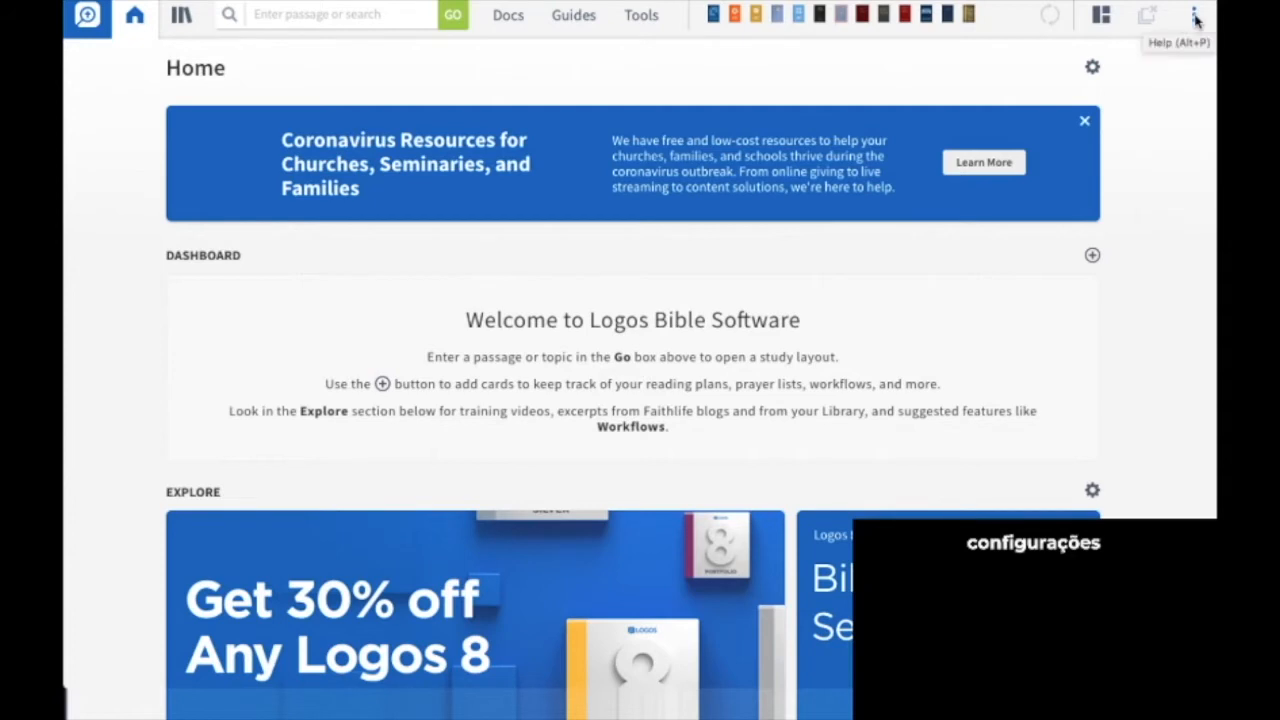
# Step: Review the Program Settings from General through Transliteration Format and close the settings window
pyautogui.click(1195, 16)
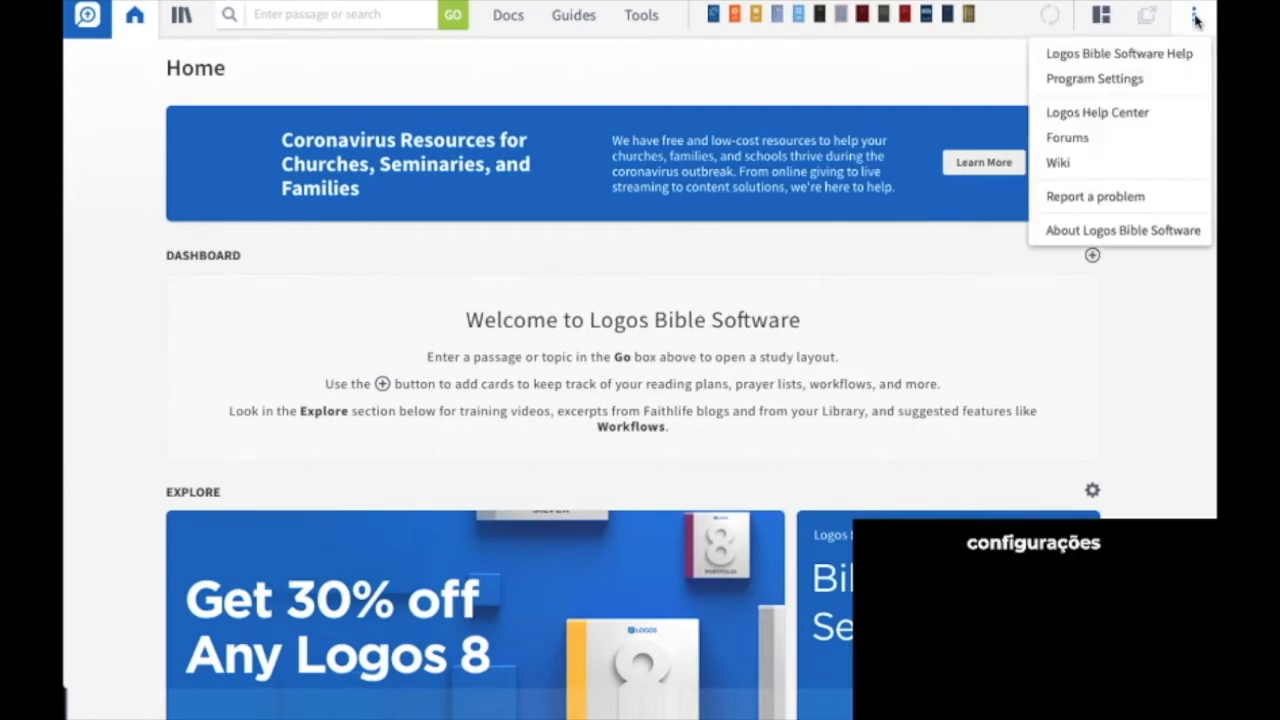
pyautogui.click(1141, 82)
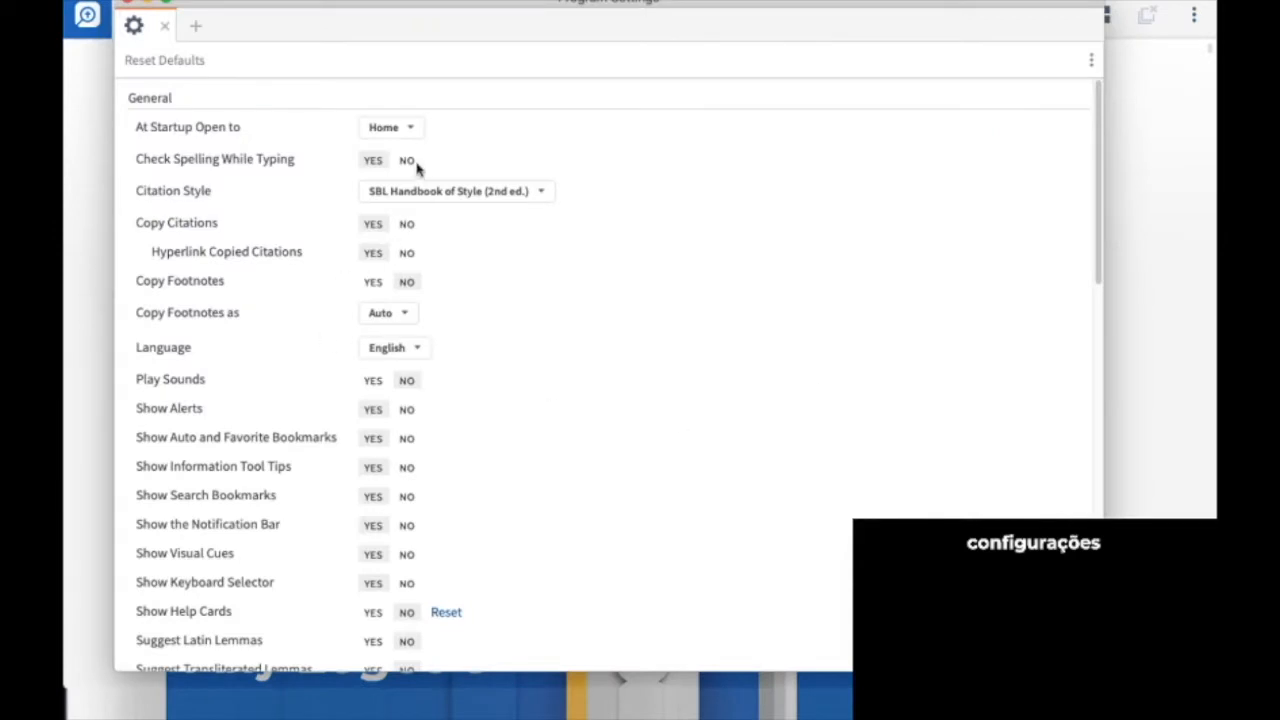
pyautogui.scroll(-10, 565, 512)
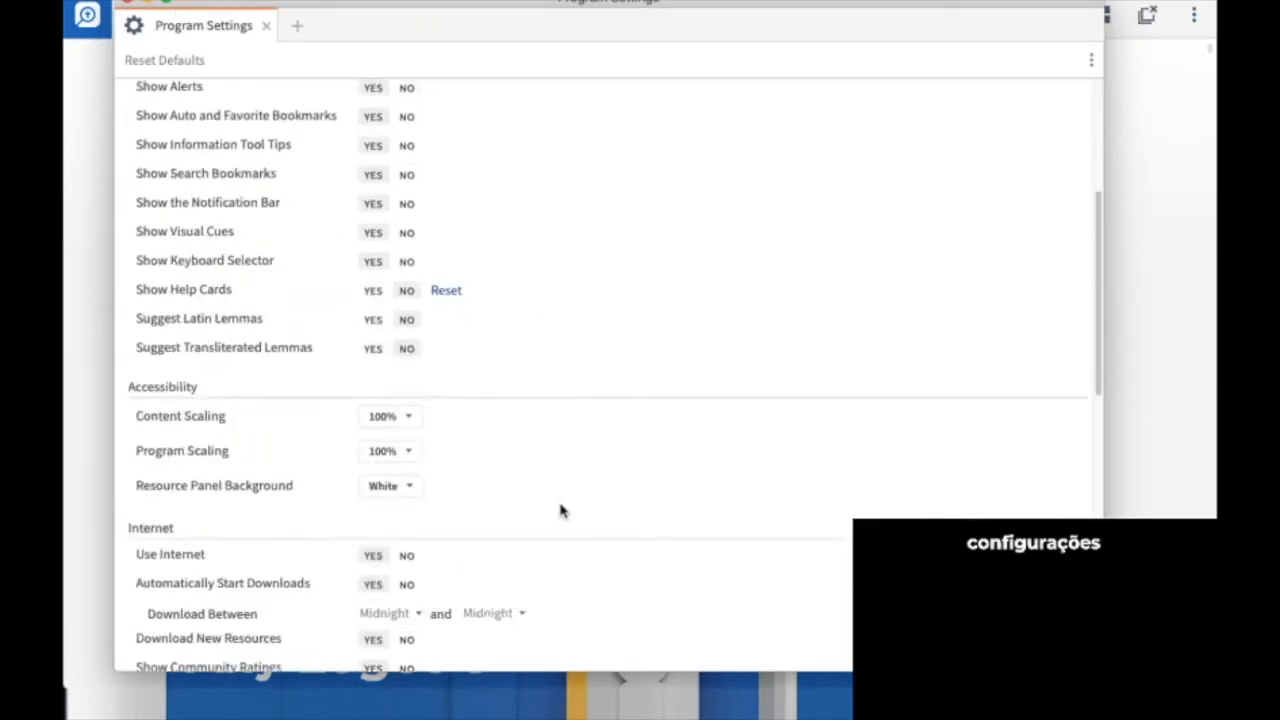
pyautogui.scroll(-5, 560, 509)
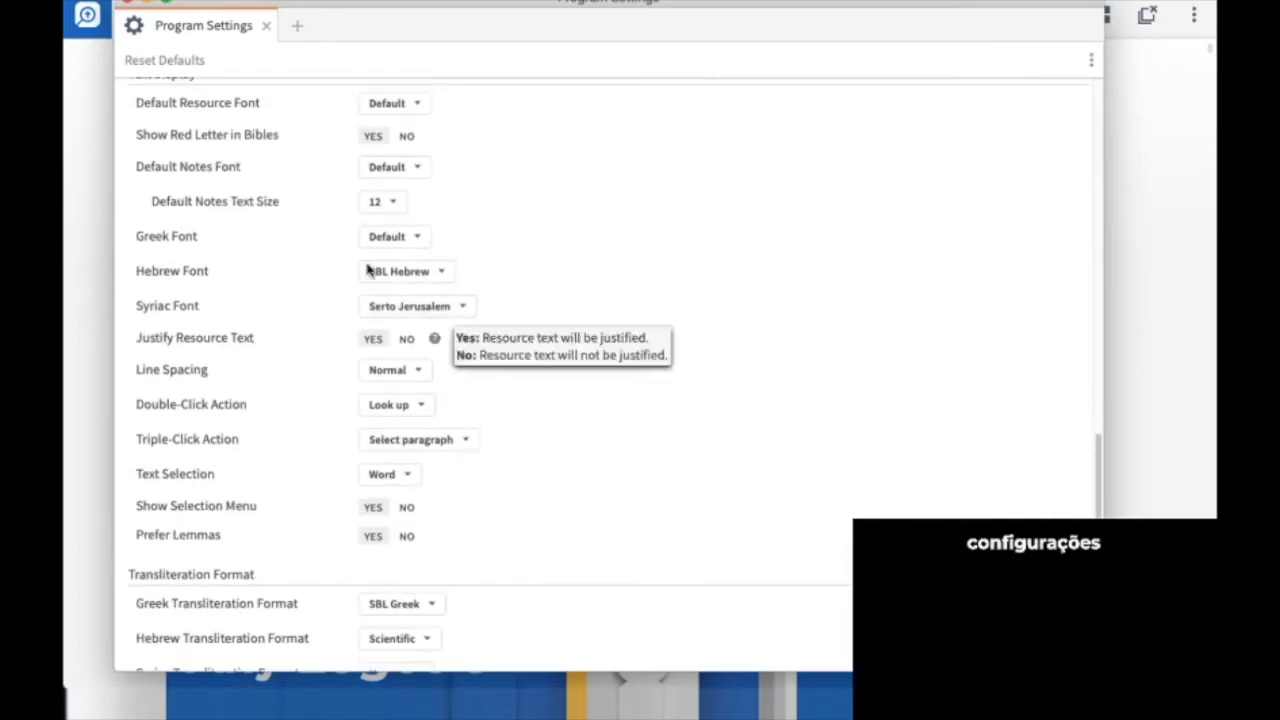
pyautogui.scroll(-2, 638, 462)
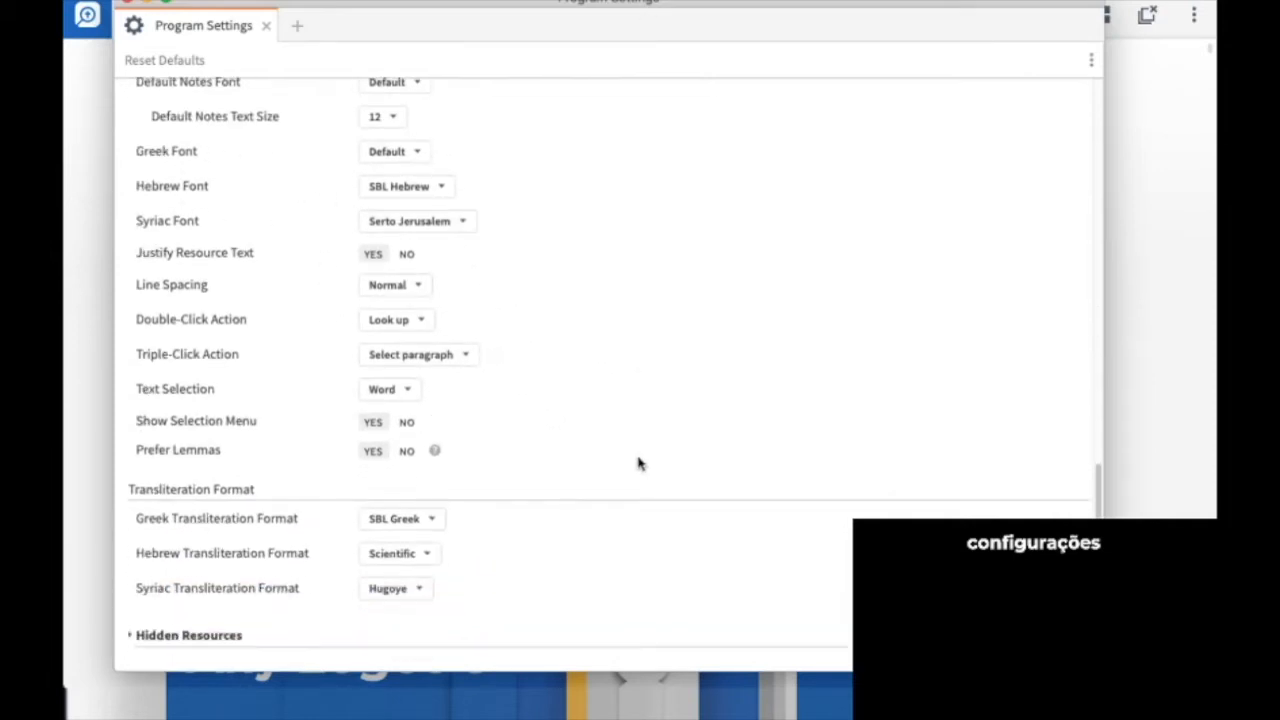
pyautogui.scroll(15, 638, 462)
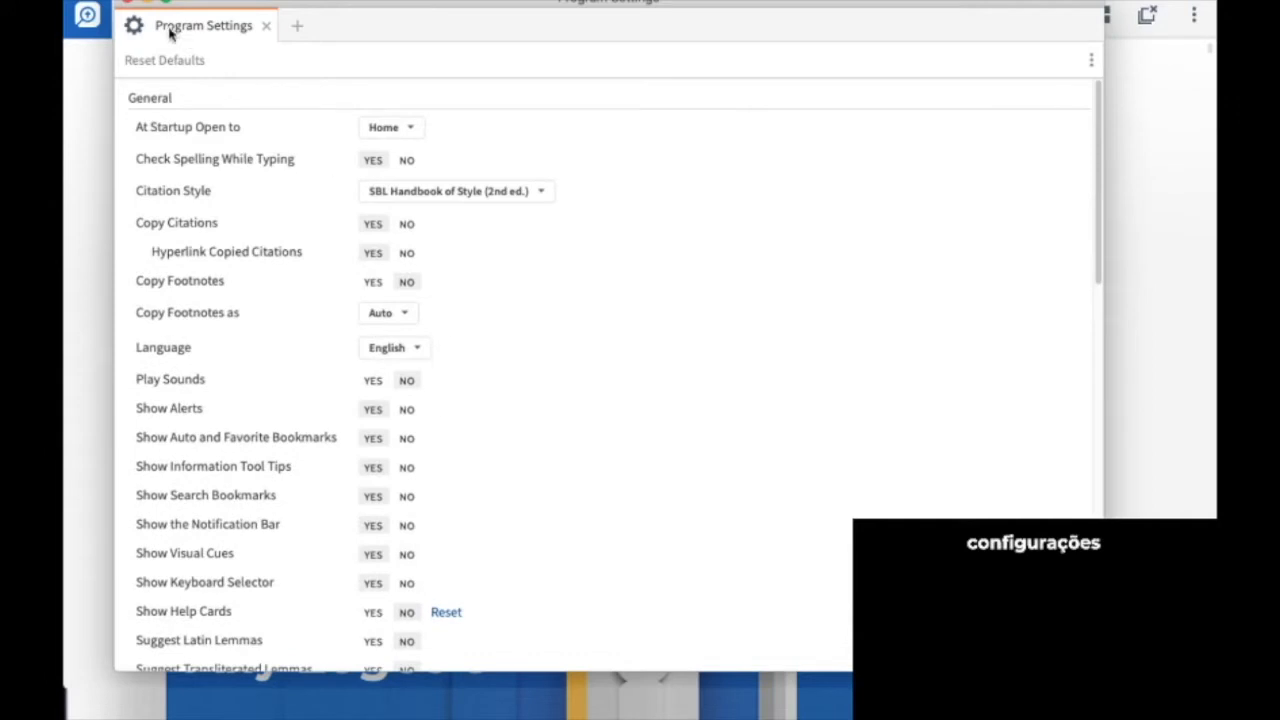
pyautogui.click(128, 5)
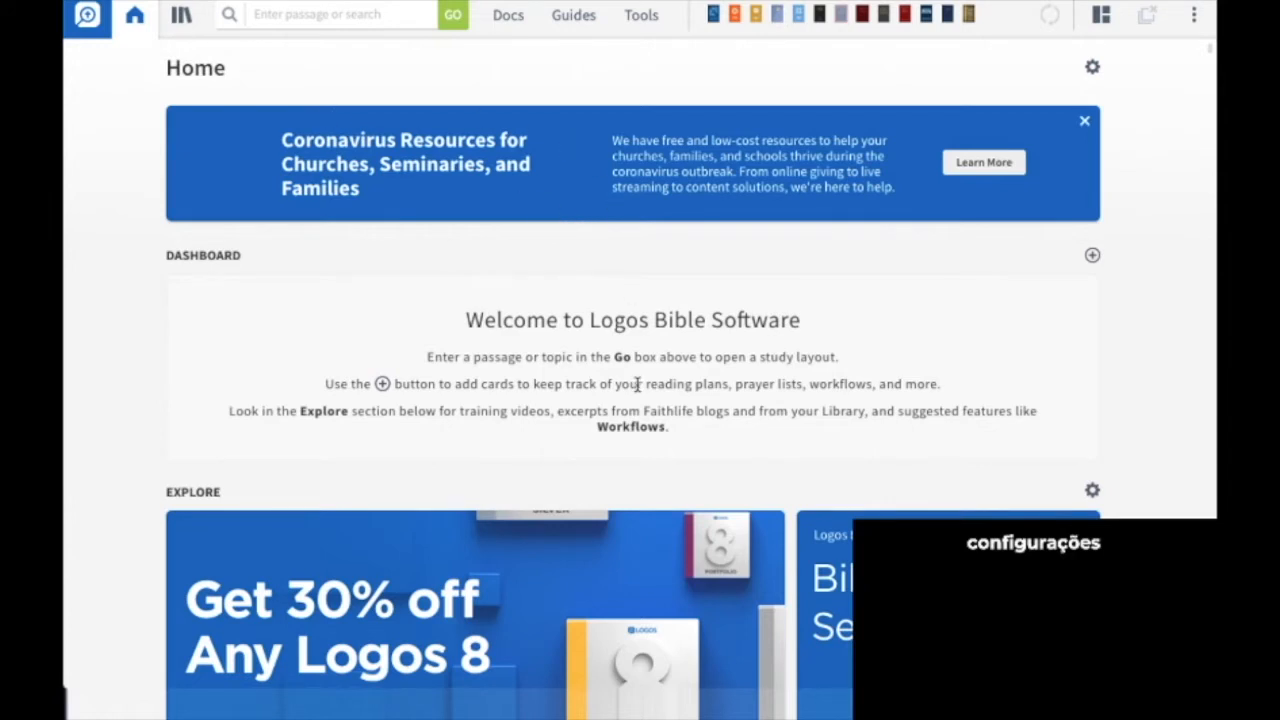
# Step: Open the Almeida Revista e Atualizada Bible from the shortcut books and narrow its panel slightly
pyautogui.moveTo(825, 20)
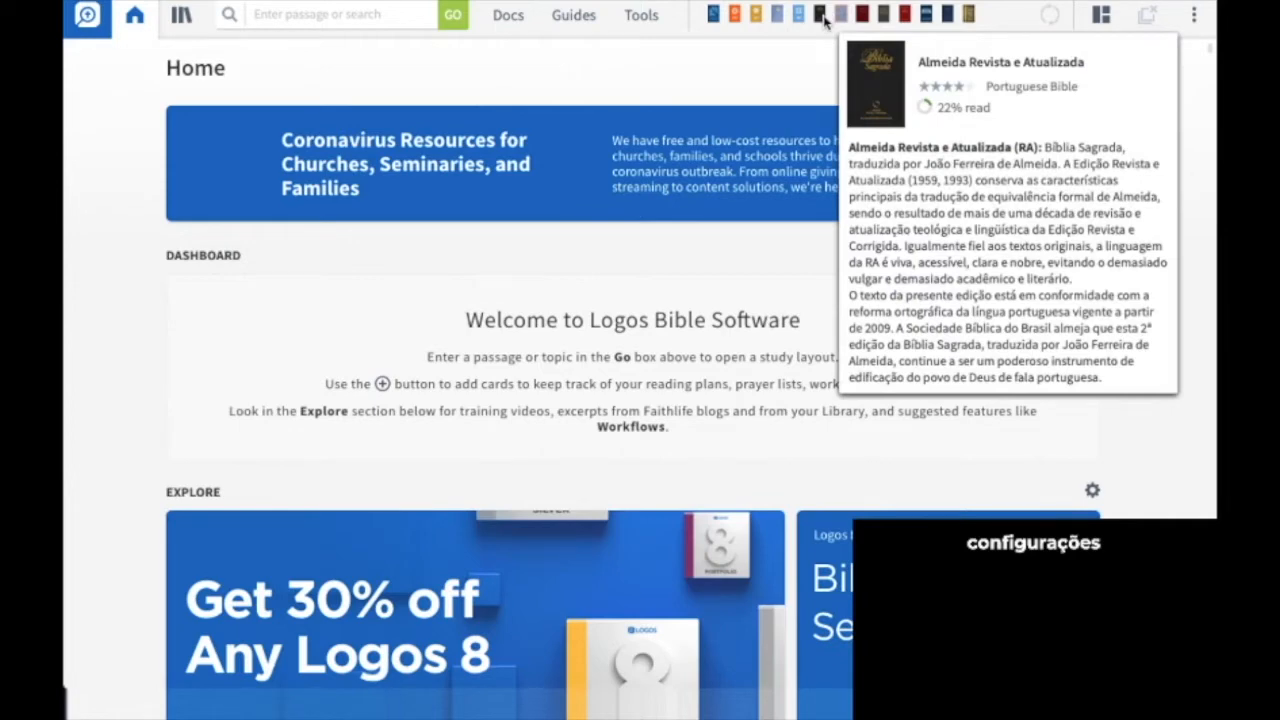
pyautogui.click(823, 16)
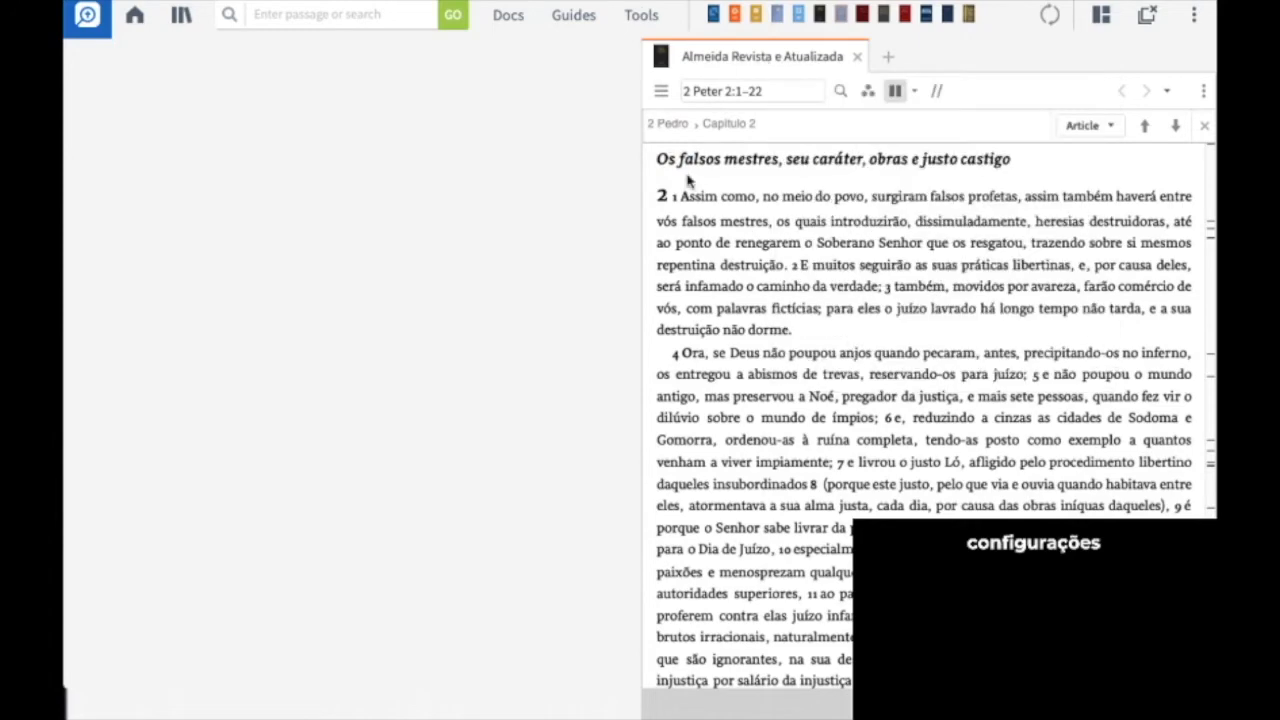
pyautogui.moveTo(393, 245); pyautogui.dragTo(694, 277)
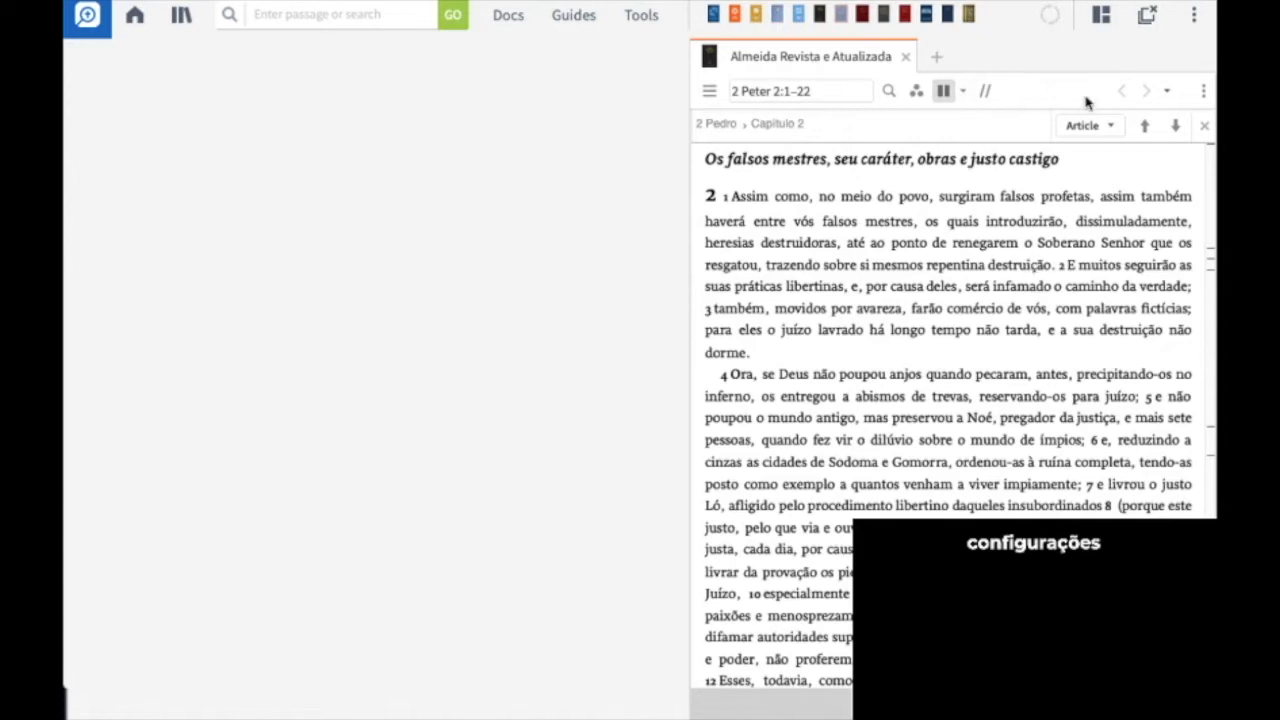
# Step: Increase the Bible panel's text size by one notch and return it to its previous size
pyautogui.click(1204, 92)
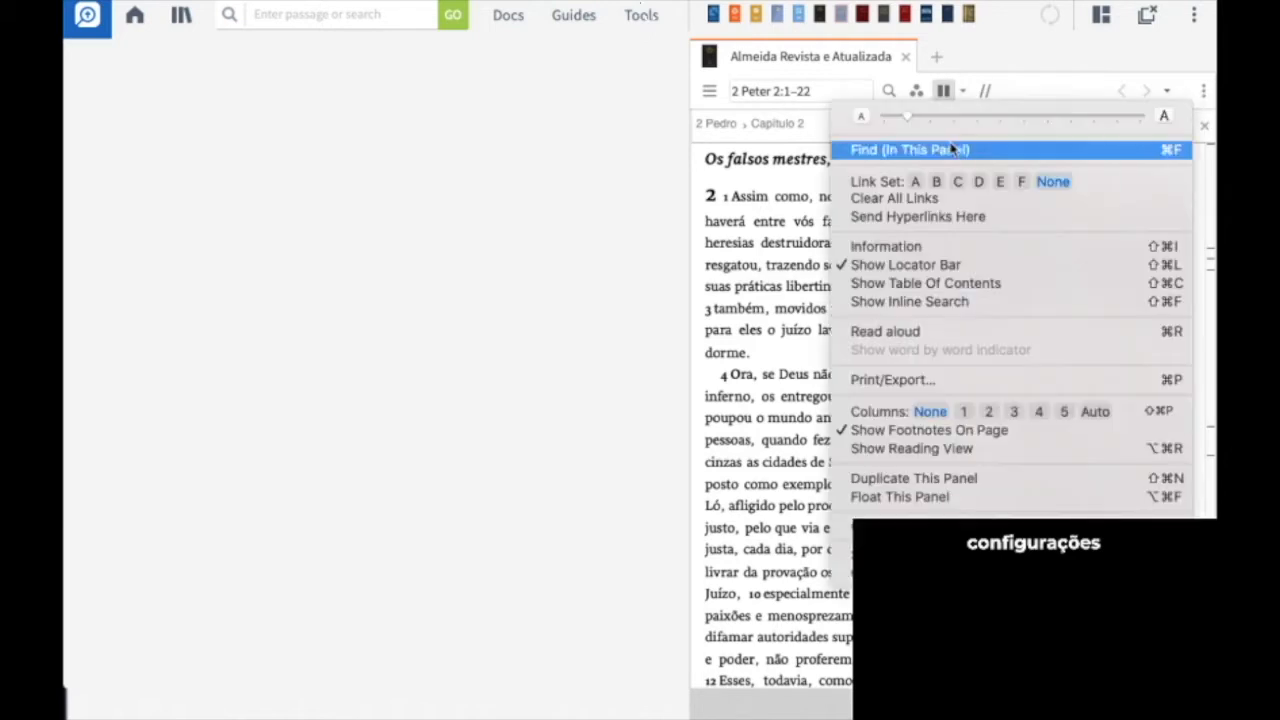
pyautogui.click(1163, 117)
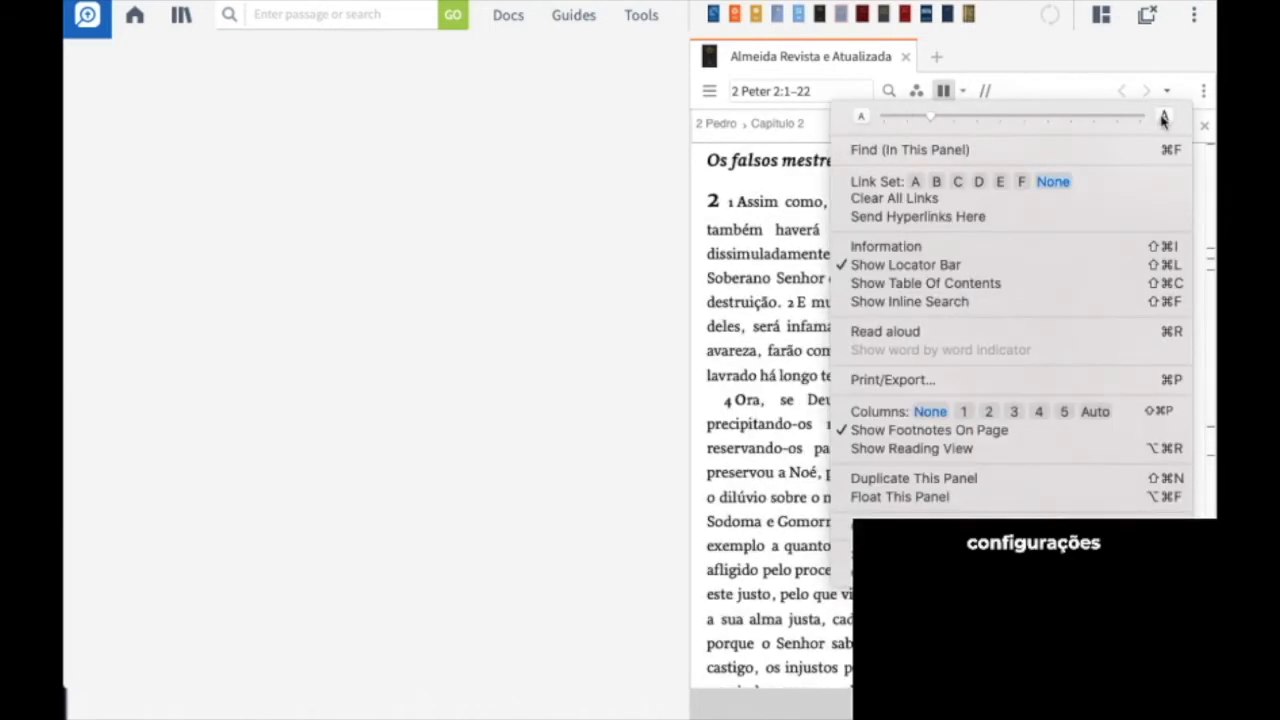
pyautogui.click(862, 118)
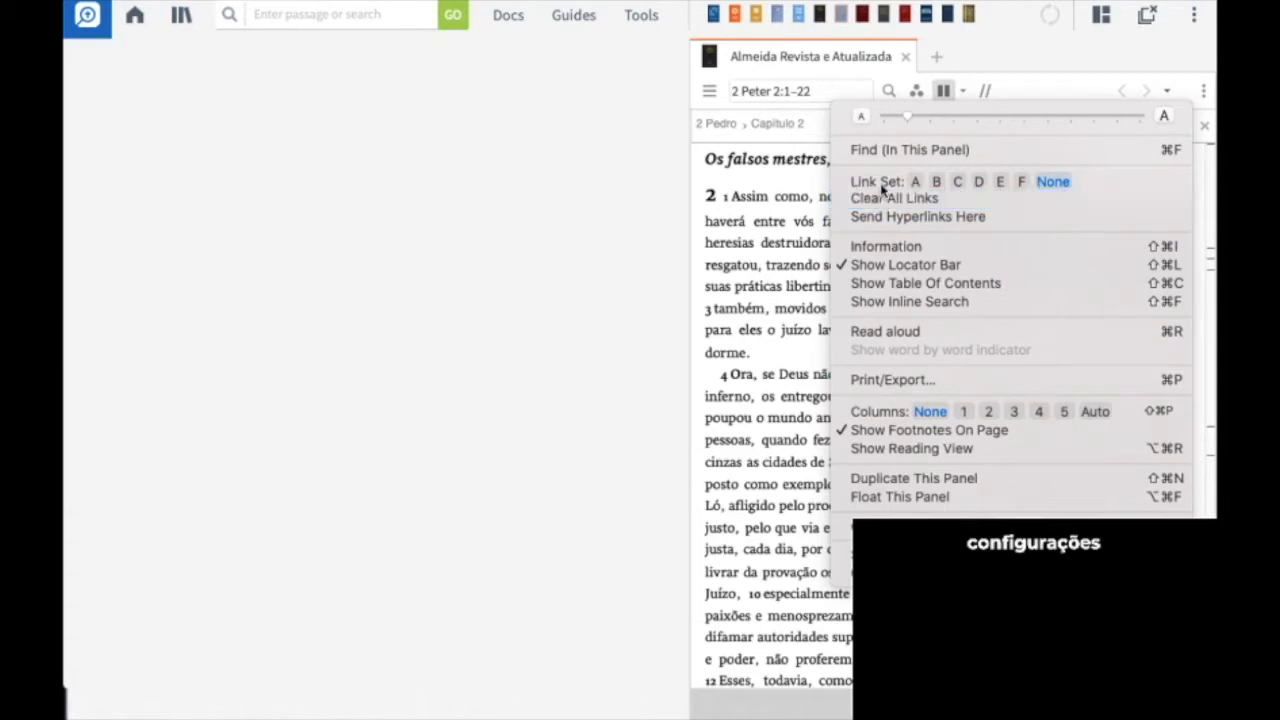
pyautogui.click(760, 186)
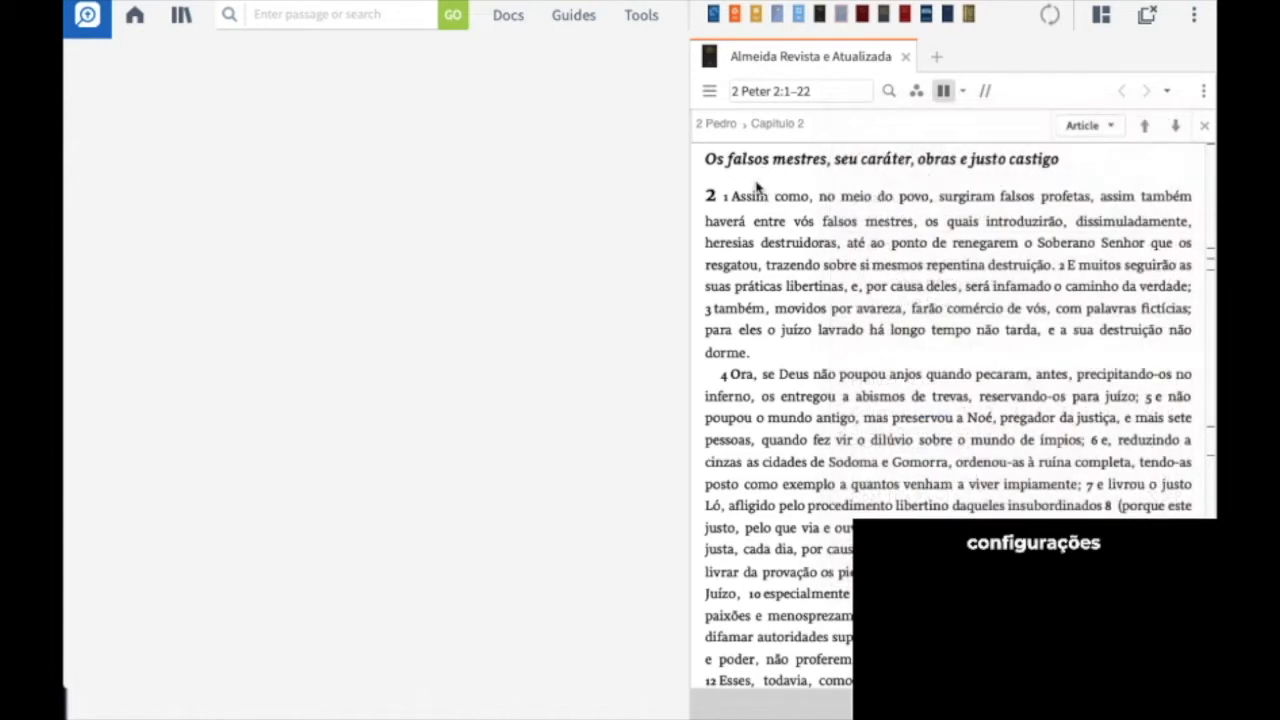
# Step: Search the Multiple Resource View list for "niv" and add The New International Version
pyautogui.click(963, 92)
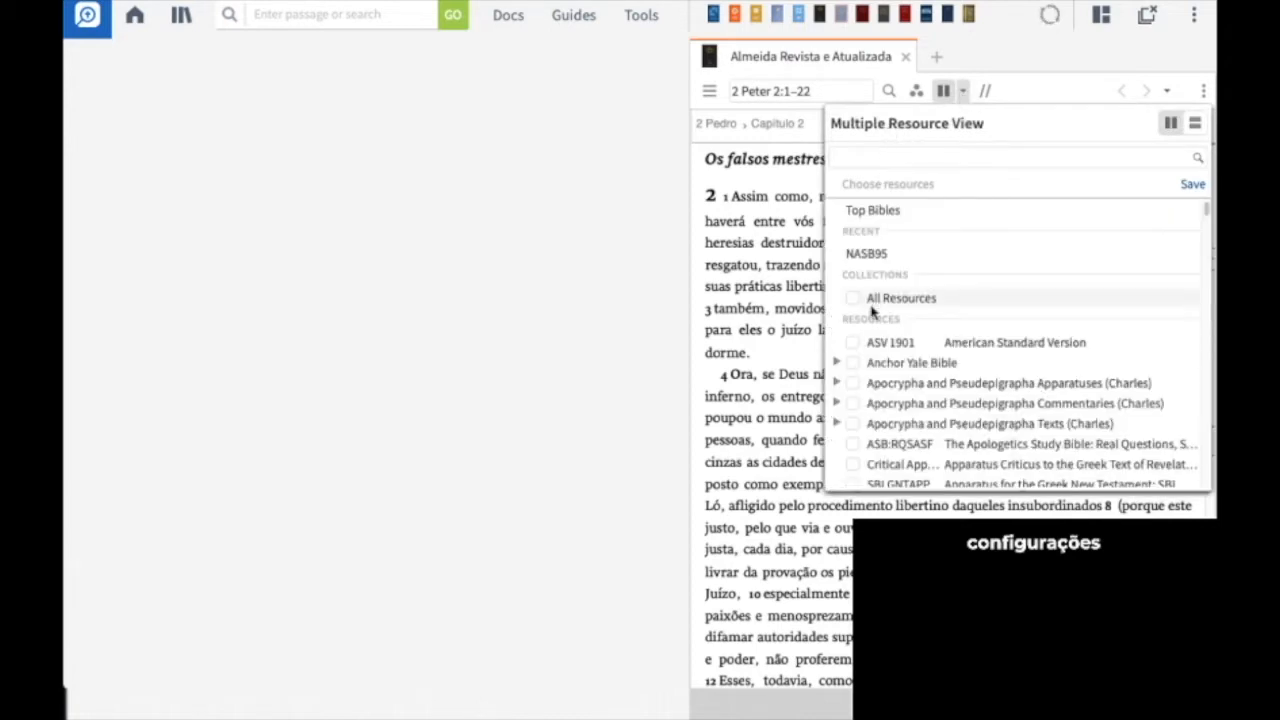
pyautogui.click(863, 160)
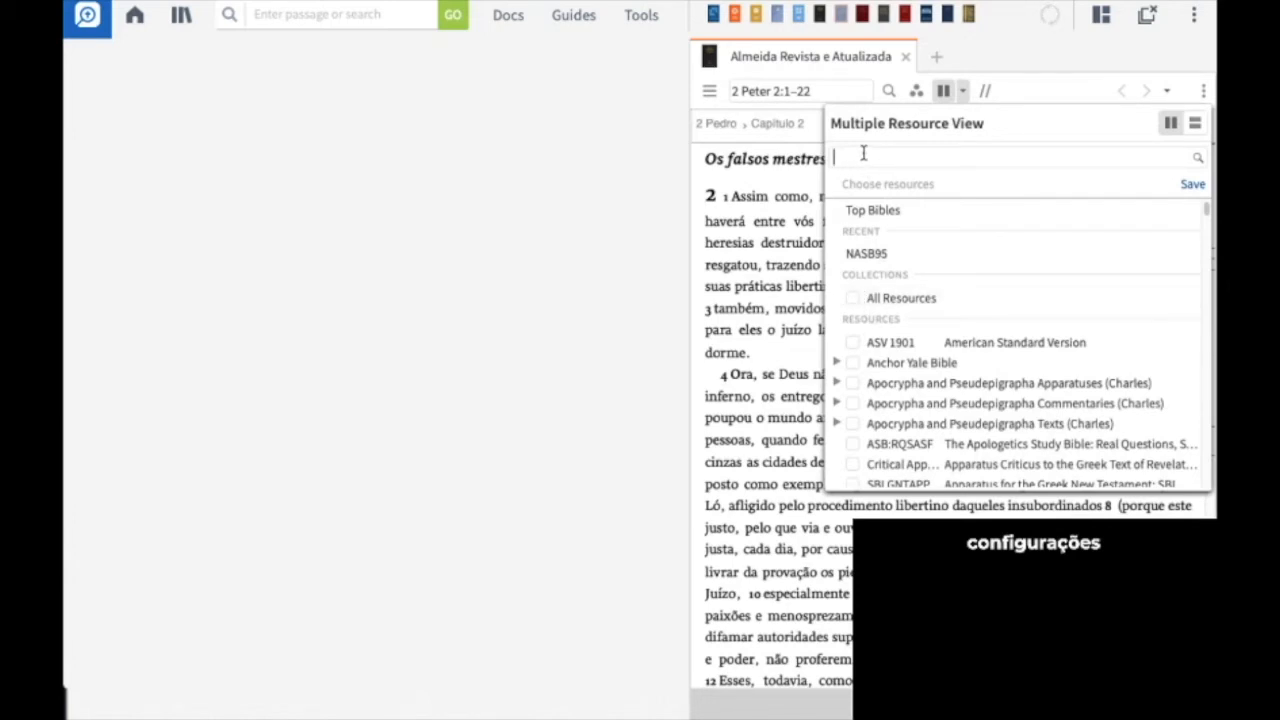
pyautogui.write('niv')
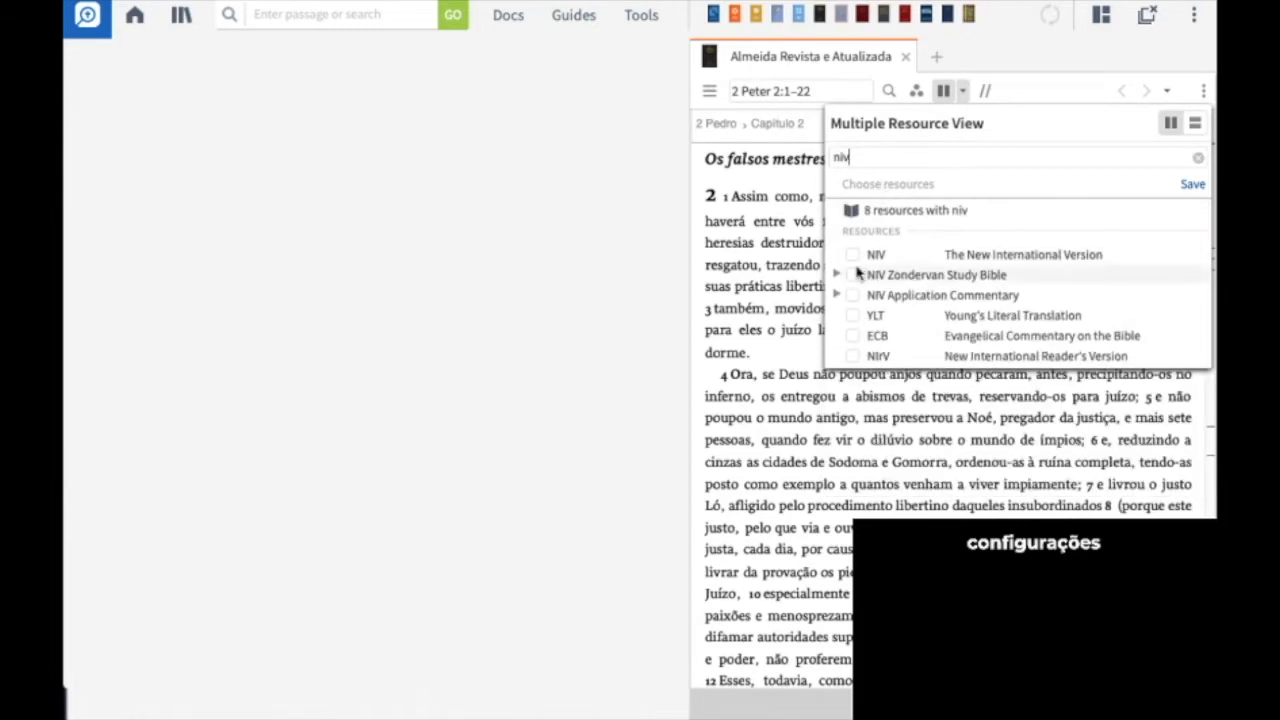
pyautogui.click(852, 256)
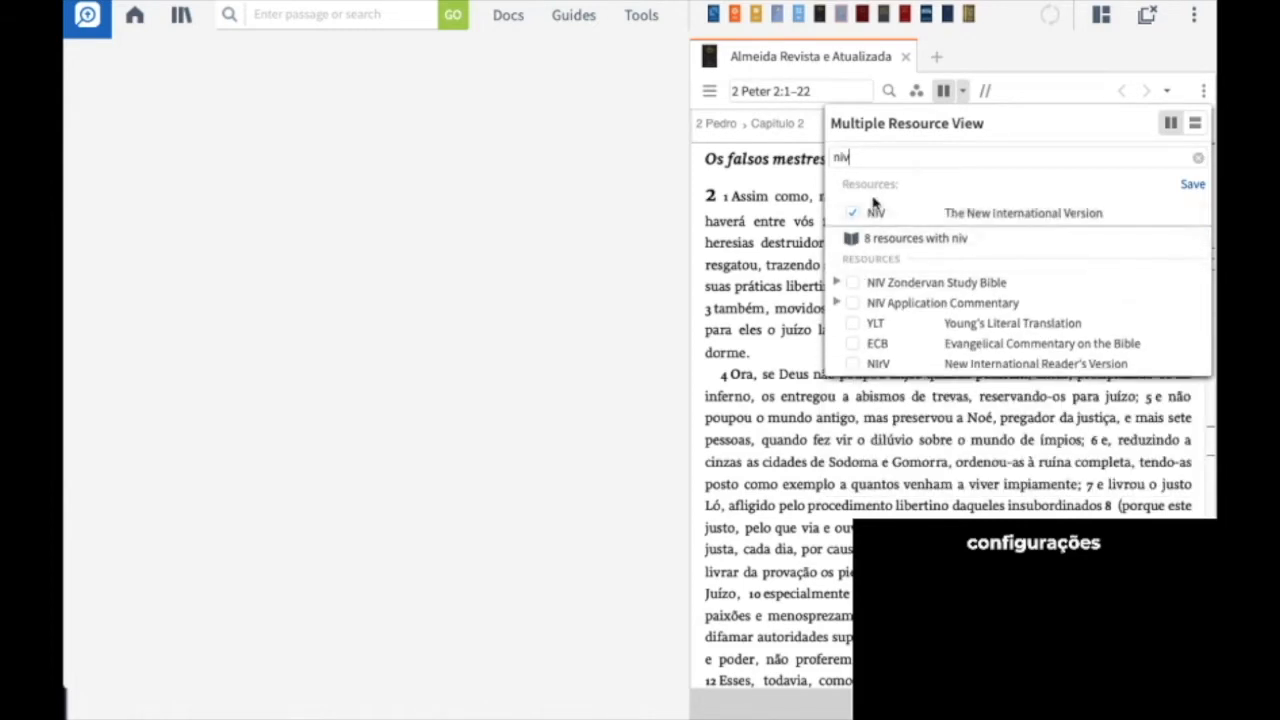
# Step: Add New American Standard Bible: 1995 Update to the parallel resources and save the list as "NIV, NASB95"
pyautogui.doubleClick(881, 158)
pyautogui.write('nasb')
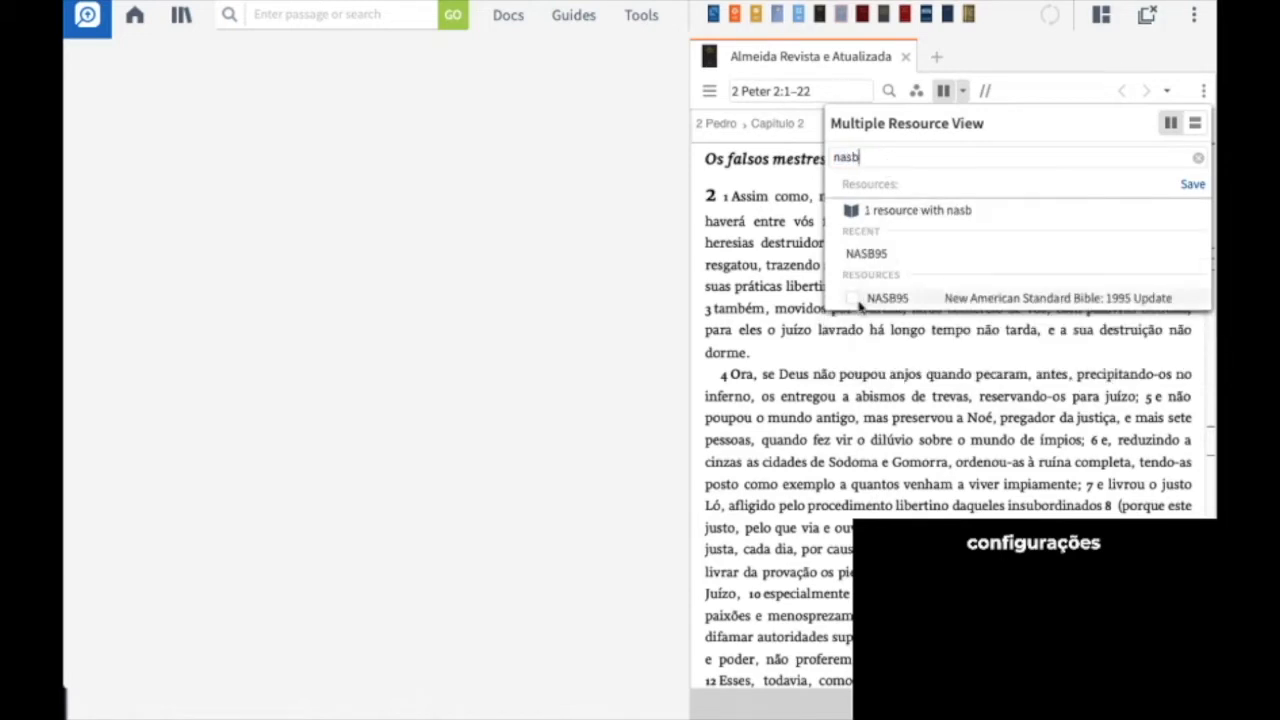
pyautogui.click(852, 298)
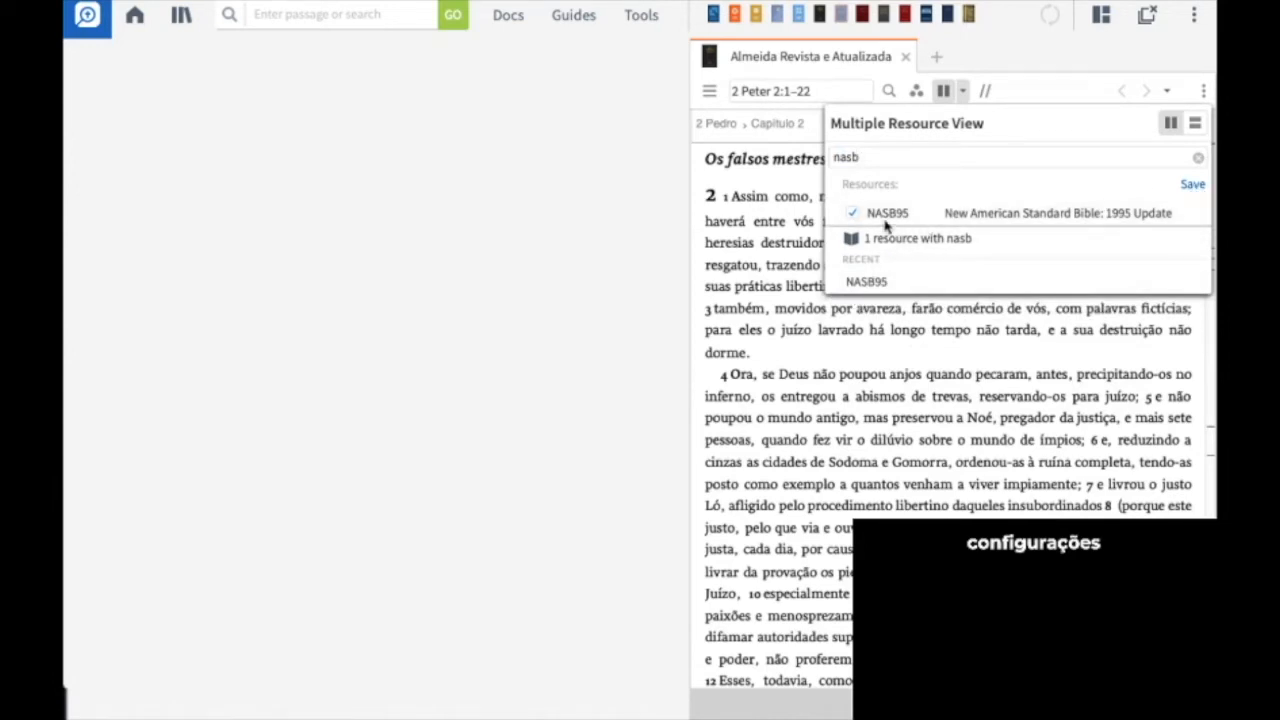
pyautogui.click(1193, 187)
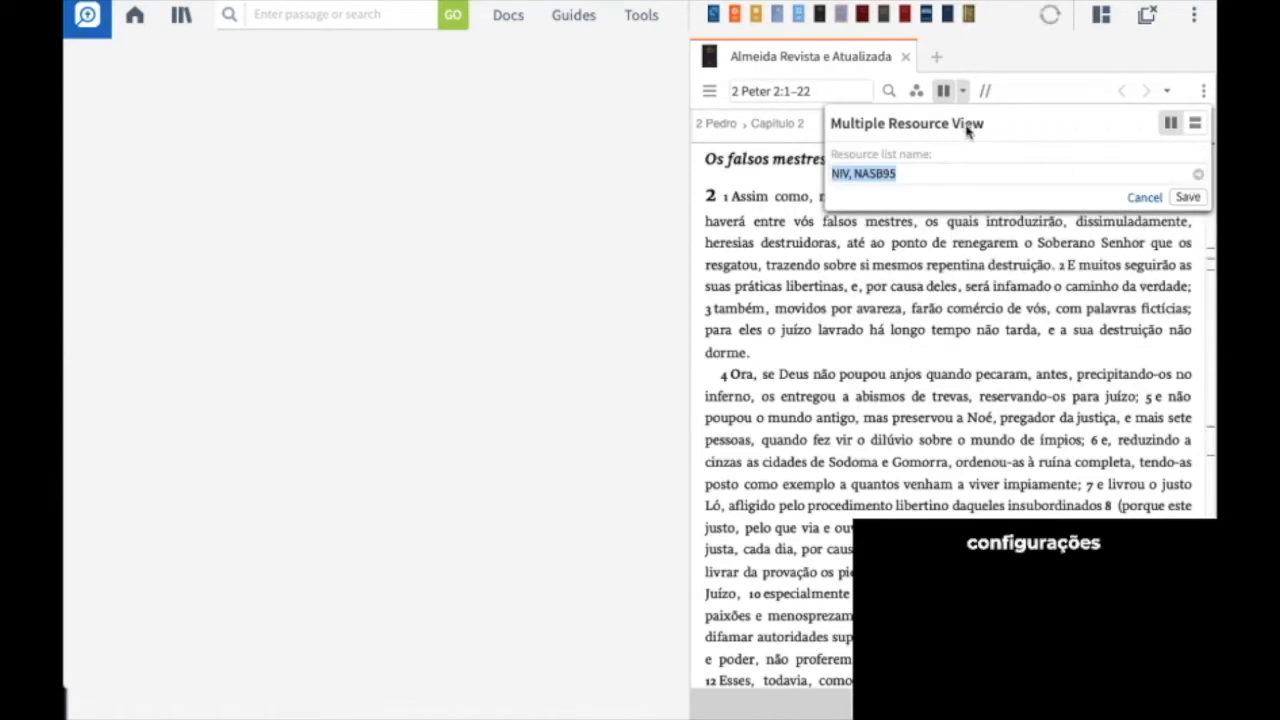
pyautogui.click(1186, 197)
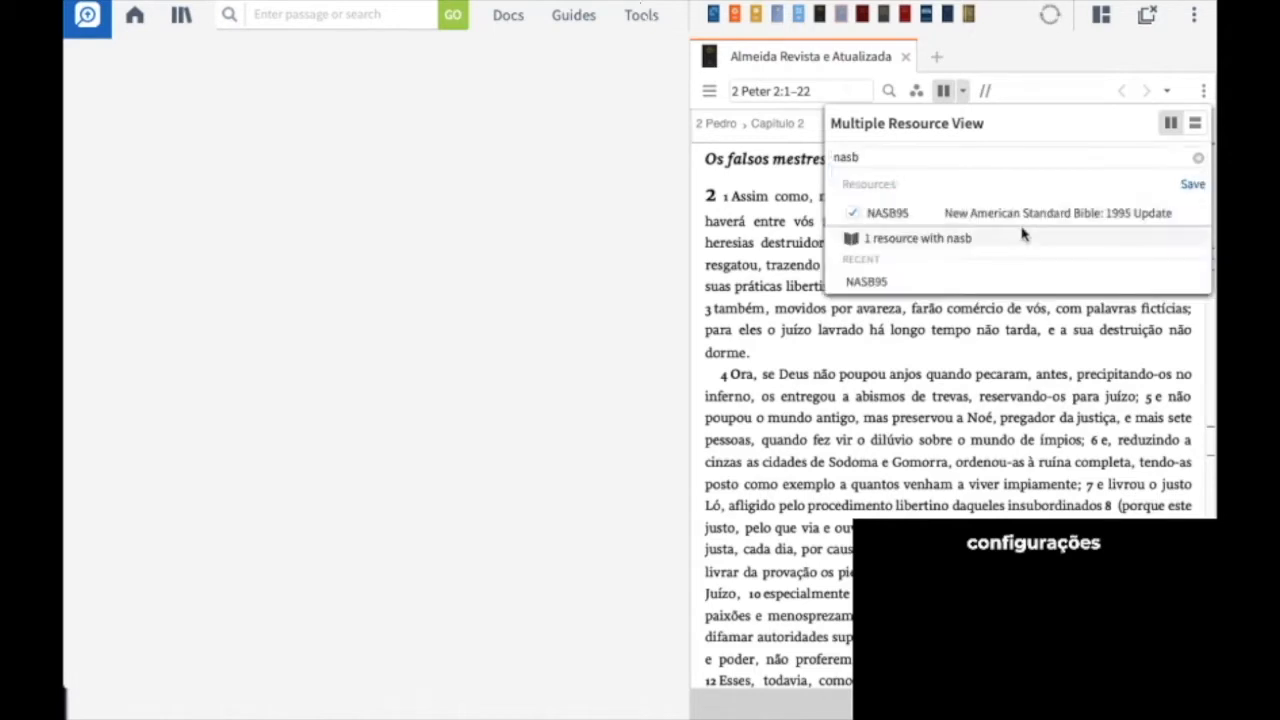
# Step: Display the NIV and NASB95 columns beside the Almeida text and widen the panel to fill the workspace
pyautogui.click(1031, 89)
pyautogui.click(943, 93)
pyautogui.click(943, 93)
pyautogui.click(943, 91)
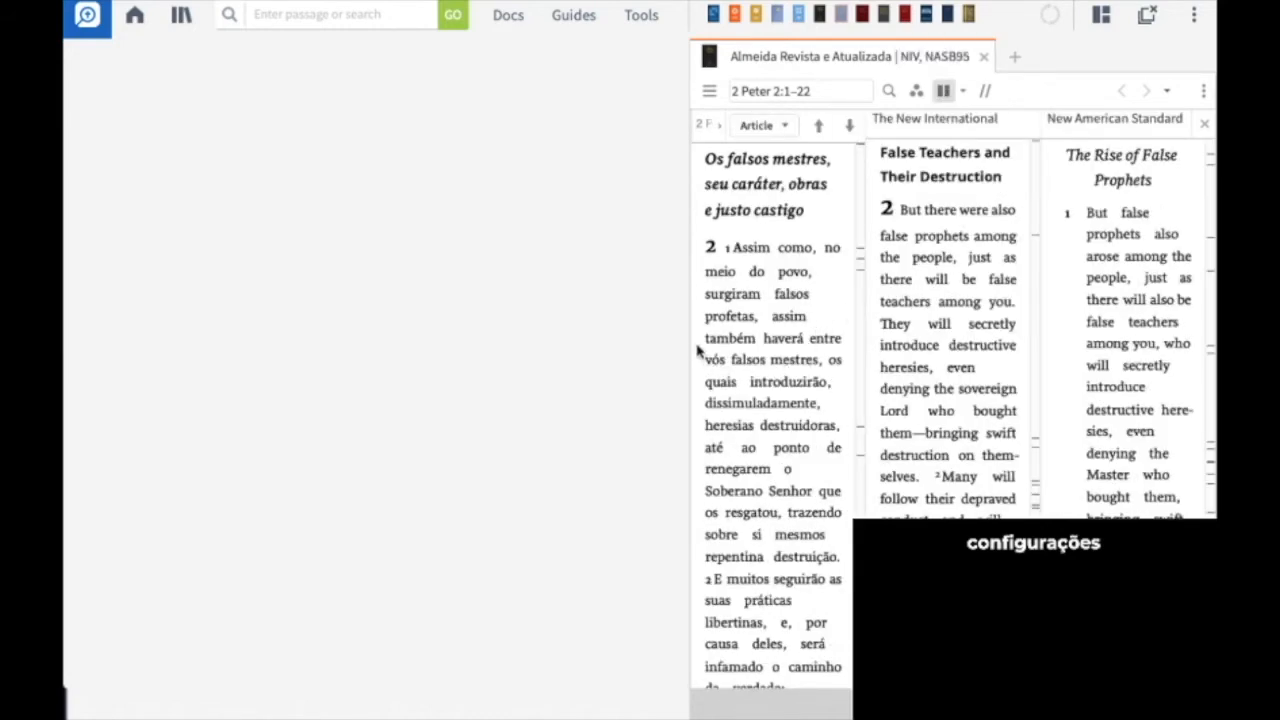
pyautogui.moveTo(690, 342); pyautogui.dragTo(210, 342)
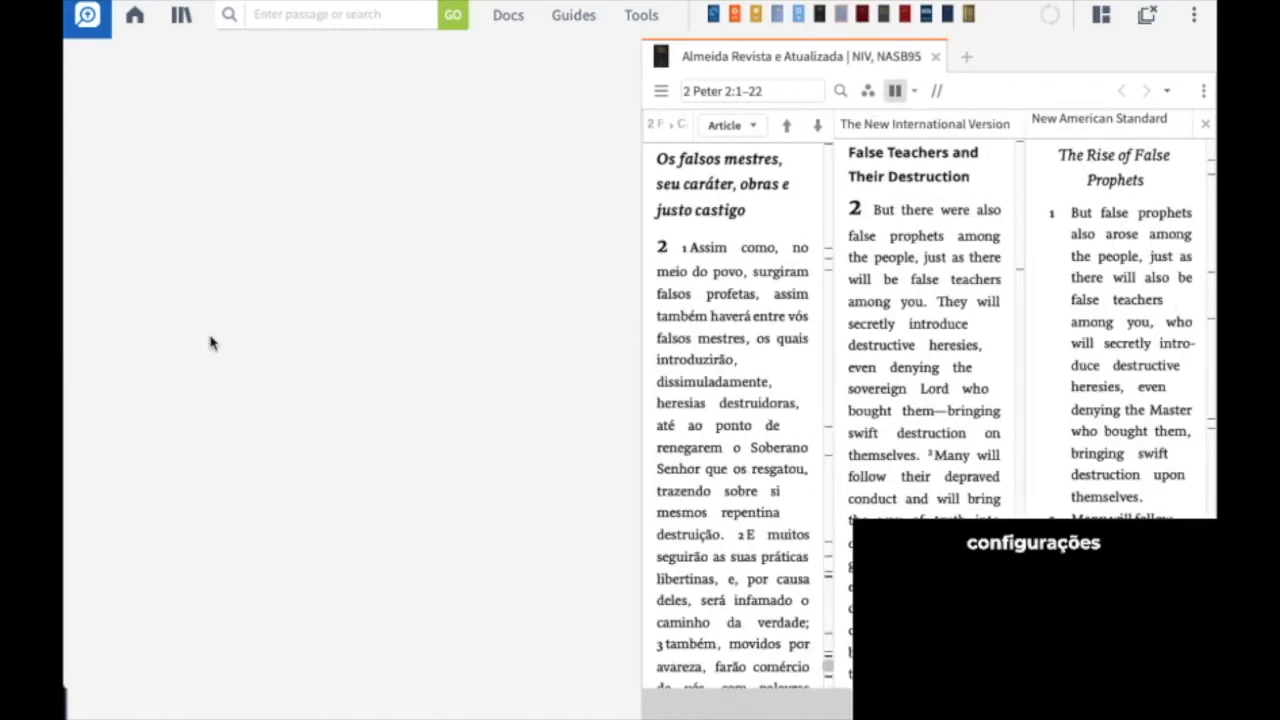
pyautogui.moveTo(125, 340); pyautogui.dragTo(86, 338)
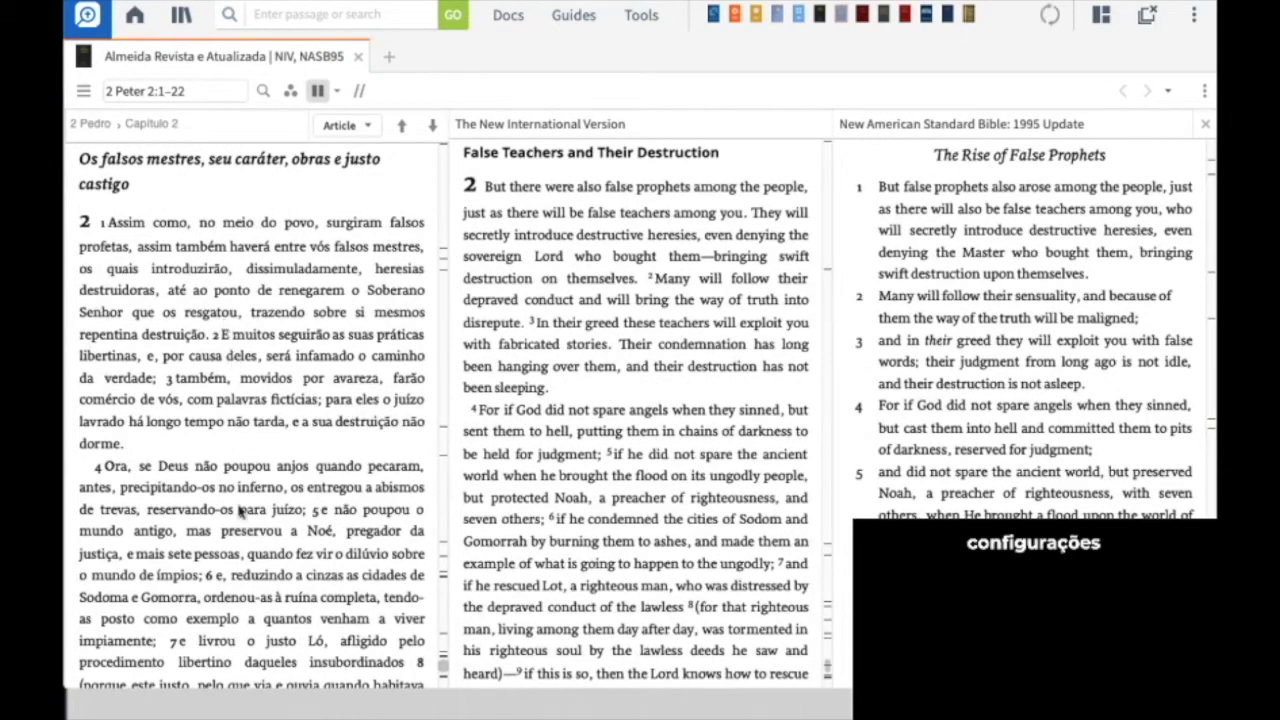
# Step: Compare the parallel columns around 2 Peter 2 and turn off the multiple resource view
pyautogui.scroll(-1, 256, 408)
pyautogui.scroll(-2, 256, 408)
pyautogui.scroll(-8, 256, 408)
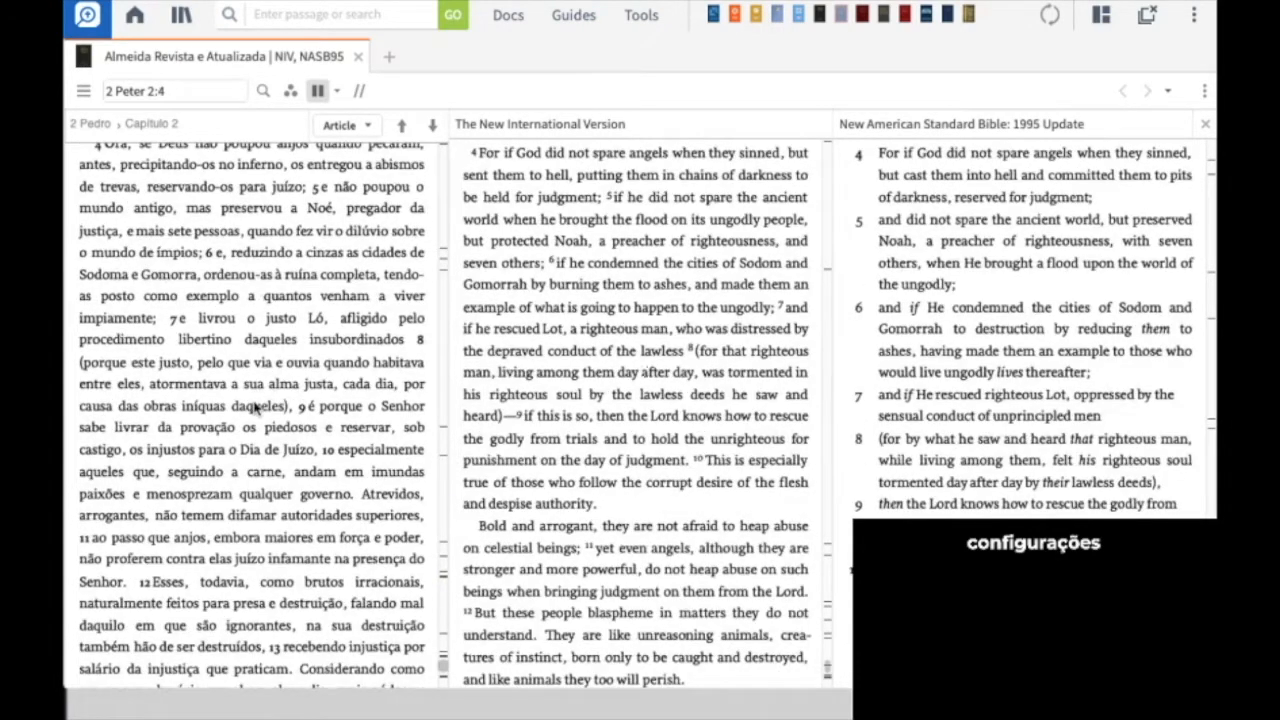
pyautogui.scroll(10, 256, 408)
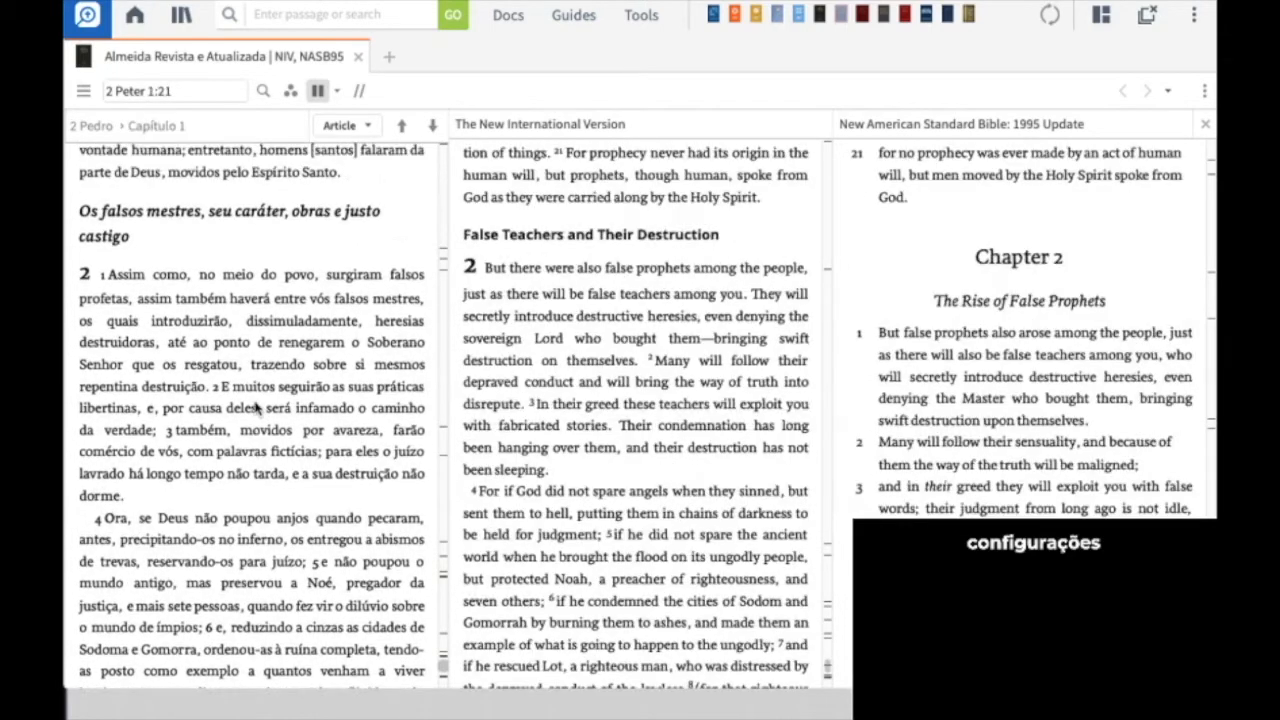
pyautogui.scroll(-1, 256, 408)
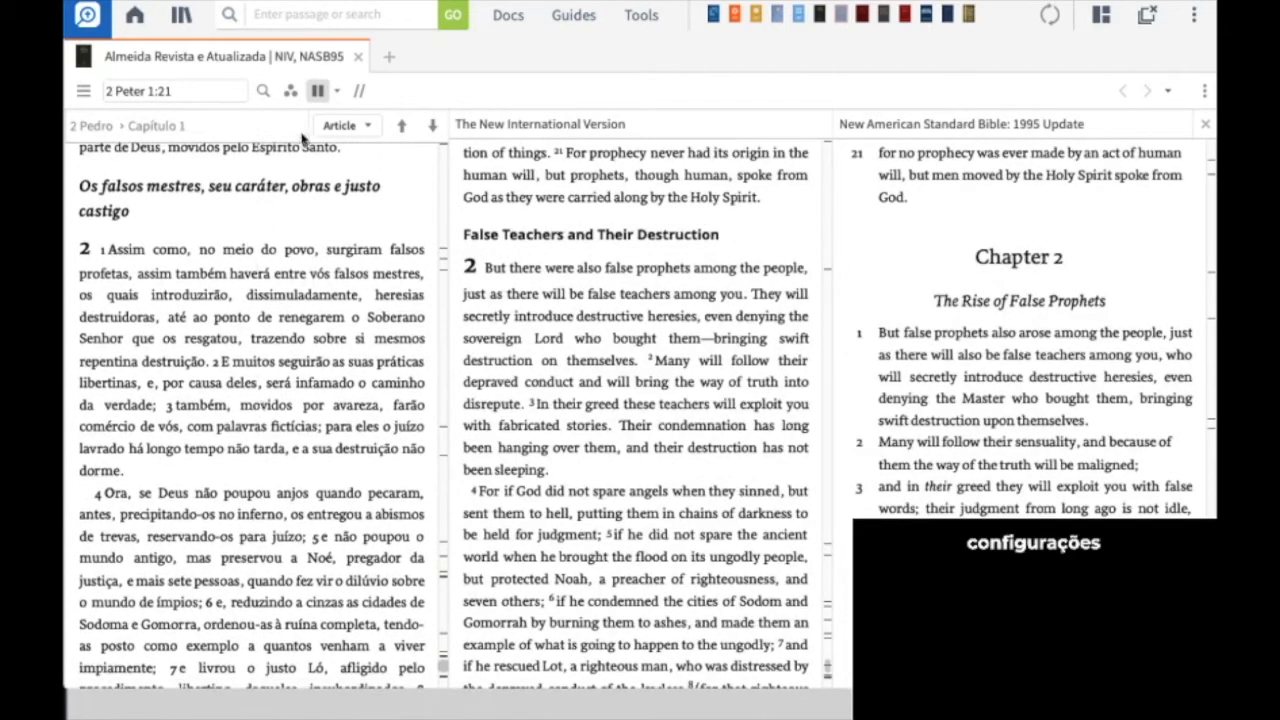
pyautogui.click(320, 90)
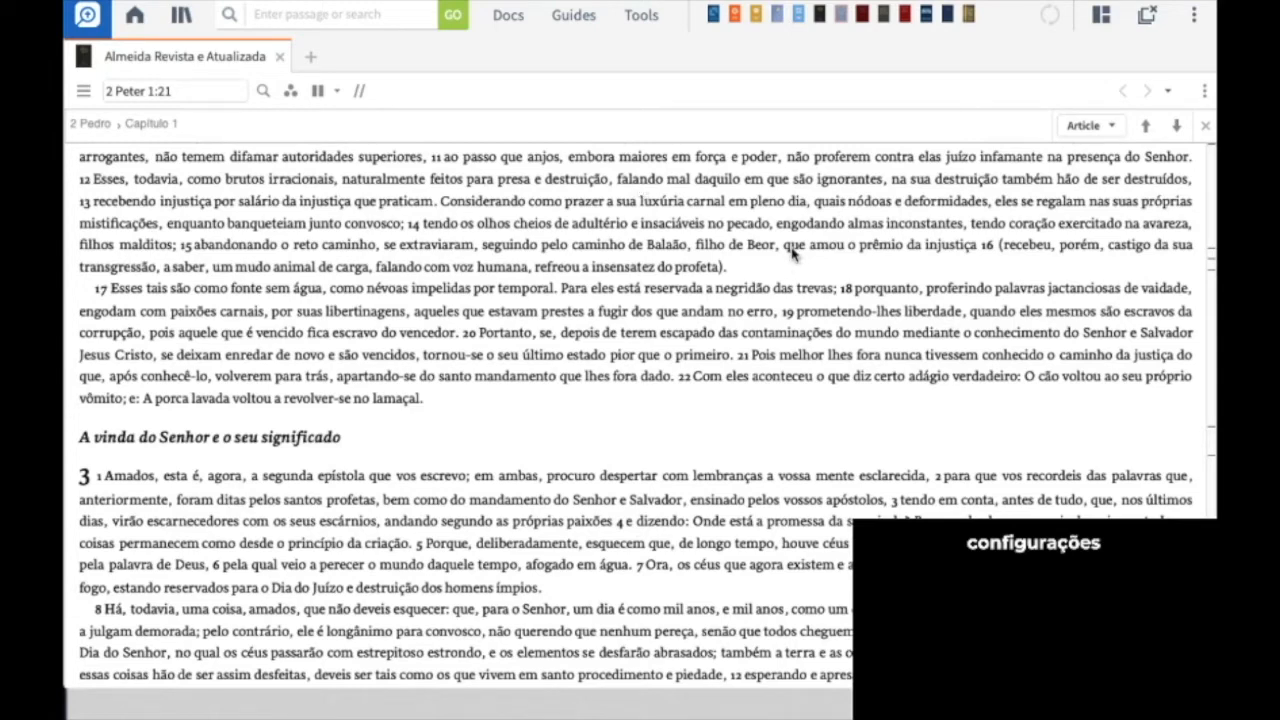
# Step: Open the New American Standard Bible: 1995 Update in a new tab and go to 2 Peter 2
pyautogui.moveTo(714, 20)
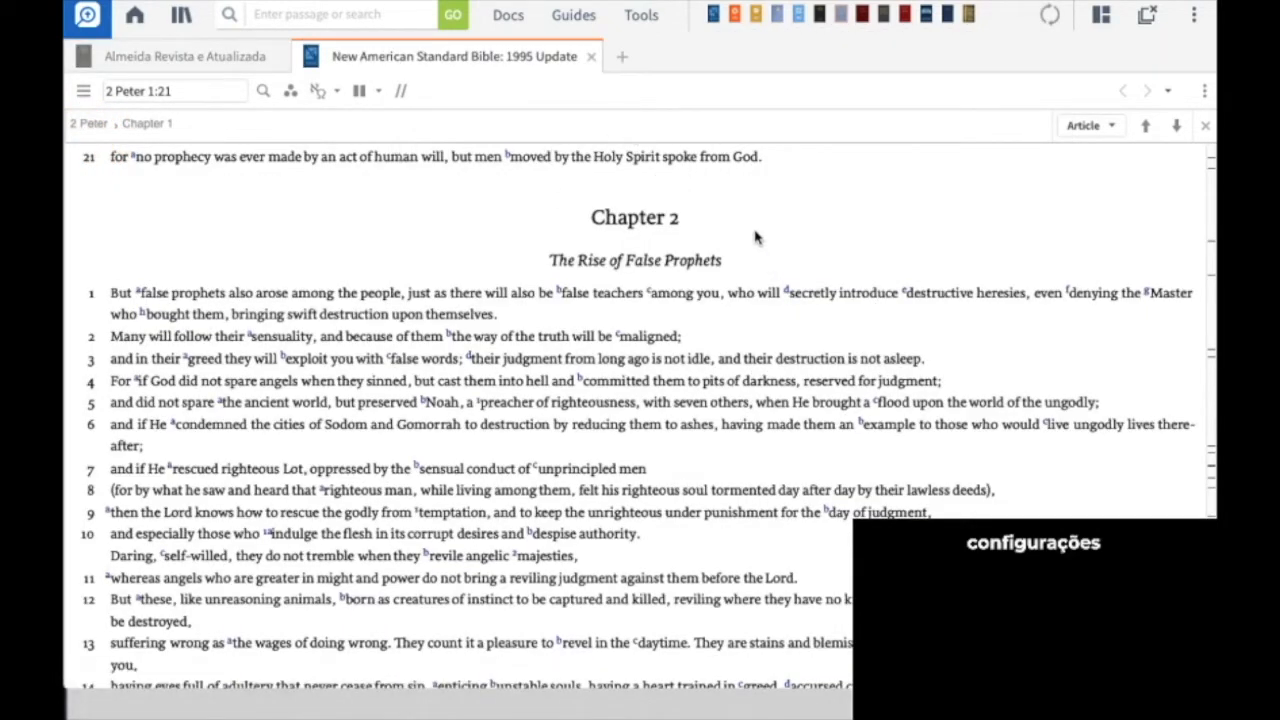
pyautogui.scroll(-1, 762, 238)
pyautogui.scroll(-1, 757, 236)
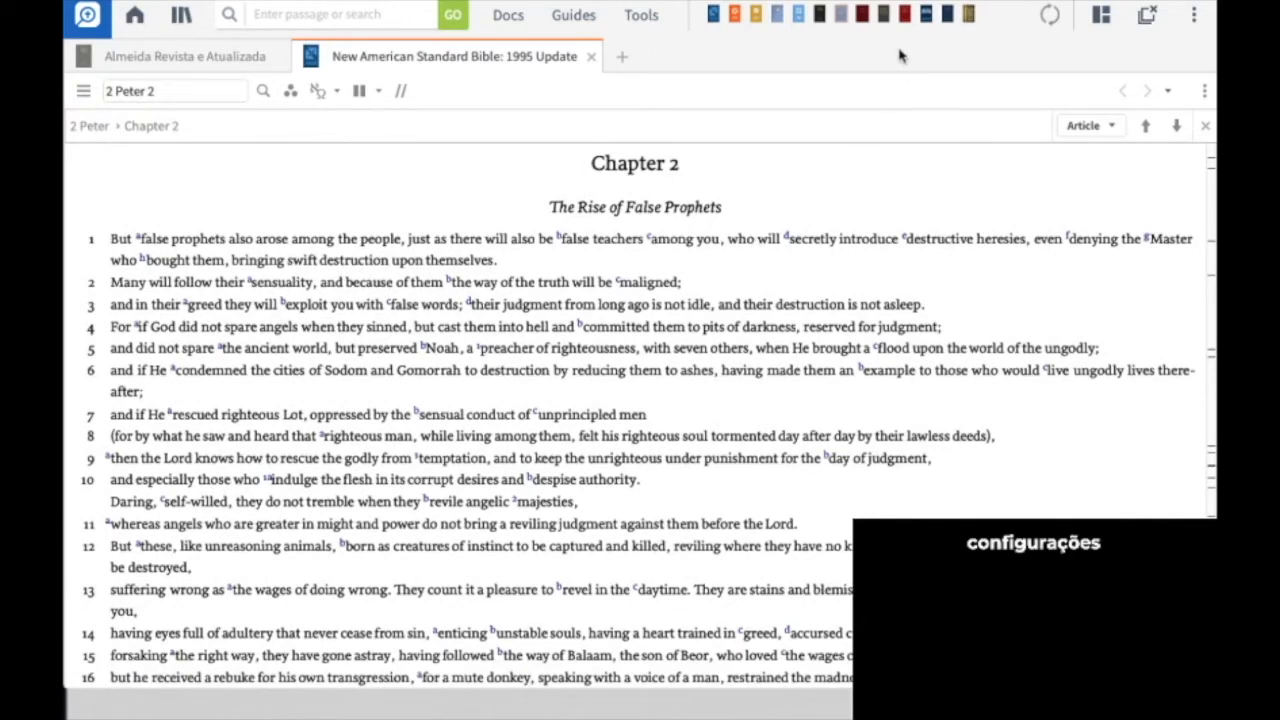
# Step: Open A Greek-English Lexicon of the New Testament, 3rd ed., and dock it in its own panel beside the Bible tabs
pyautogui.moveTo(842, 16)
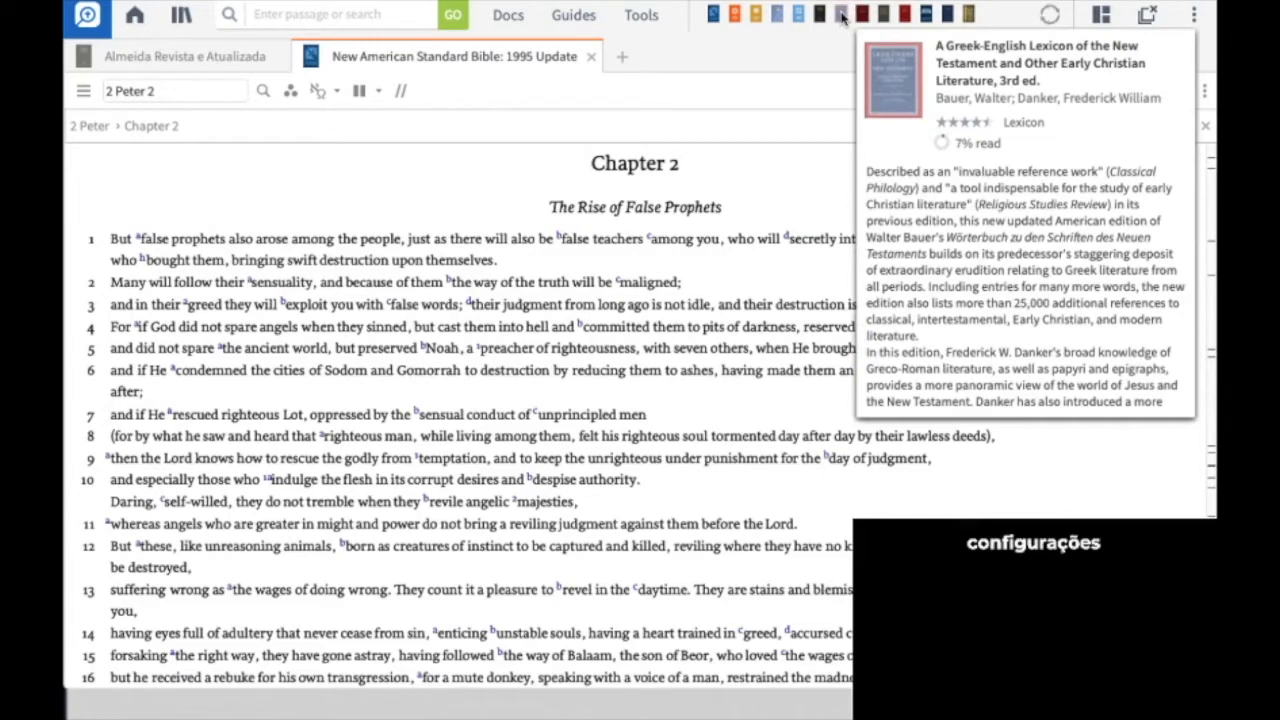
pyautogui.click(842, 16)
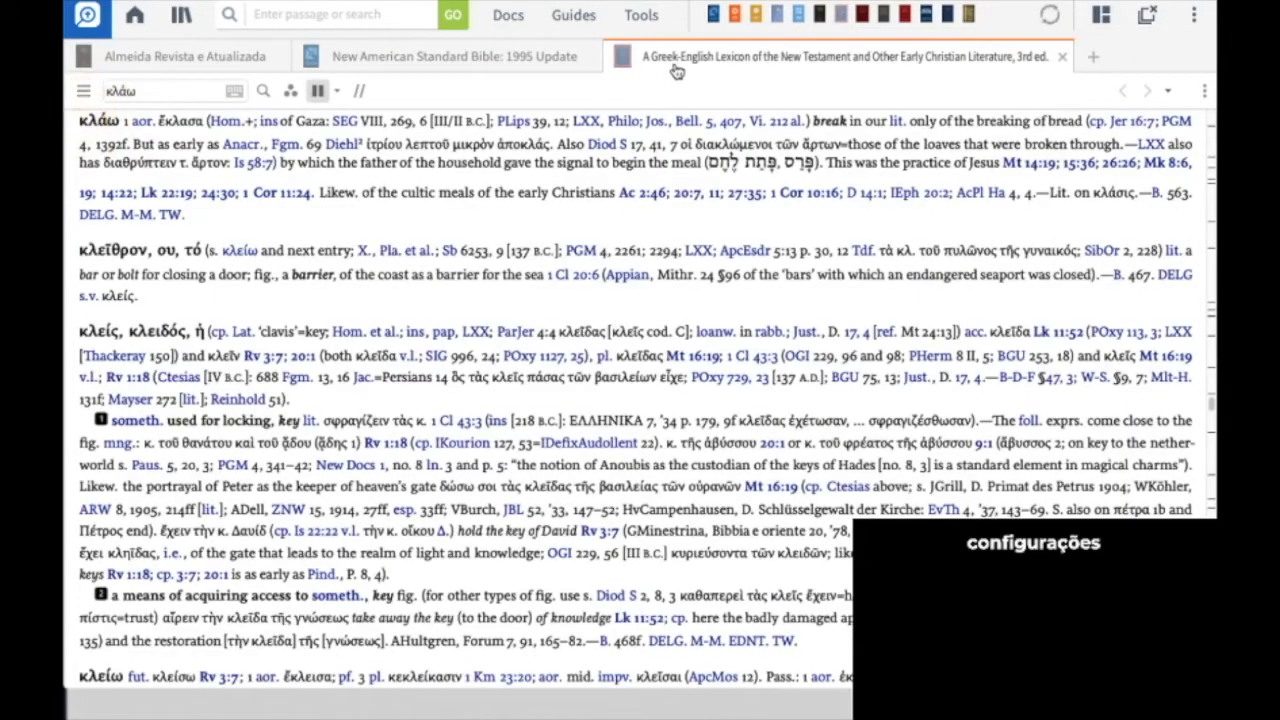
pyautogui.moveTo(650, 57)
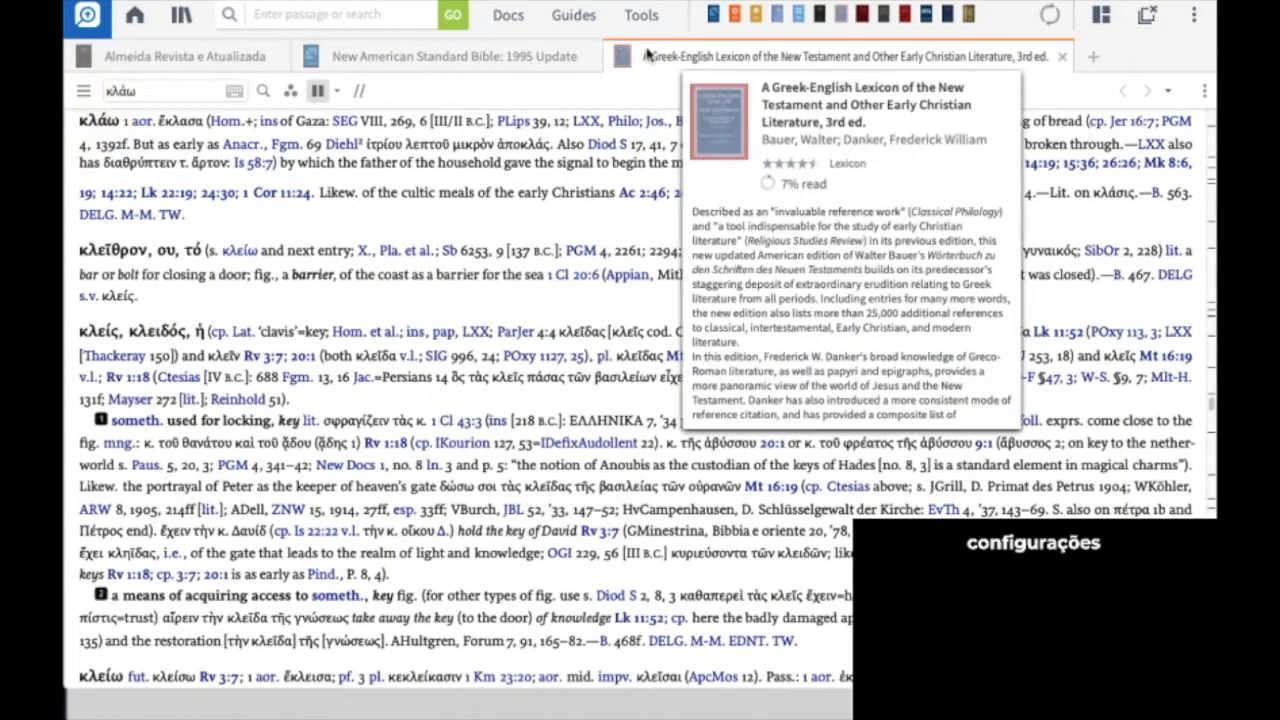
pyautogui.moveTo(648, 57); pyautogui.dragTo(940, 273)
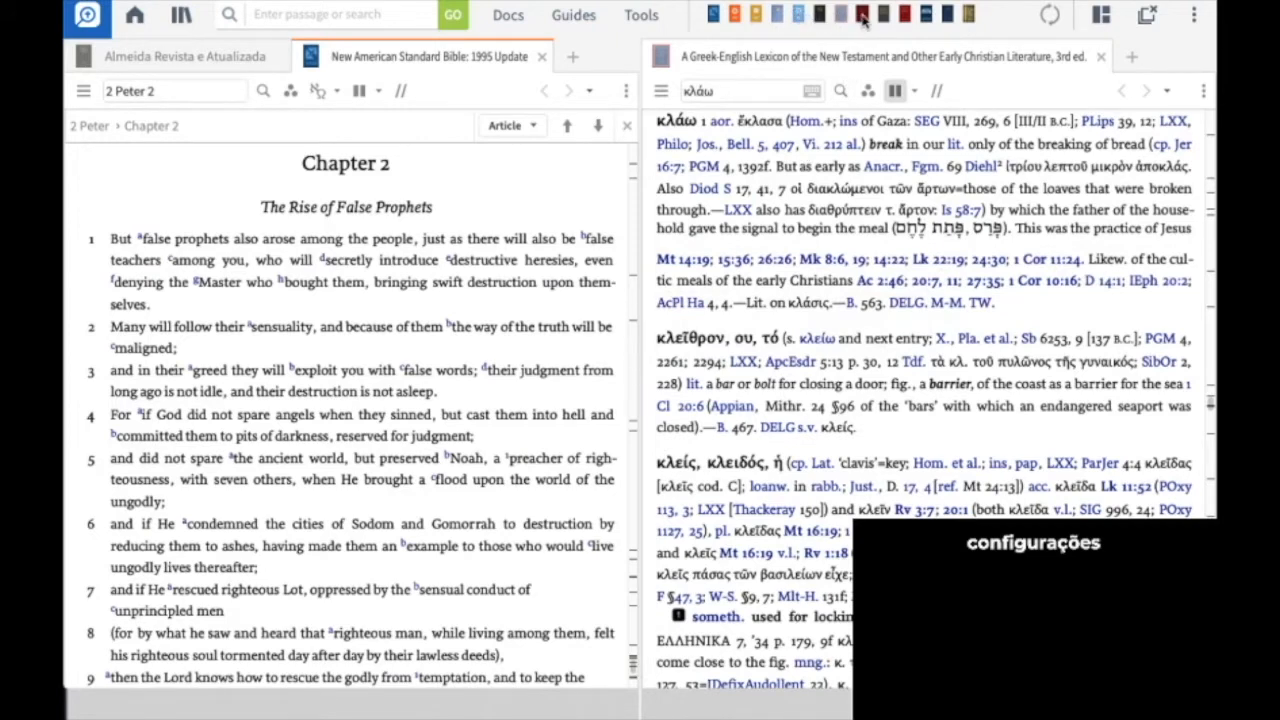
# Step: Open the Greek-English Lexicon of the New Testament based on Semantic Domains and dock it in its own panel below BDAG
pyautogui.moveTo(862, 18)
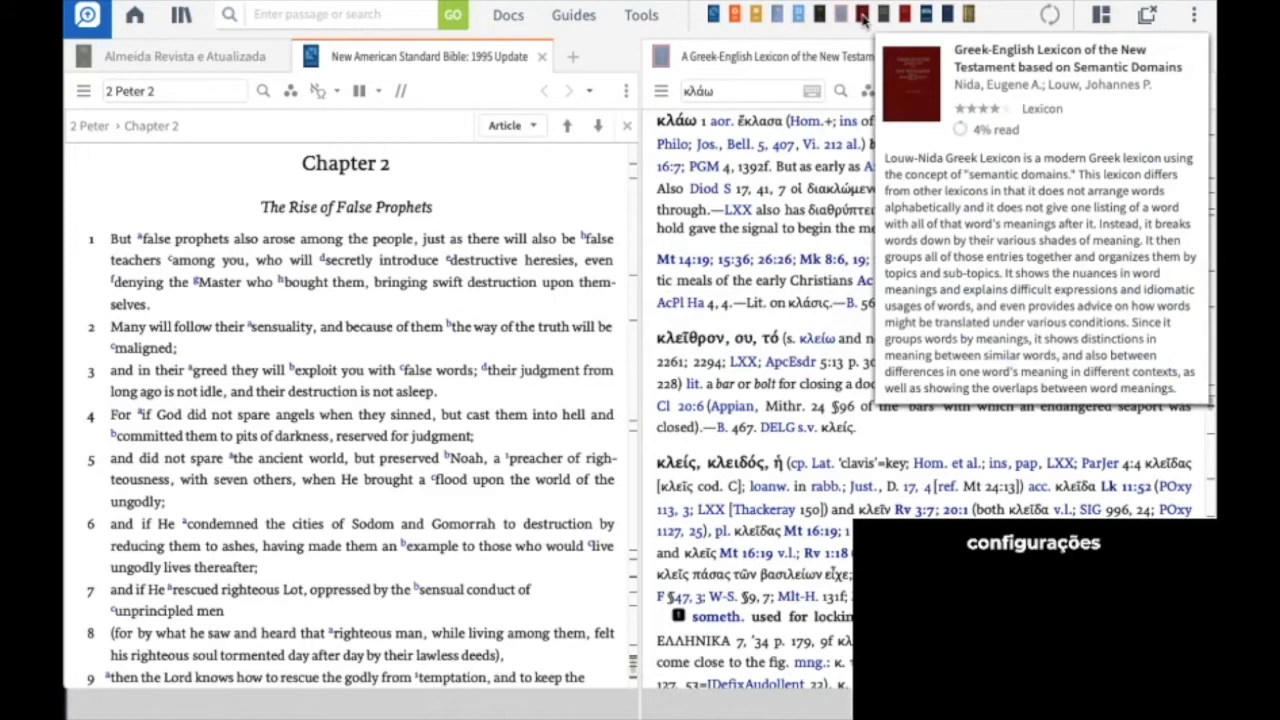
pyautogui.click(862, 18)
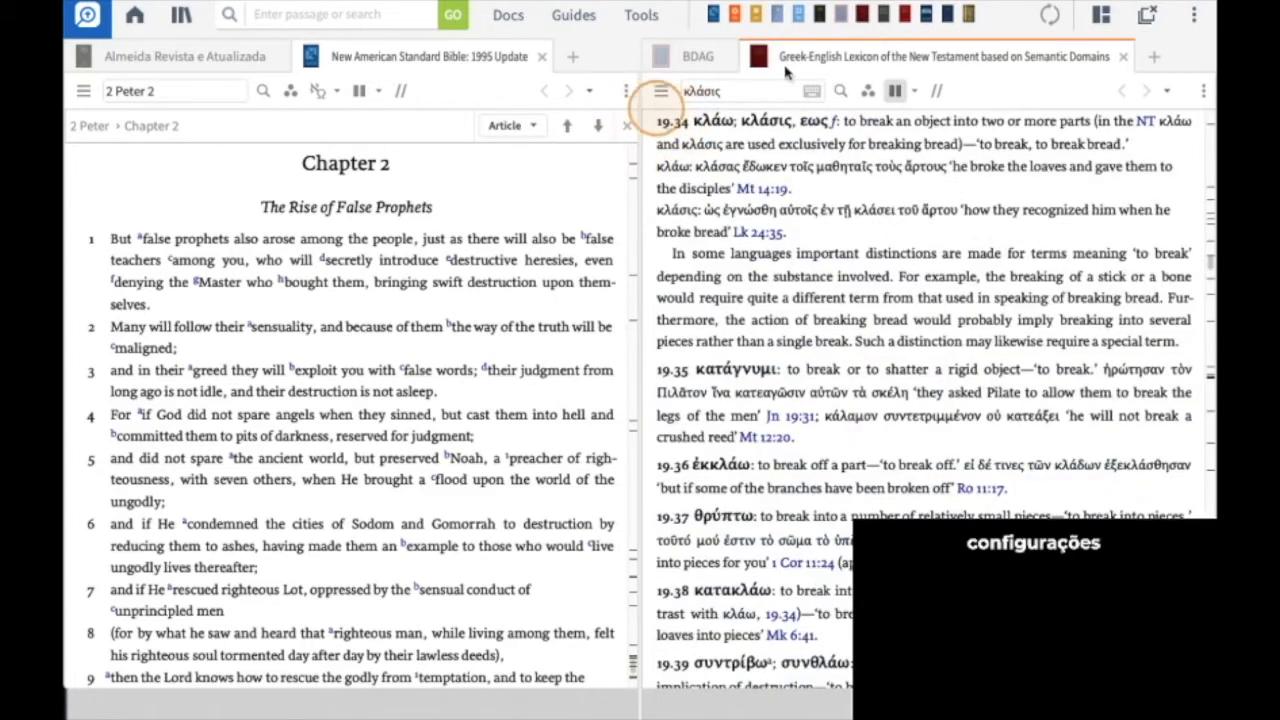
pyautogui.moveTo(884, 58); pyautogui.dragTo(791, 575)
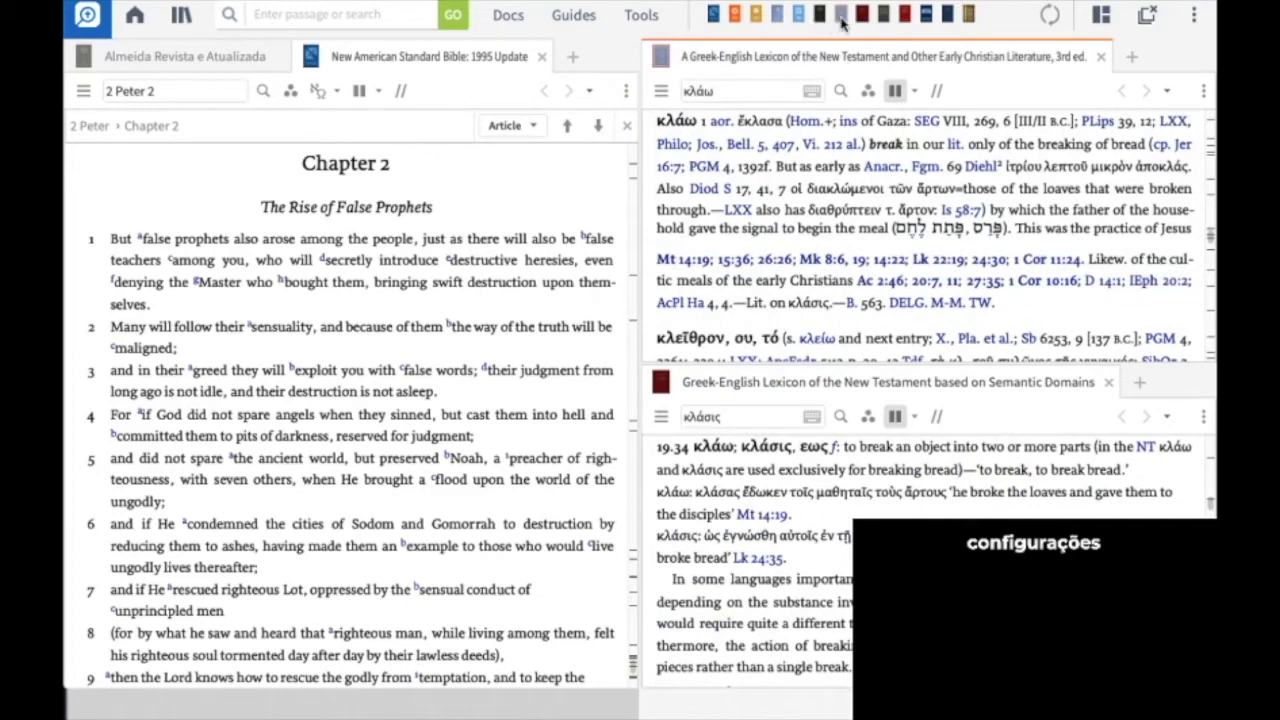
# Step: Open the Enhanced Brown-Driver-Briggs Hebrew and English Lexicon above and move BDAG into the lower panel with Louw-Nida
pyautogui.moveTo(883, 16)
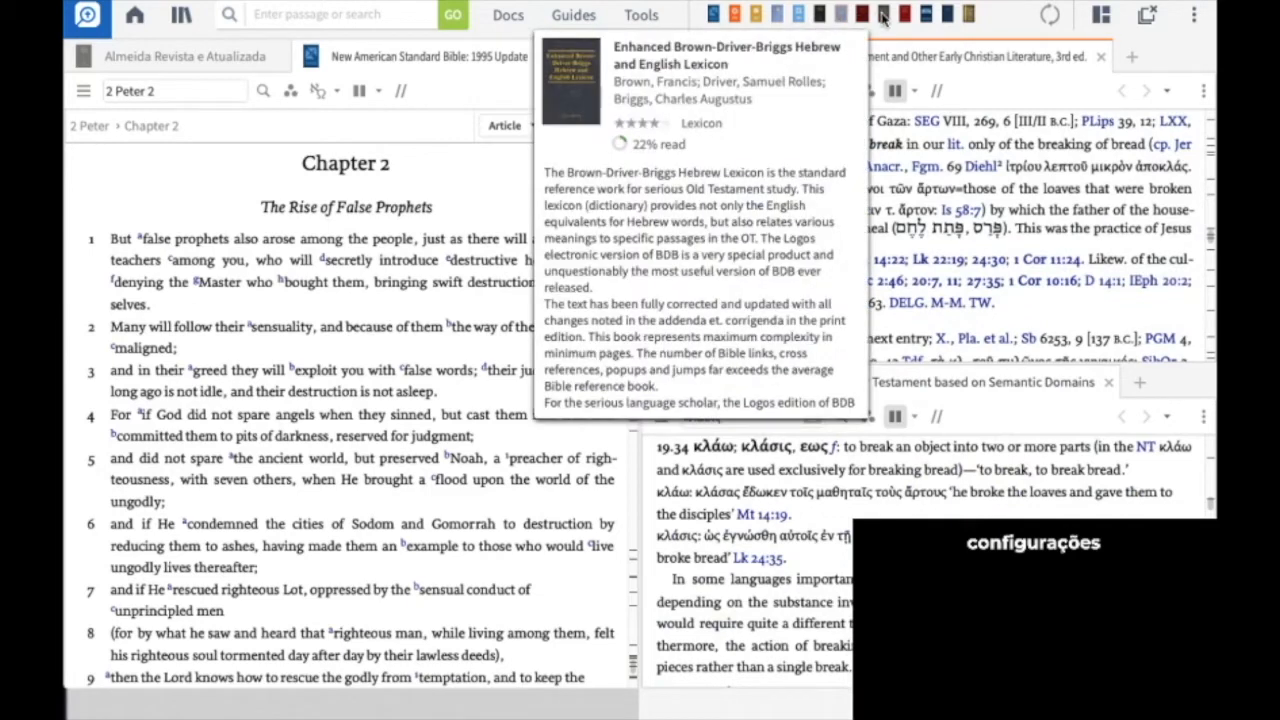
pyautogui.click(883, 16)
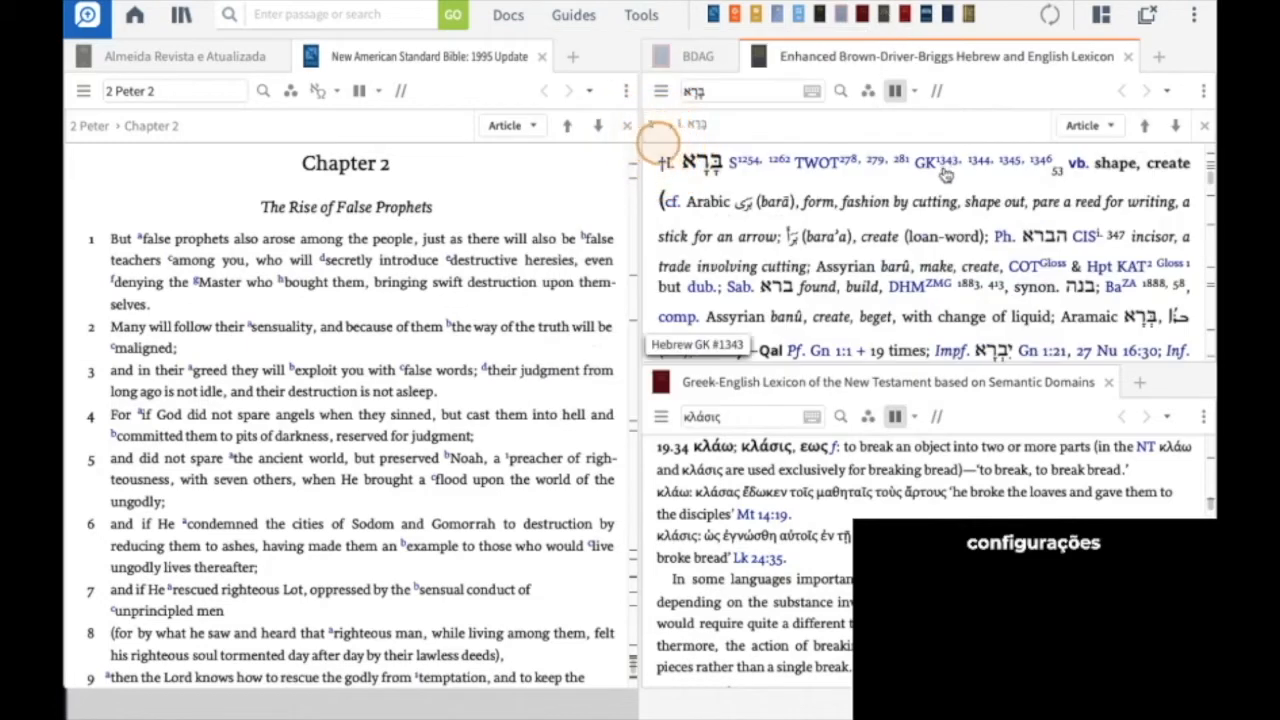
pyautogui.click(727, 56)
pyautogui.moveTo(803, 415); pyautogui.dragTo(810, 388)
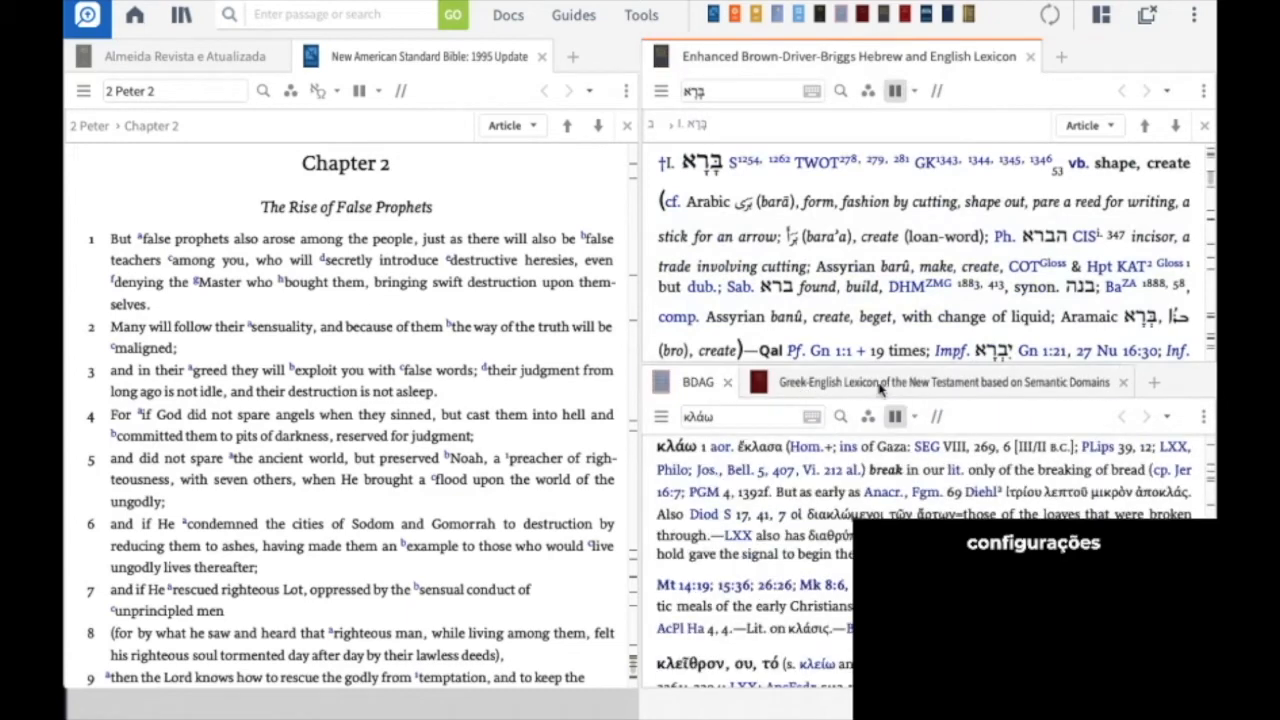
# Step: Widen the Bible panel beside the lexicons and close the Almeida Revista e Atualizada
pyautogui.moveTo(638, 250); pyautogui.dragTo(748, 251)
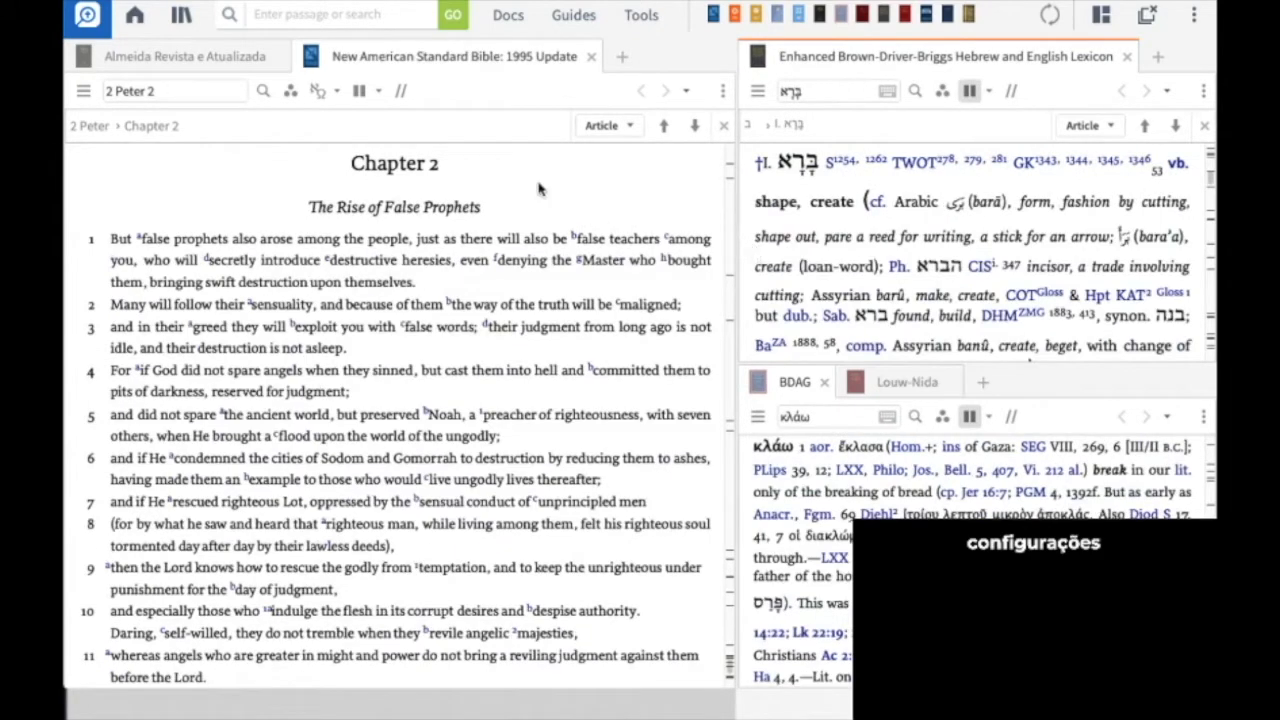
pyautogui.click(280, 58)
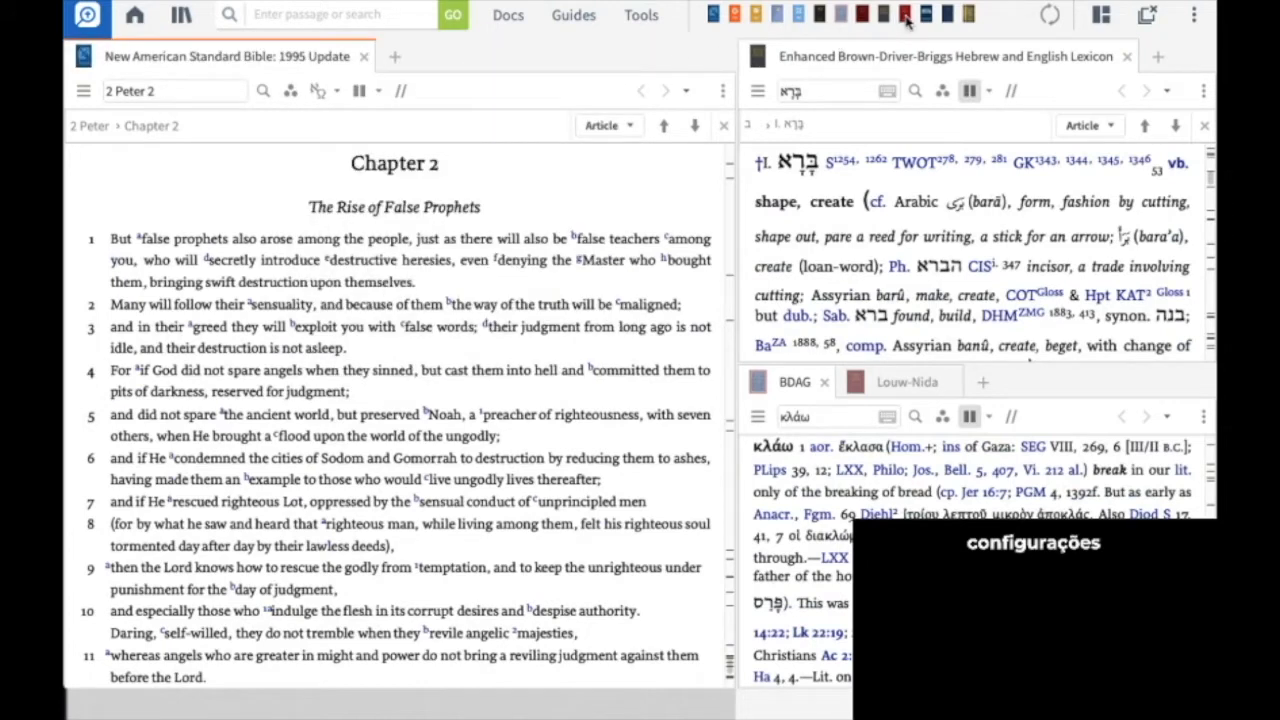
# Step: Open the Biblia Hebraica Stuttgartensia (BHS/WIVU) and the Nestle-Aland 28th Edition alongside the NASB in the Bible panel
pyautogui.moveTo(906, 17)
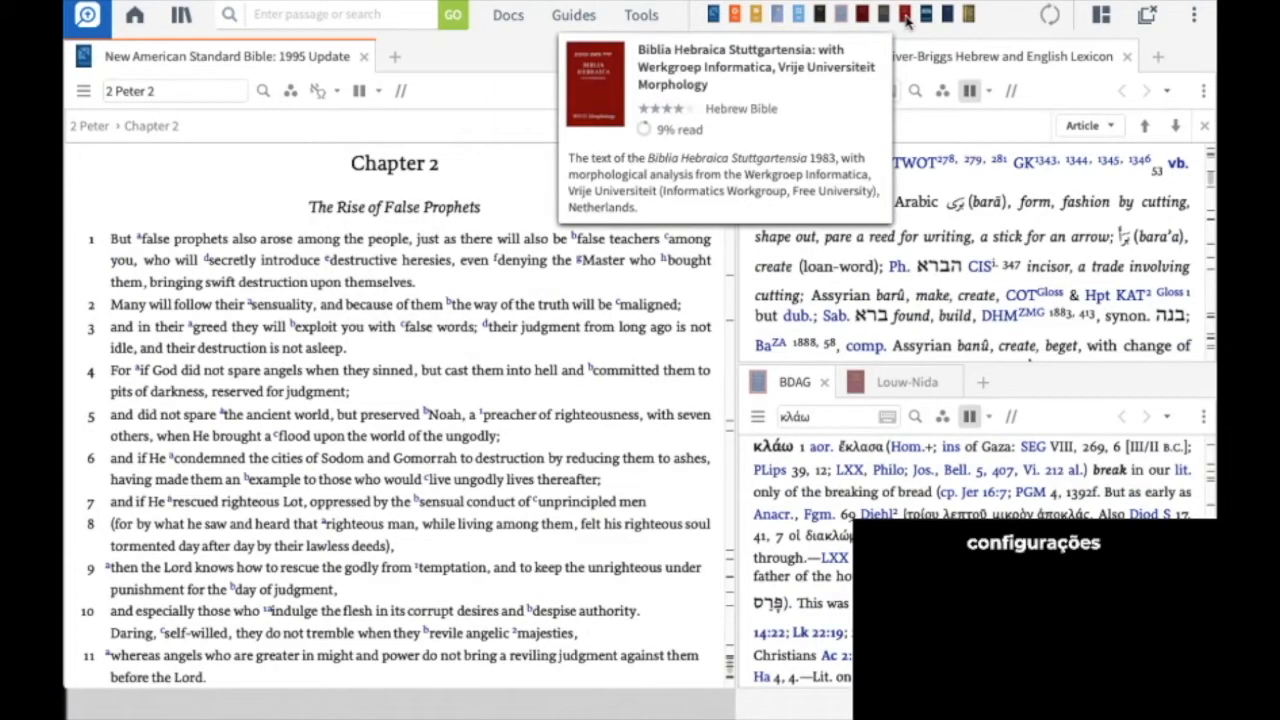
pyautogui.click(906, 18)
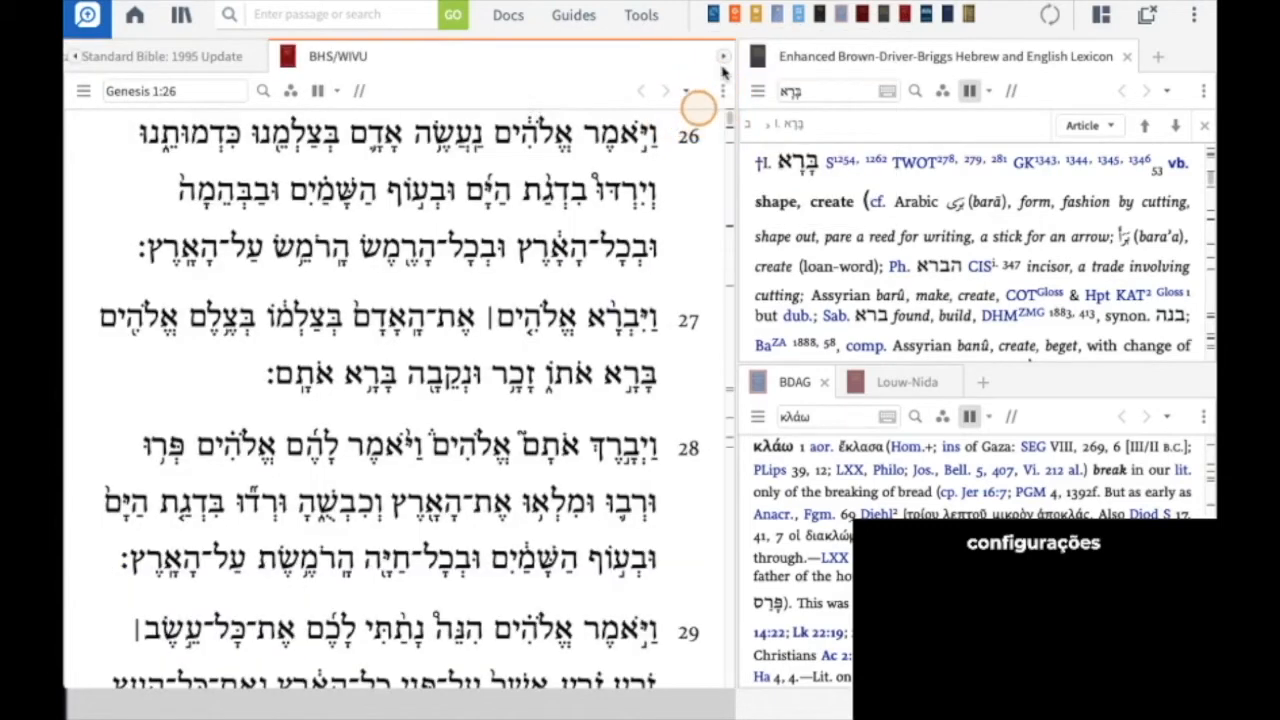
pyautogui.moveTo(948, 18)
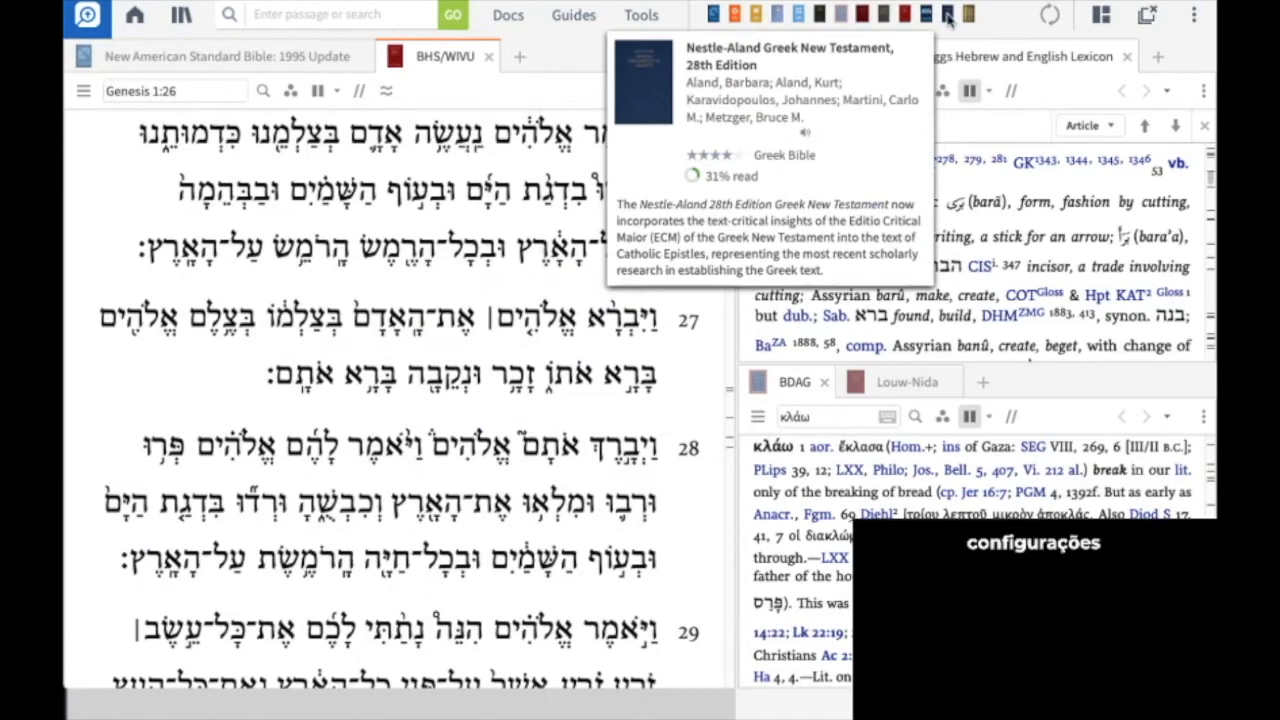
pyautogui.click(948, 18)
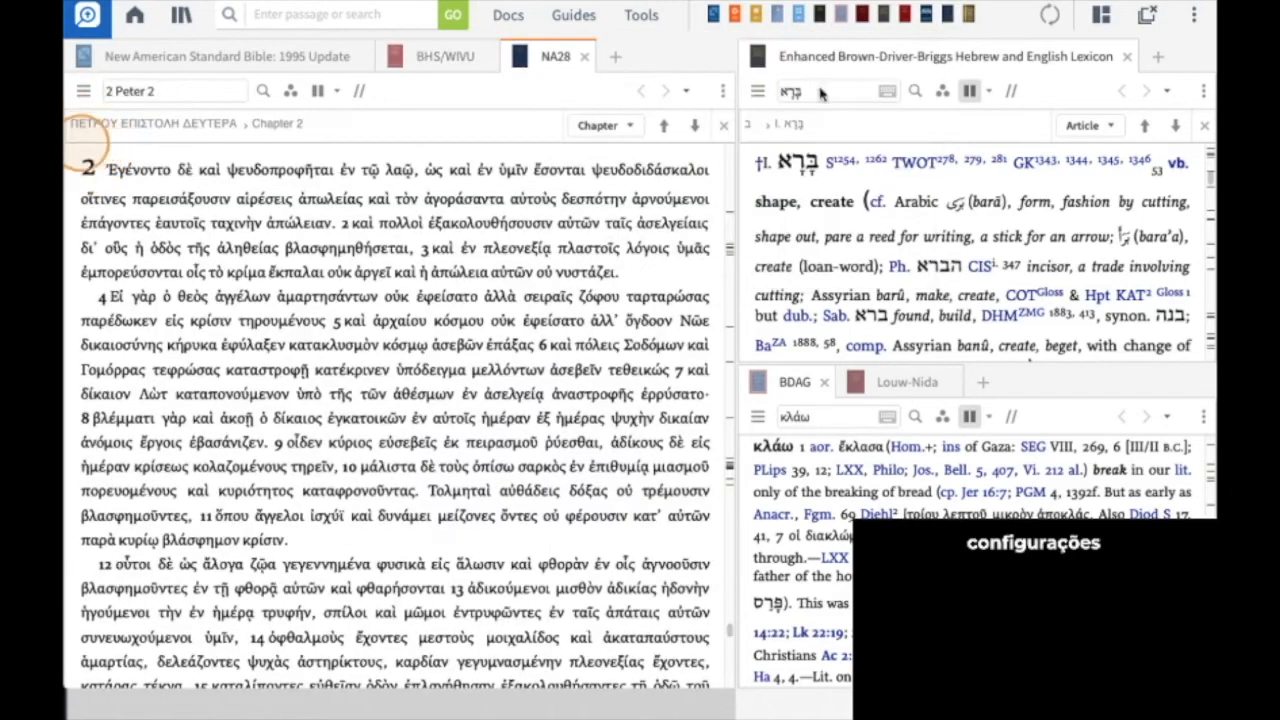
# Step: Assign both the New American Standard Bible: 1995 Update and NA28 to link set A
pyautogui.click(426, 60)
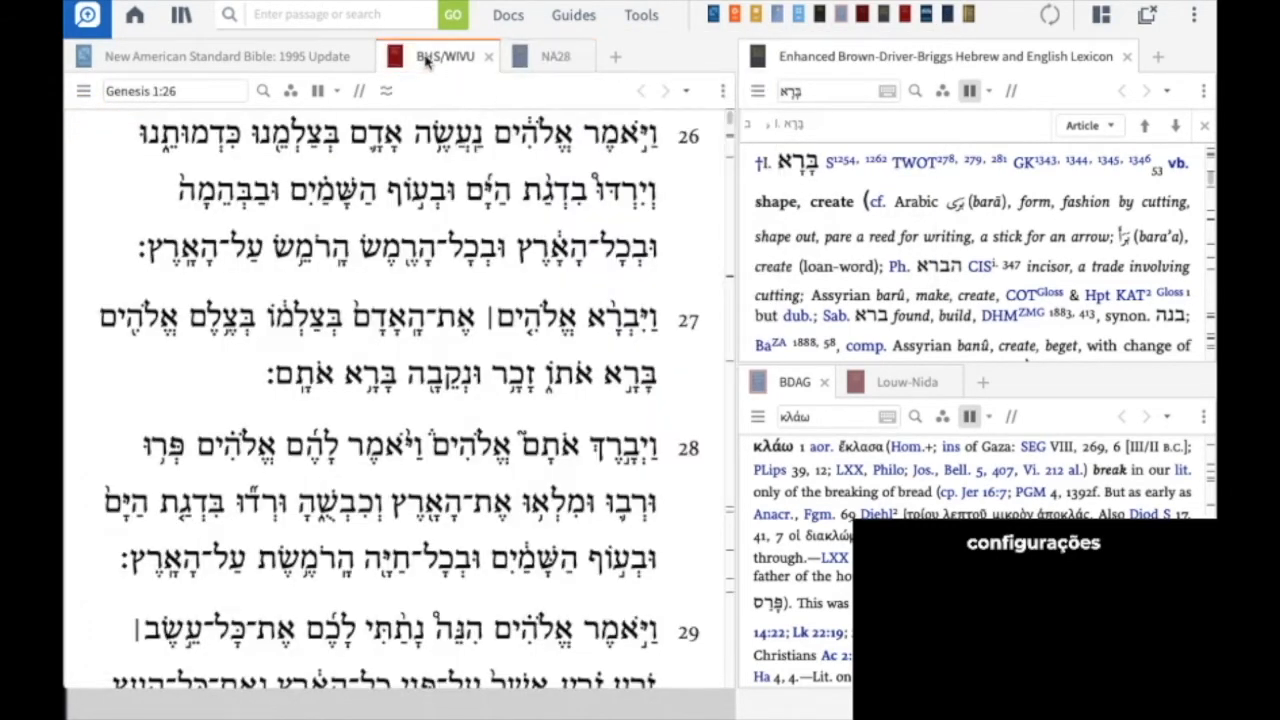
pyautogui.click(228, 61)
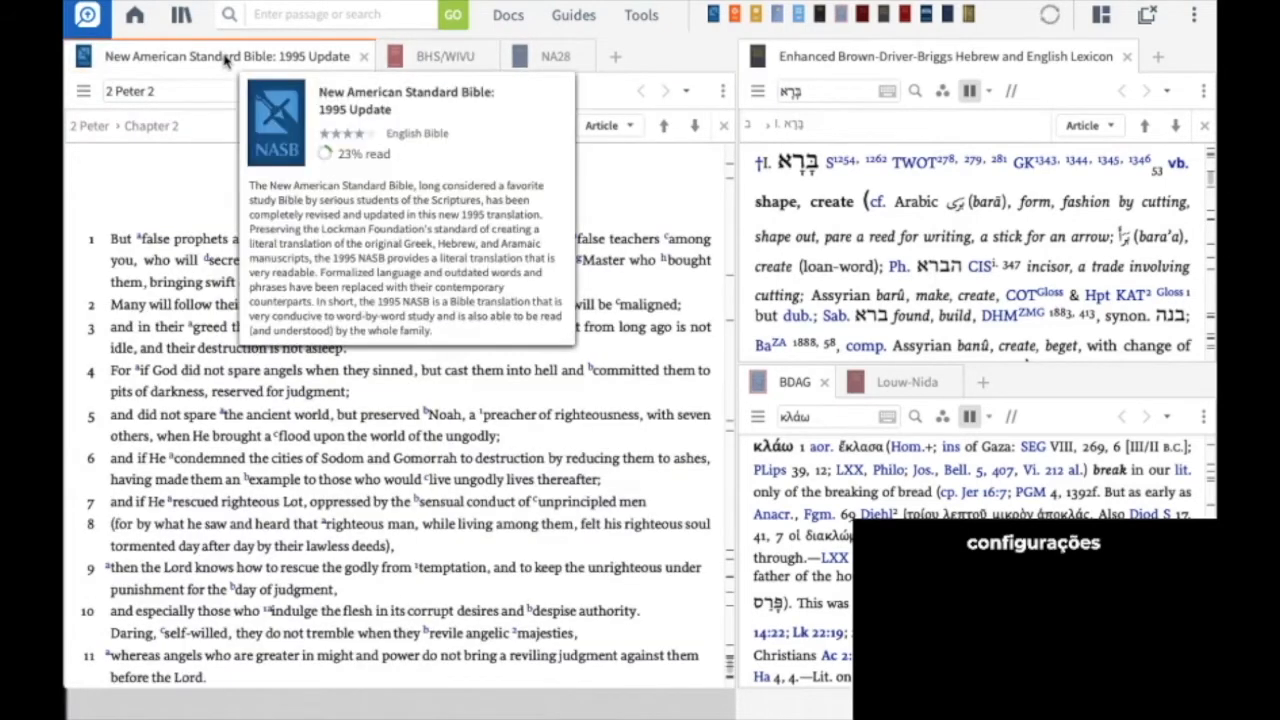
pyautogui.click(722, 92)
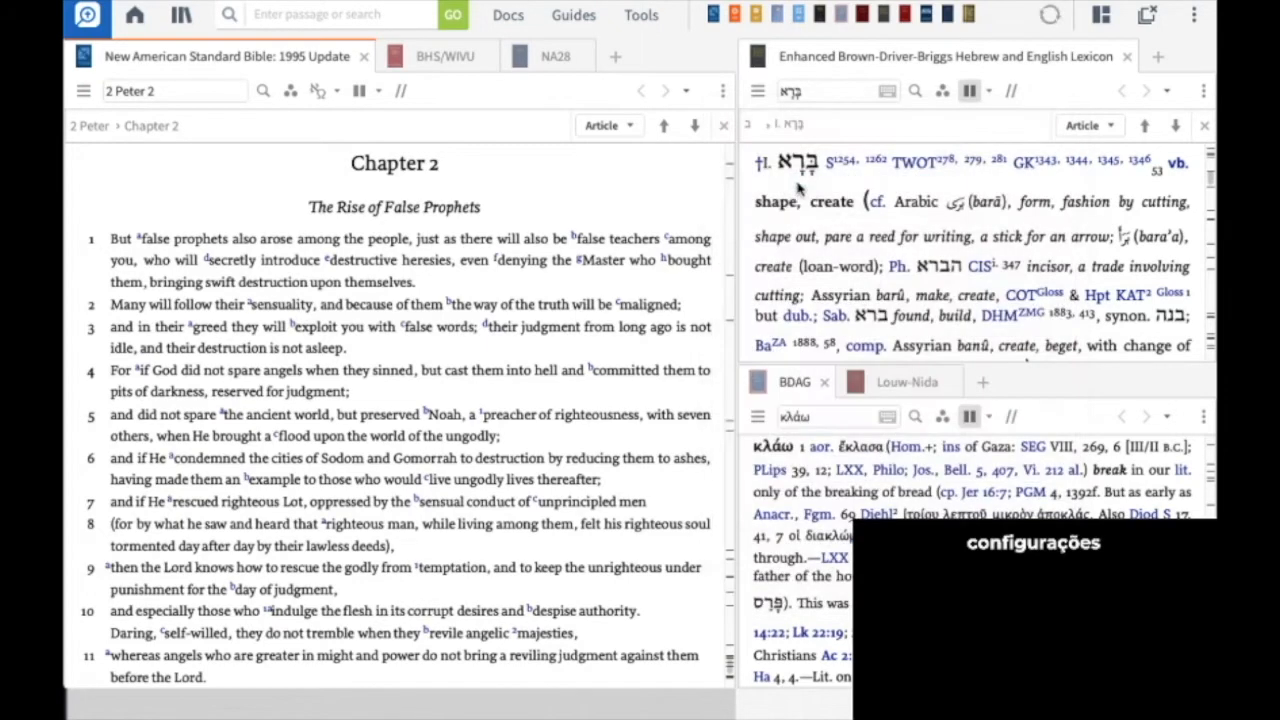
pyautogui.click(797, 183)
pyautogui.click(573, 58)
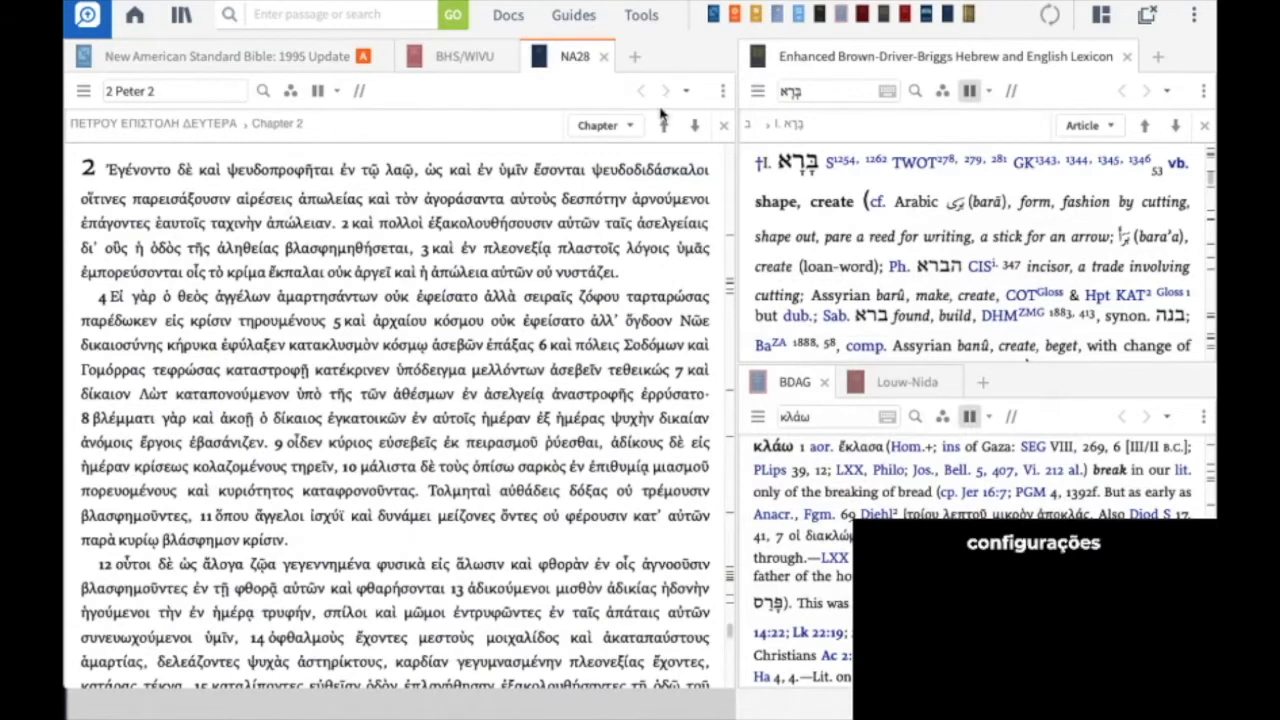
pyautogui.click(722, 93)
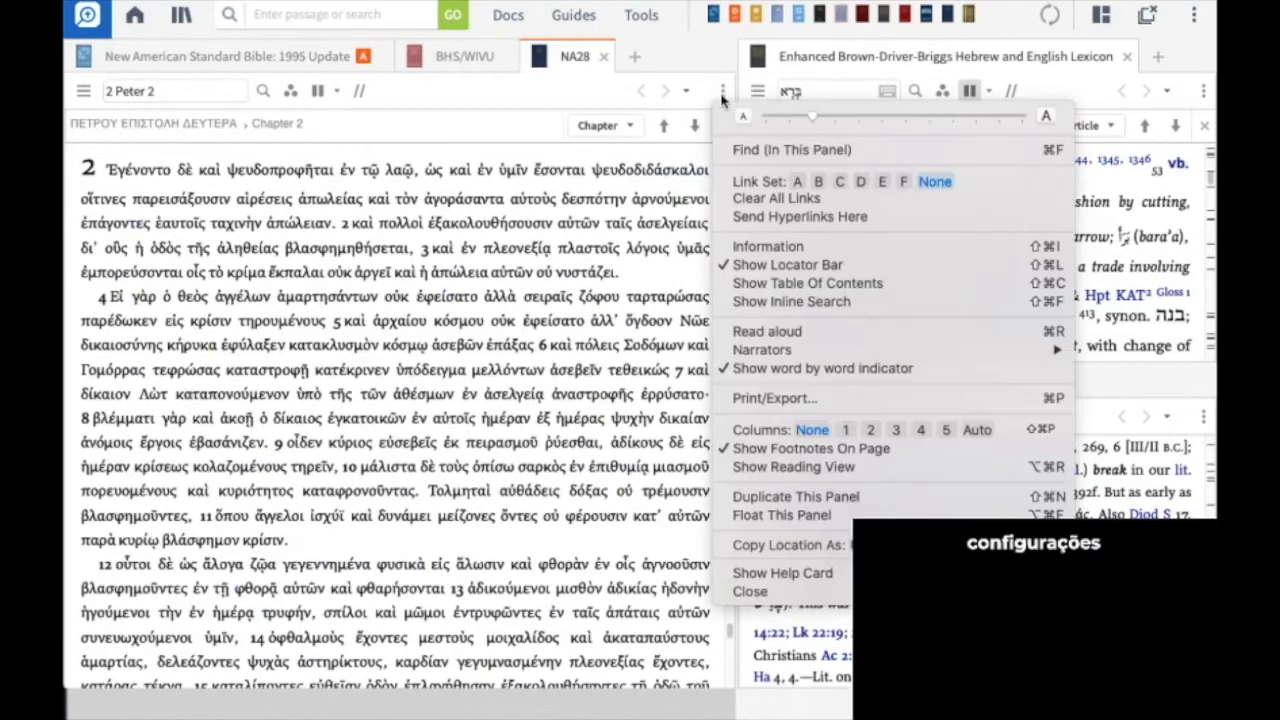
pyautogui.click(801, 183)
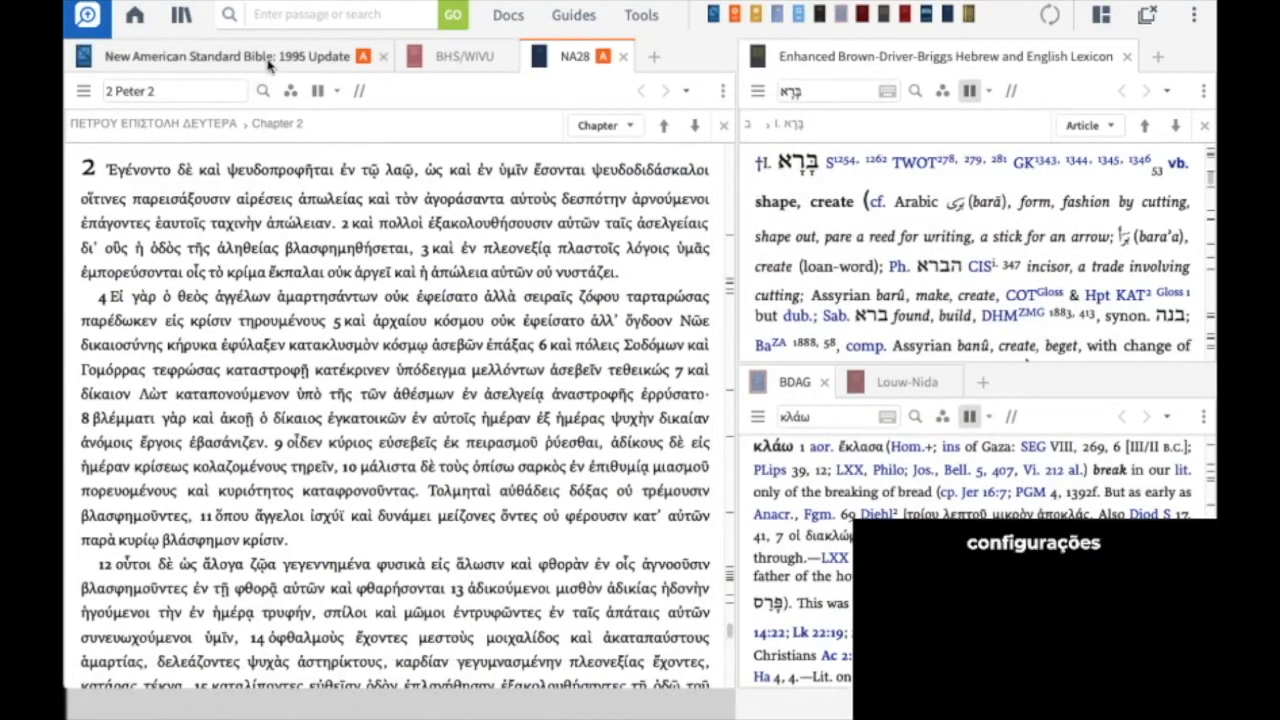
# Step: Go to Matthew 13 in the New American Standard Bible and check the passage in the linked NA28
pyautogui.click(268, 58)
pyautogui.click(173, 90)
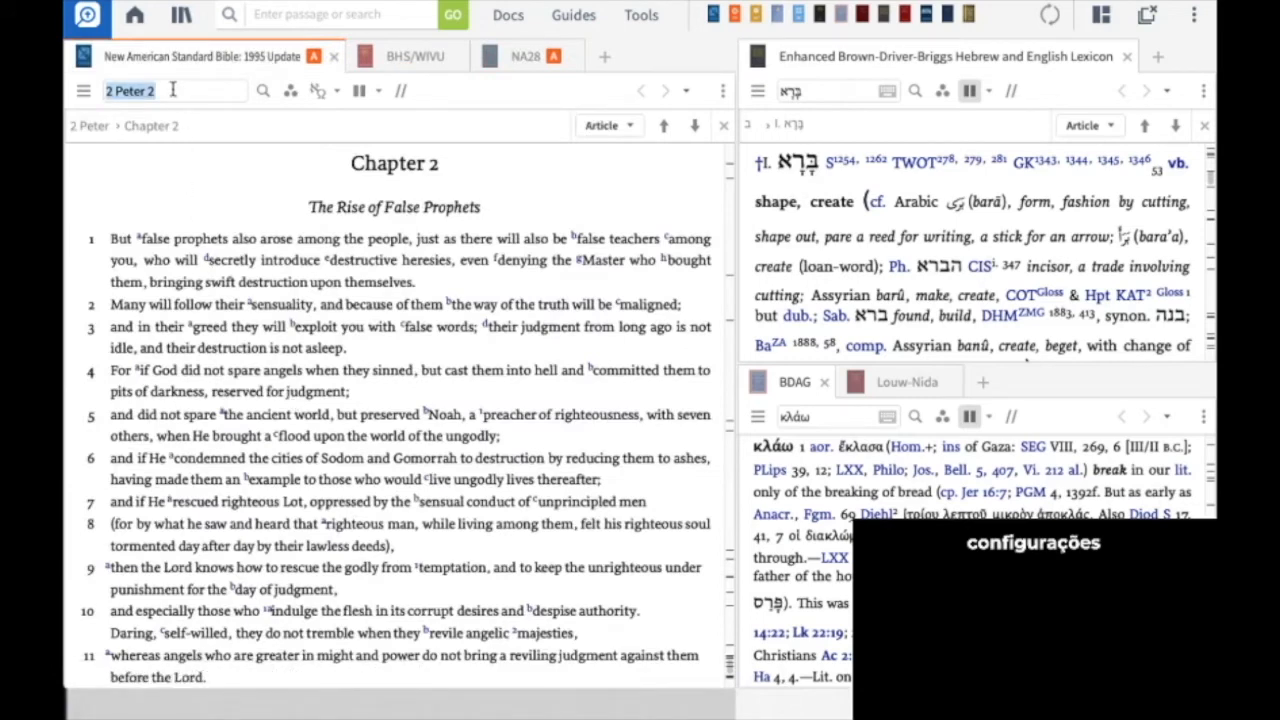
pyautogui.write('matt')
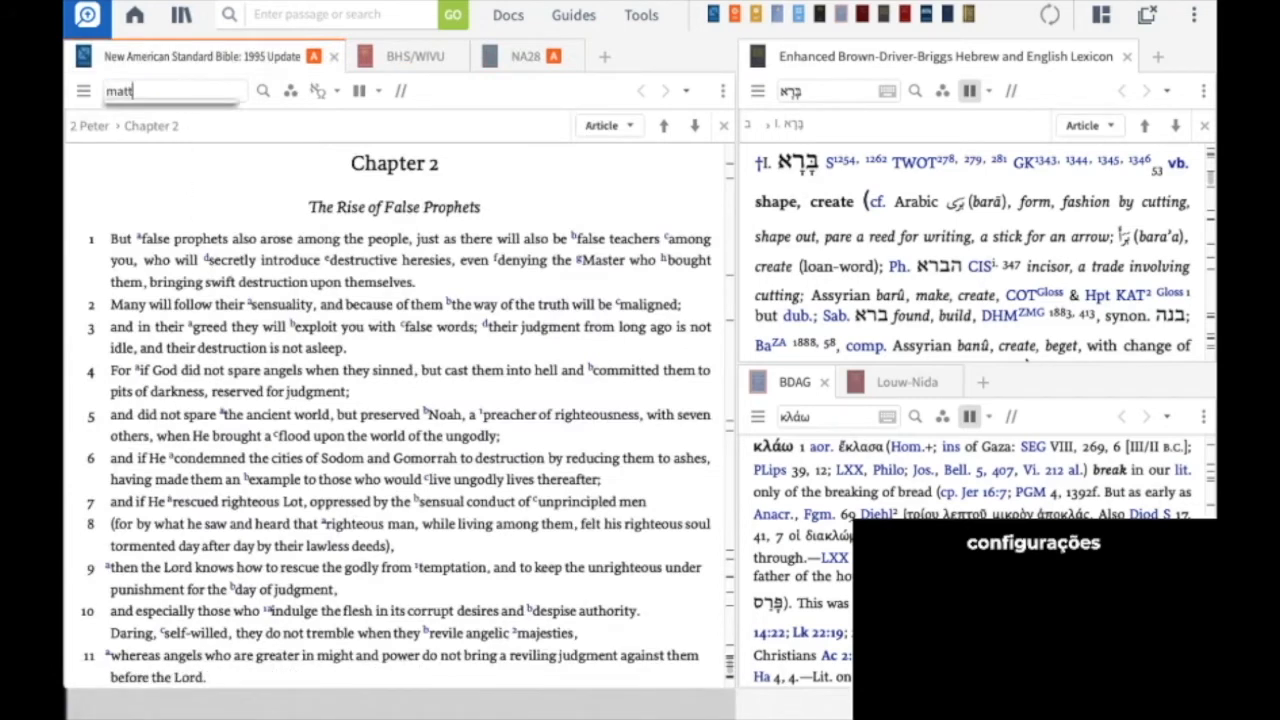
pyautogui.write(' 13')
pyautogui.press('Return')
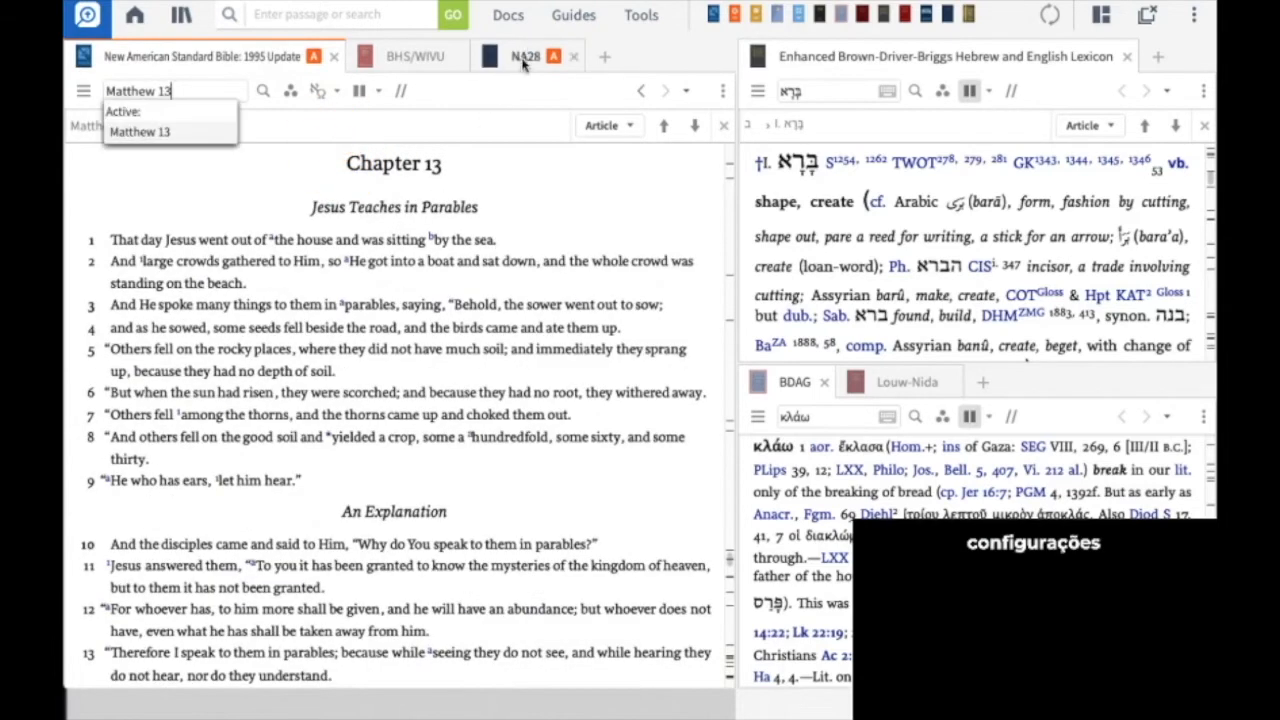
pyautogui.click(523, 58)
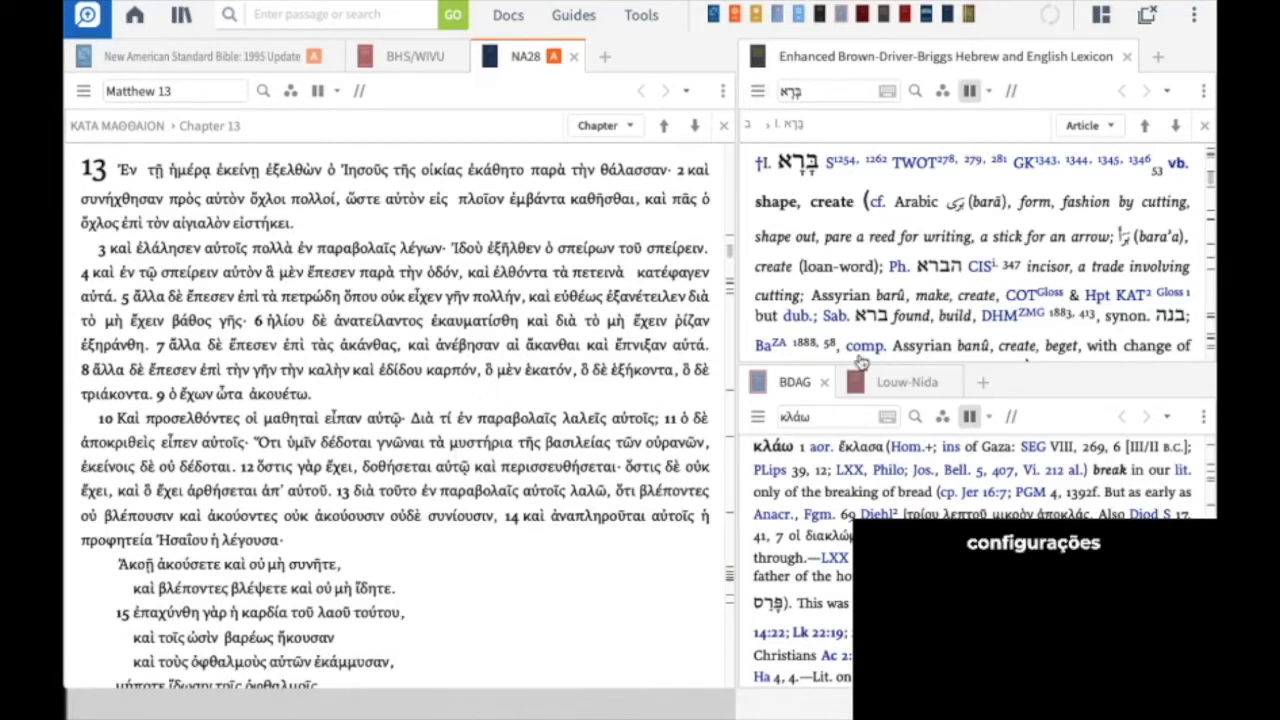
# Step: Save the current arrangement of panels as a named layout called Logos
pyautogui.click(1101, 18)
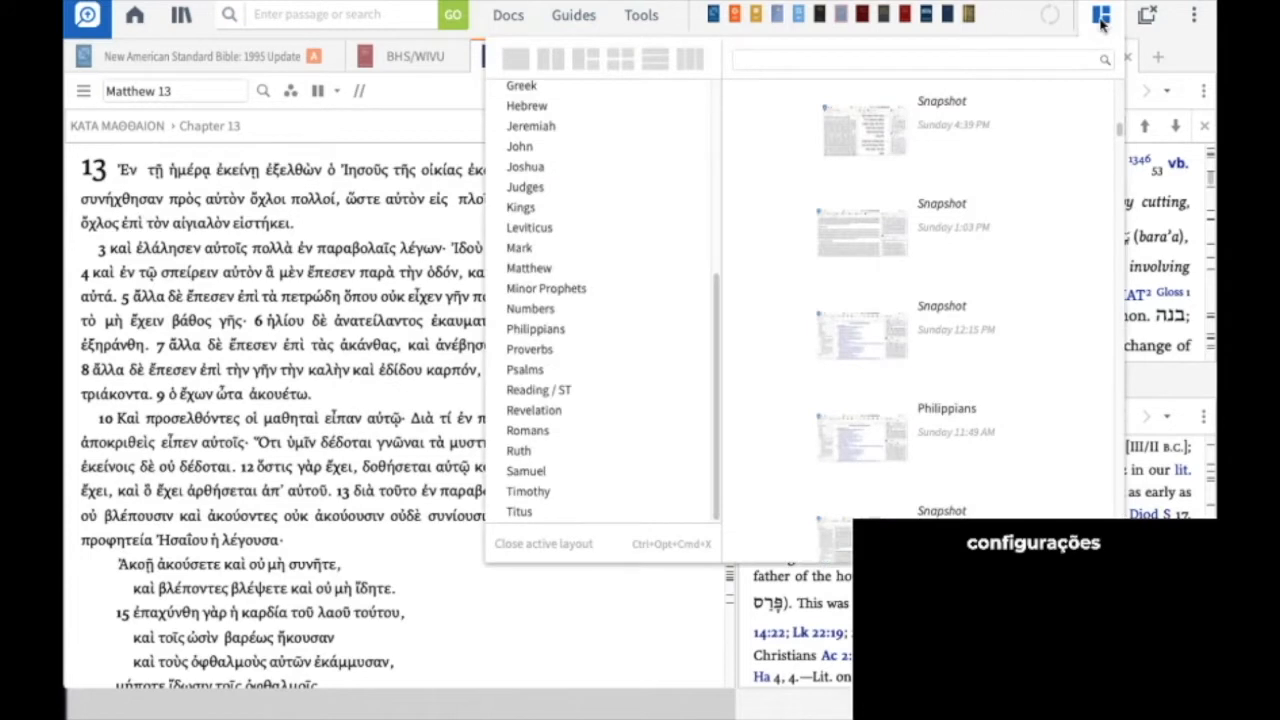
pyautogui.scroll(10, 663, 237)
pyautogui.scroll(4, 855, 248)
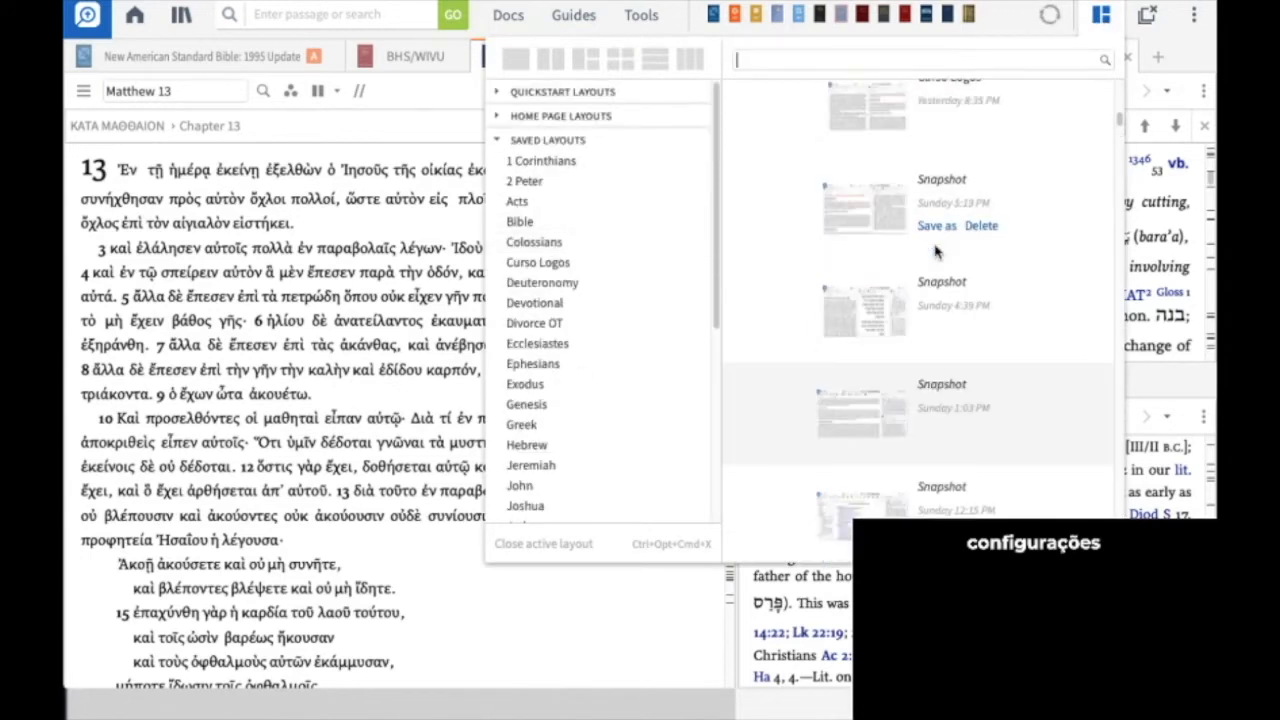
pyautogui.scroll(5, 935, 248)
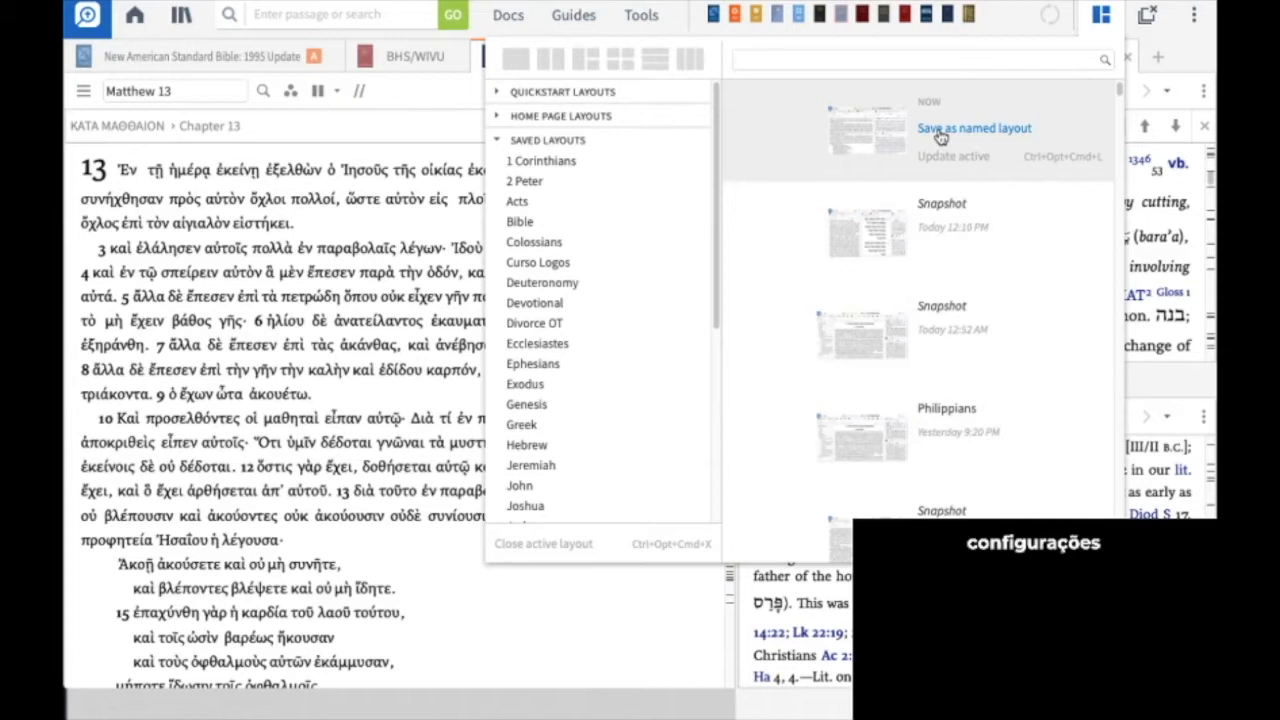
pyautogui.click(940, 130)
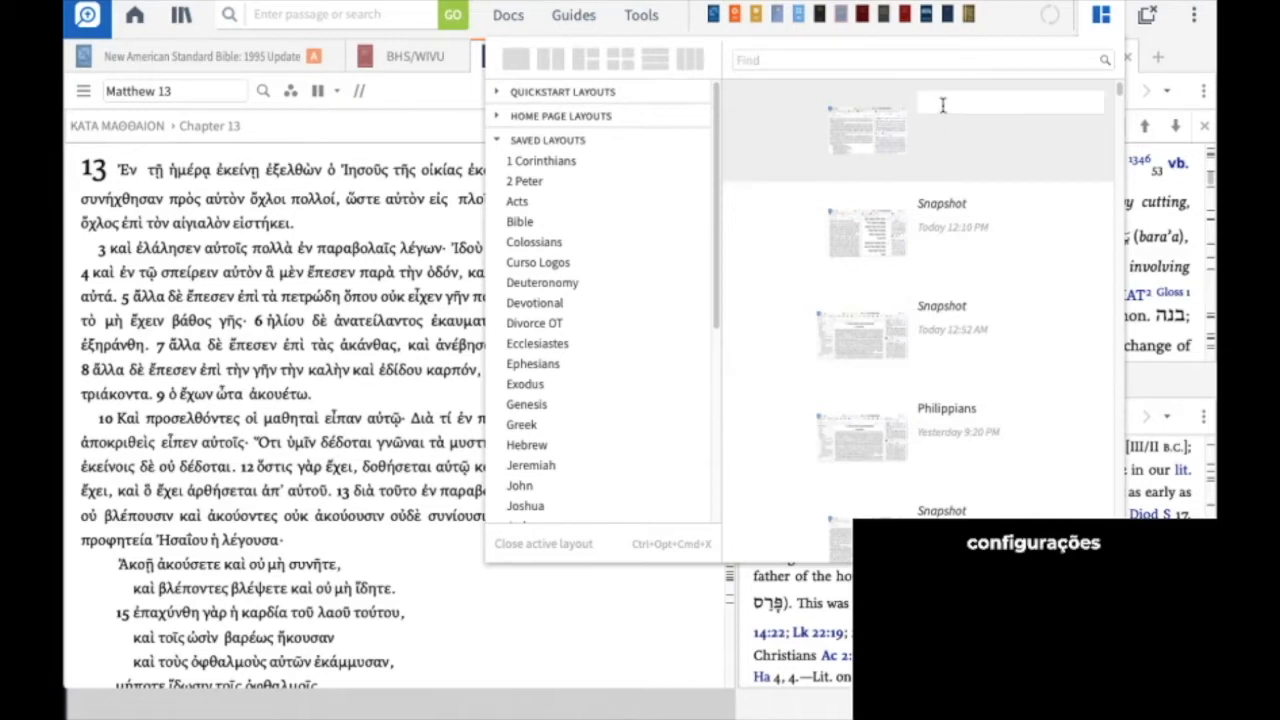
pyautogui.write('Logos')
pyautogui.press('Return')
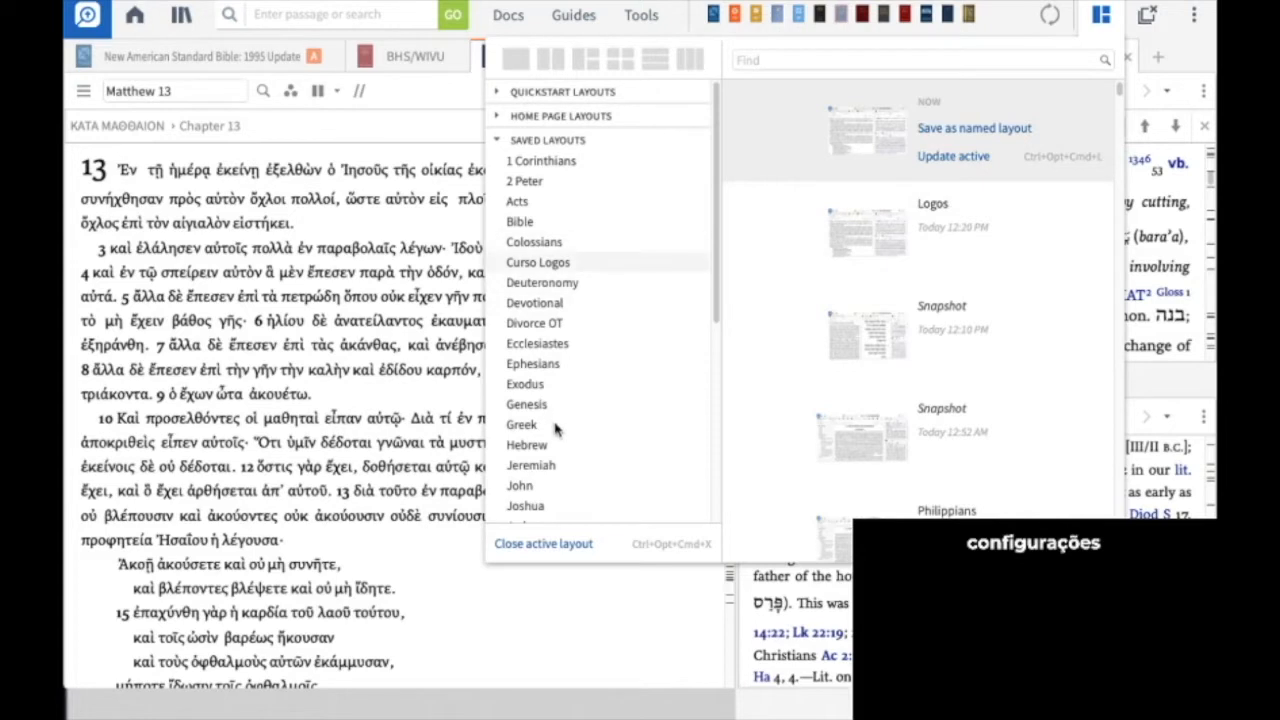
# Step: Look through the saved layouts and load the Logos layout
pyautogui.scroll(-6, 557, 430)
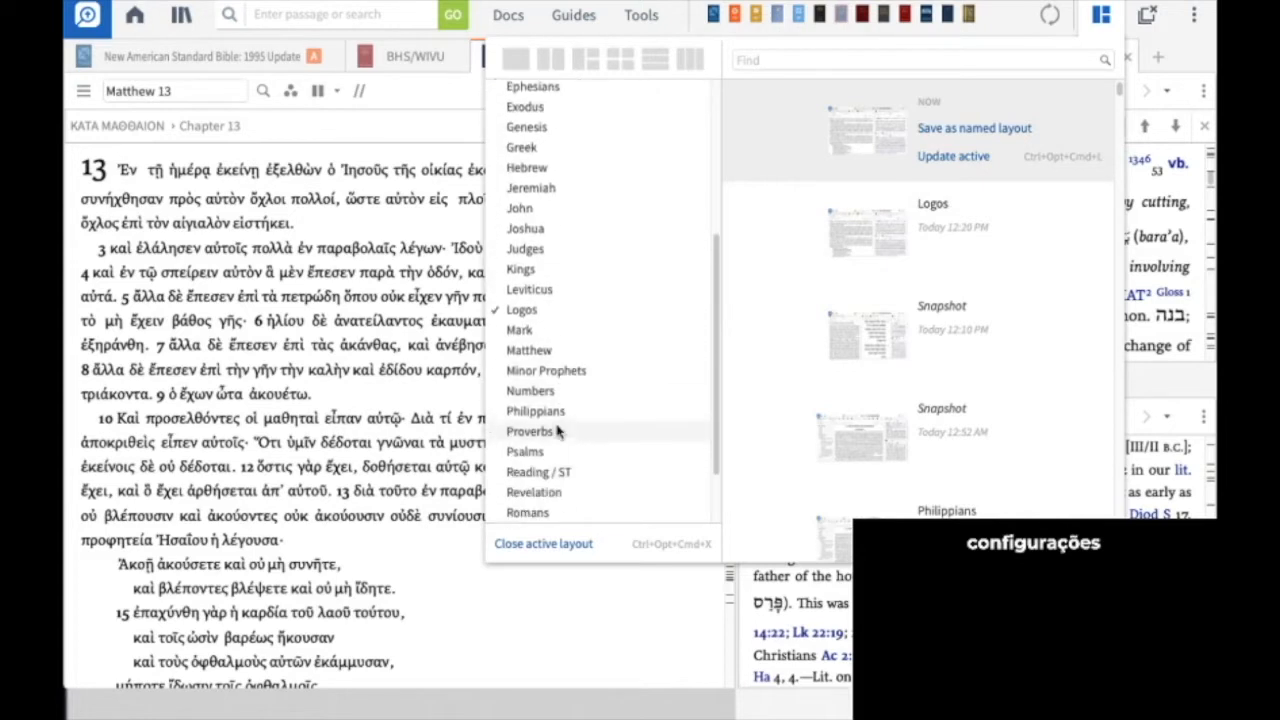
pyautogui.scroll(-2, 557, 430)
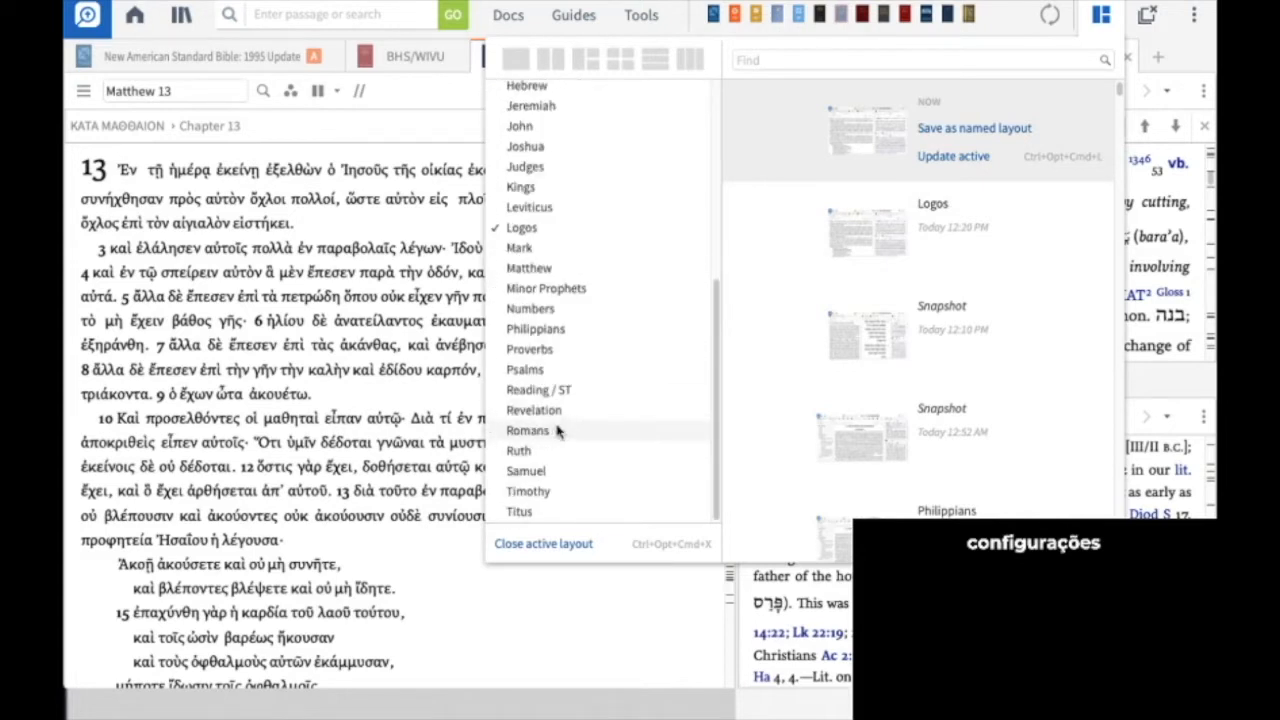
pyautogui.scroll(8, 557, 430)
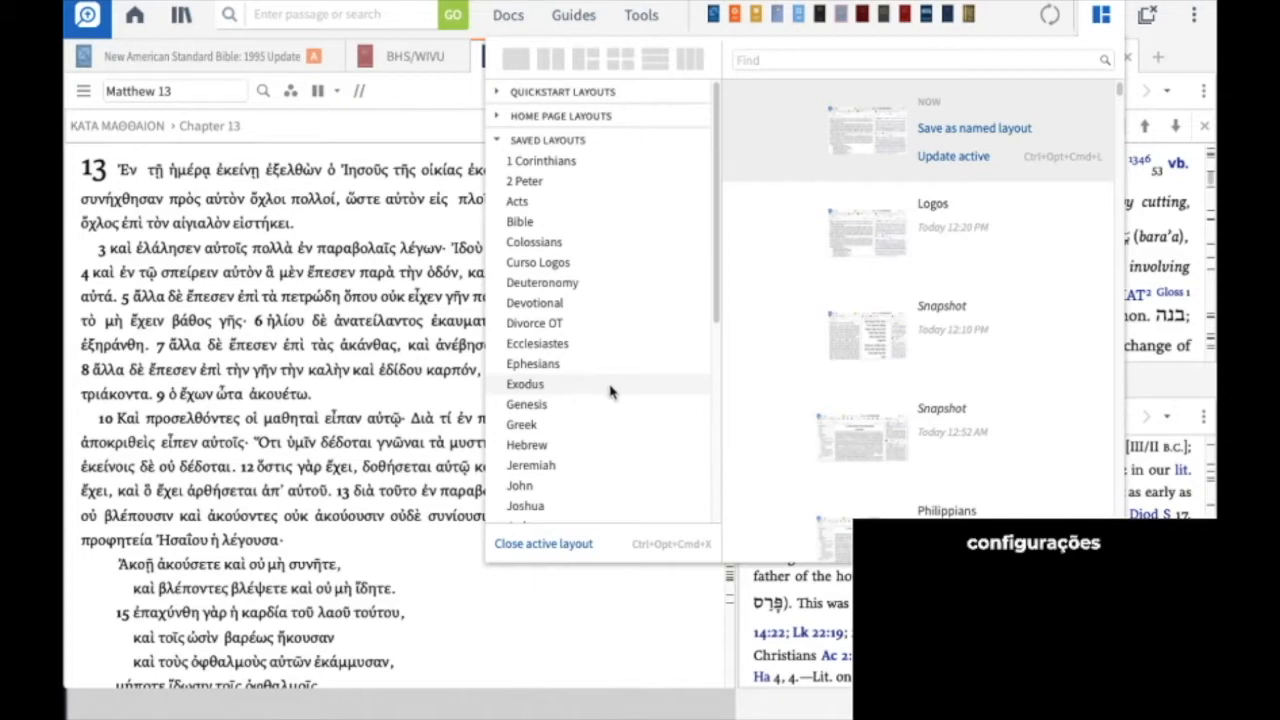
pyautogui.scroll(-2, 624, 444)
pyautogui.scroll(-6, 624, 444)
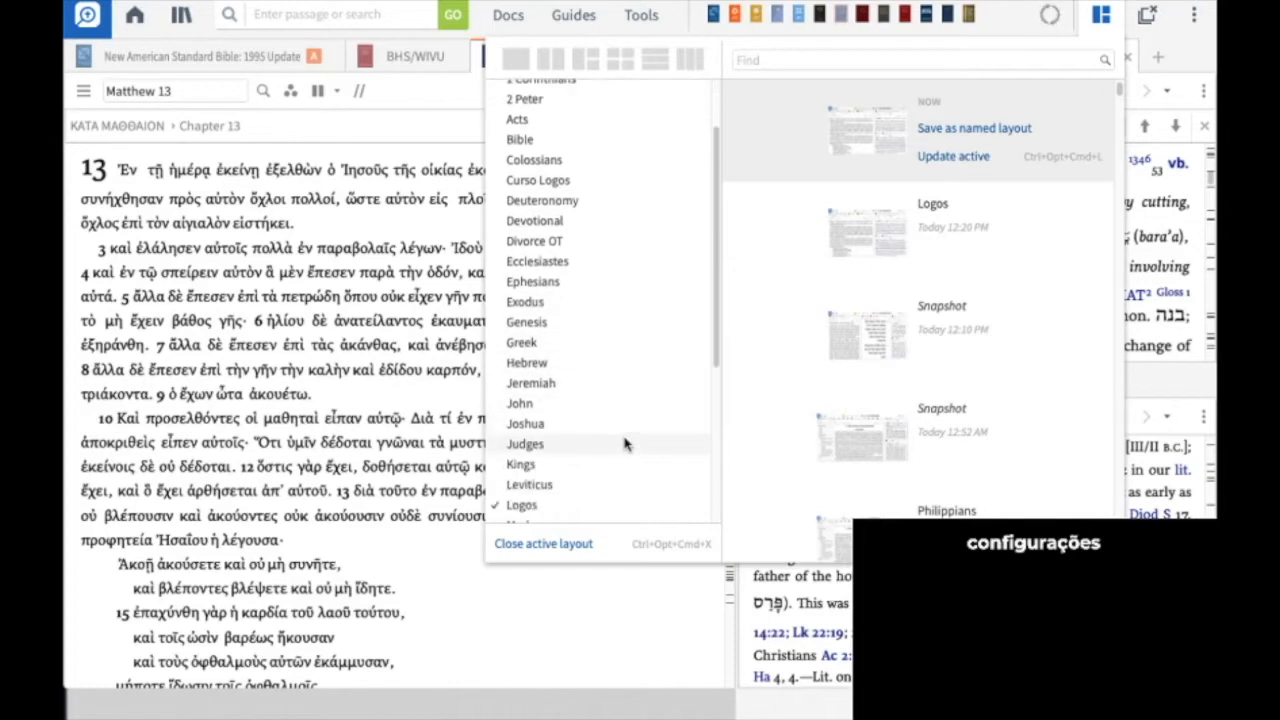
pyautogui.click(548, 384)
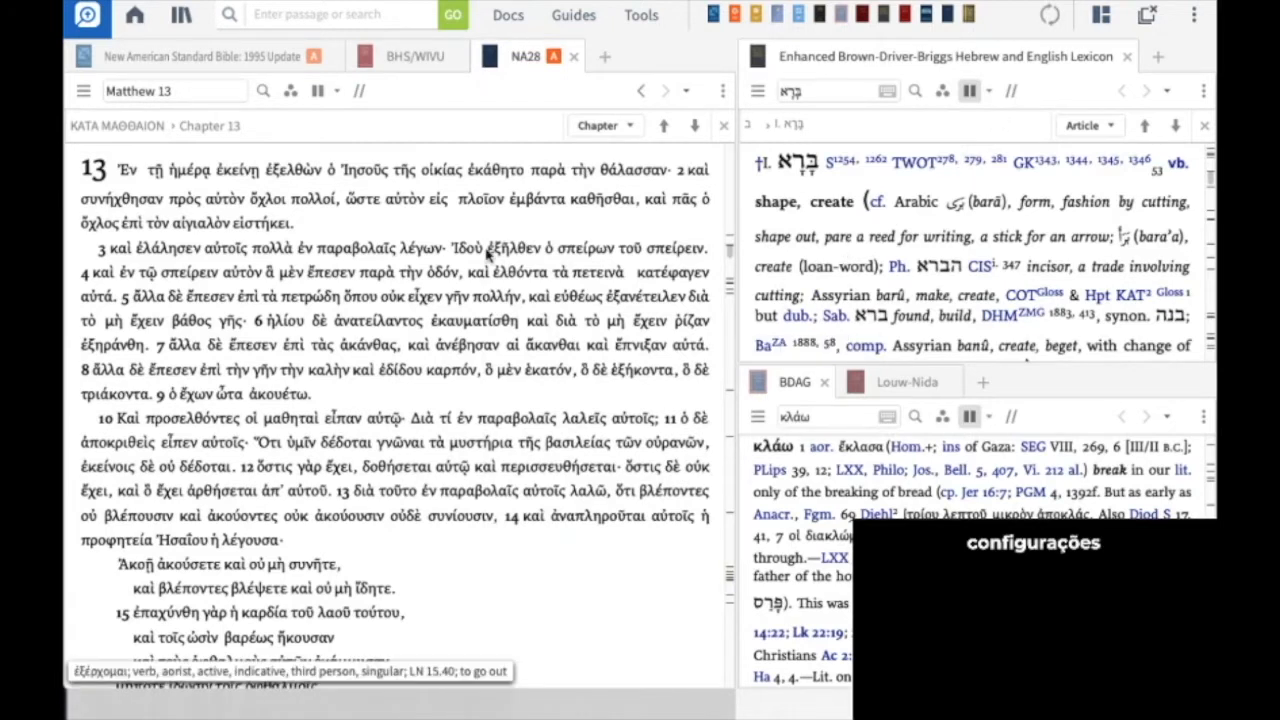
# Step: Go to 2 Peter in the NA28 Greek New Testament
pyautogui.click(183, 91)
pyautogui.write('2 pete')
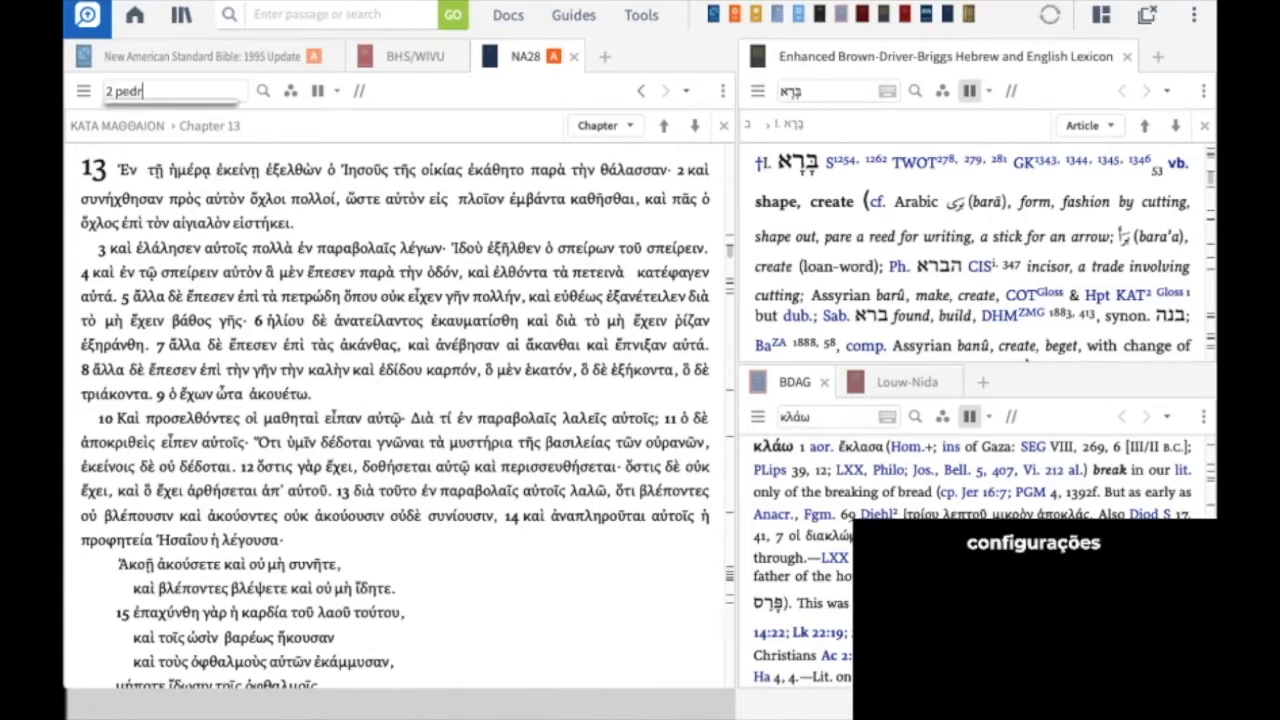
pyautogui.press('BackSpace')
pyautogui.press('BackSpace')
pyautogui.press('BackSpace')
pyautogui.write('eter')
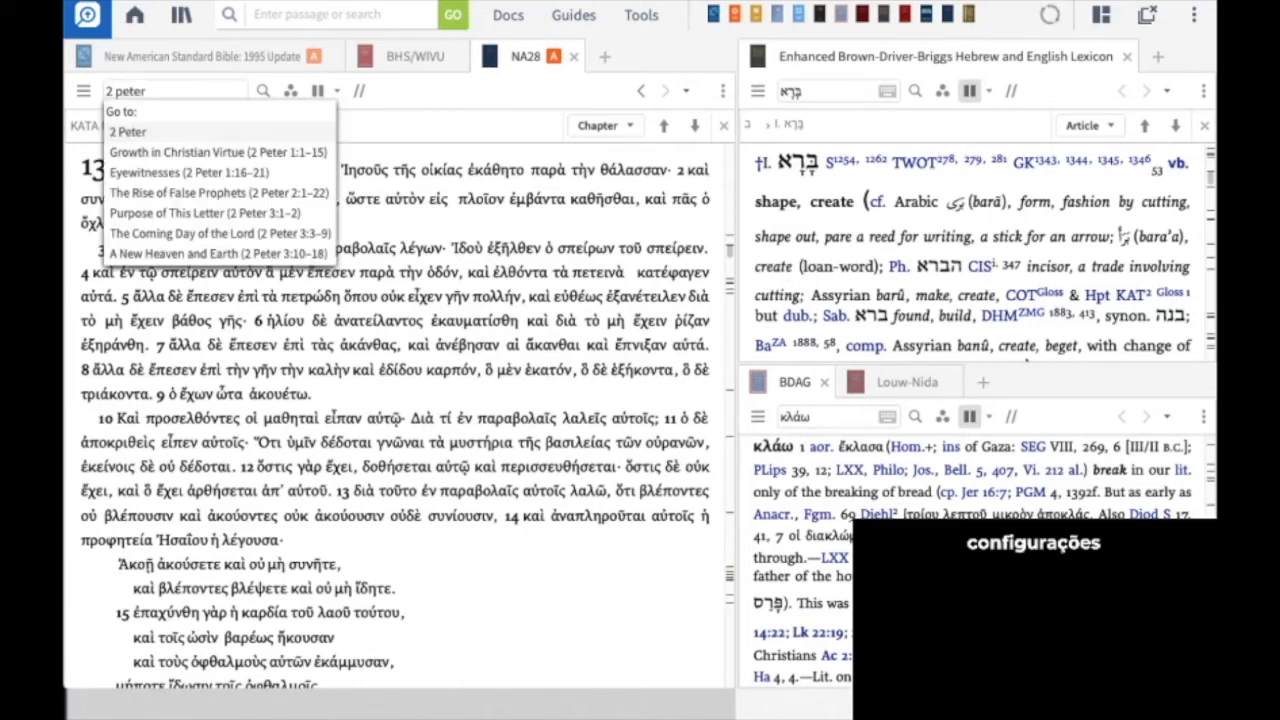
pyautogui.press('Return')
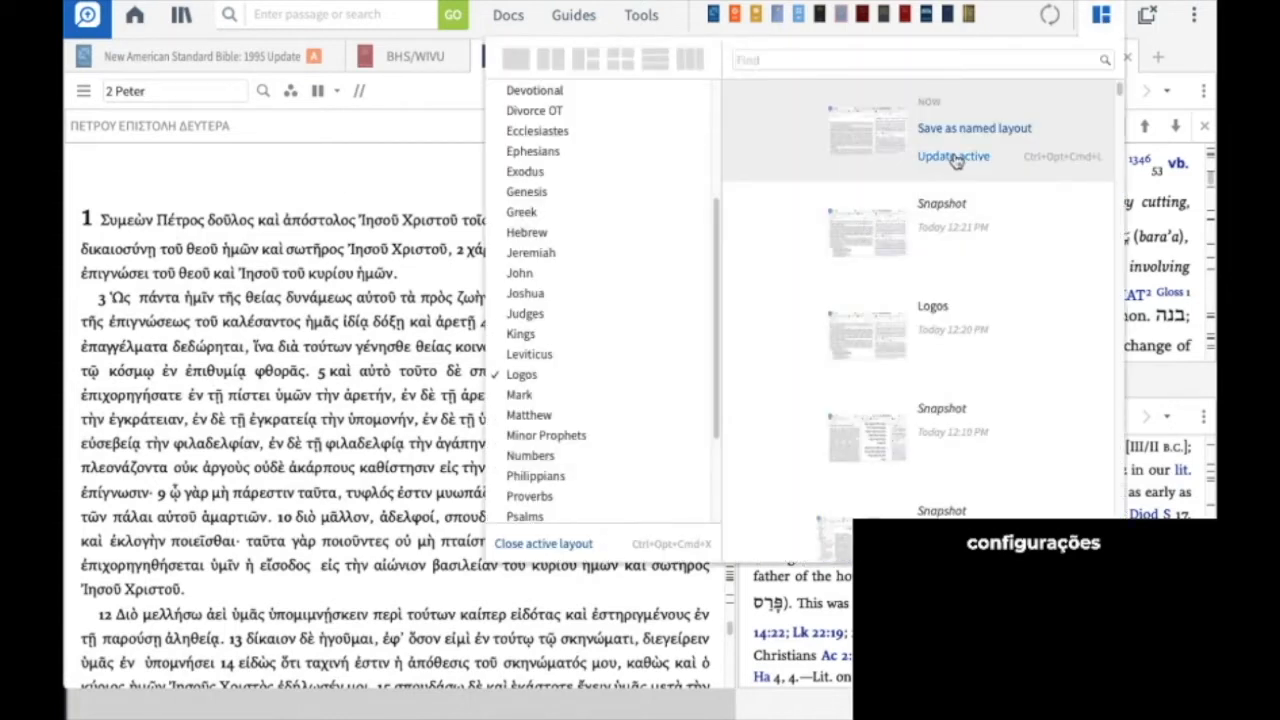
# Step: Close the saved layouts list and open the Highlighting tool alongside the NA28
pyautogui.click(379, 177)
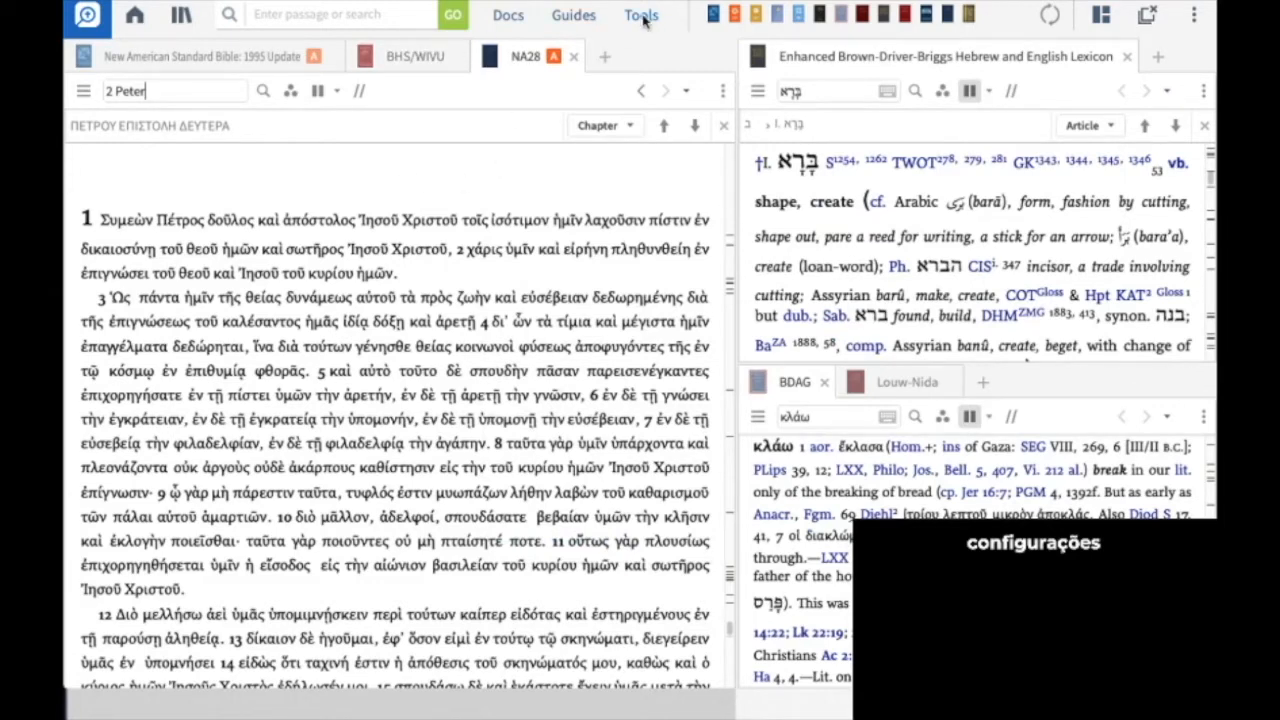
pyautogui.click(644, 21)
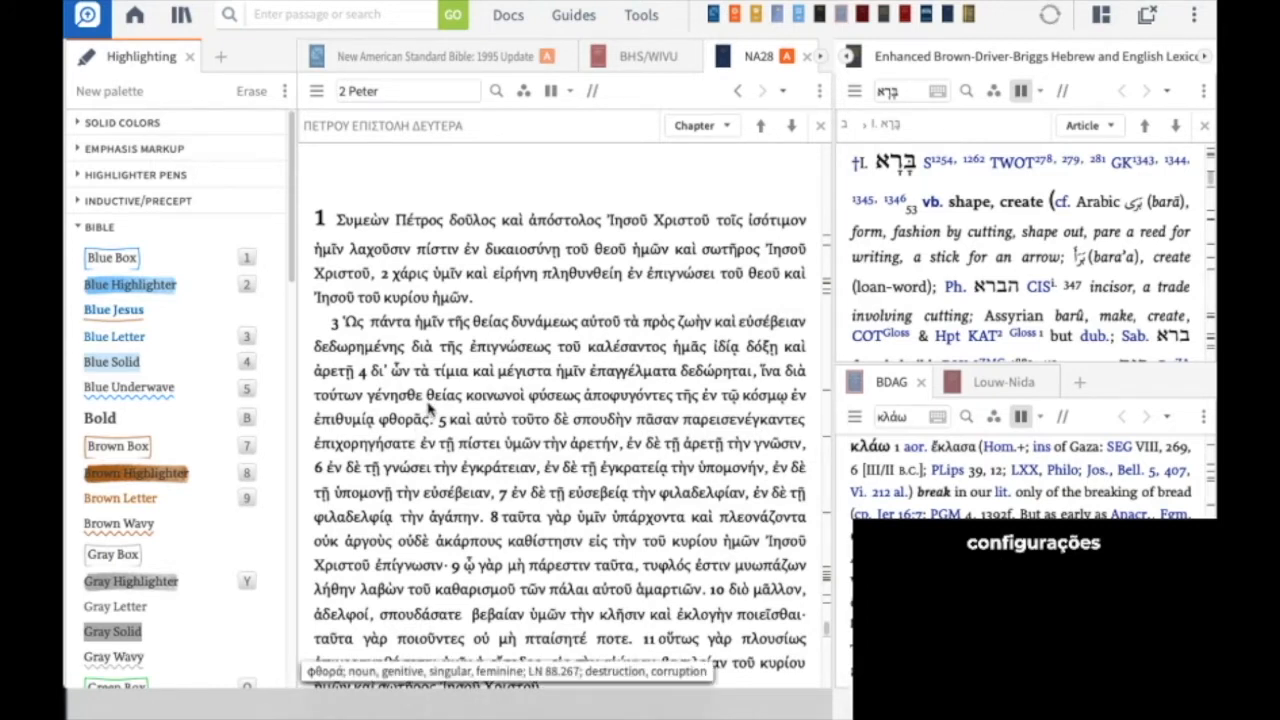
pyautogui.scroll(-1, 430, 405)
pyautogui.scroll(-2, 430, 403)
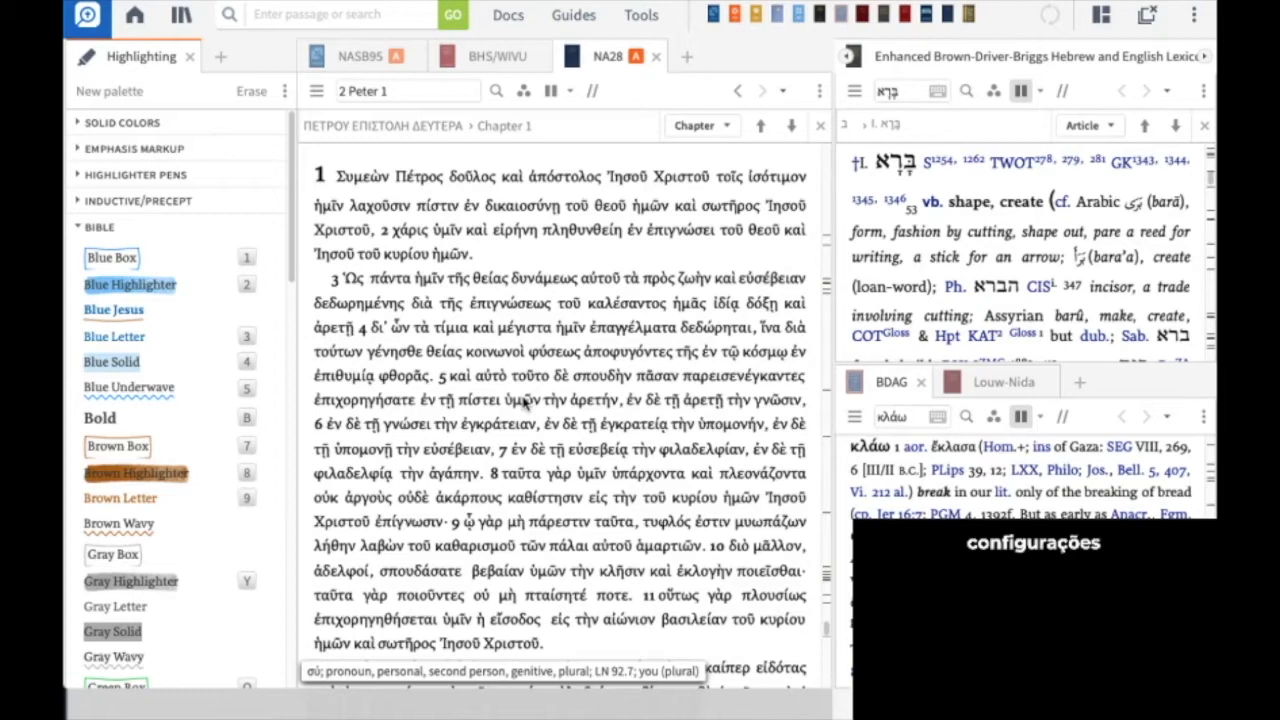
# Step: Go to 1 John in the NA28 Greek New Testament
pyautogui.click(390, 90)
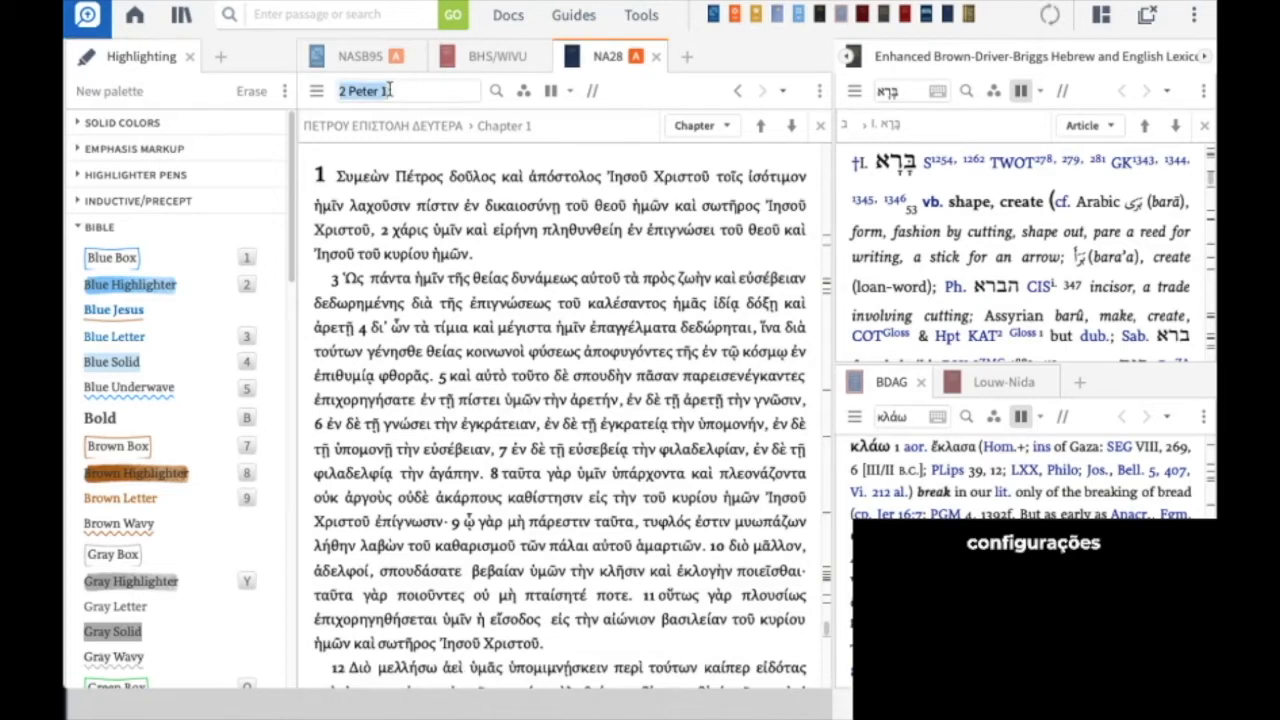
pyautogui.write('1 joa')
pyautogui.press('BackSpace')
pyautogui.write('hn')
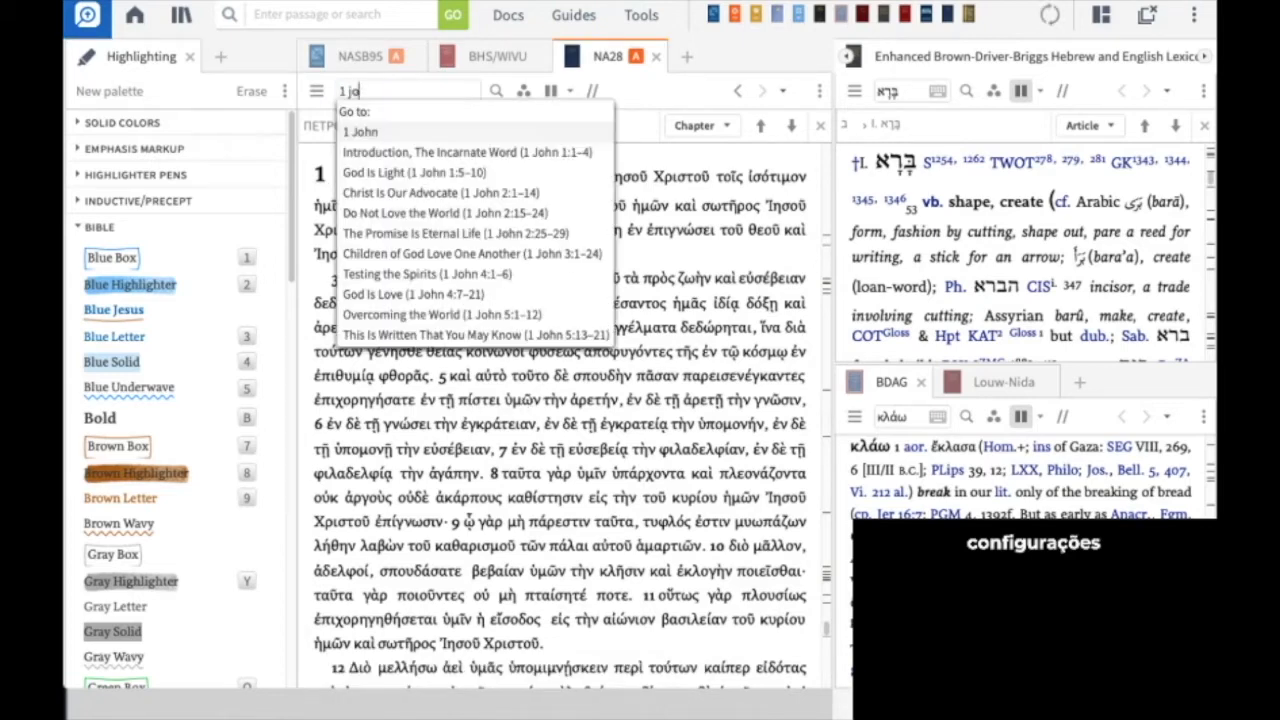
pyautogui.click(557, 132)
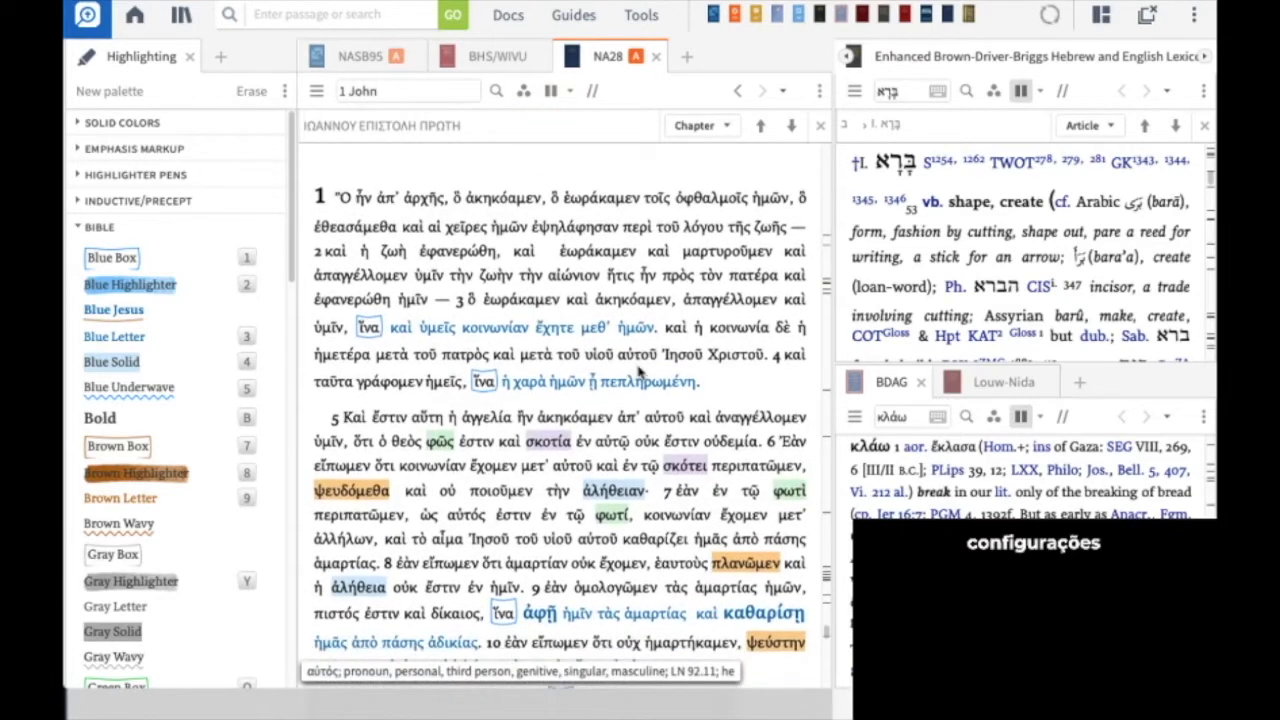
# Step: Review the highlighted words and phrases of 1 John 1 and 2 in the NASB95
pyautogui.click(355, 54)
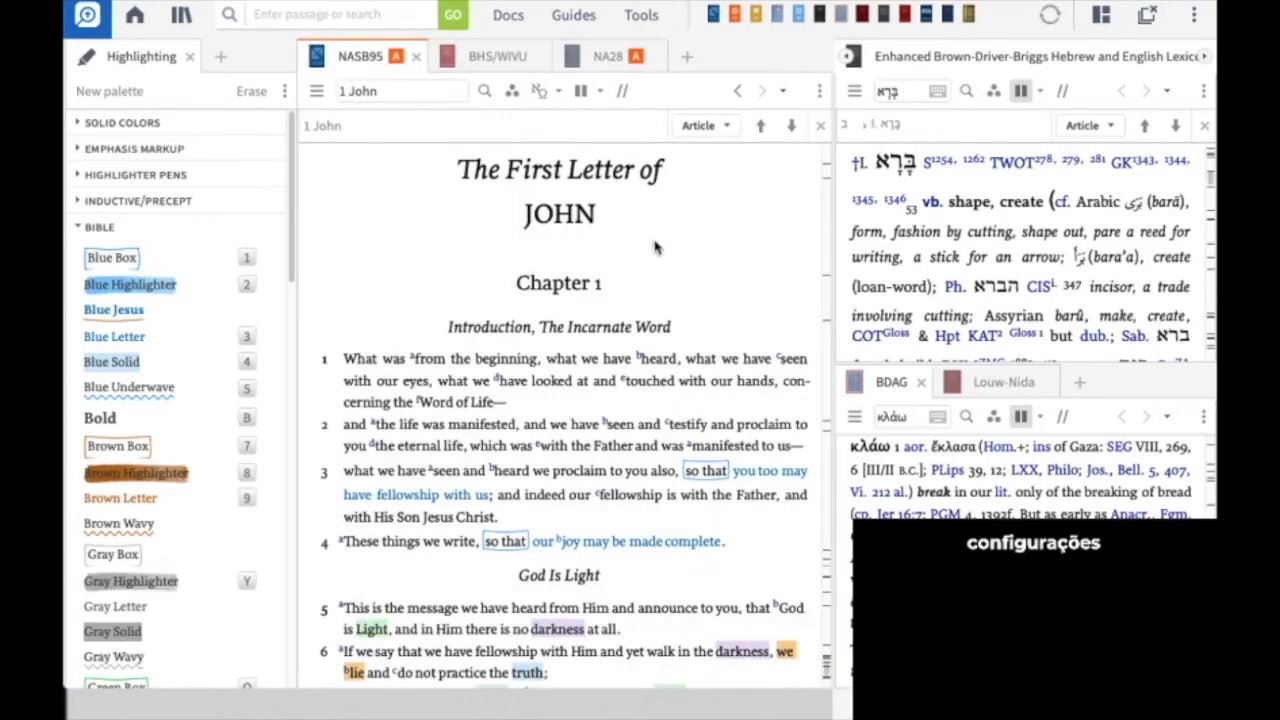
pyautogui.scroll(-3, 668, 432)
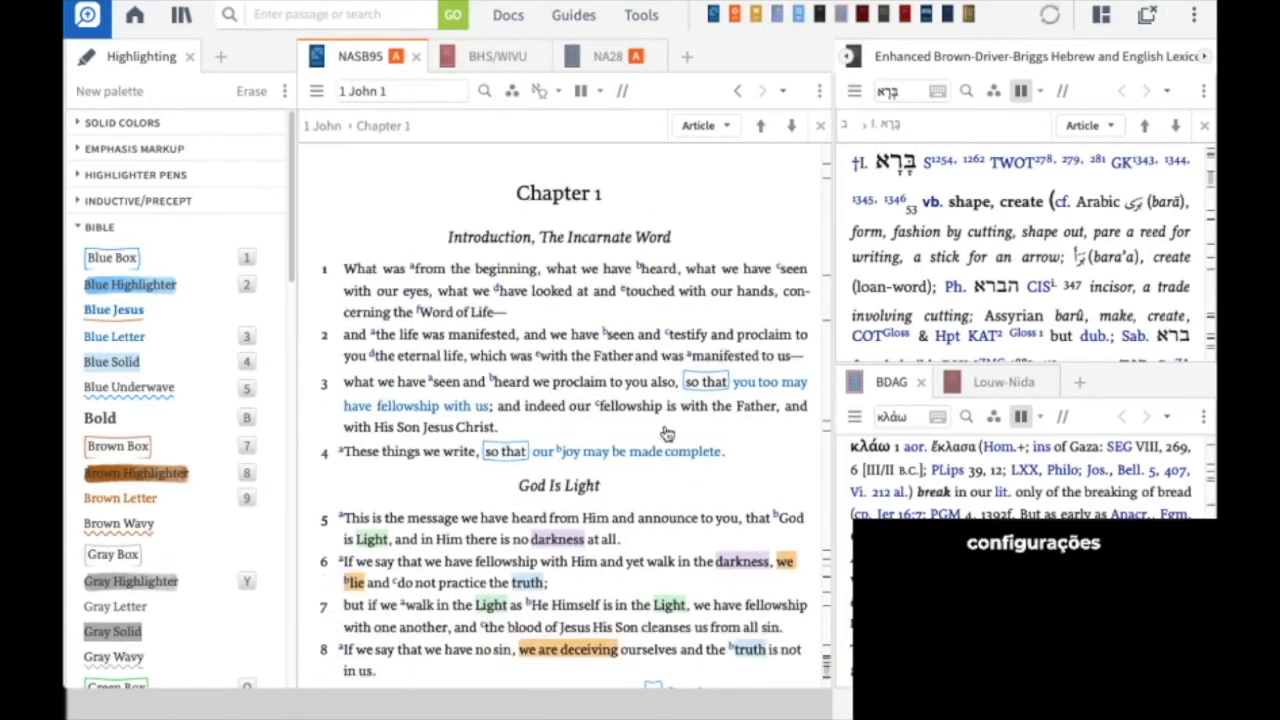
pyautogui.scroll(-1, 666, 435)
pyautogui.scroll(-1, 395, 505)
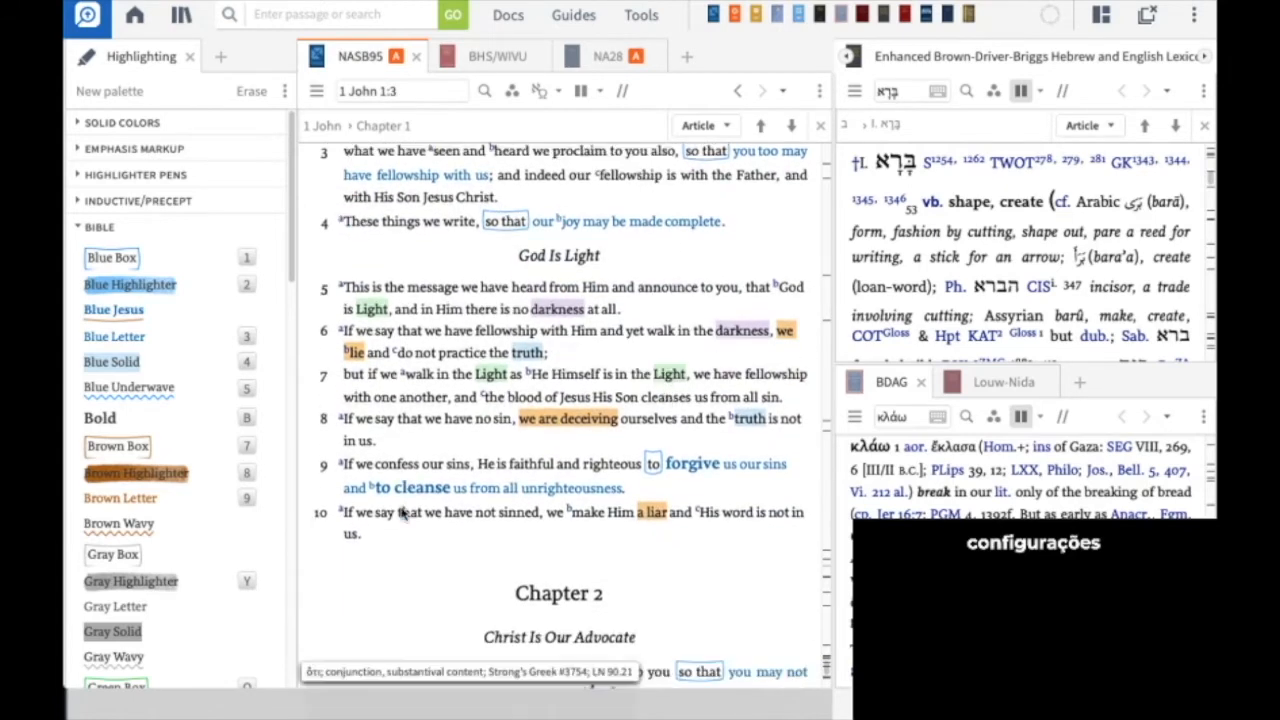
pyautogui.scroll(-3, 425, 480)
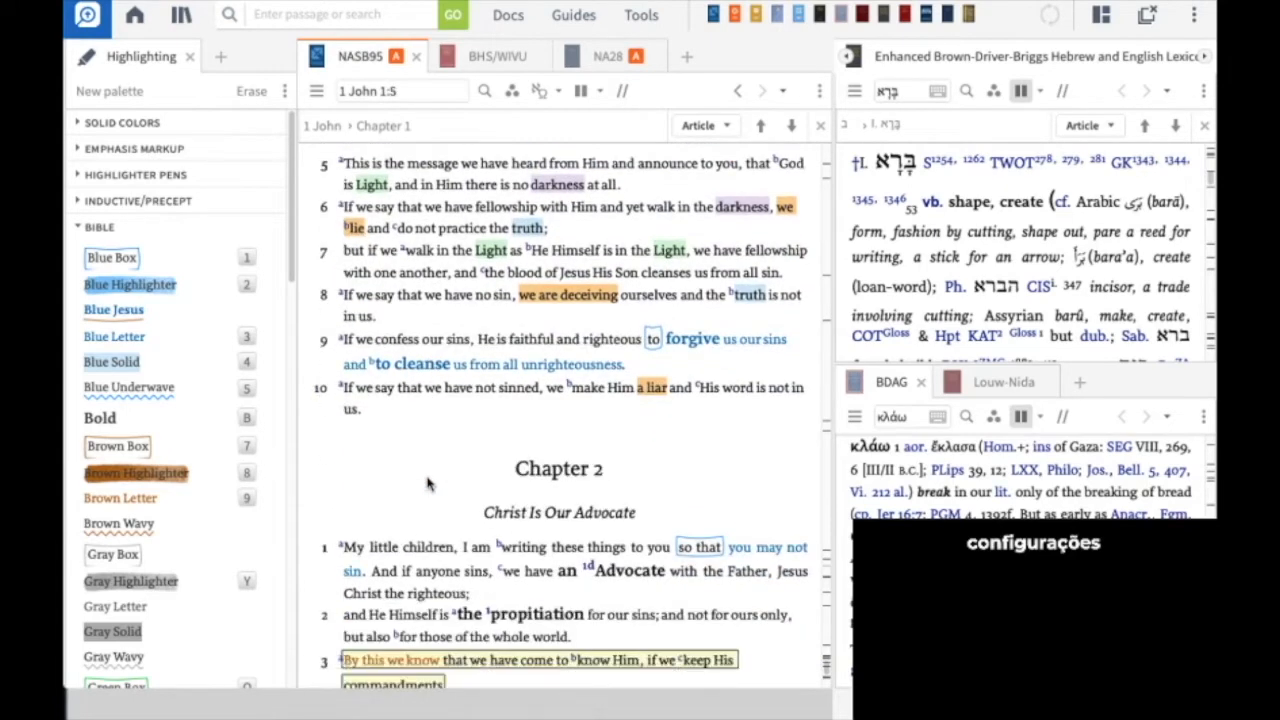
pyautogui.scroll(-3, 583, 490)
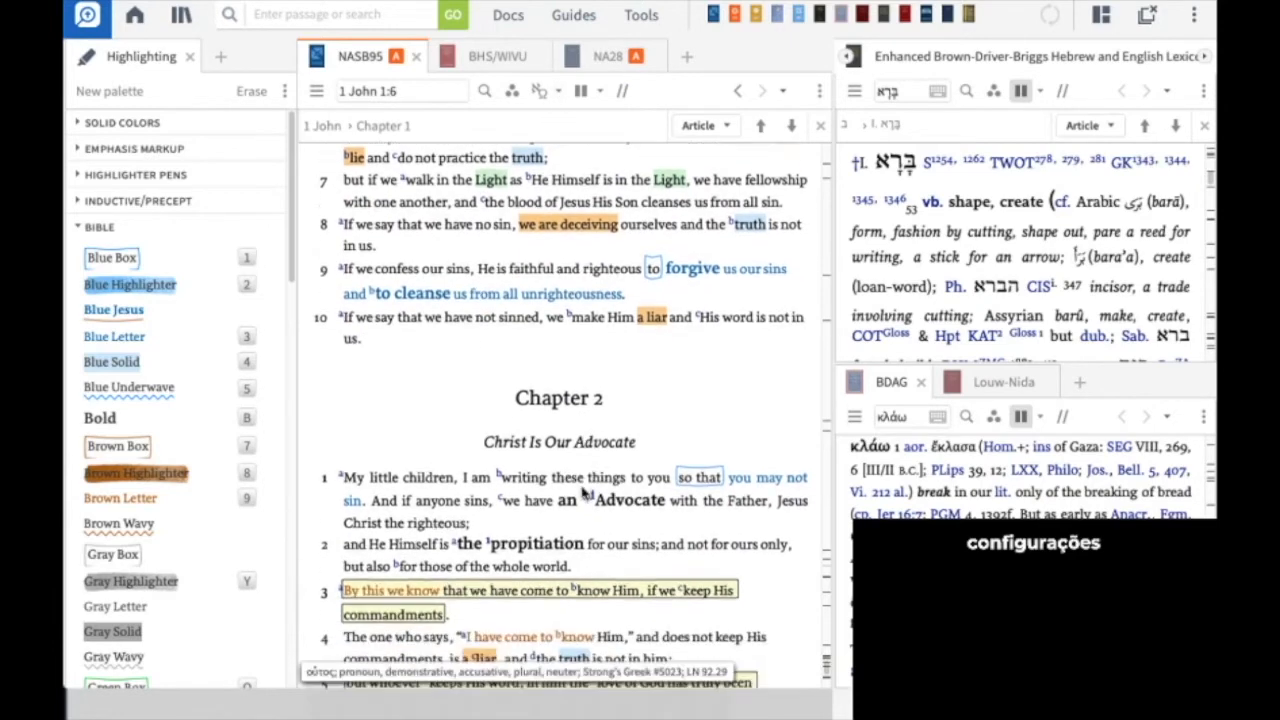
pyautogui.scroll(-2, 585, 488)
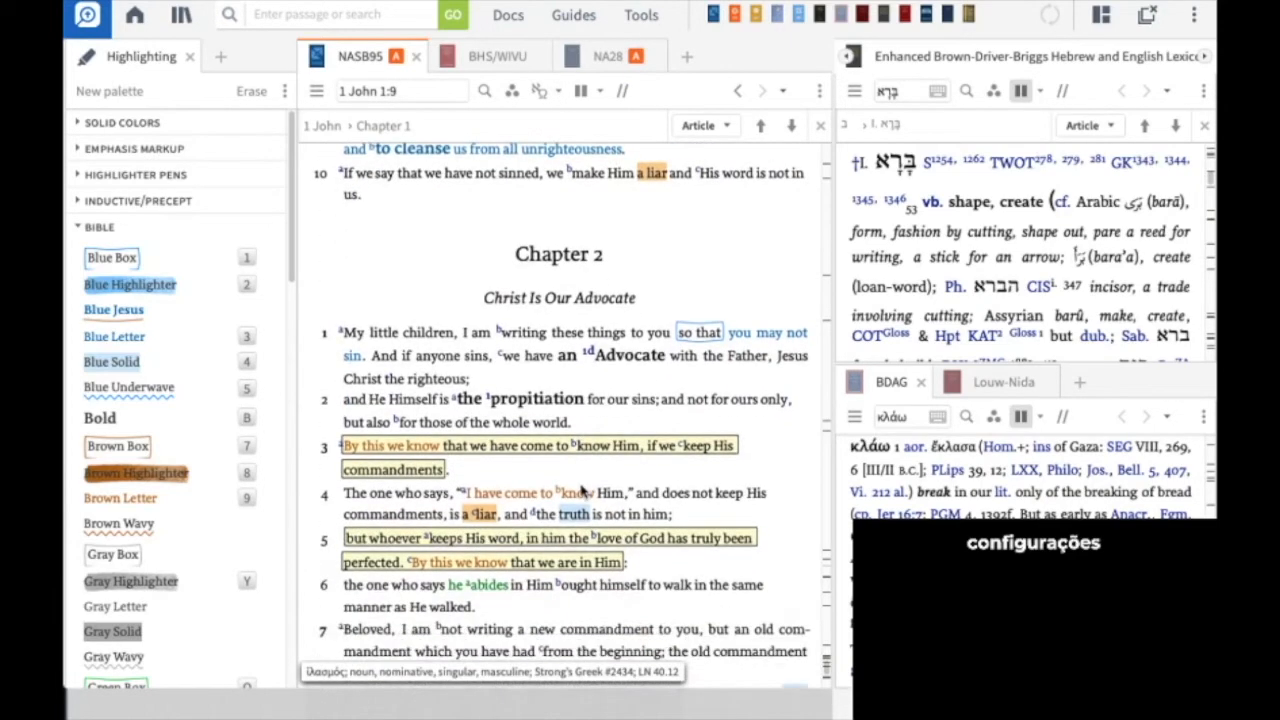
# Step: Return to the highlighted text in the NA28 and examine the options of the Bible highlighting palette
pyautogui.click(605, 57)
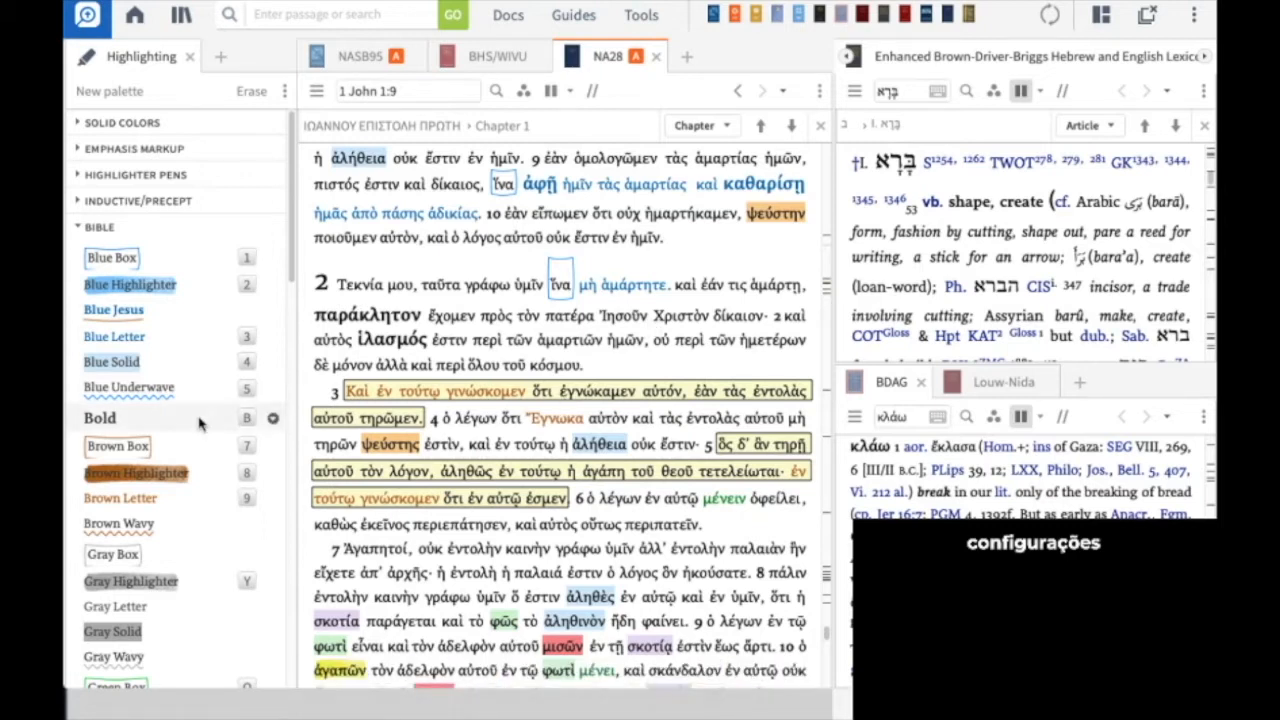
pyautogui.click(271, 229)
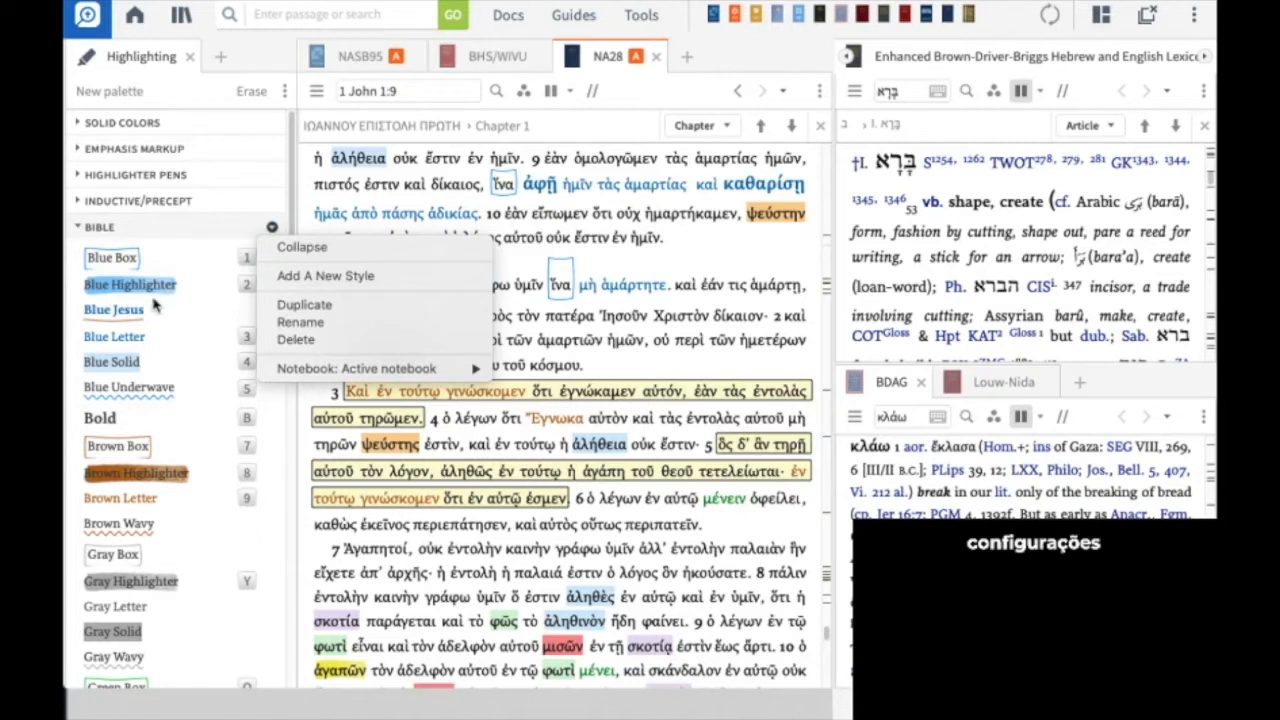
pyautogui.click(771, 259)
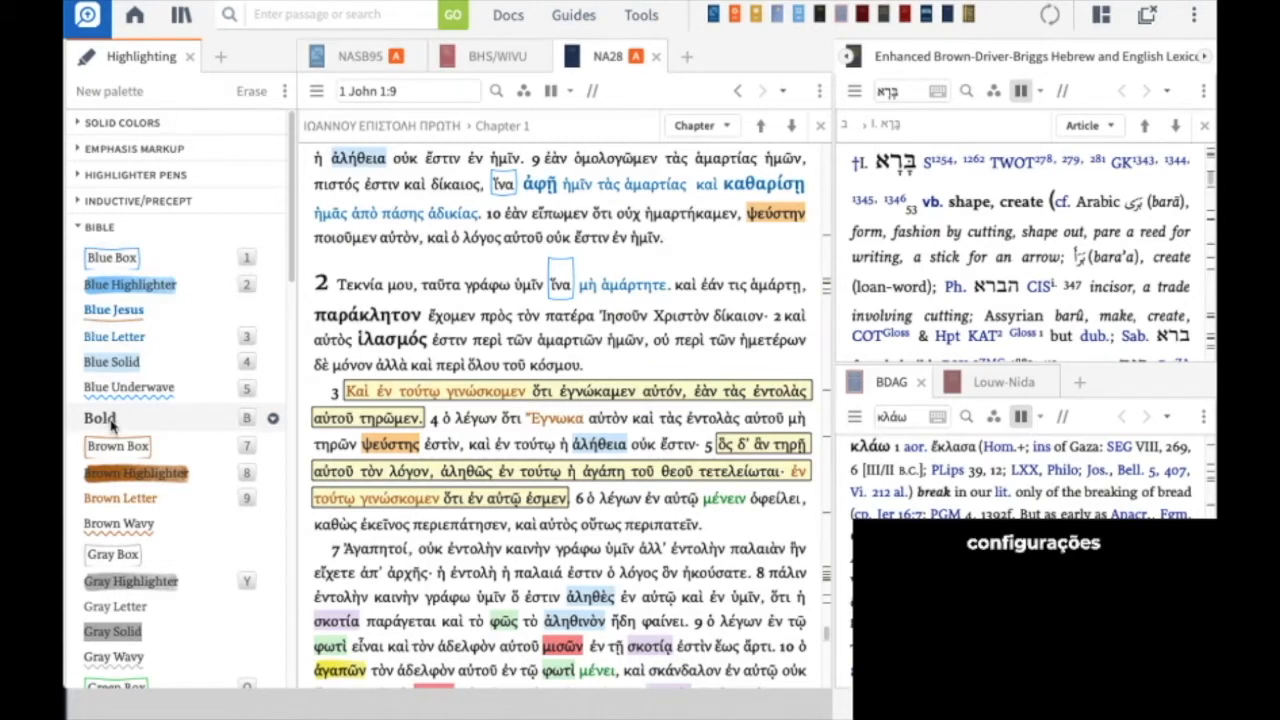
# Step: Turn both the Notes and Highlights and the corresponding Notes and Highlights visual filters off and back on in the NA28
pyautogui.click(523, 92)
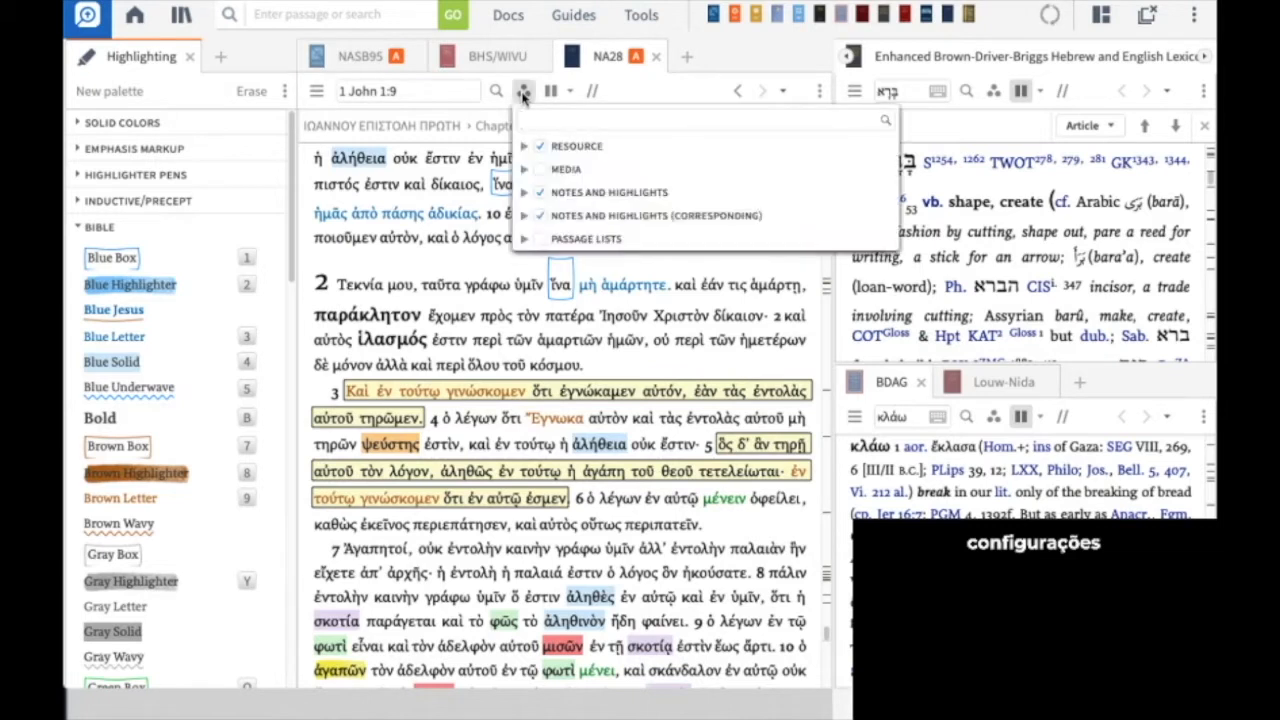
pyautogui.click(541, 216)
pyautogui.click(540, 194)
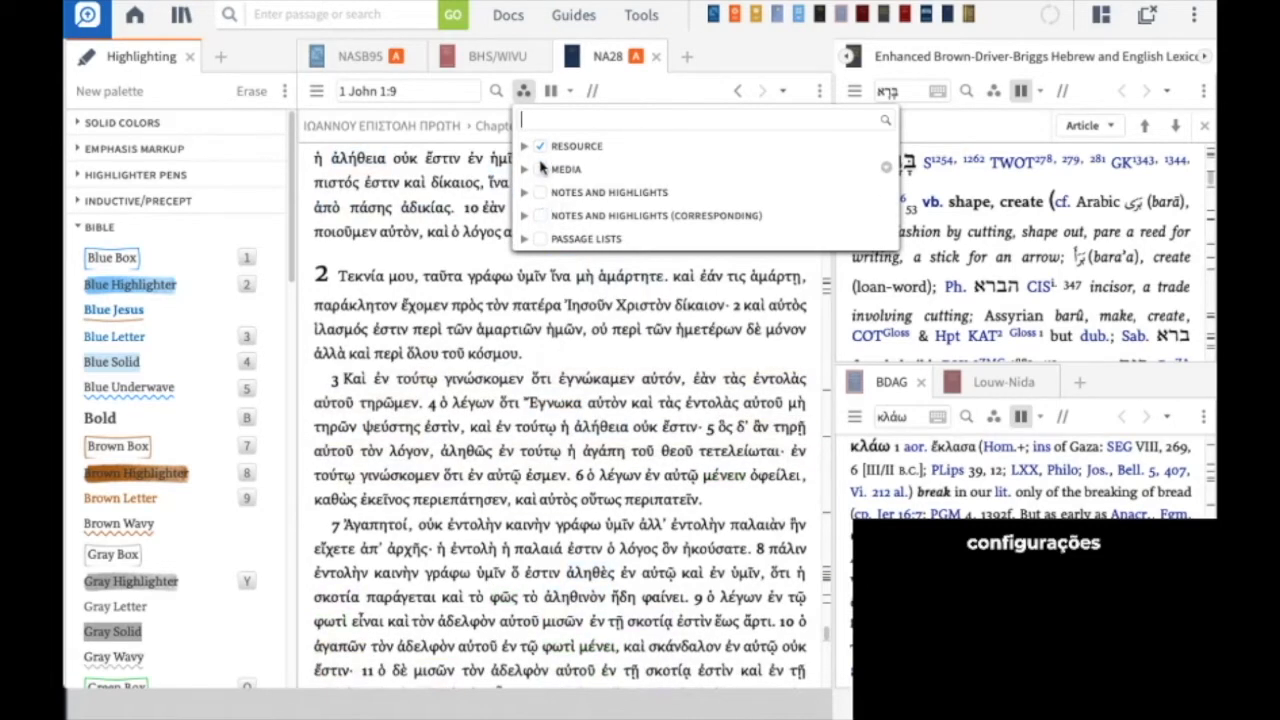
pyautogui.click(541, 192)
pyautogui.click(541, 215)
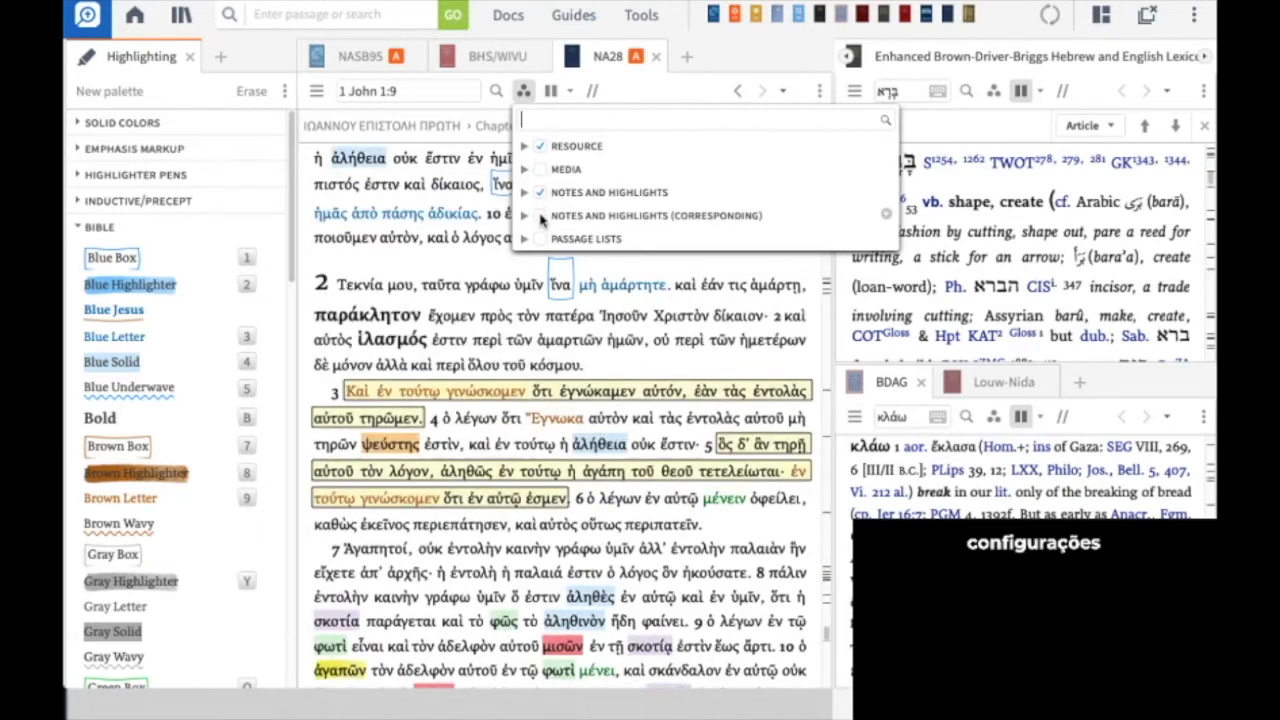
# Step: Show only the Bible text in the NASB95, hiding chapter/verse numbers, footnote indicators and non-Bible text, and view 1 John 1
pyautogui.click(369, 60)
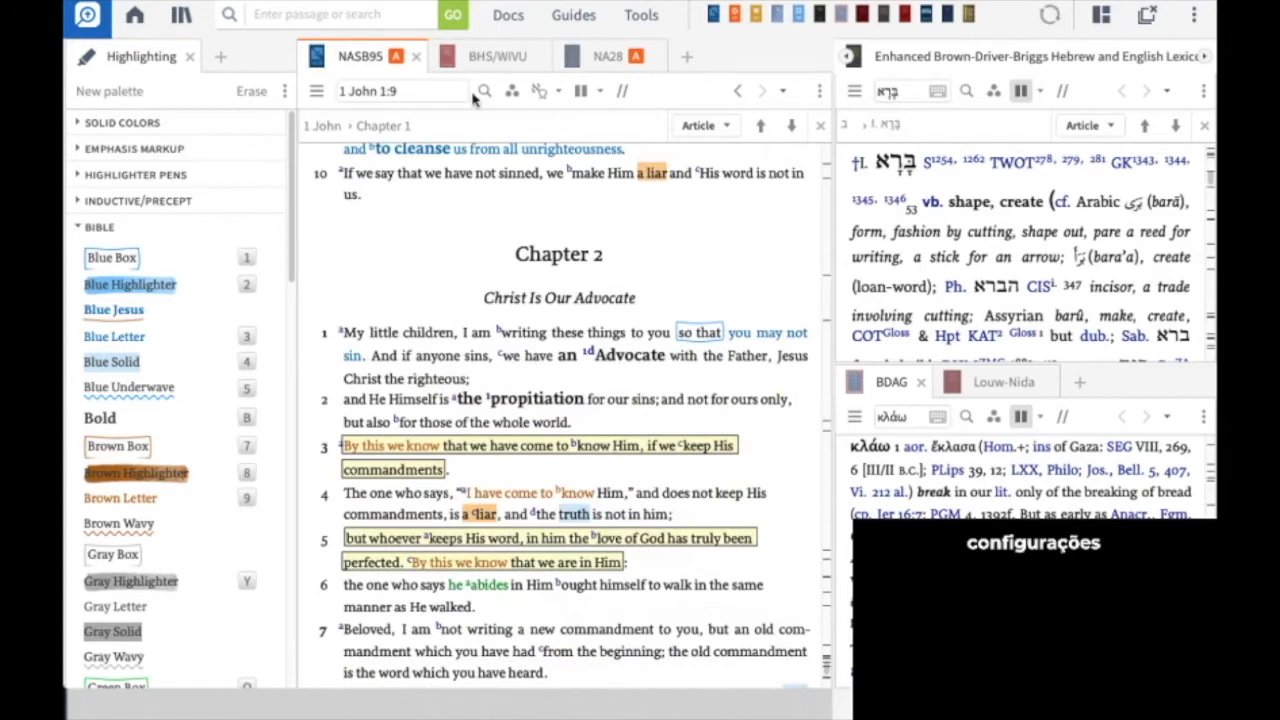
pyautogui.click(512, 91)
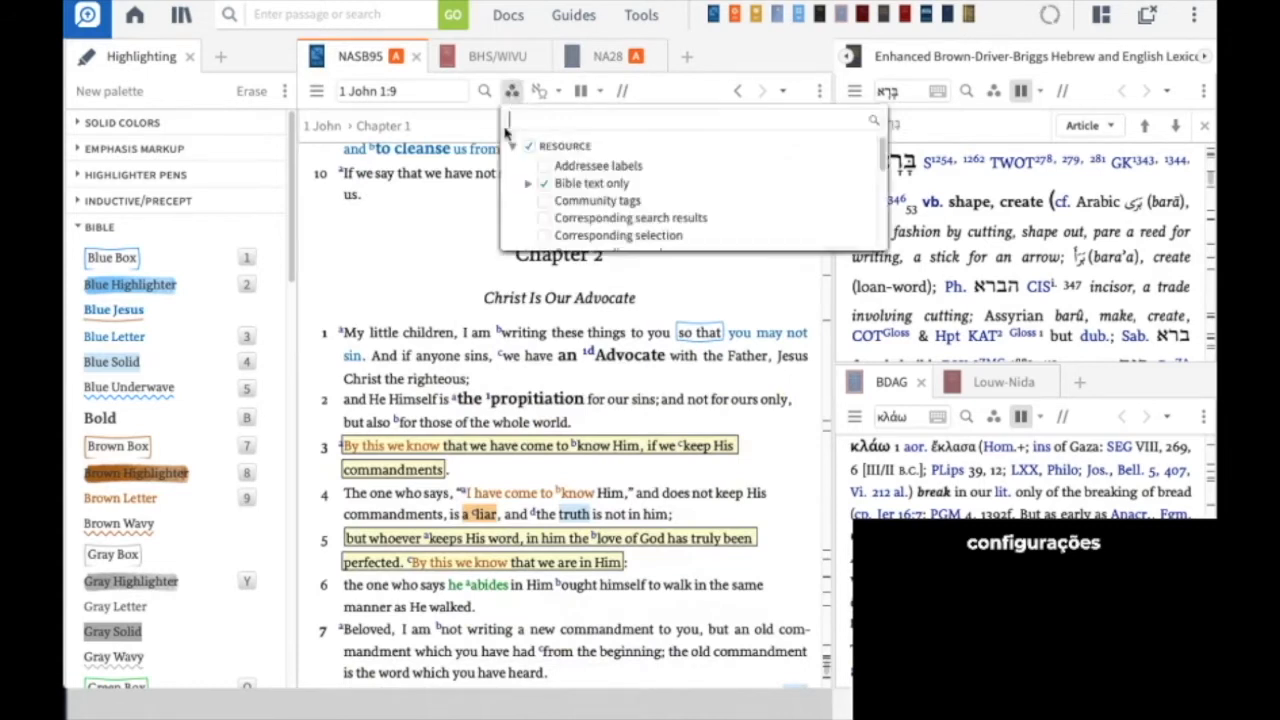
pyautogui.click(527, 184)
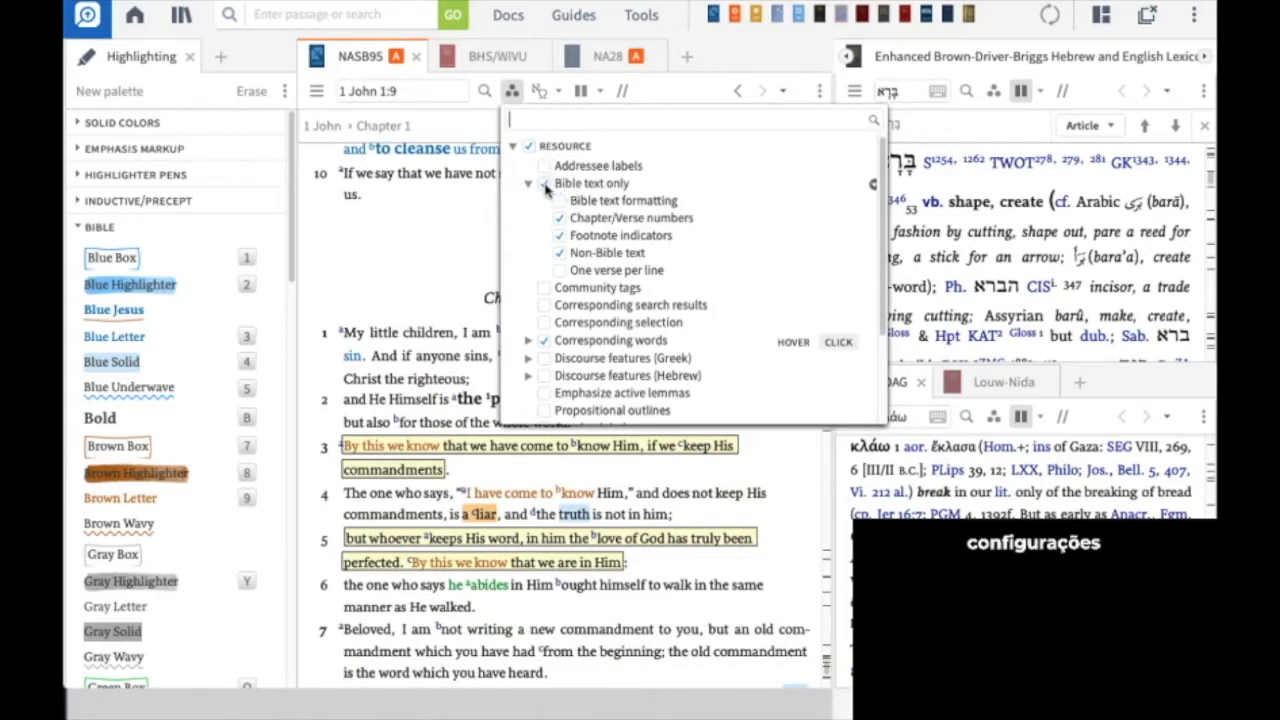
pyautogui.click(544, 185)
pyautogui.click(559, 219)
pyautogui.click(560, 254)
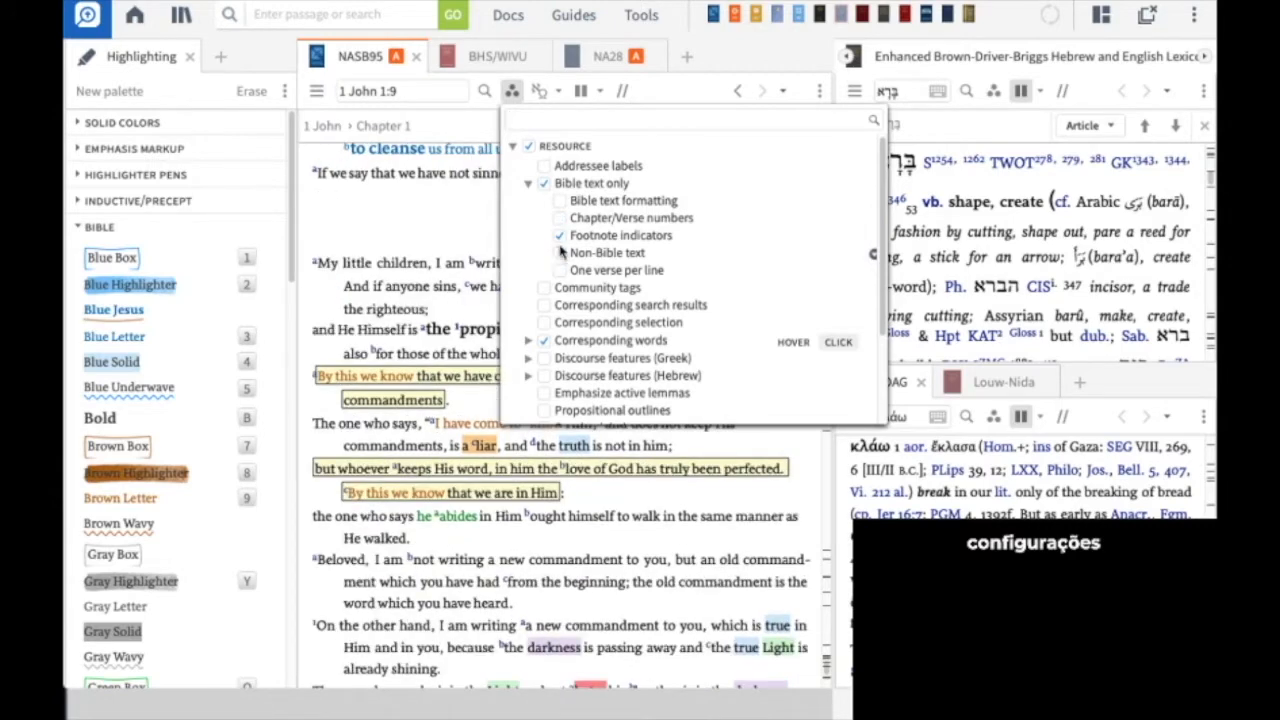
pyautogui.click(561, 237)
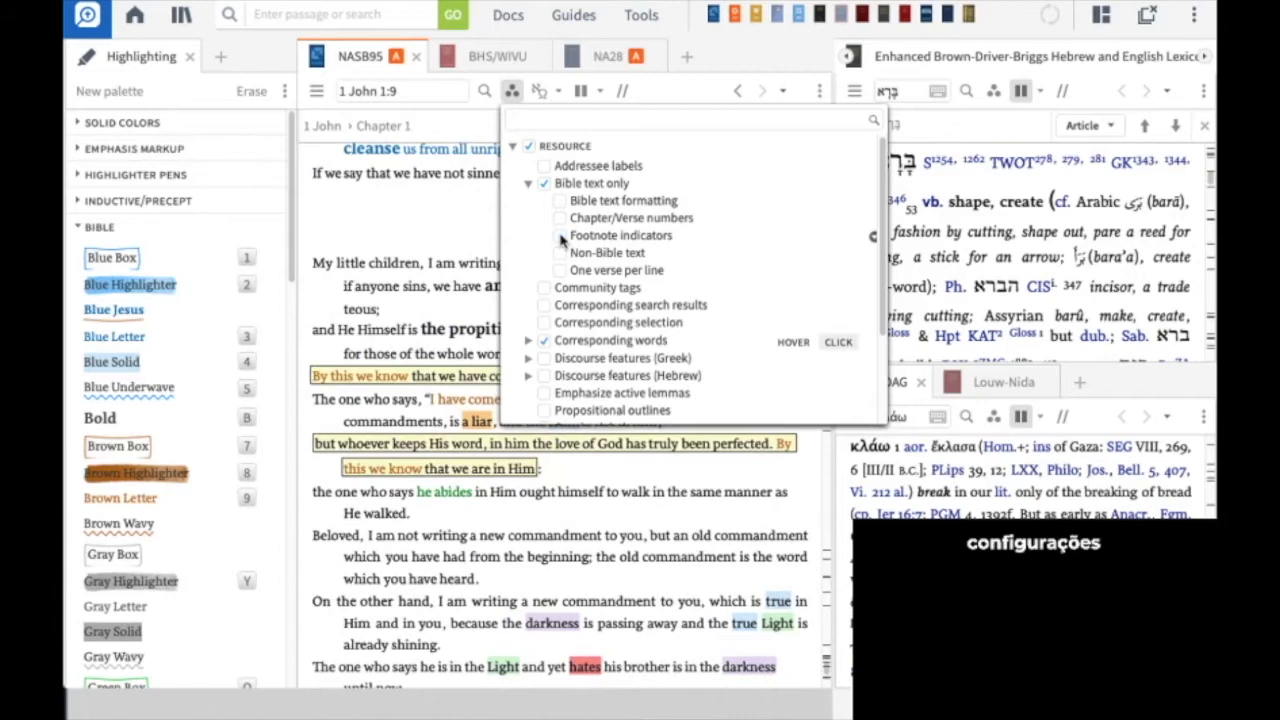
pyautogui.click(455, 240)
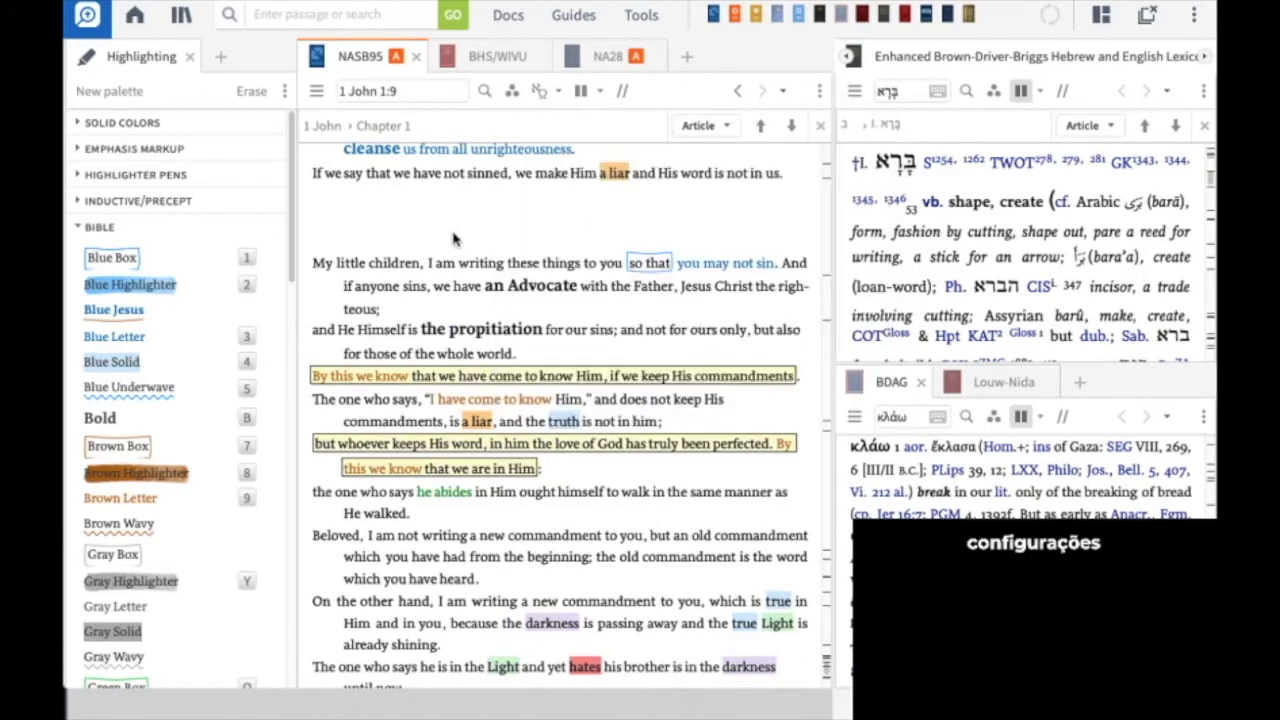
pyautogui.scroll(8, 452, 237)
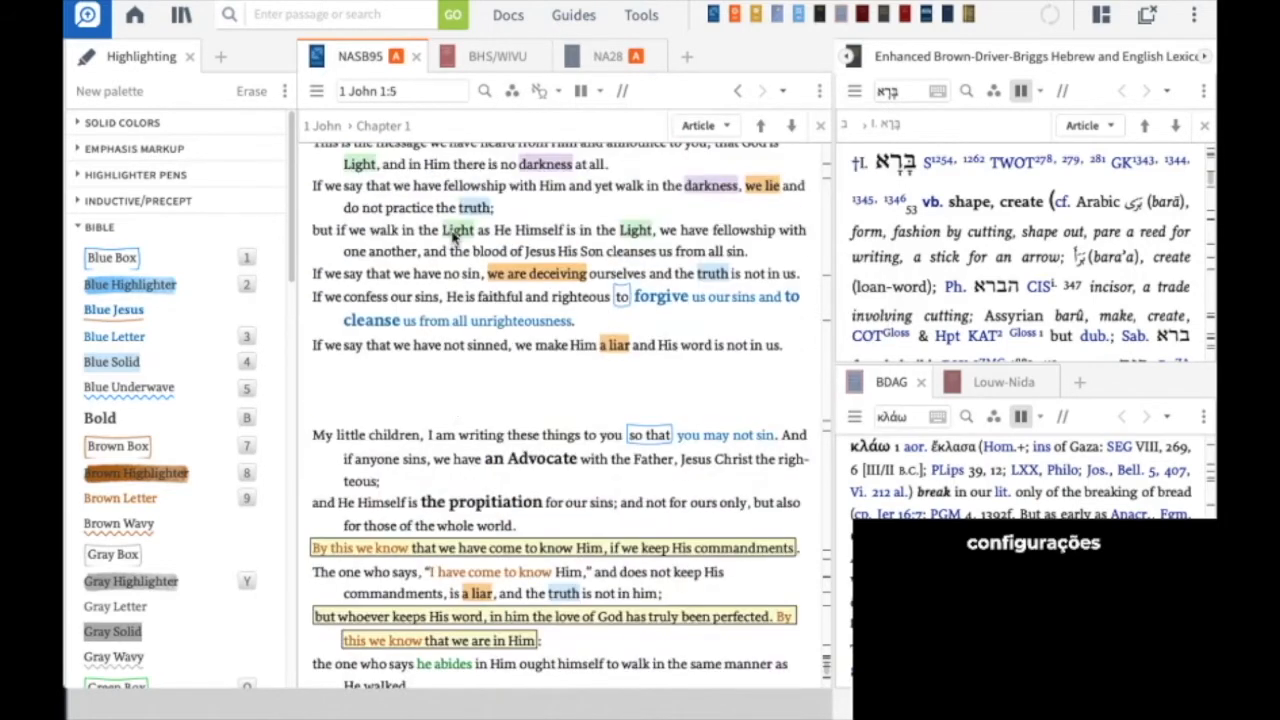
# Step: Restore chapter/verse numbers, footnote indicators and non-Bible text in the NASB95 visual filters
pyautogui.click(512, 91)
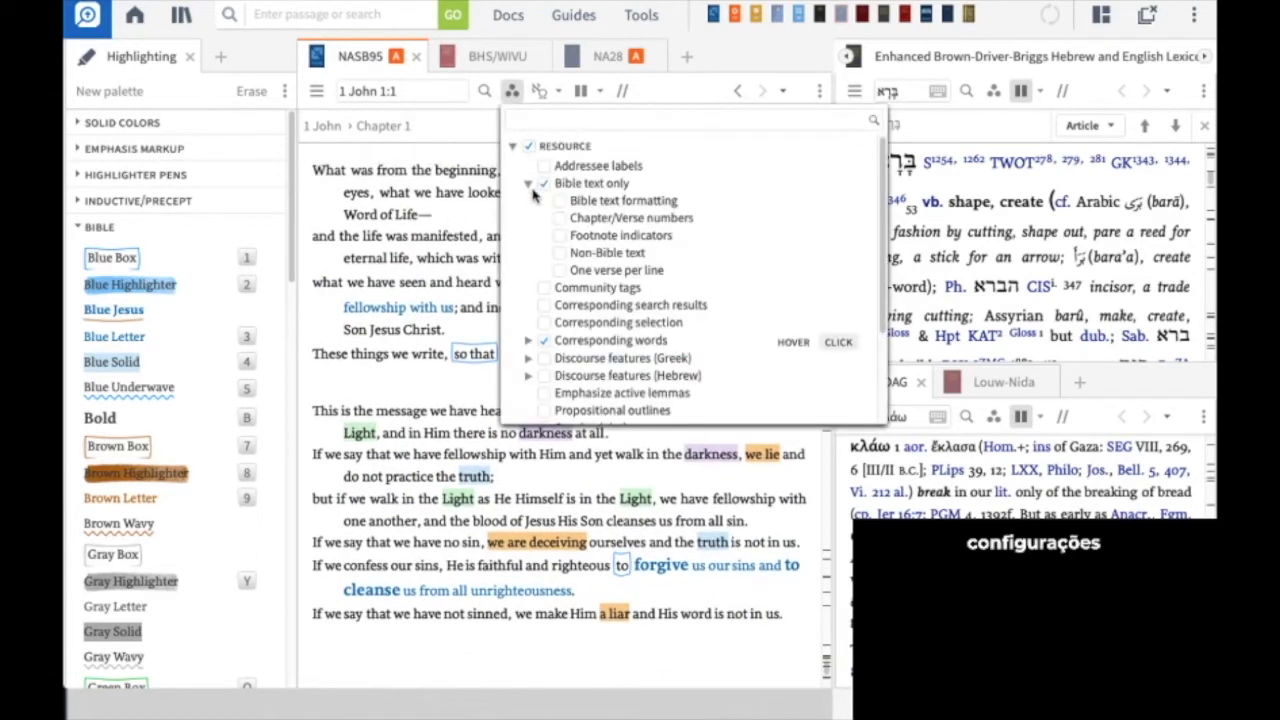
pyautogui.click(559, 218)
pyautogui.click(560, 236)
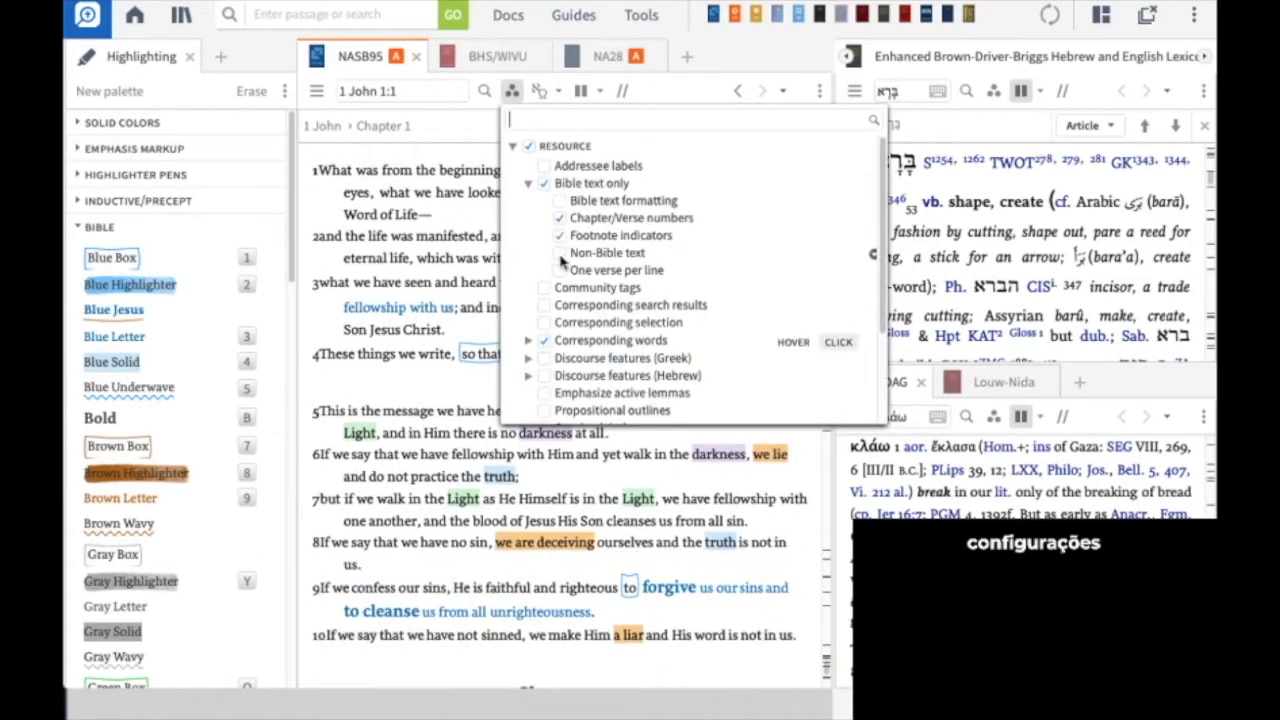
# Step: Turn the NASB95's regular and corresponding Notes and Highlights filters off and on again, and close the visual filters
pyautogui.scroll(-3, 530, 370)
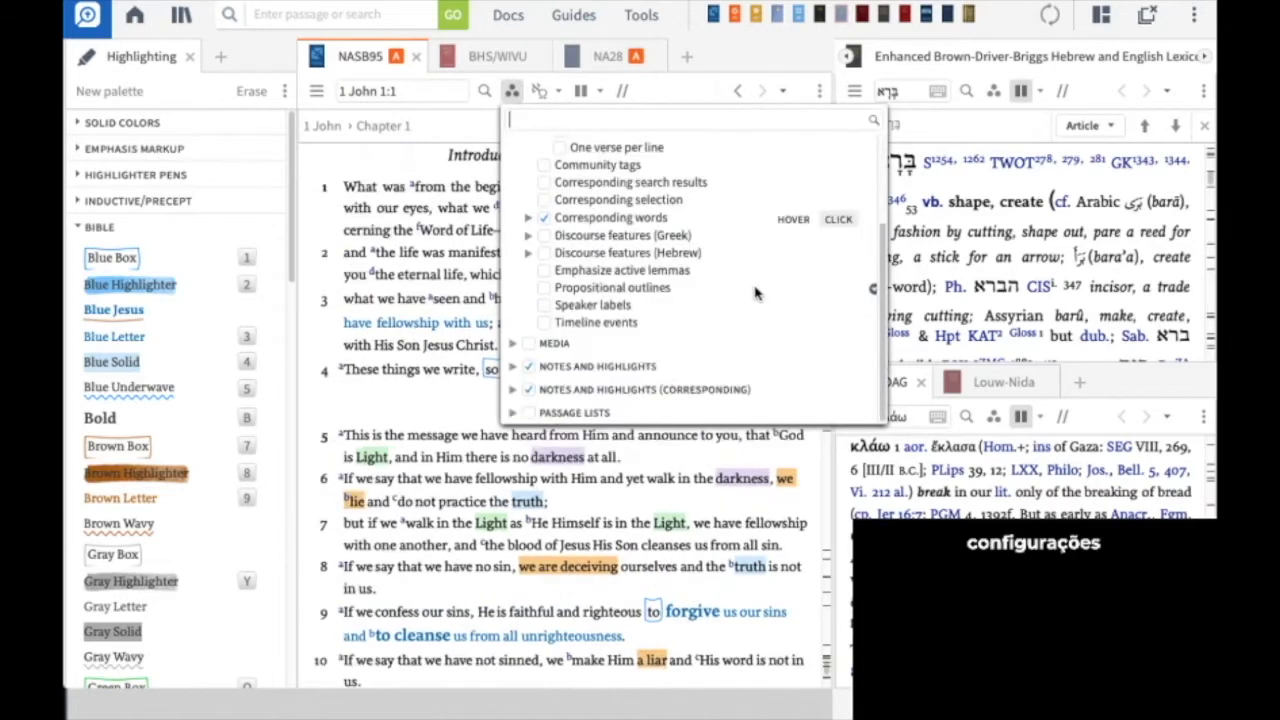
pyautogui.click(528, 390)
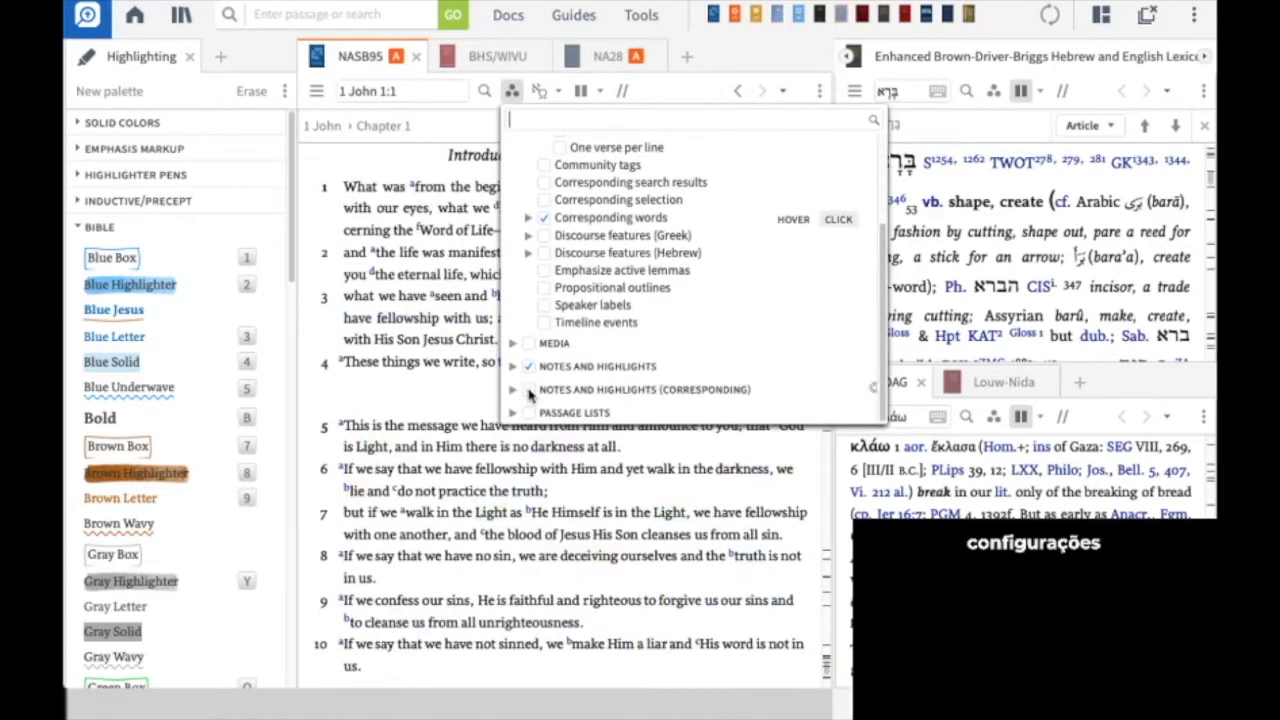
pyautogui.click(529, 367)
pyautogui.click(529, 391)
pyautogui.click(528, 368)
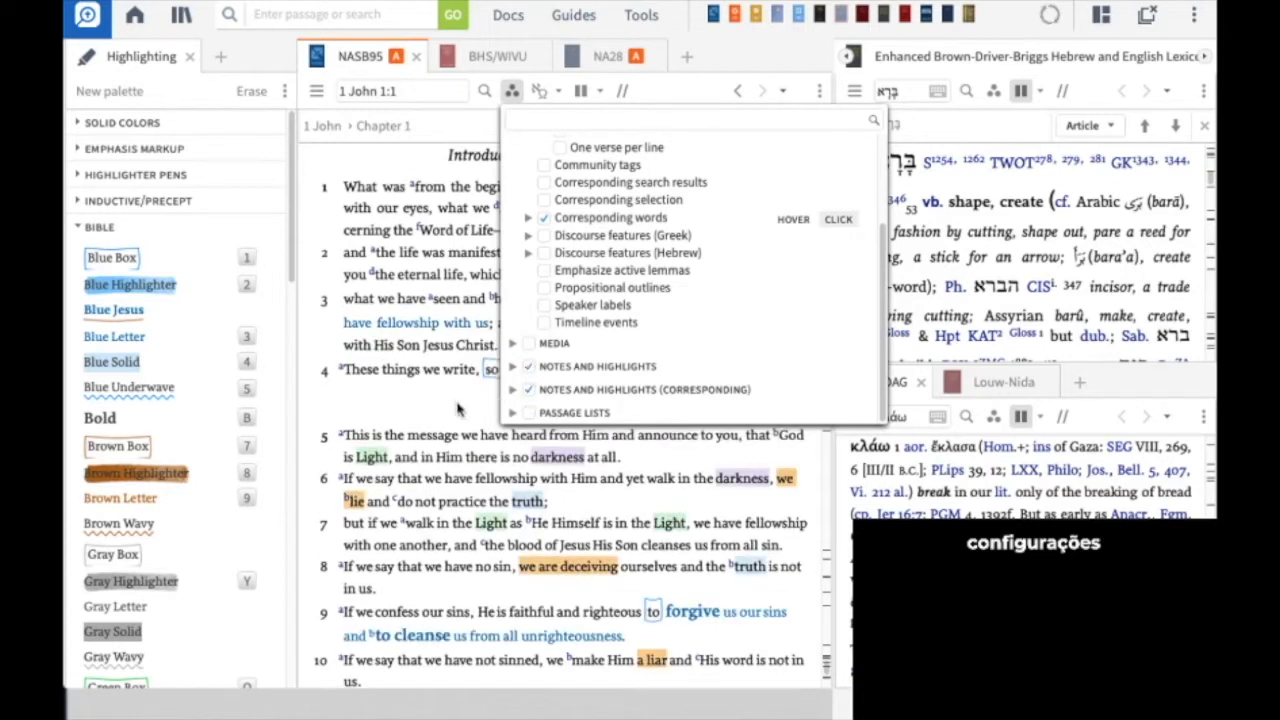
pyautogui.click(455, 408)
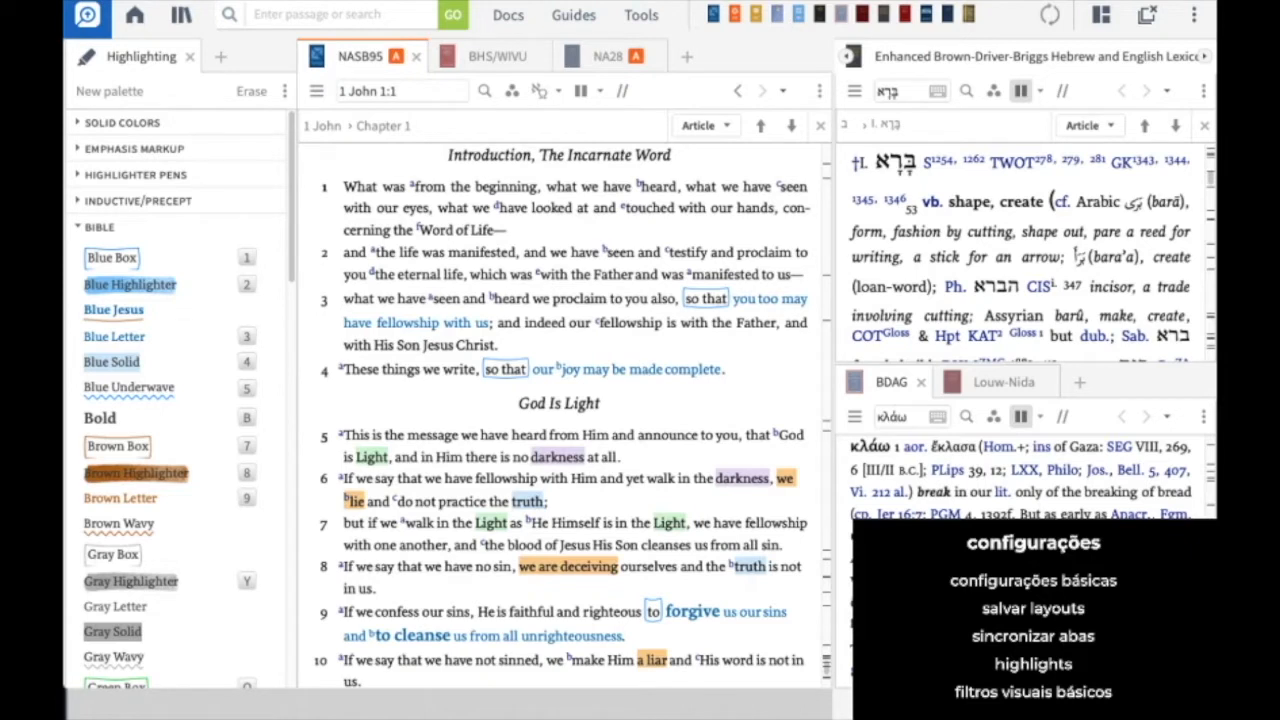
# Step: Close the Highlighting tool and the NASB95 Bible
pyautogui.click(190, 57)
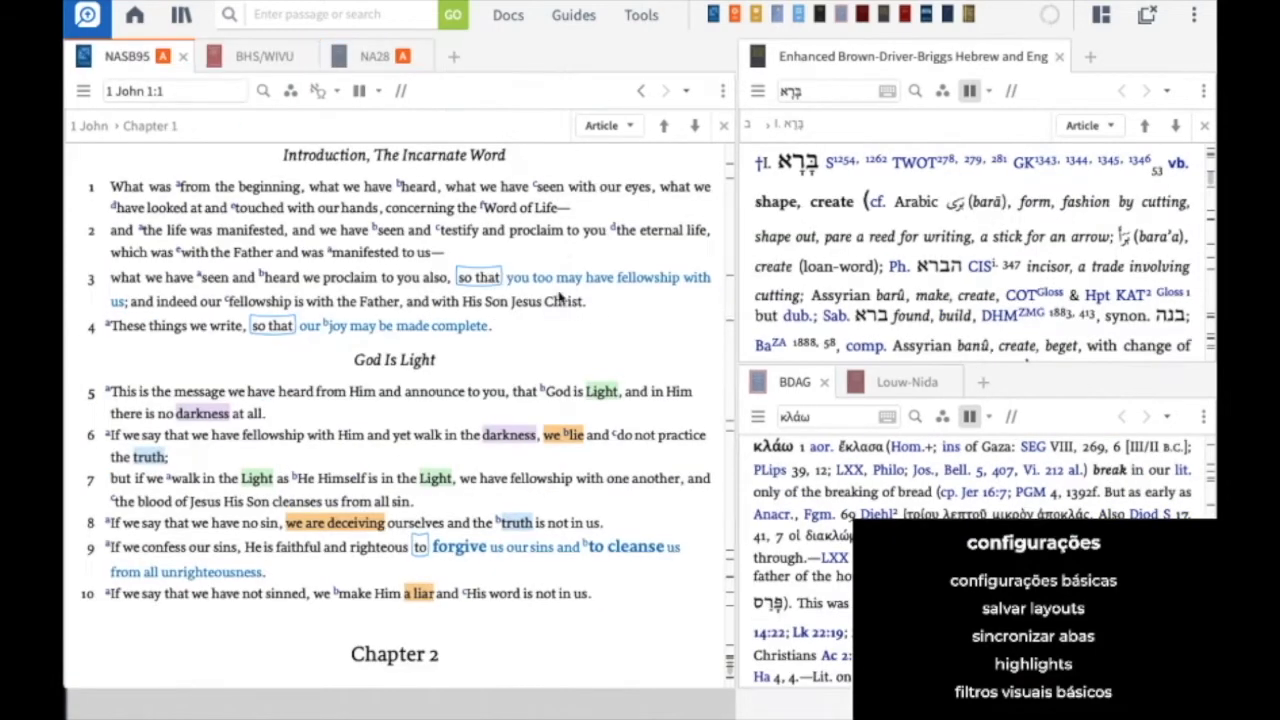
pyautogui.press('super+w')
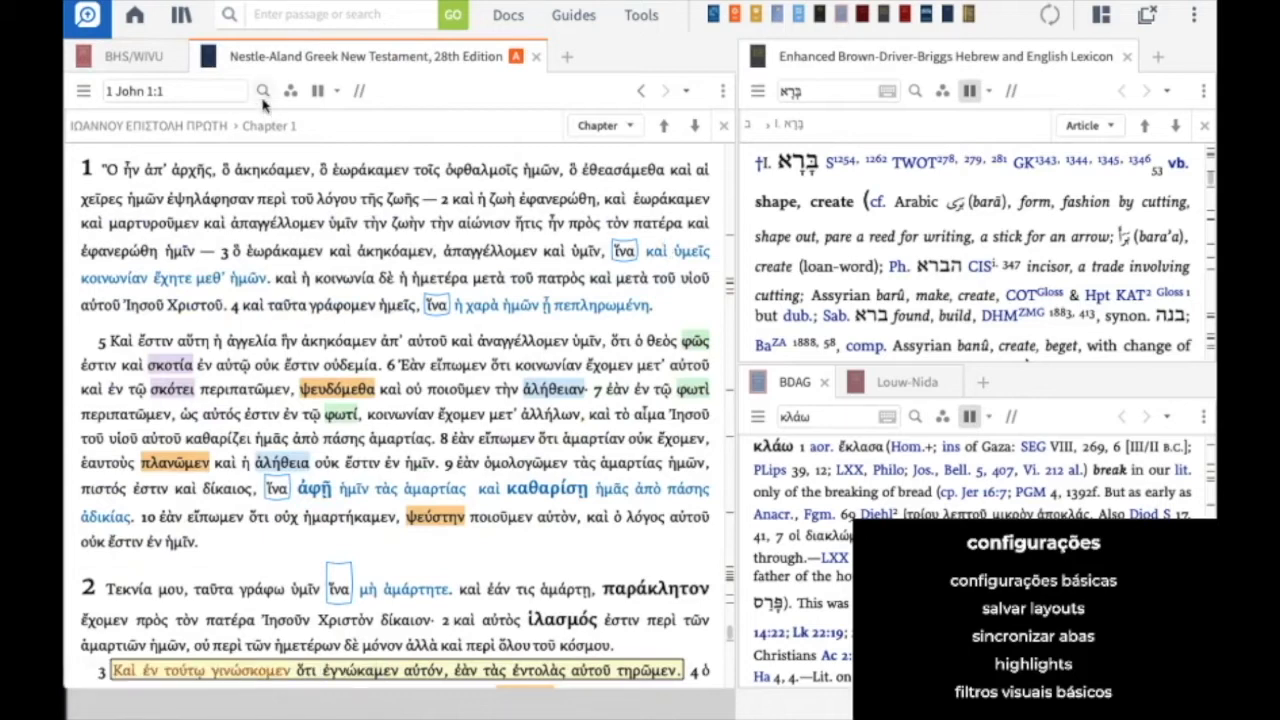
# Step: Switch to the BHS/WIVU Hebrew Bible and go to Genesis 3:15
pyautogui.click(140, 58)
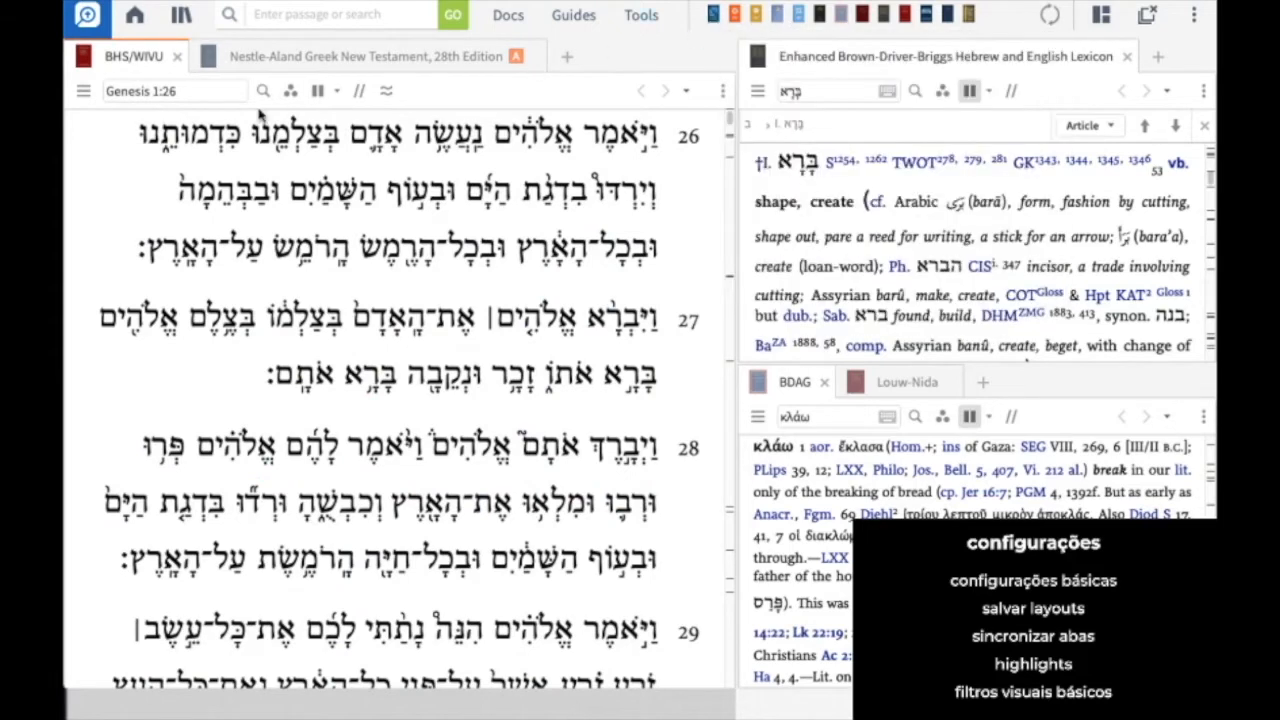
pyautogui.click(224, 95)
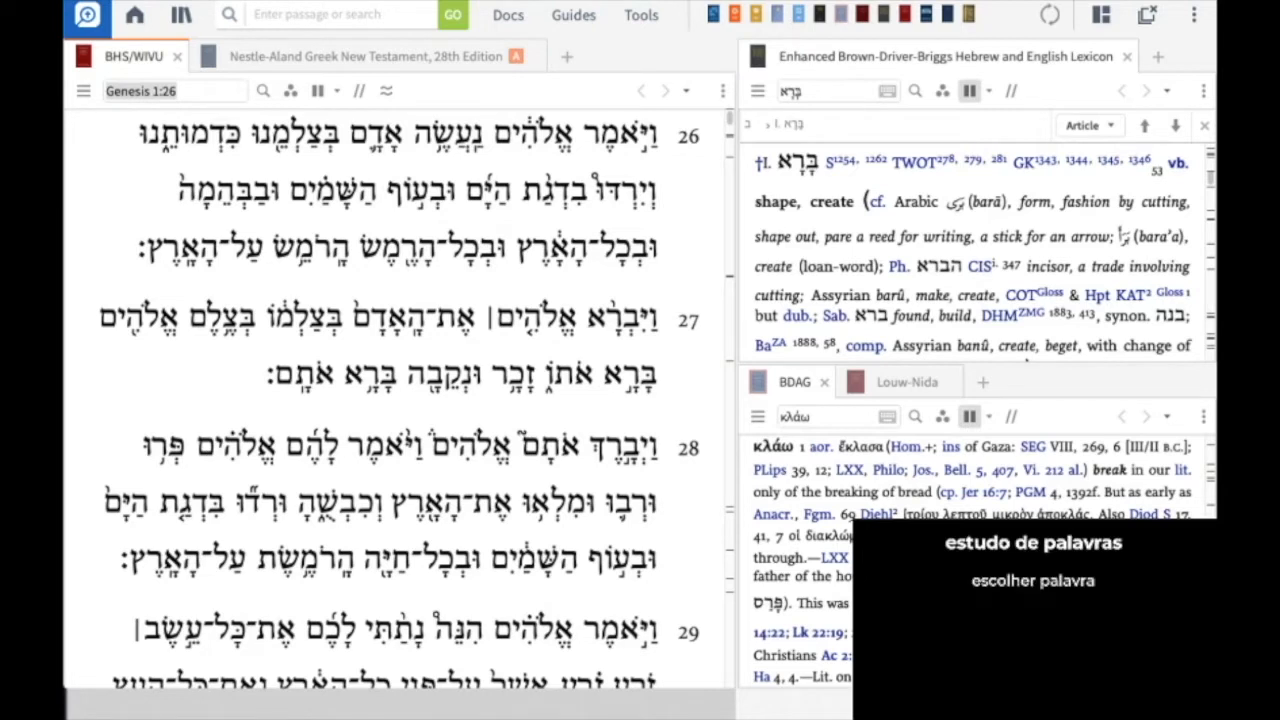
pyautogui.click(211, 91)
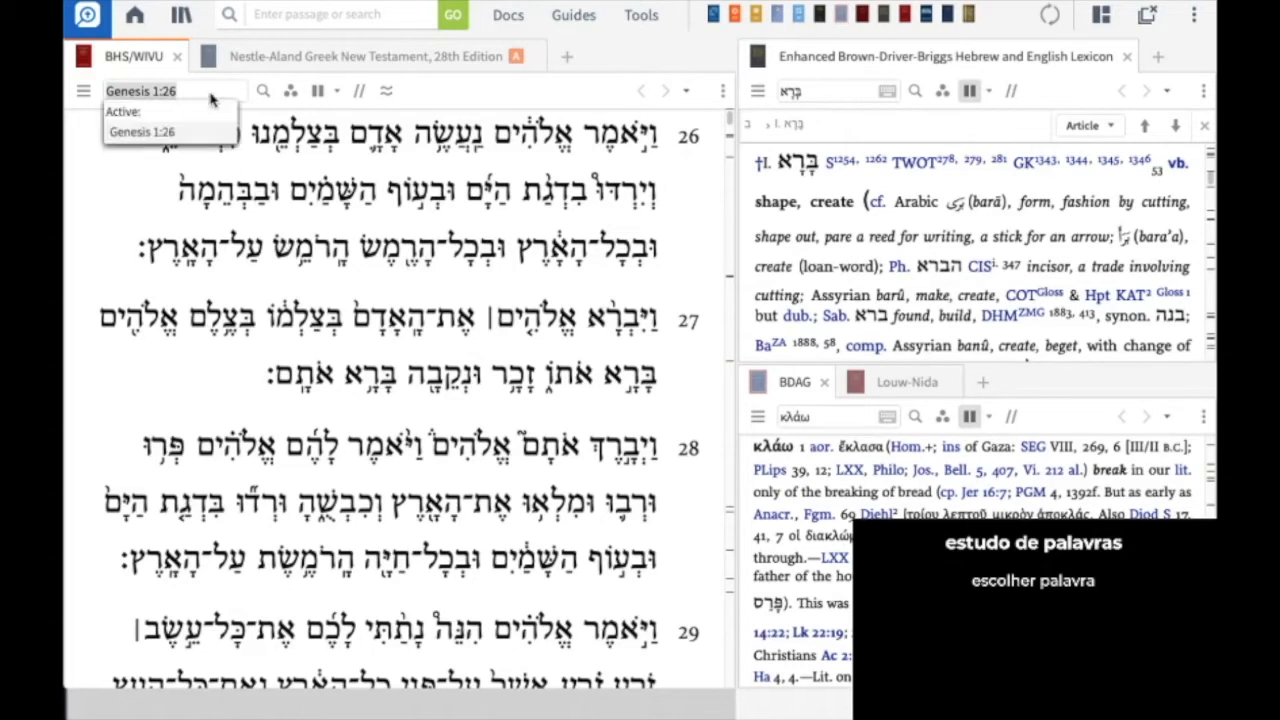
pyautogui.write('gen 3 15')
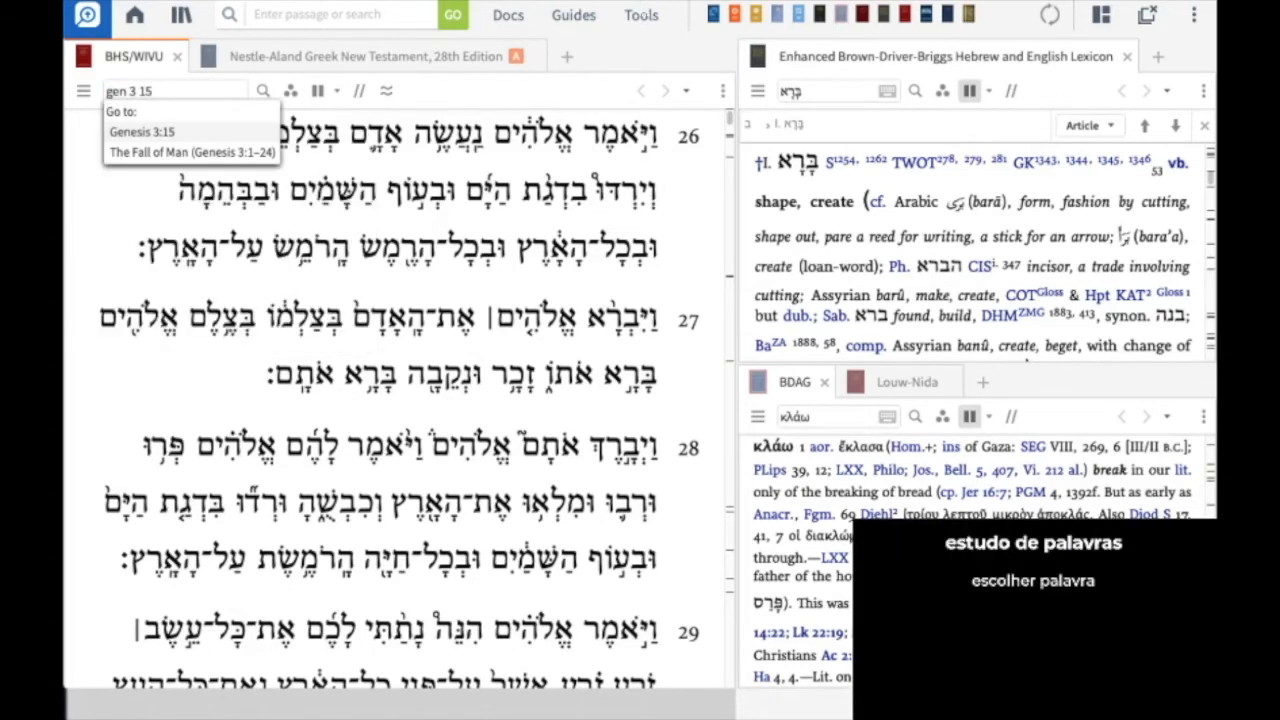
pyautogui.press('Return')
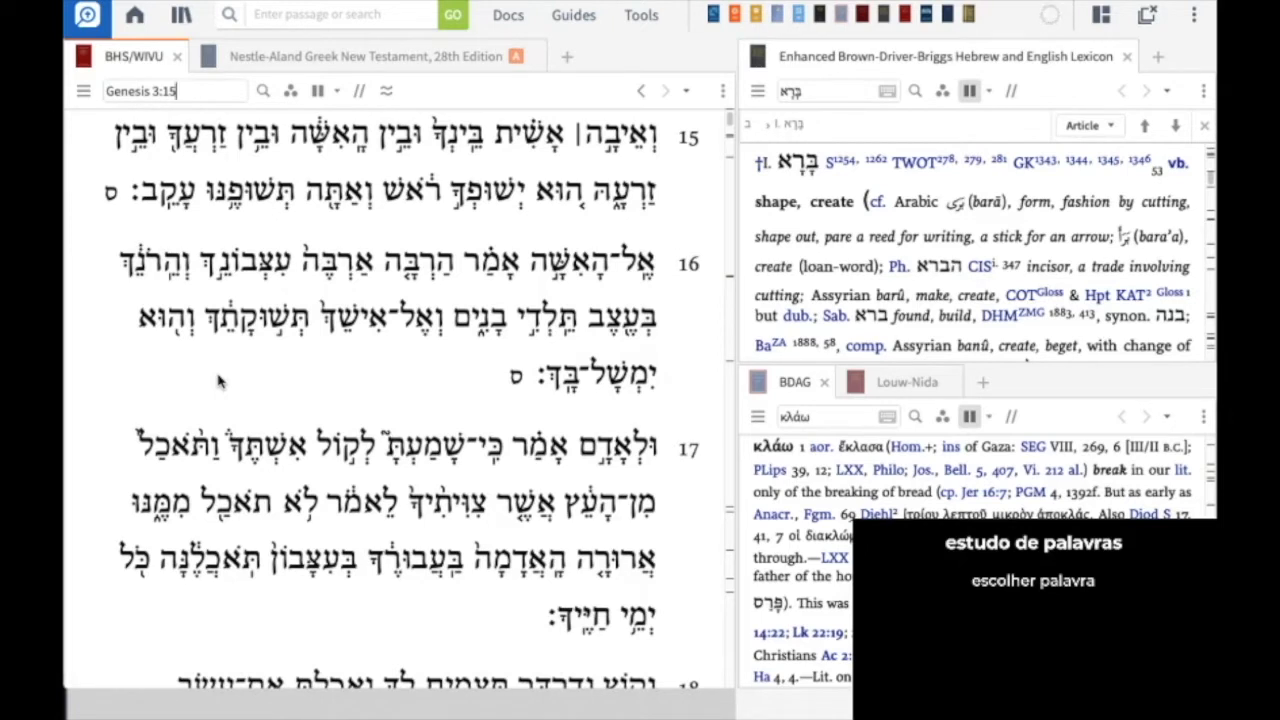
pyautogui.click(350, 389)
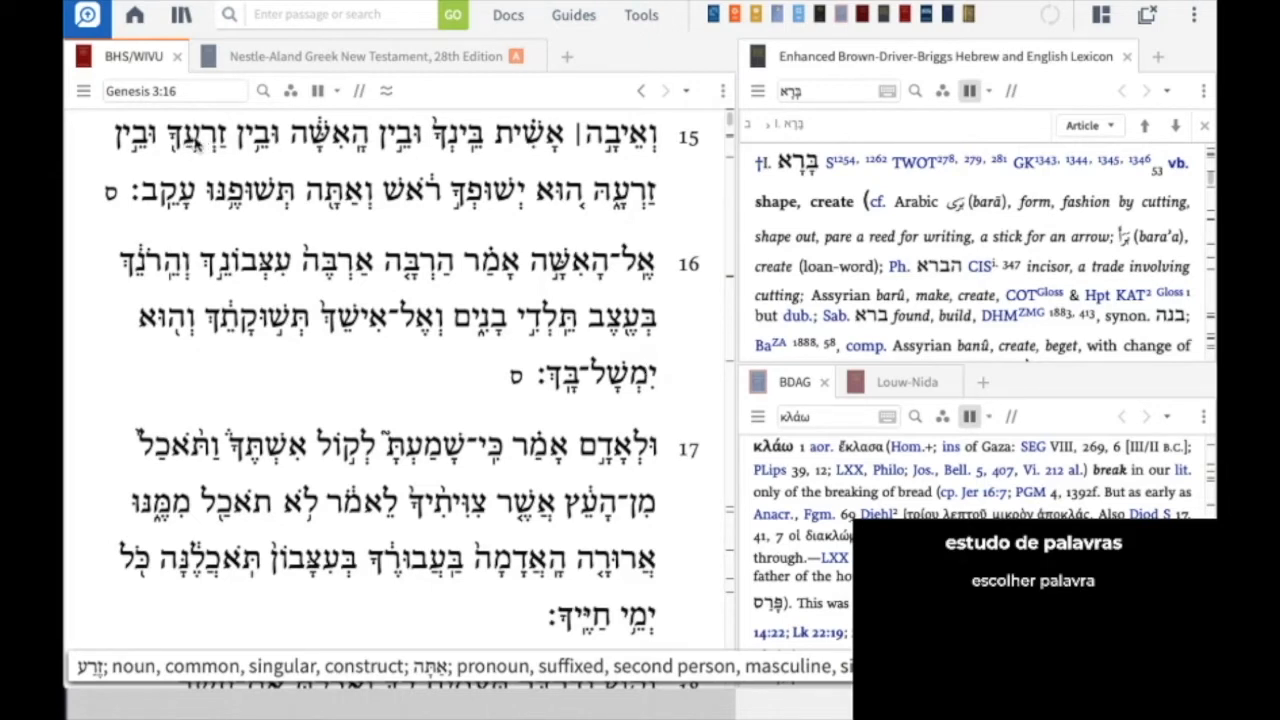
# Step: Open a Bible Word Study on the lemma זרע (seed, offspring) from Genesis 3:15 and place it beside the NA28 in the Bible pane
pyautogui.rightClick(197, 144)
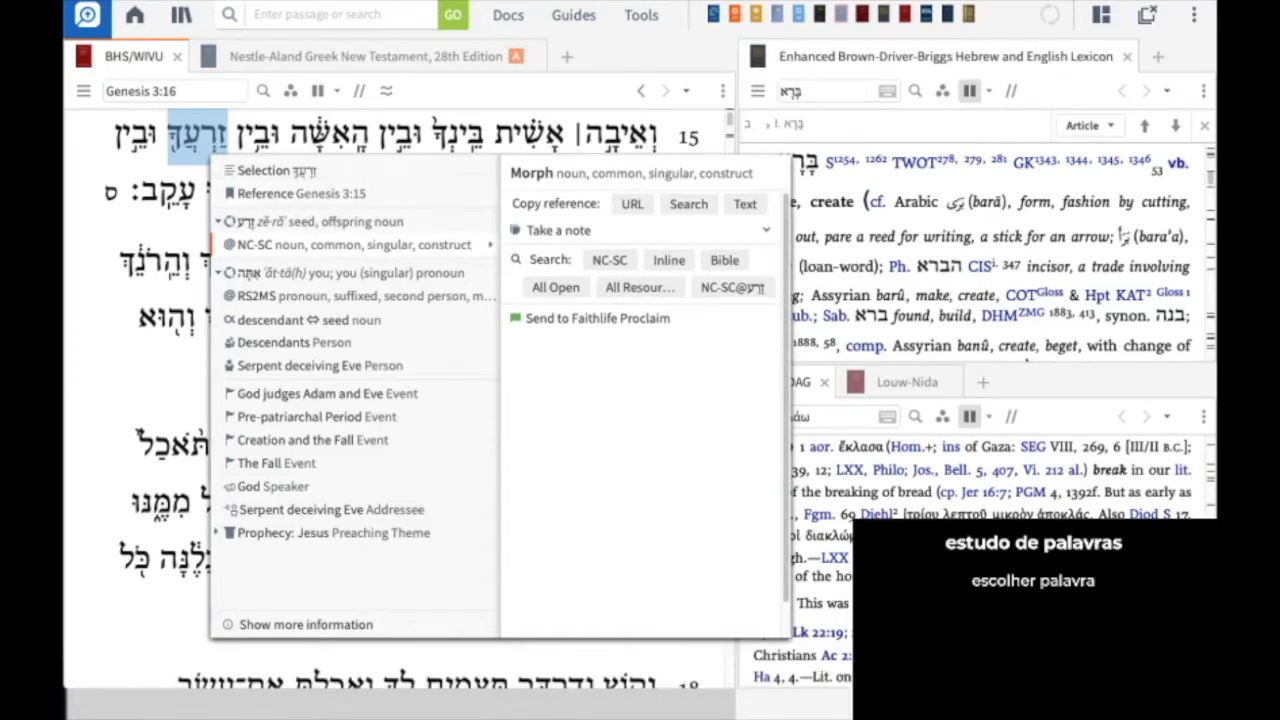
pyautogui.press('Escape')
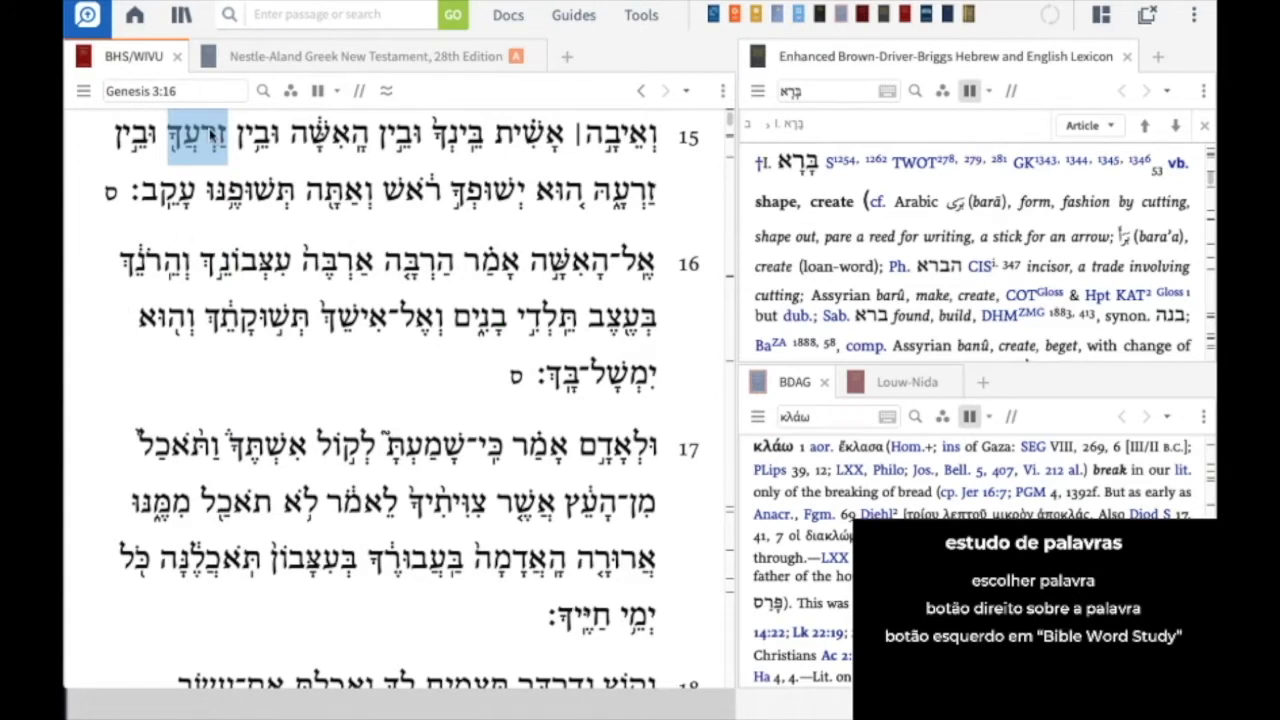
pyautogui.rightClick(213, 135)
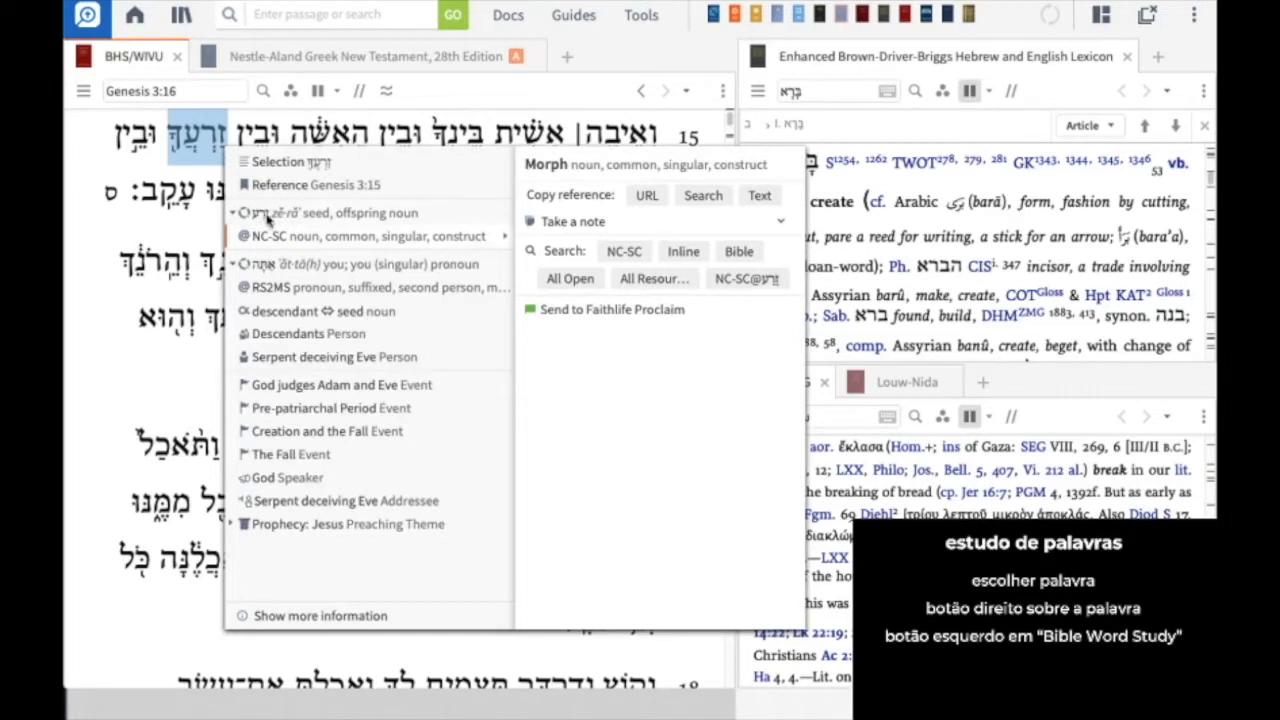
pyautogui.moveTo(256, 215)
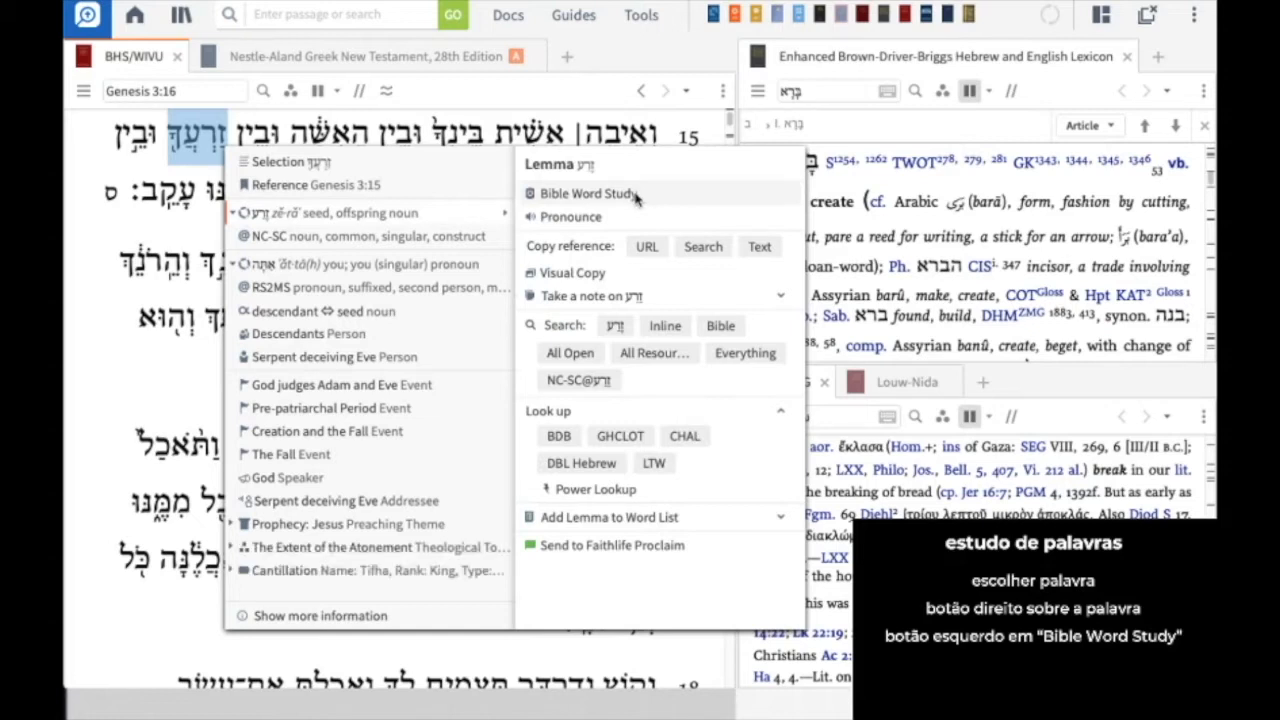
pyautogui.click(636, 196)
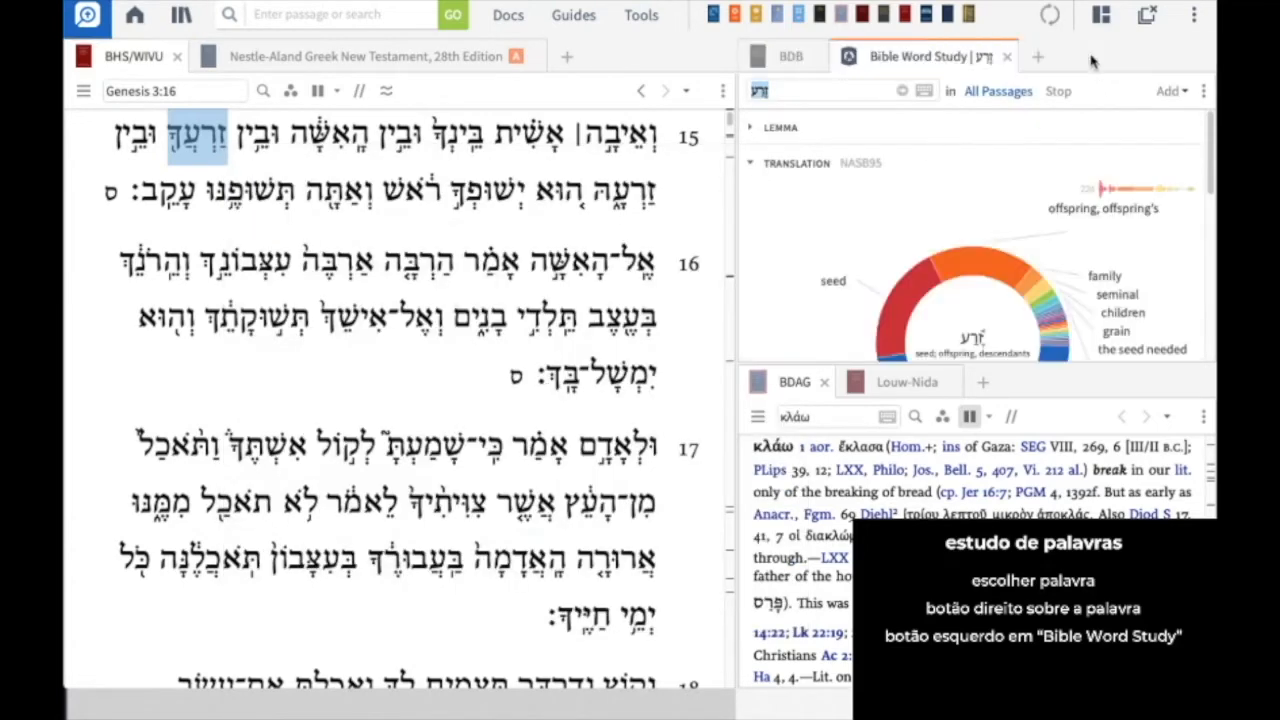
pyautogui.moveTo(888, 62); pyautogui.dragTo(546, 66)
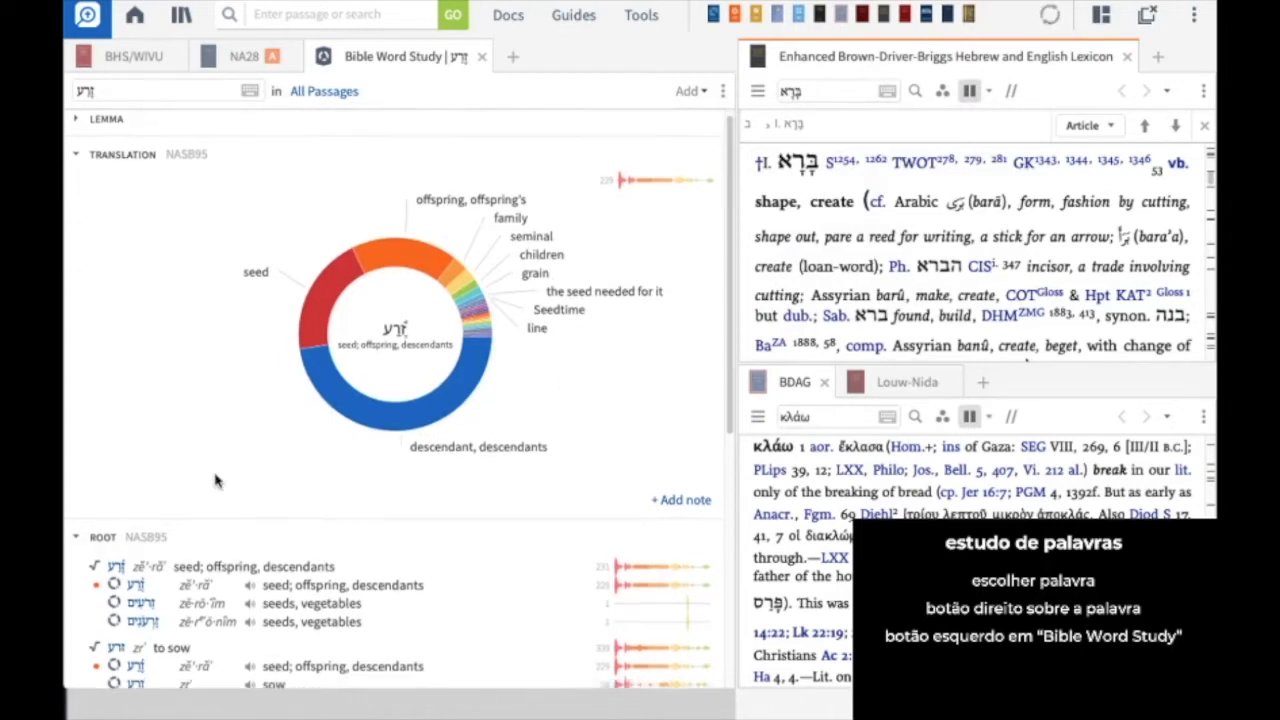
# Step: Look through the word study's Translation and Root sections and expand its Senses section
pyautogui.scroll(-3, 340, 450)
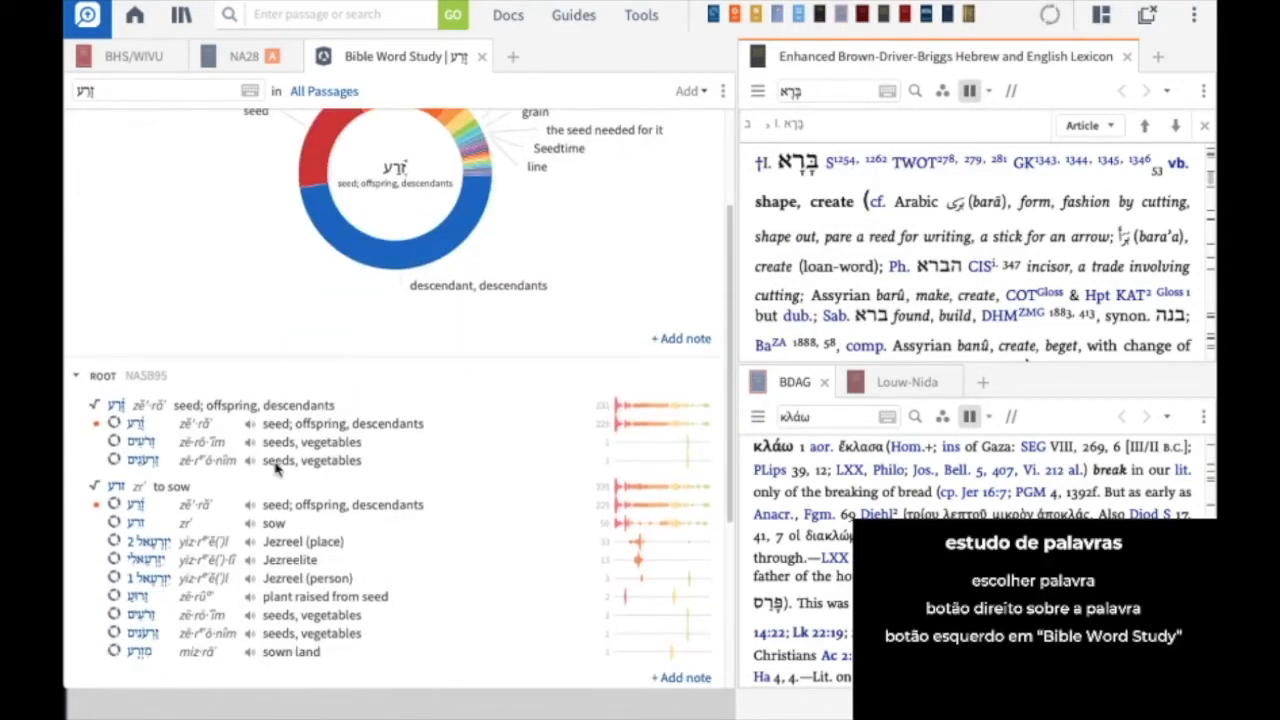
pyautogui.scroll(-1, 280, 470)
pyautogui.scroll(-3, 277, 470)
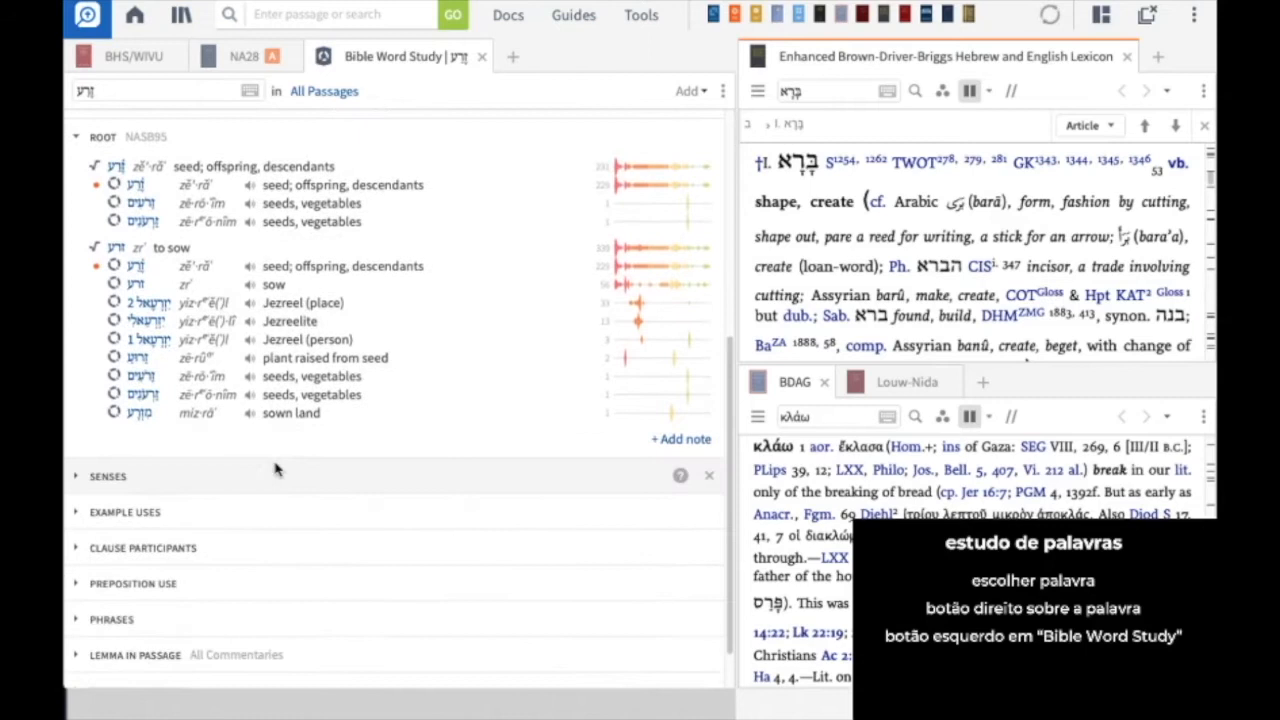
pyautogui.click(75, 478)
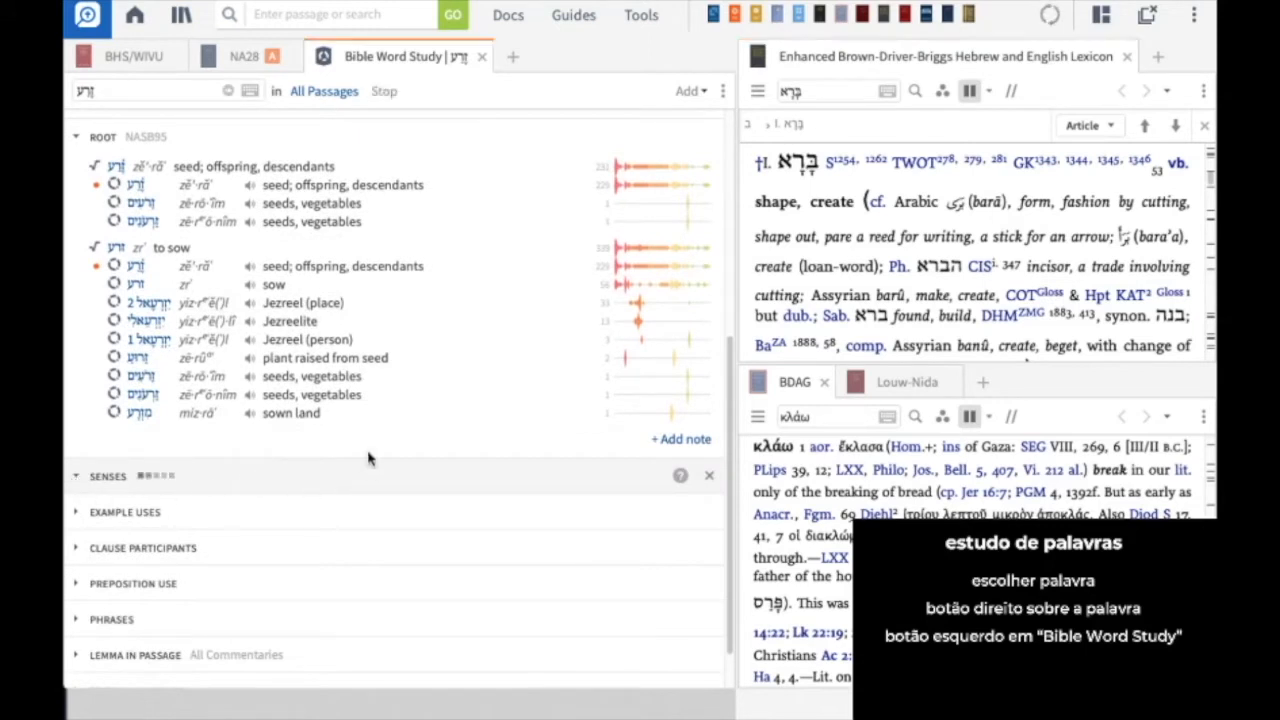
pyautogui.scroll(-1, 372, 420)
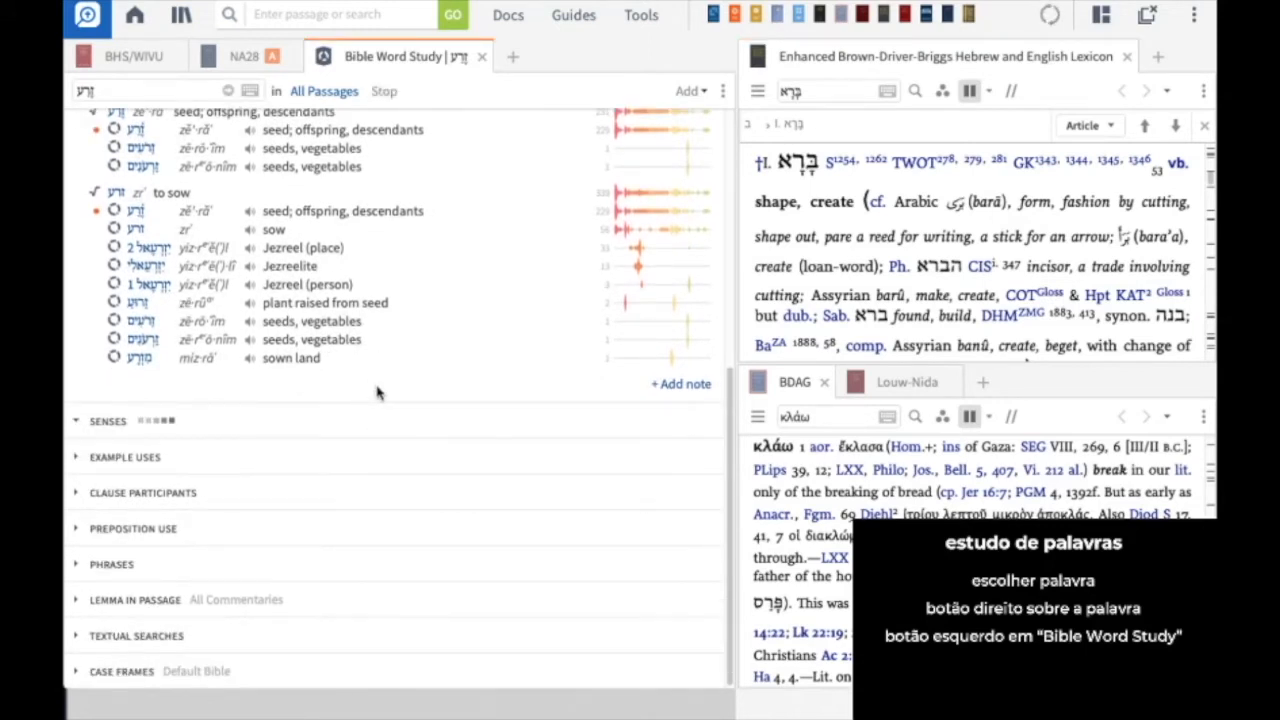
pyautogui.scroll(-7, 376, 393)
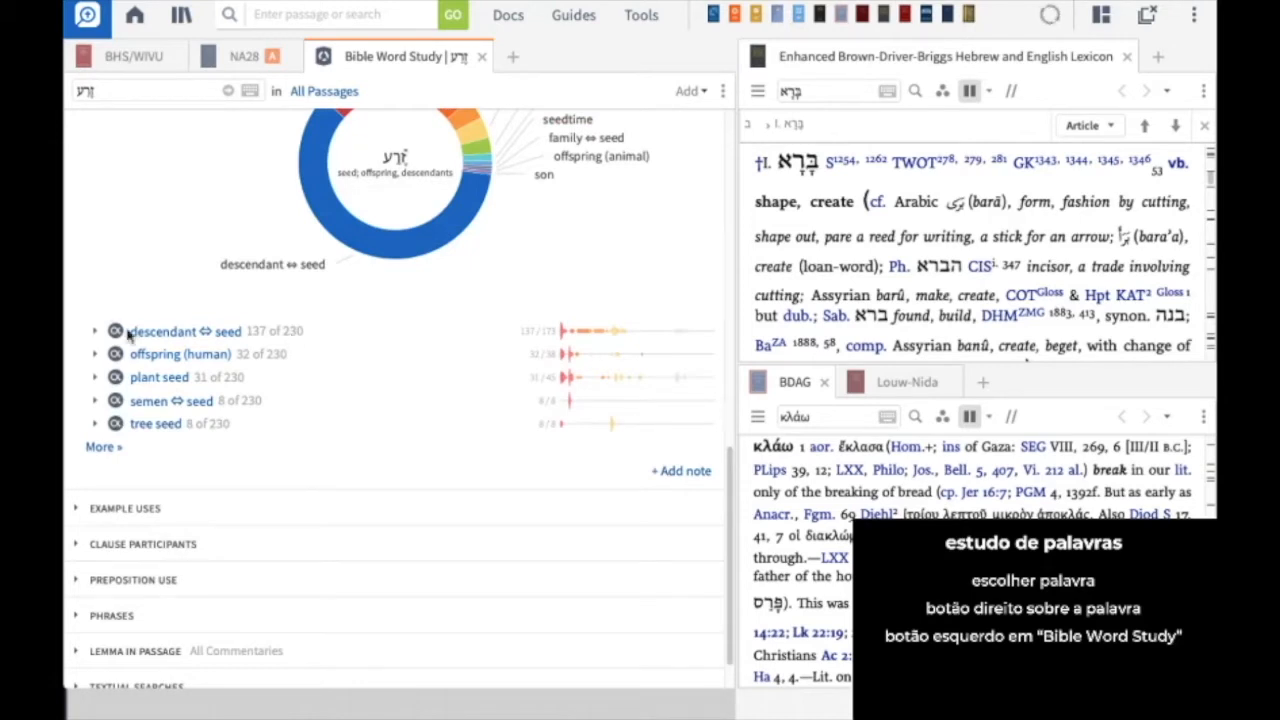
# Step: Expand the "descendant ⇔ seed" sense and look through its definition and verse list
pyautogui.click(95, 332)
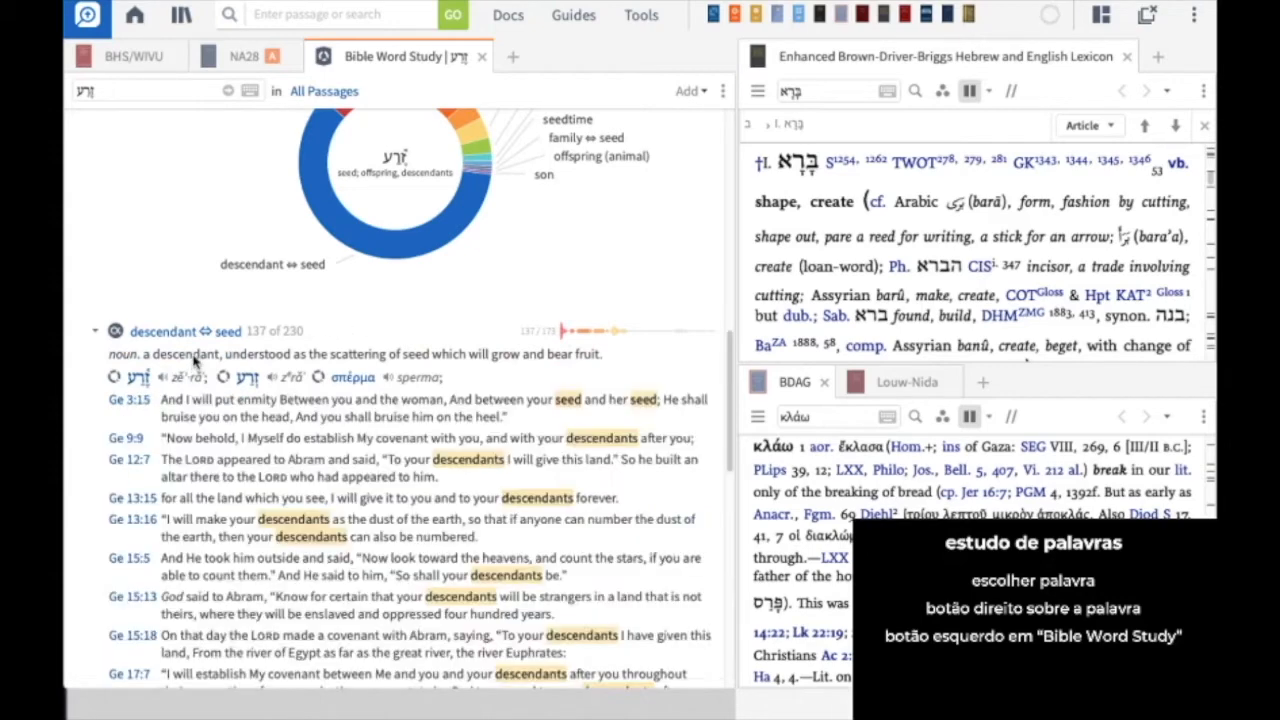
pyautogui.scroll(-5, 135, 425)
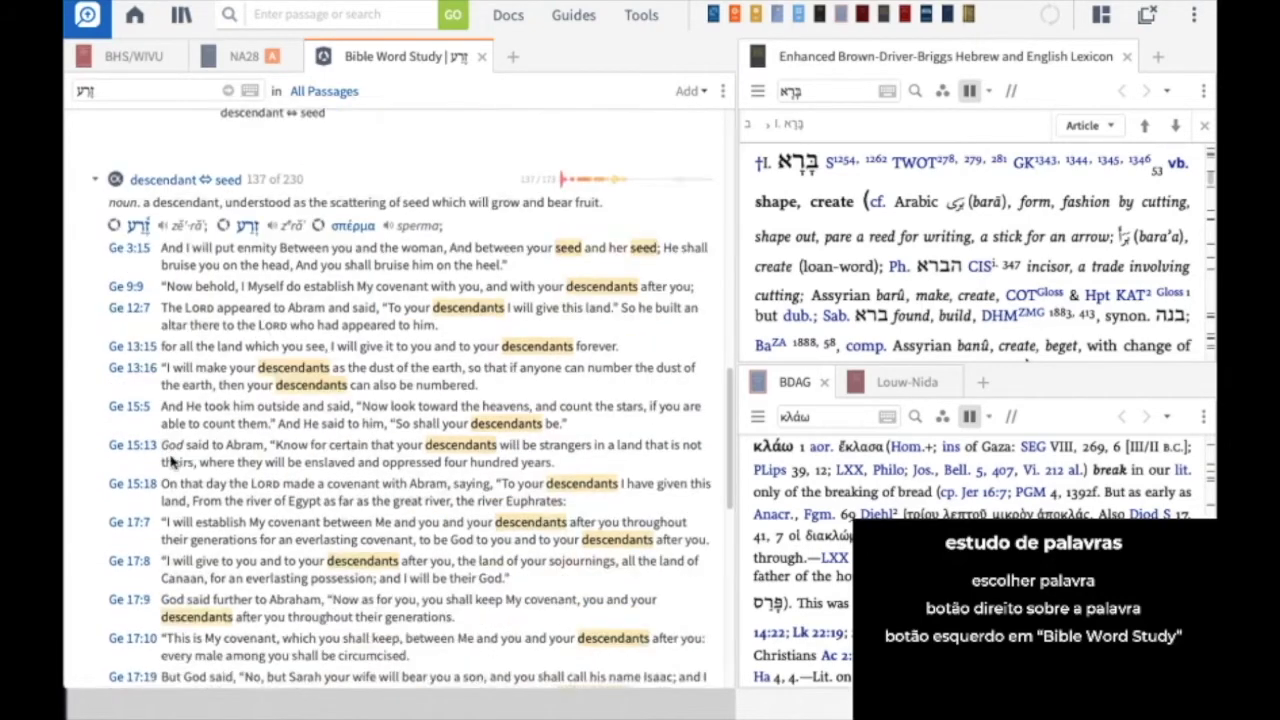
pyautogui.scroll(-6, 185, 365)
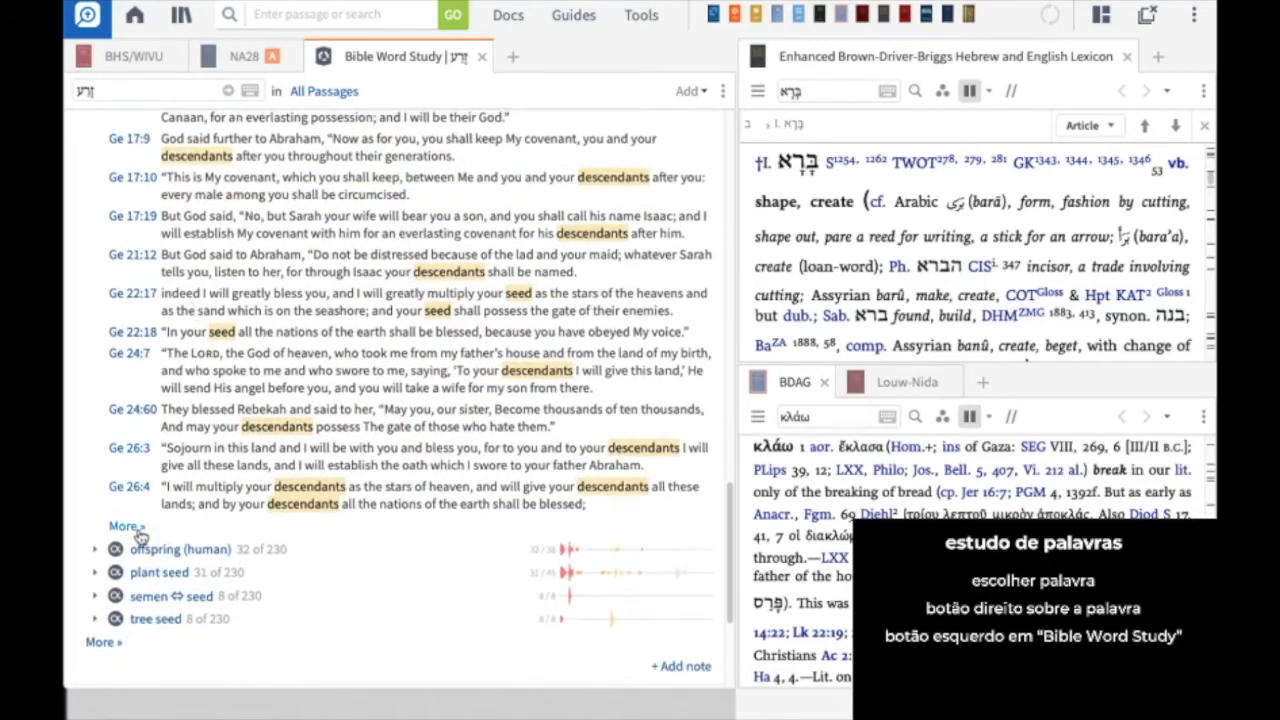
pyautogui.scroll(4, 381, 366)
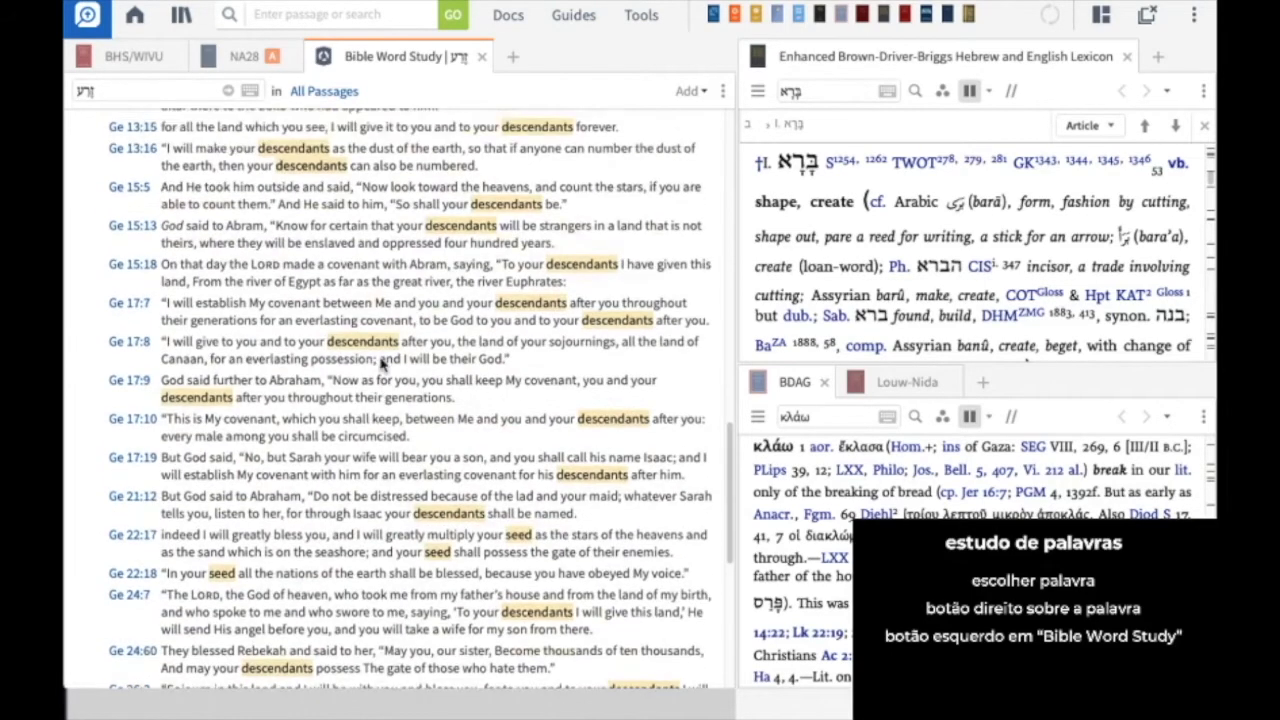
pyautogui.scroll(10, 381, 366)
# Step: Return to the BHS/WIVU and view the lemma options for the Hebrew word for seed in Genesis 3:15
pyautogui.click(122, 56)
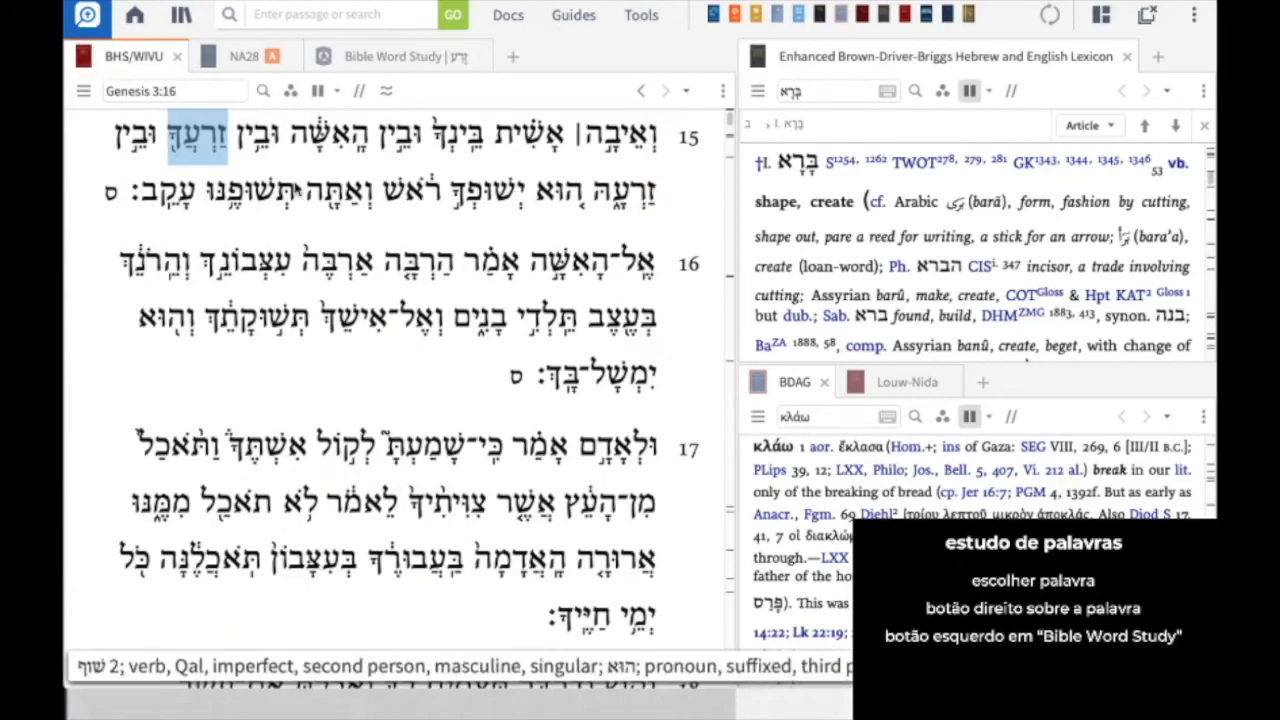
pyautogui.rightClick(205, 148)
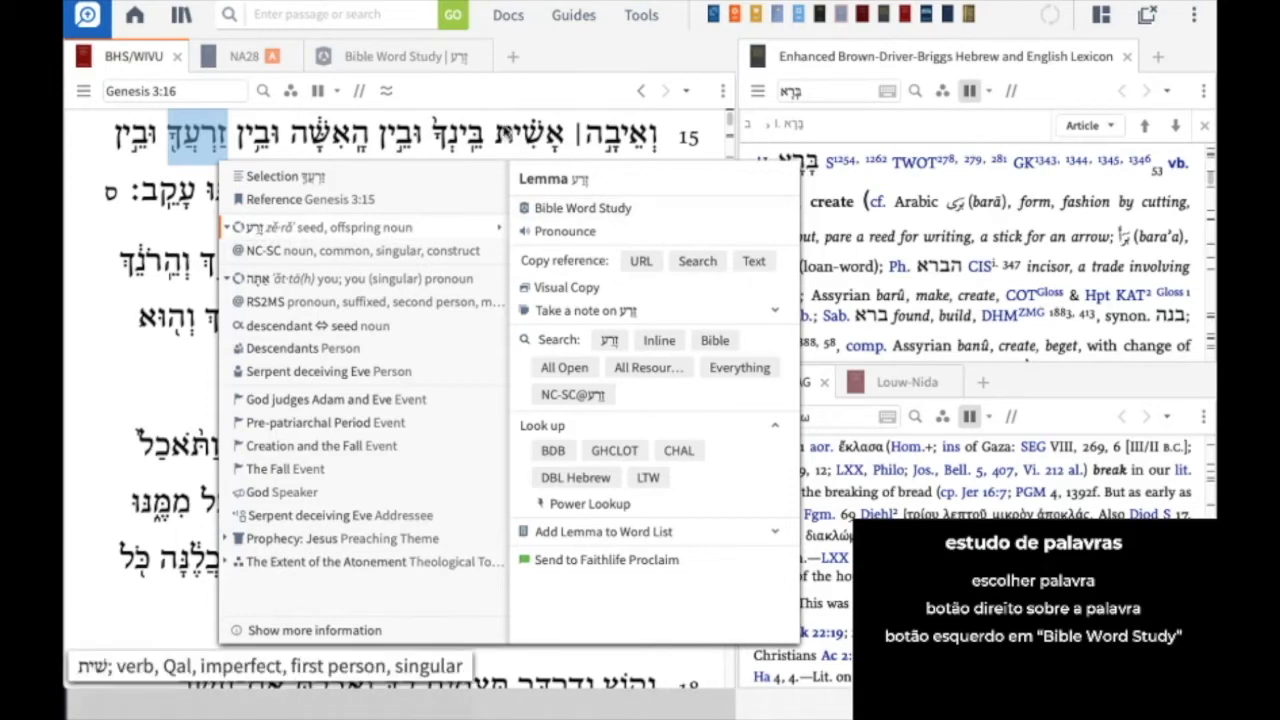
pyautogui.click(484, 124)
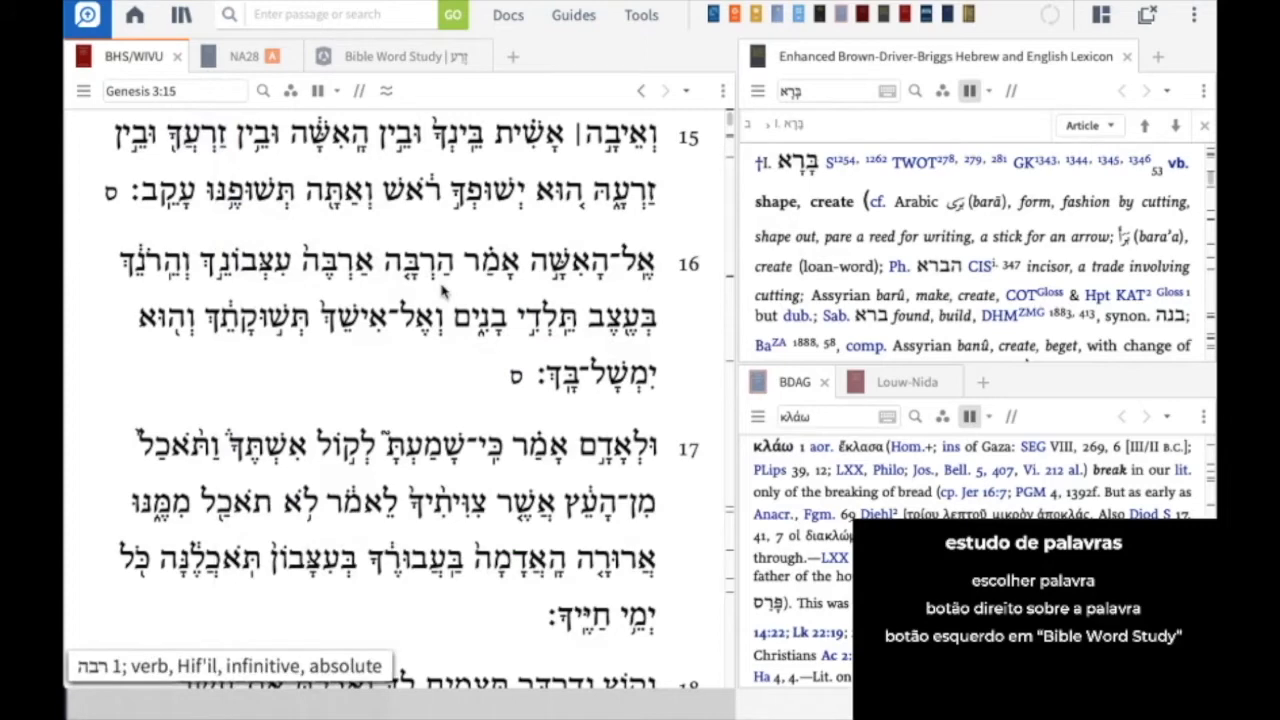
# Step: Check the panel options of the Bible Word Study on זרע and close the word study
pyautogui.click(388, 58)
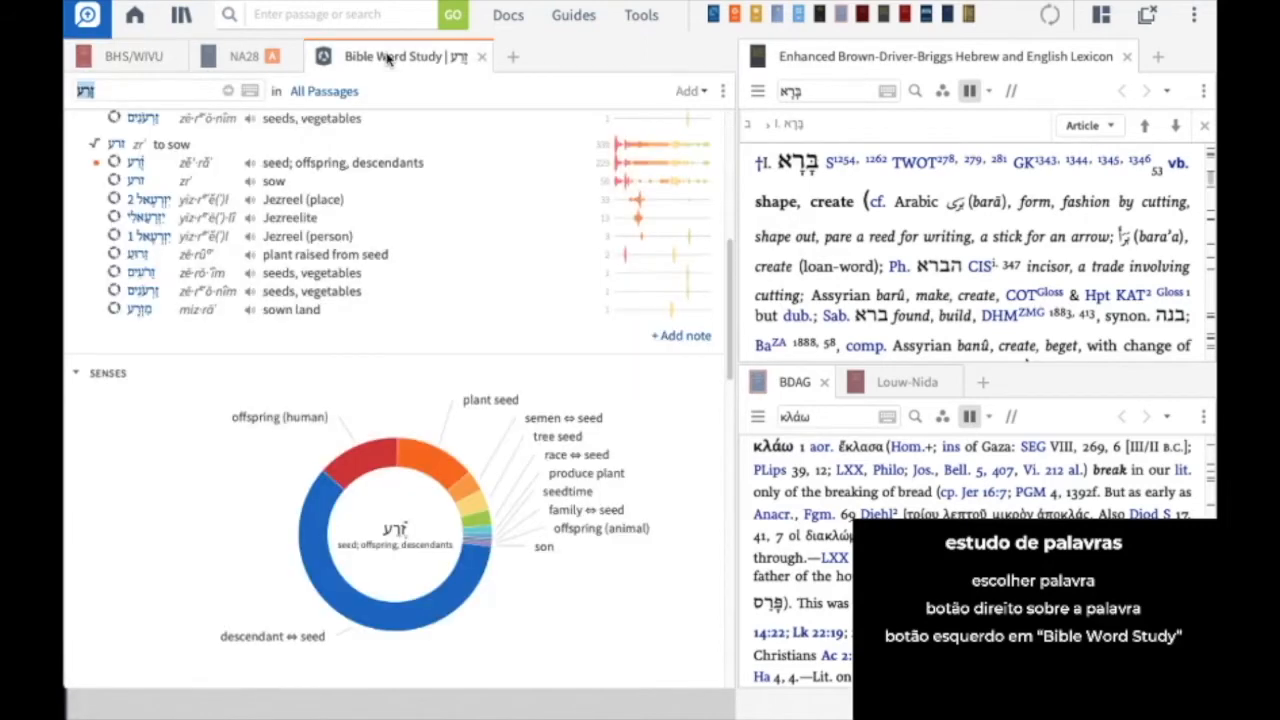
pyautogui.click(724, 92)
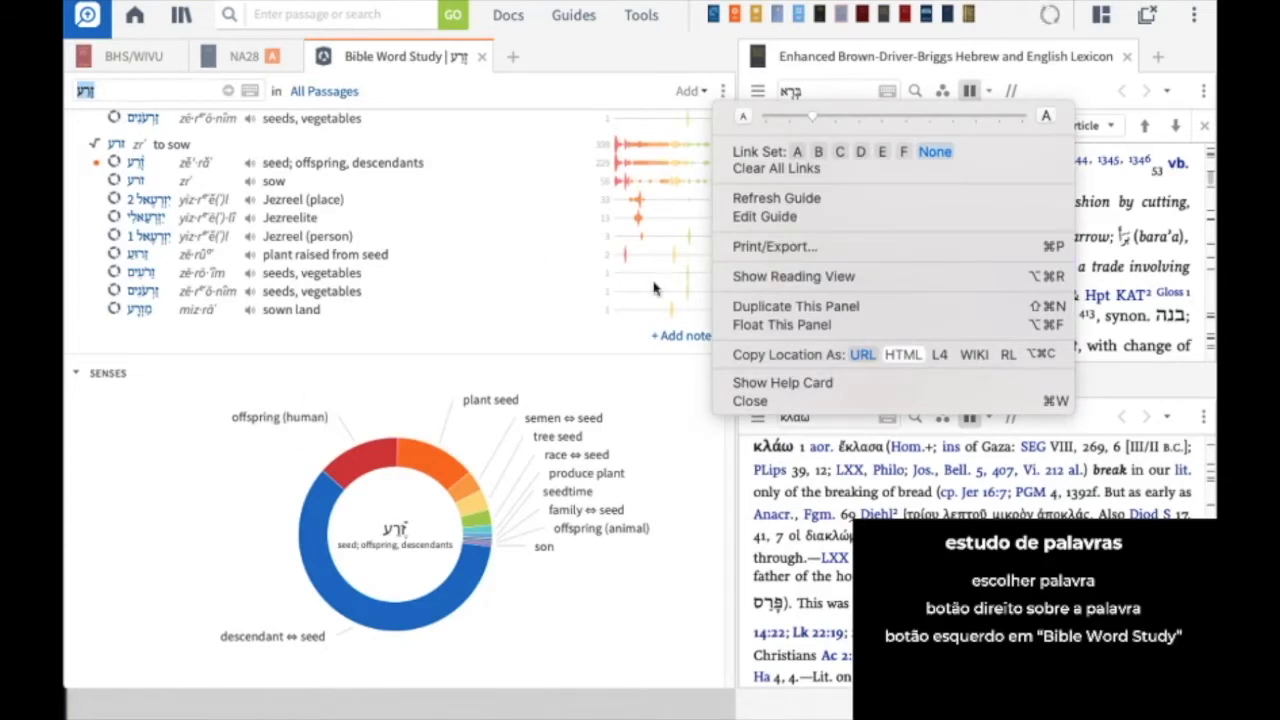
pyautogui.click(153, 452)
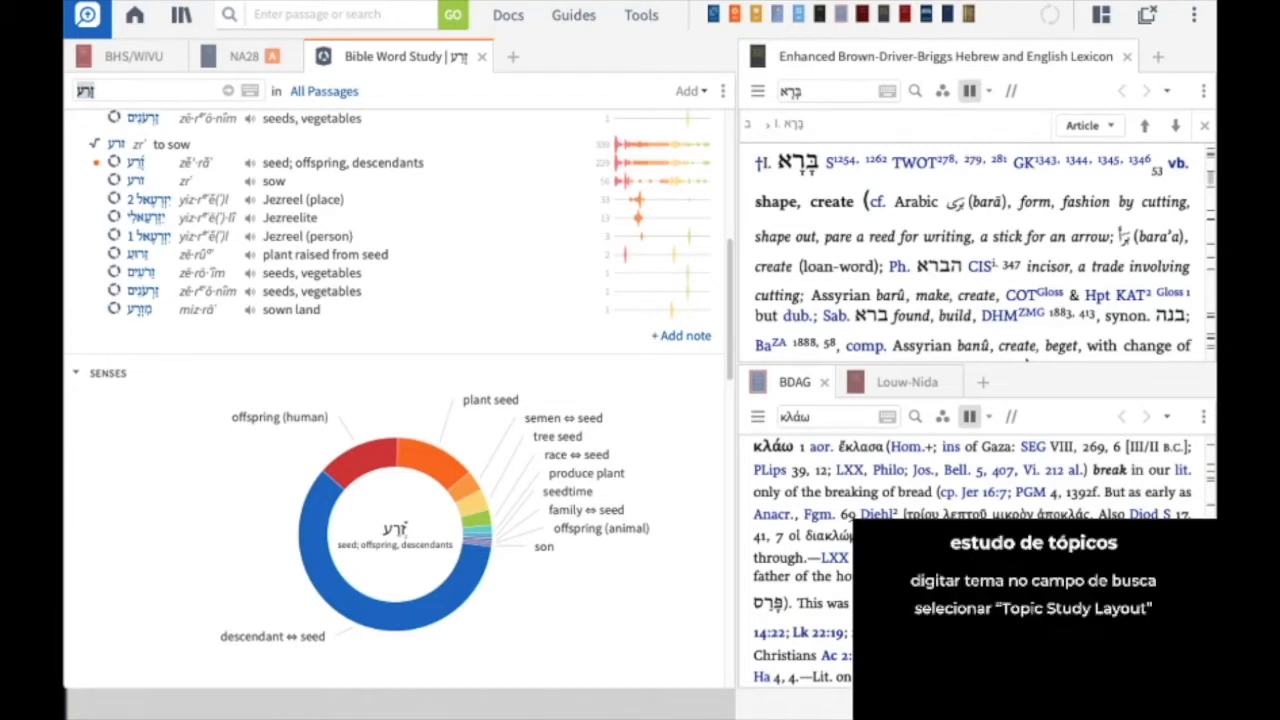
pyautogui.click(482, 58)
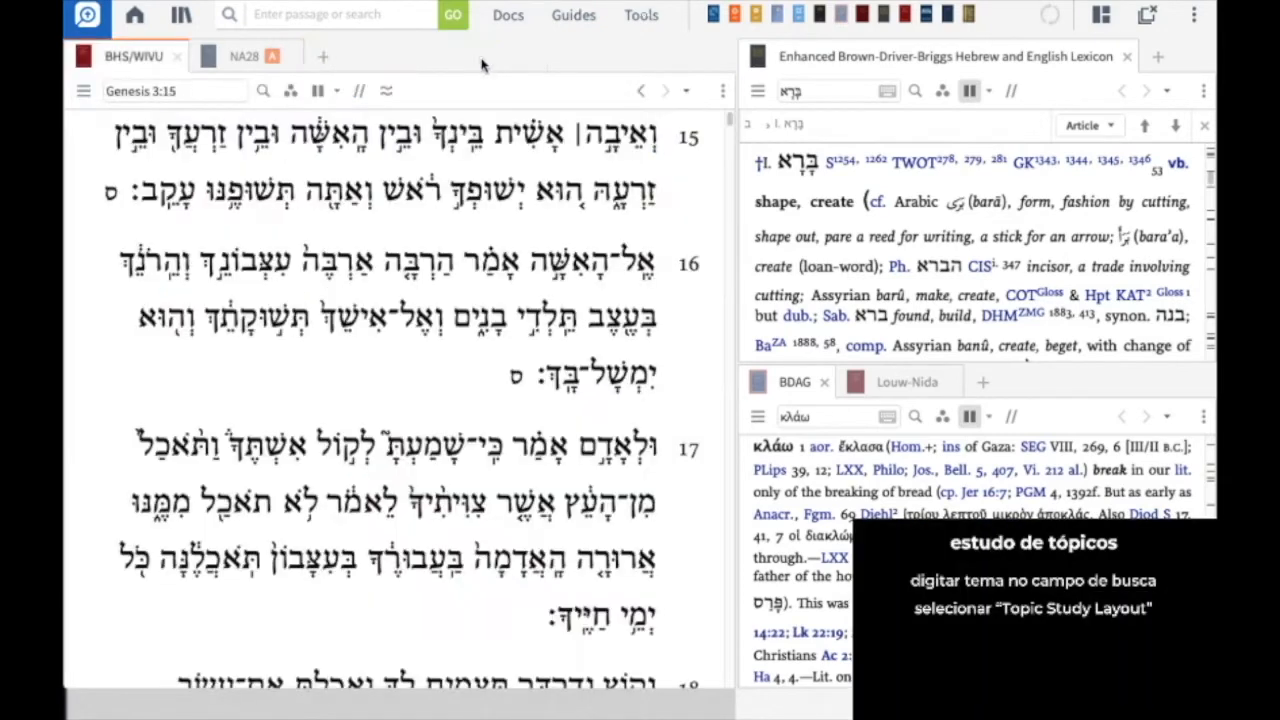
# Step: Search for "justification" and open the Topic Study Layout to Justification
pyautogui.click(301, 14)
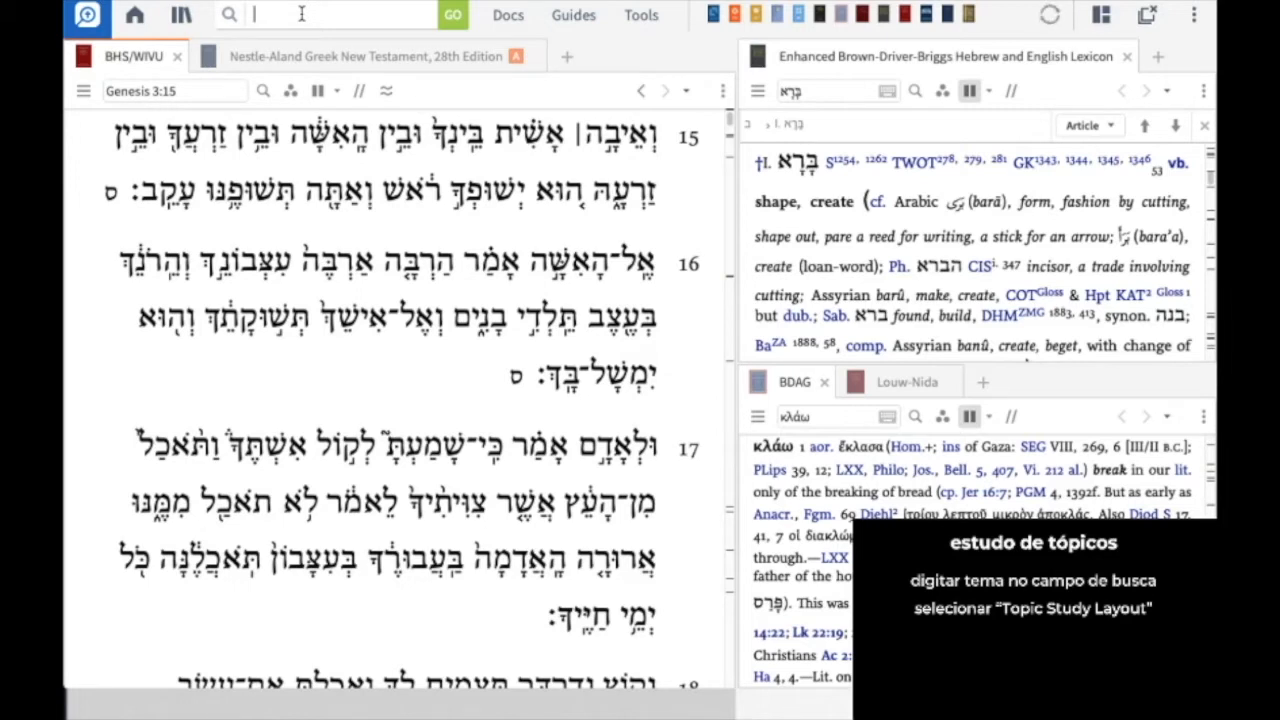
pyautogui.write('justifi')
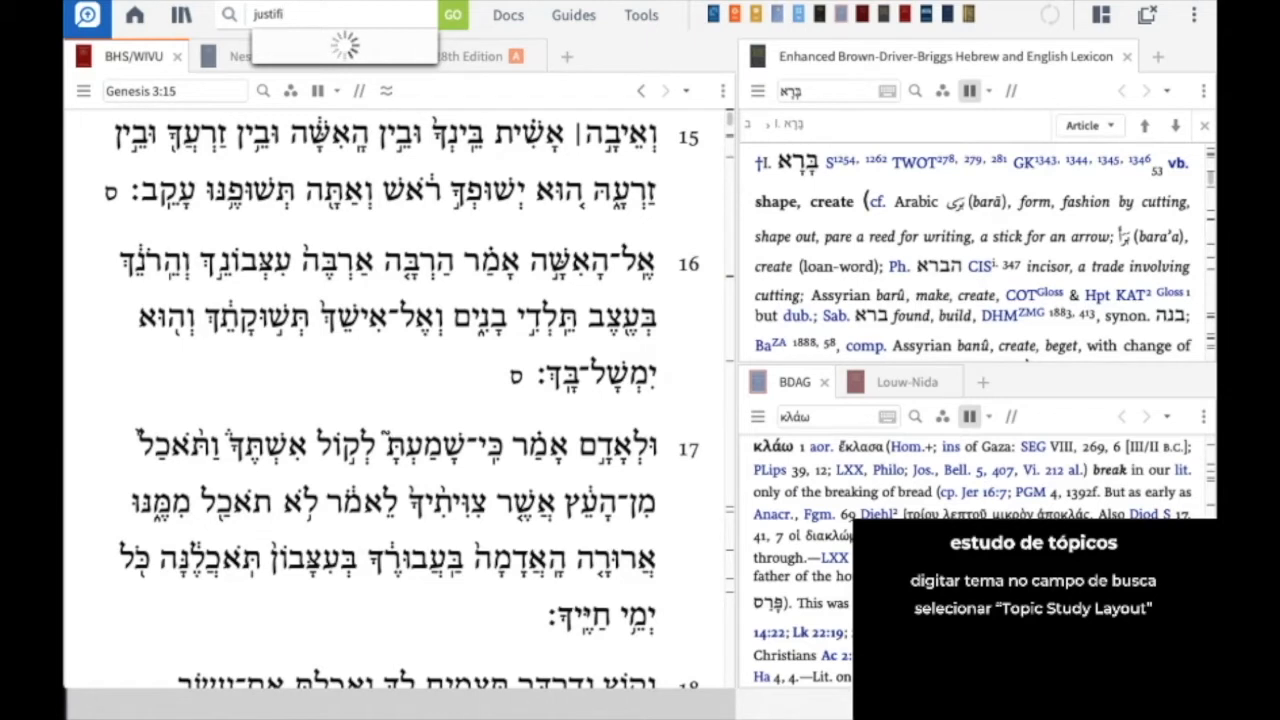
pyautogui.write('cation')
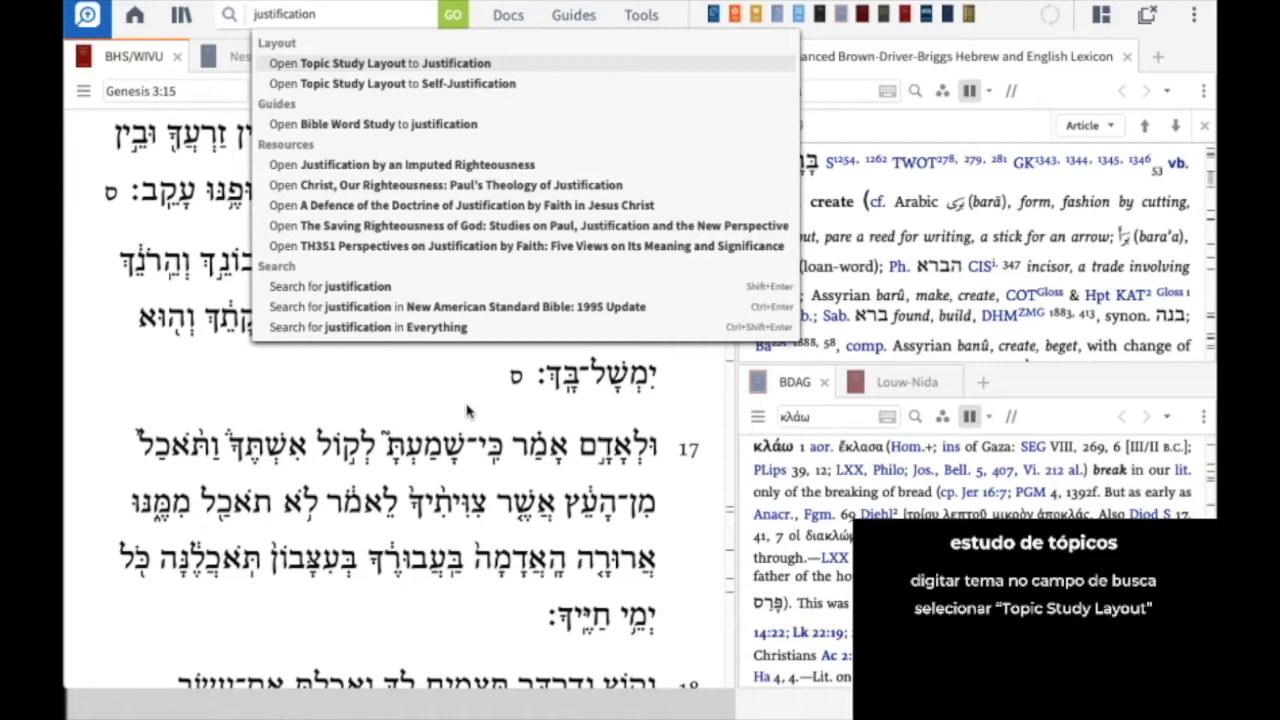
pyautogui.click(471, 63)
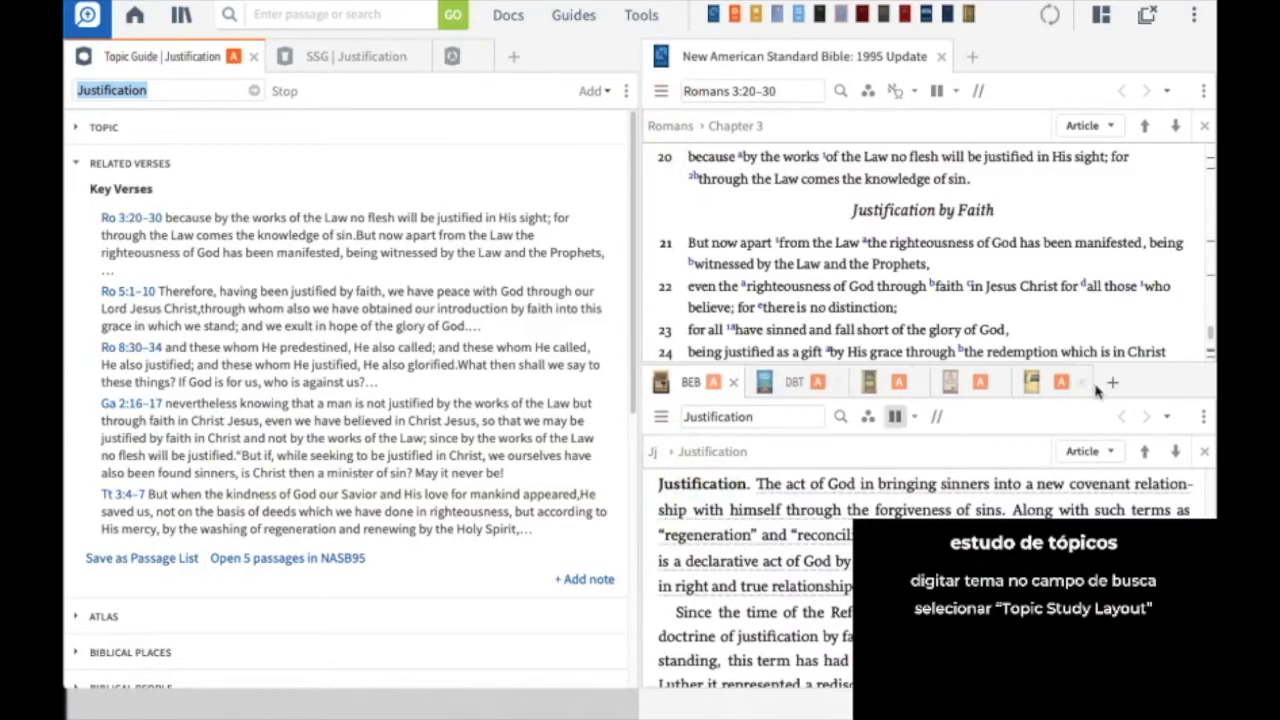
# Step: View the sermon starter guide and the Bible Word Study on justification, and return to the Topic Guide
pyautogui.moveTo(1070, 387)
pyautogui.click(334, 57)
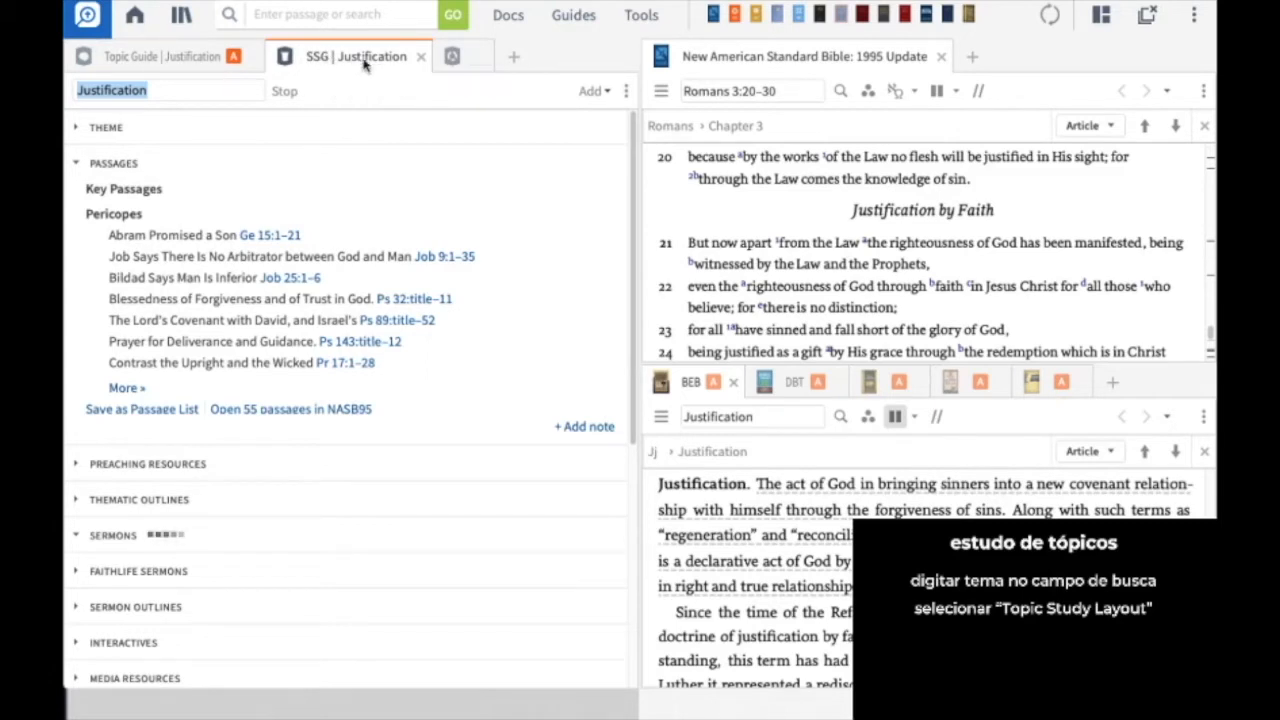
pyautogui.click(452, 57)
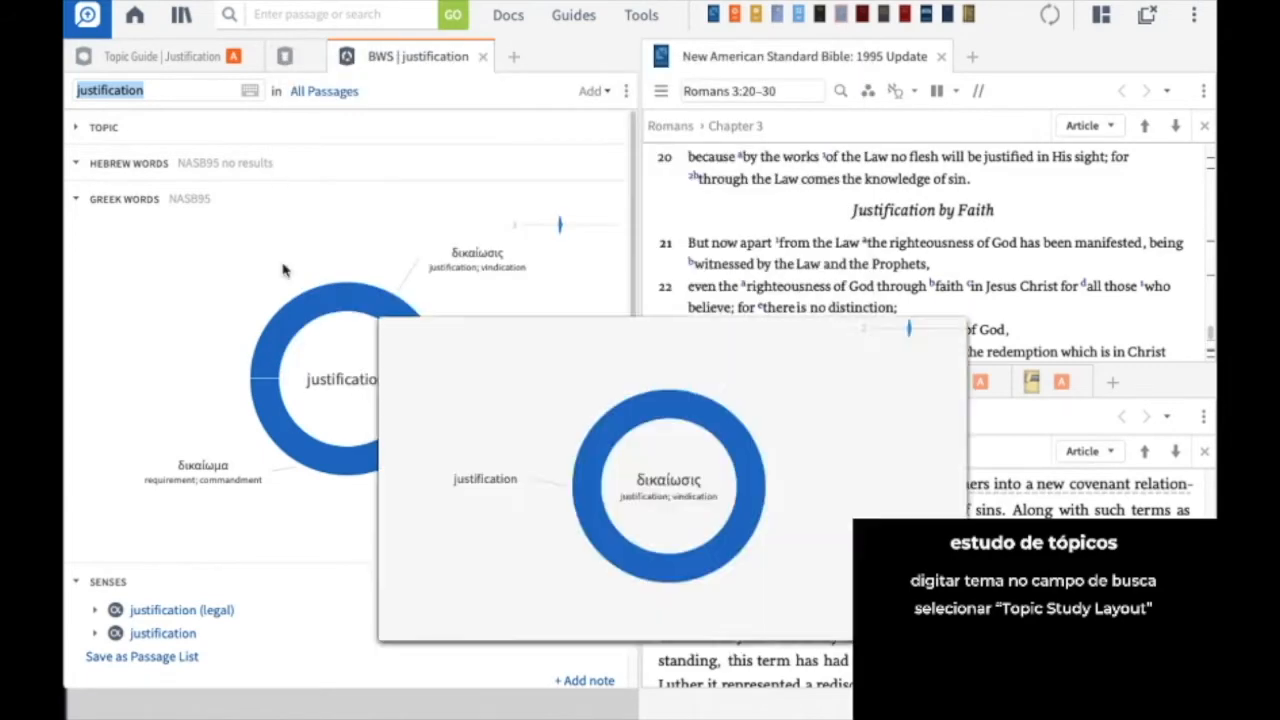
pyautogui.click(141, 57)
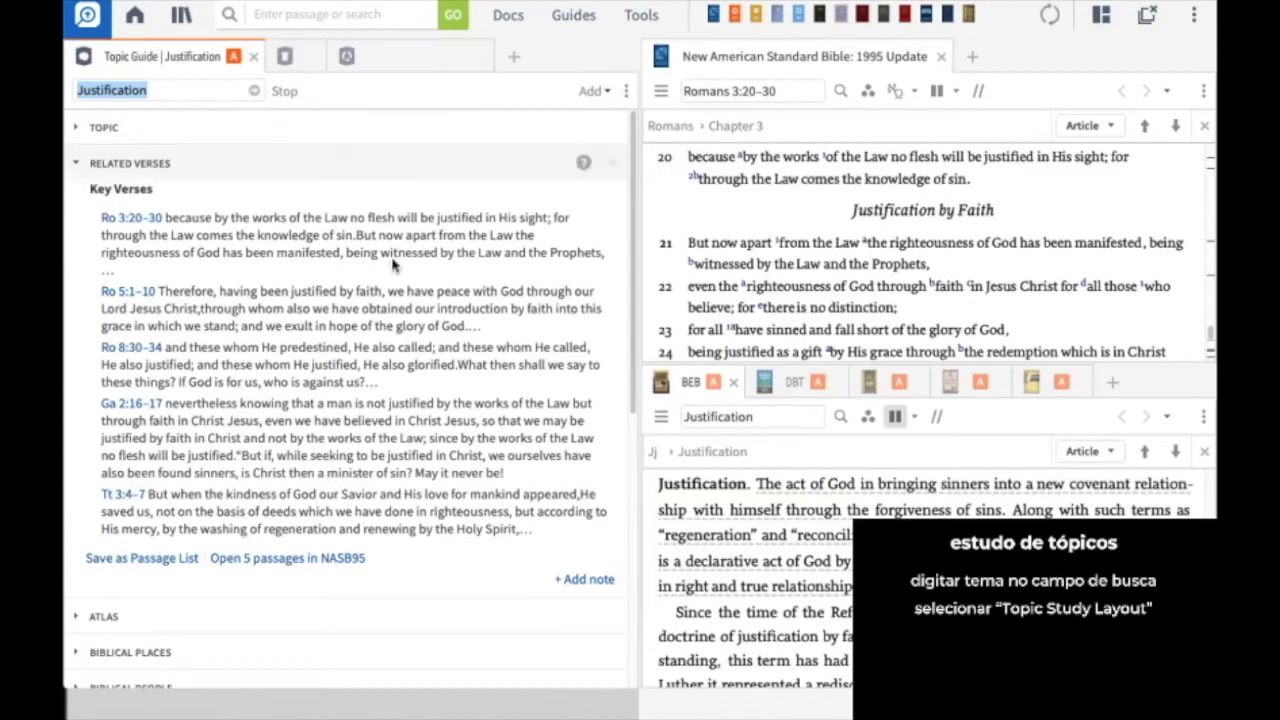
# Step: Load the saved Logos layout and turn on non-Bible text and footnote indicators in the NA28's visual filters
pyautogui.click(1100, 16)
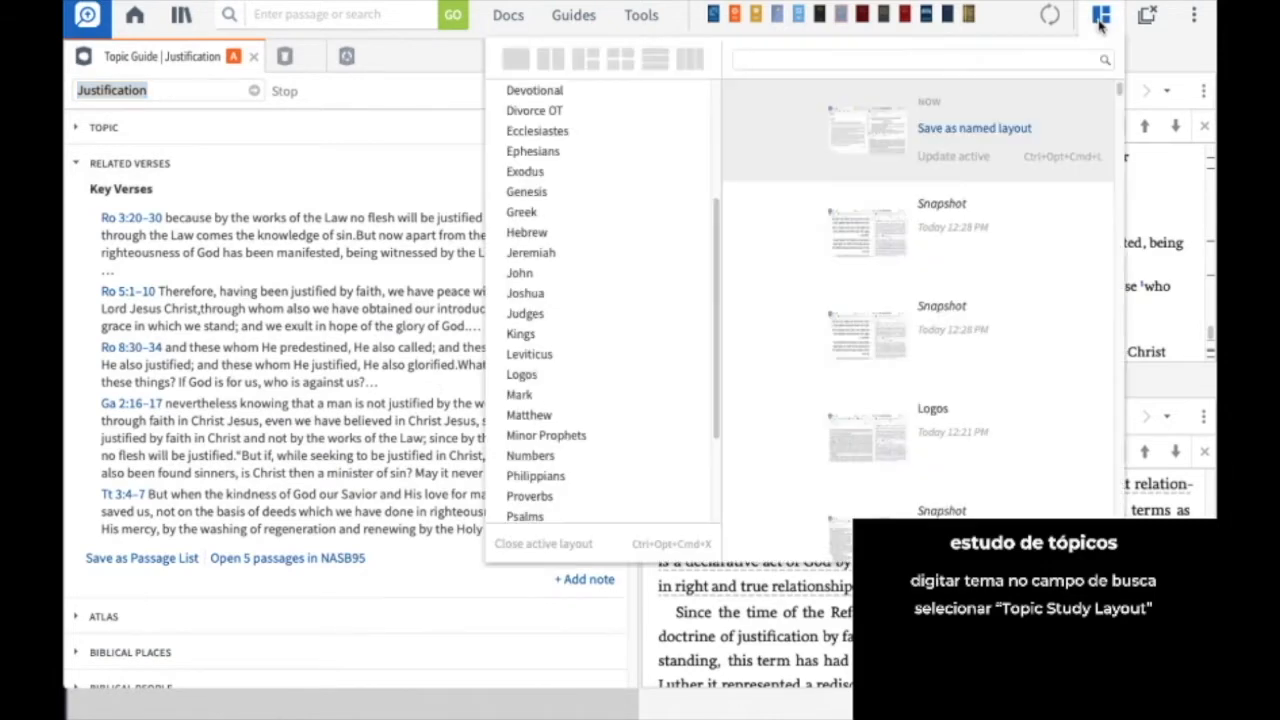
pyautogui.click(544, 380)
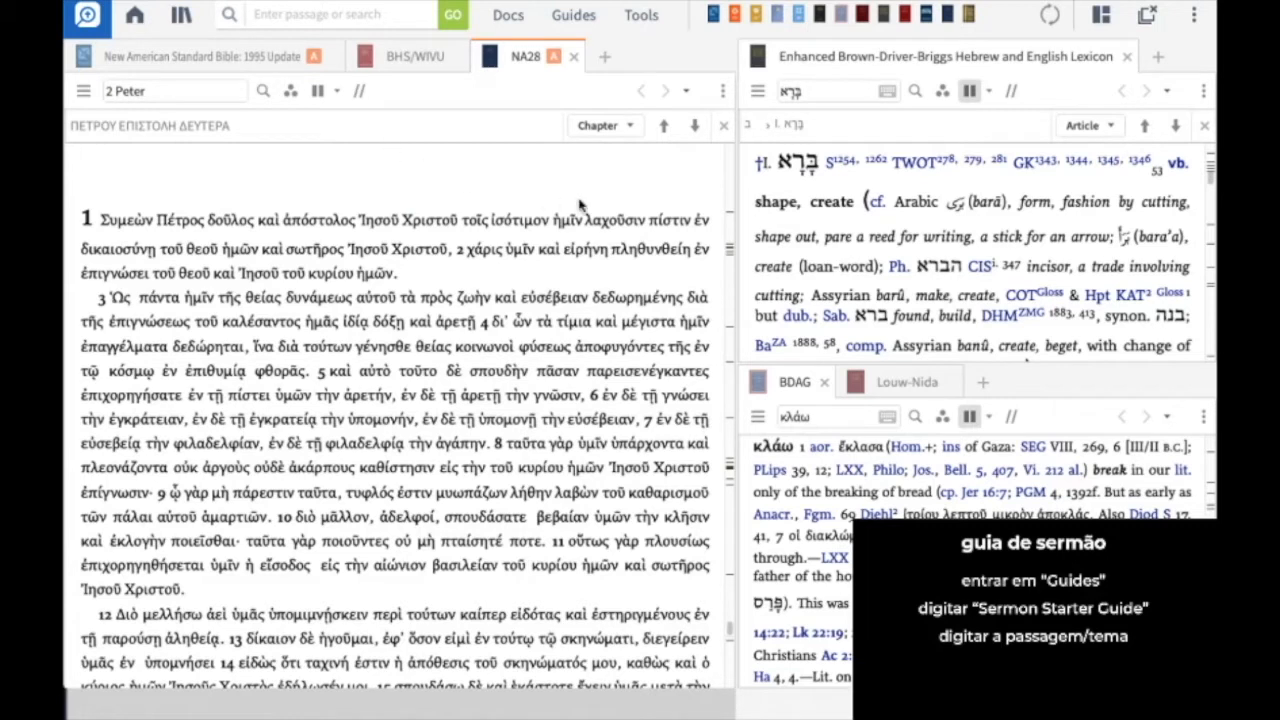
pyautogui.click(291, 92)
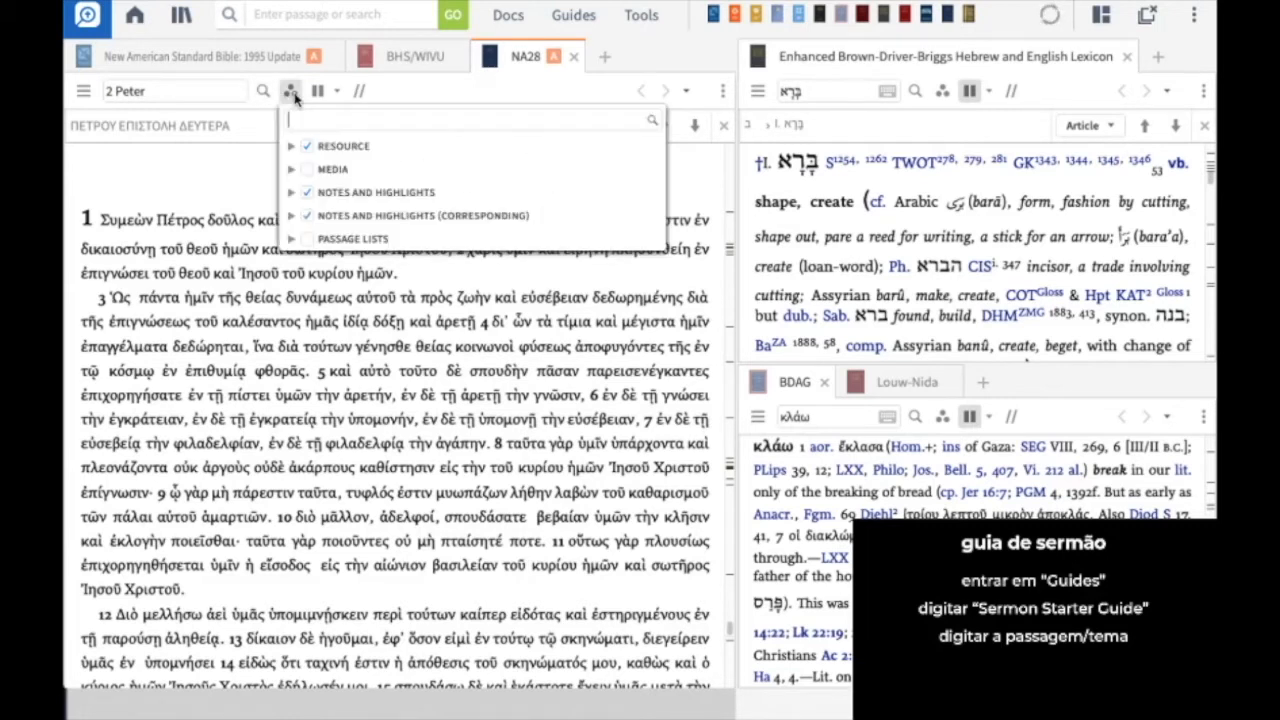
pyautogui.click(292, 147)
pyautogui.click(308, 201)
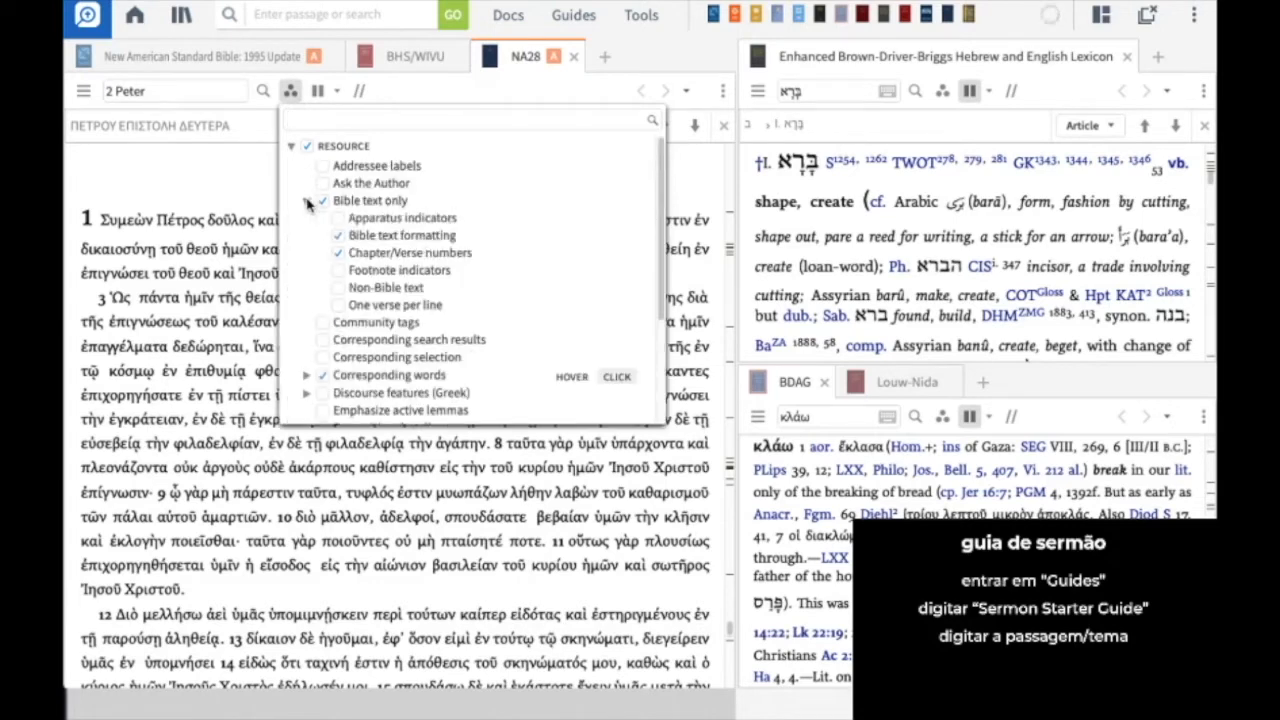
pyautogui.click(341, 271)
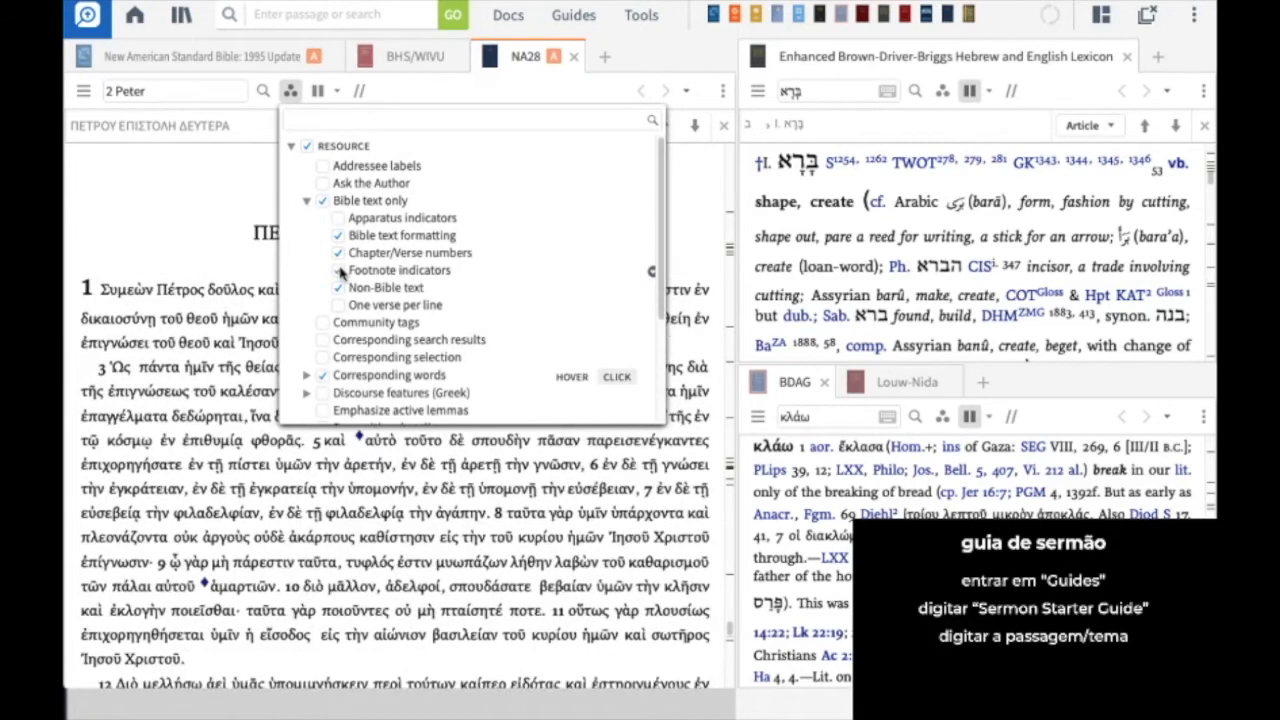
pyautogui.click(245, 203)
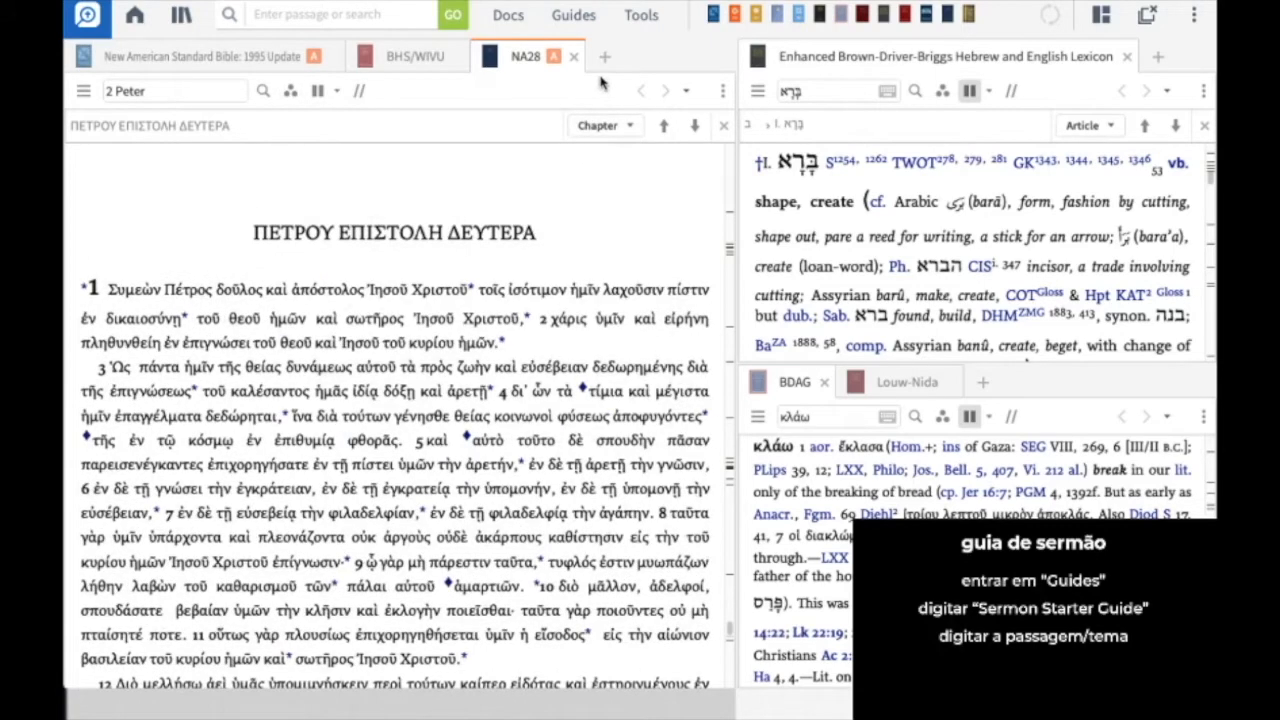
# Step: Find the Sermon Starter Guide among the guides and run it on Mark 5:21–43
pyautogui.click(577, 18)
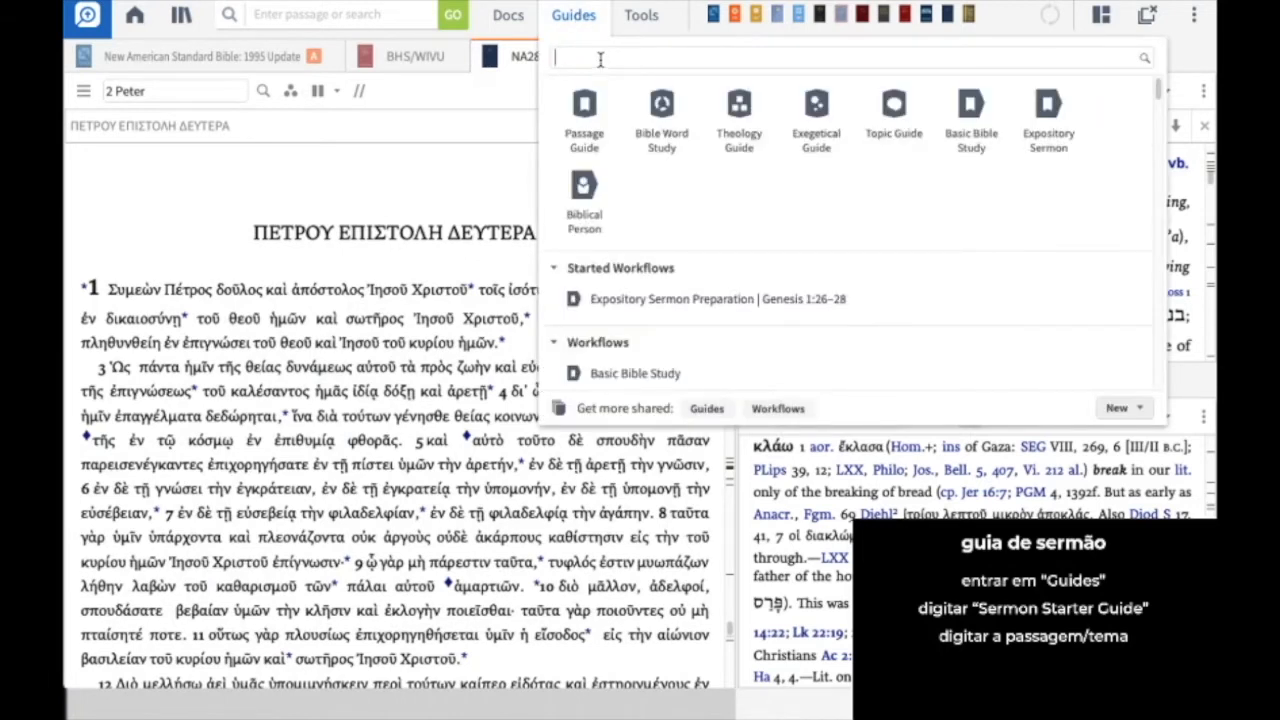
pyautogui.write('sermon s')
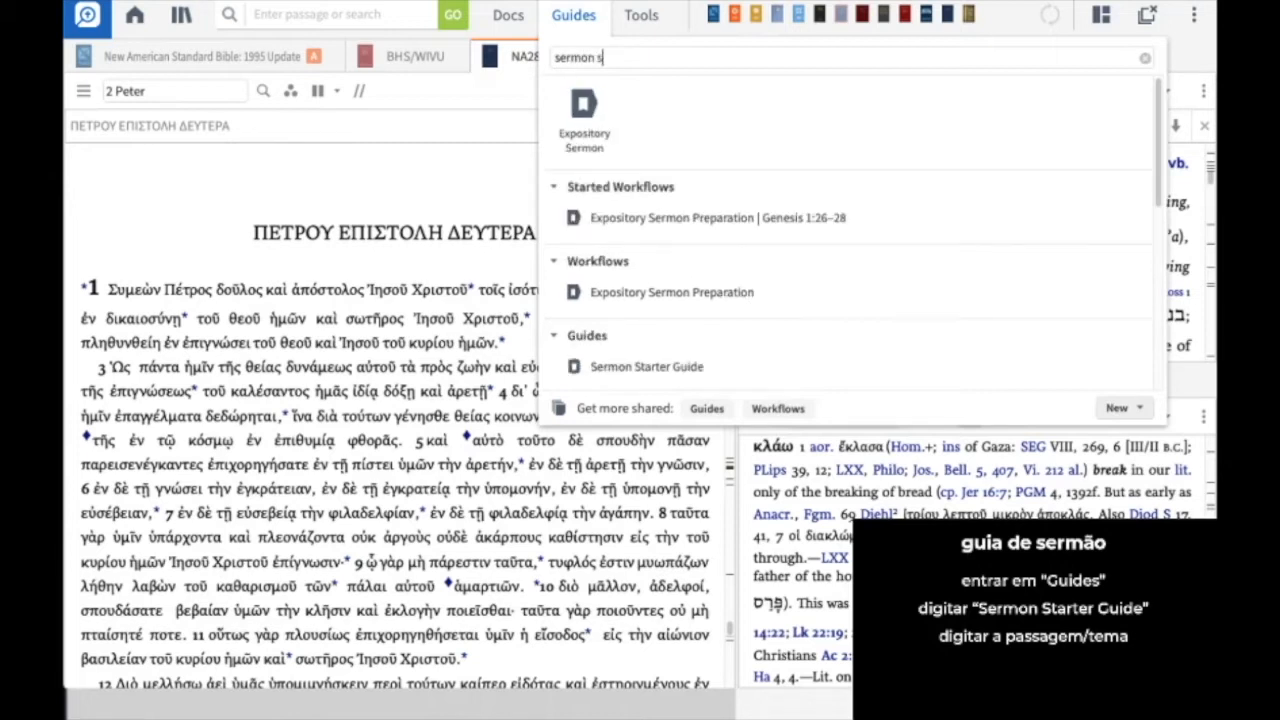
pyautogui.write('tar')
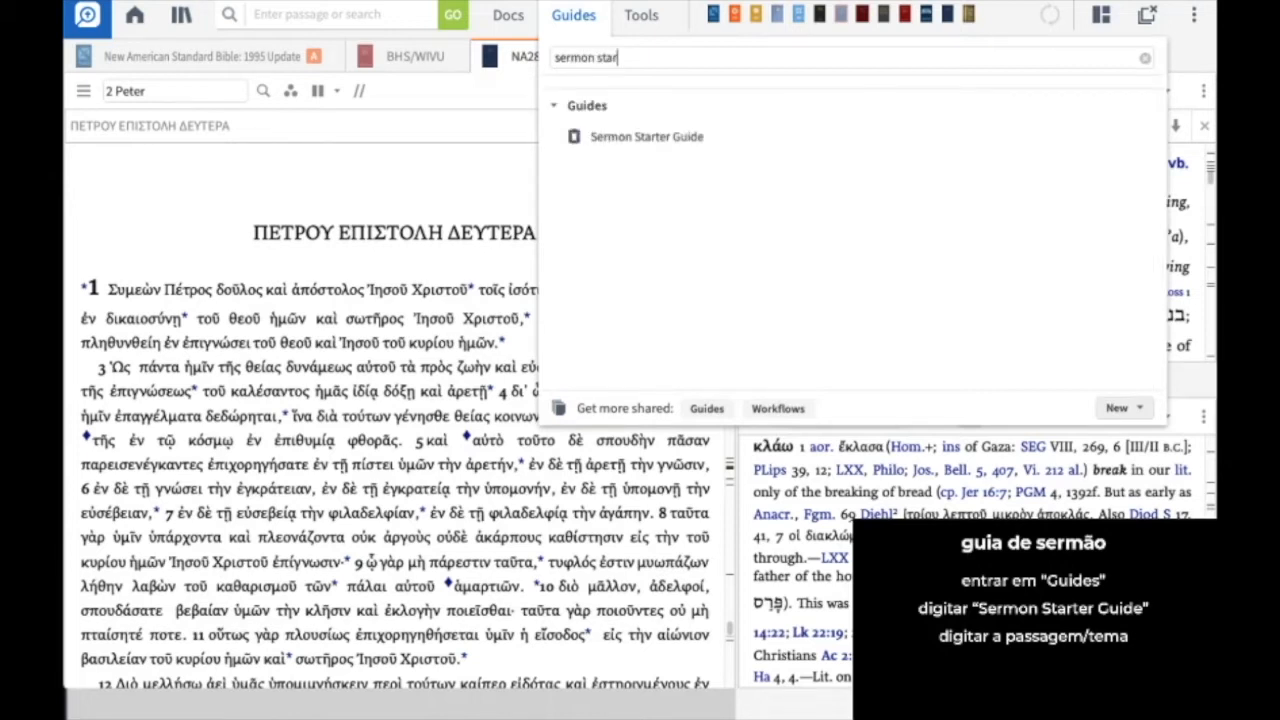
pyautogui.click(648, 138)
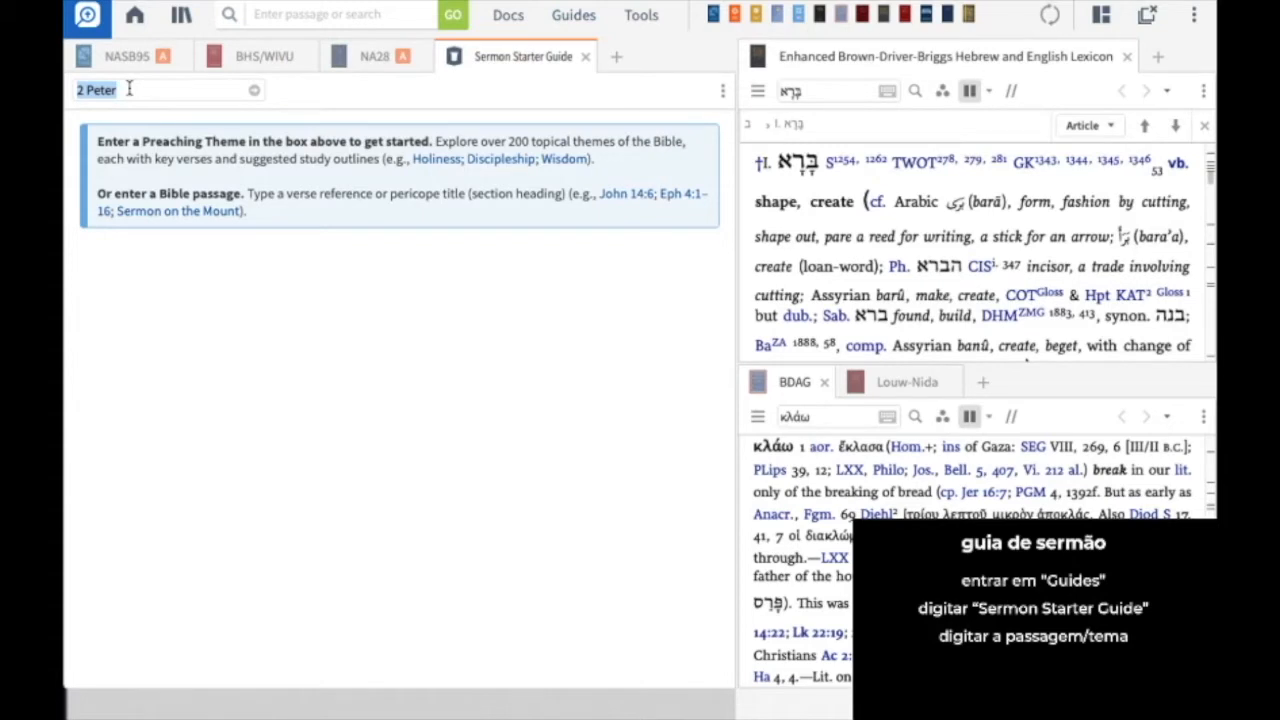
pyautogui.write('mar')
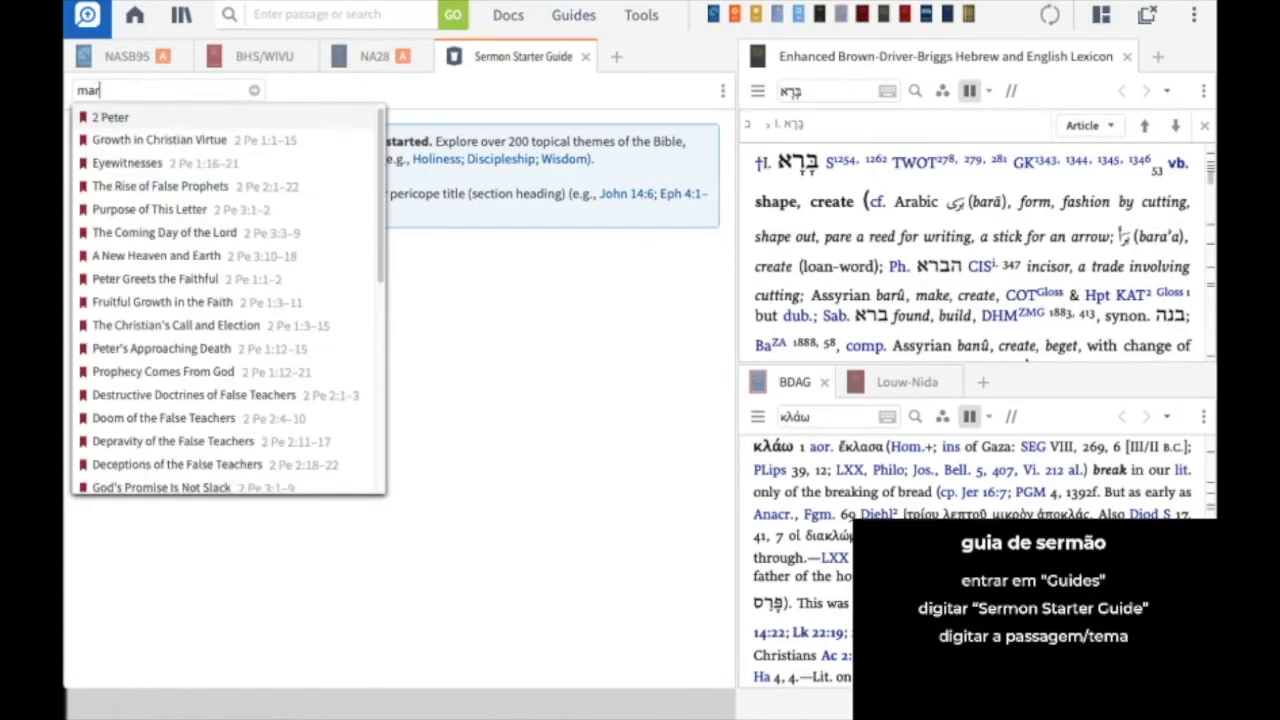
pyautogui.write('k 5')
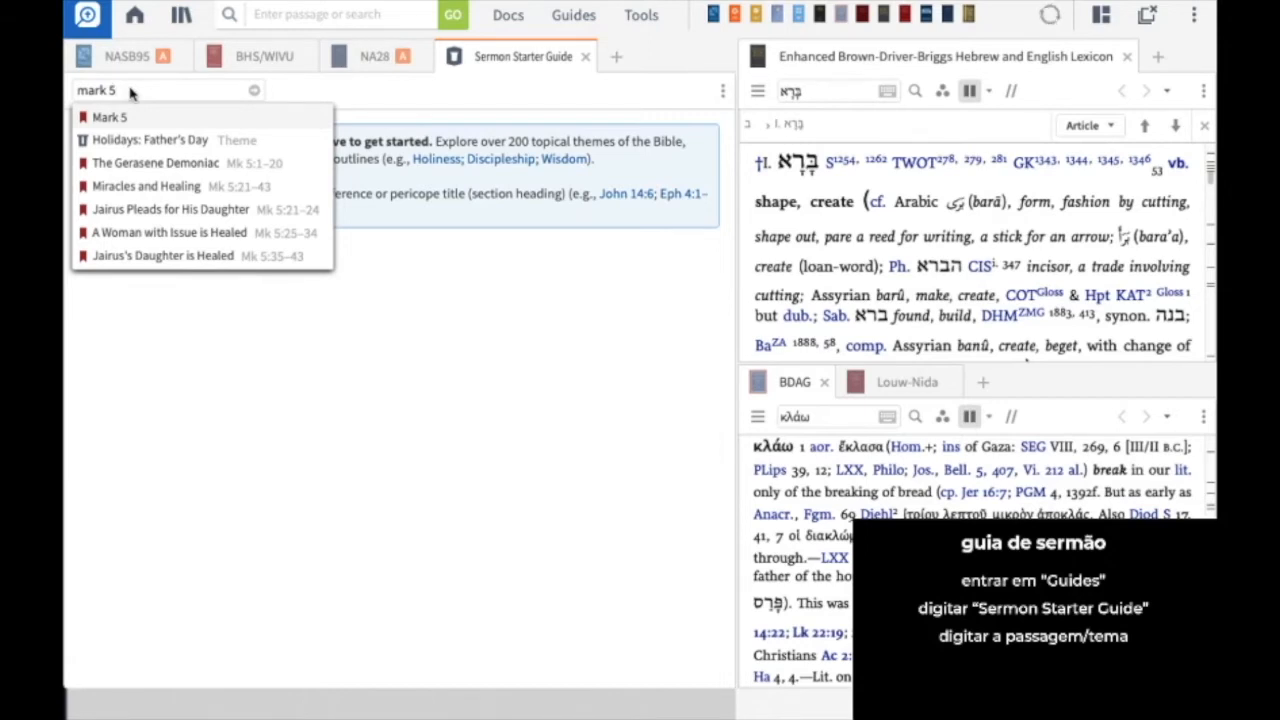
pyautogui.moveTo(143, 189)
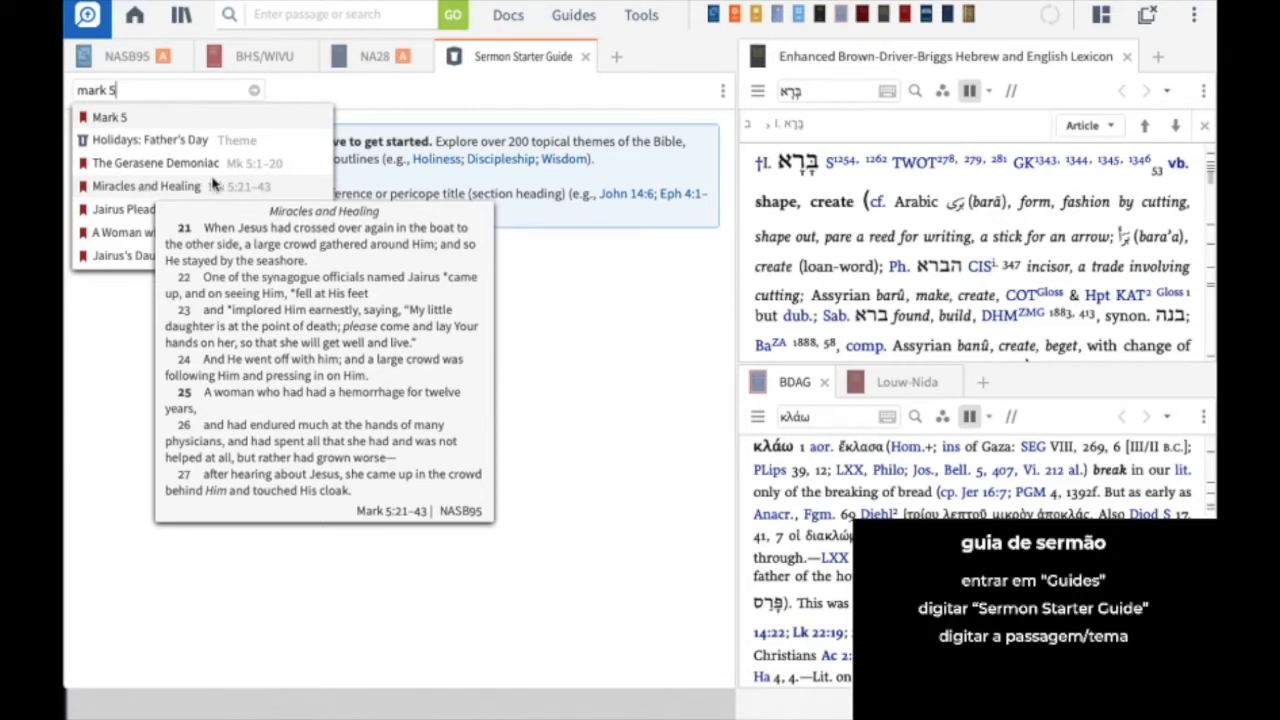
pyautogui.press('Escape')
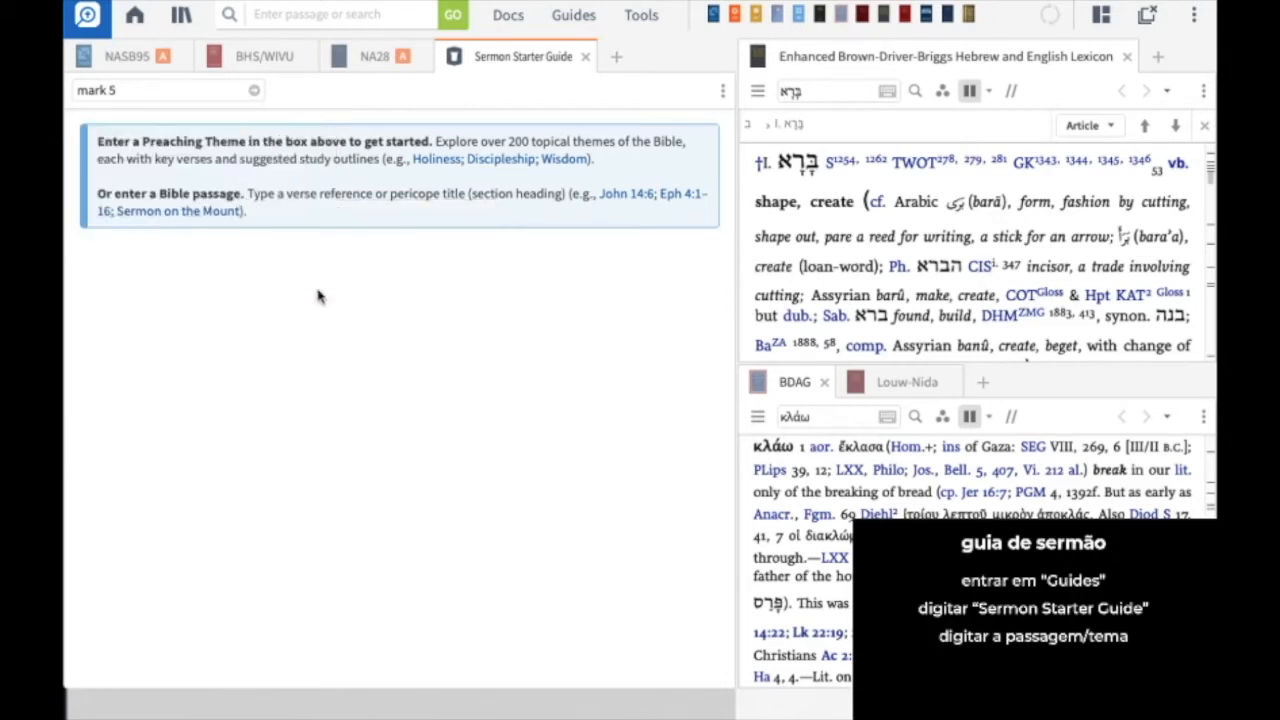
pyautogui.press('Return')
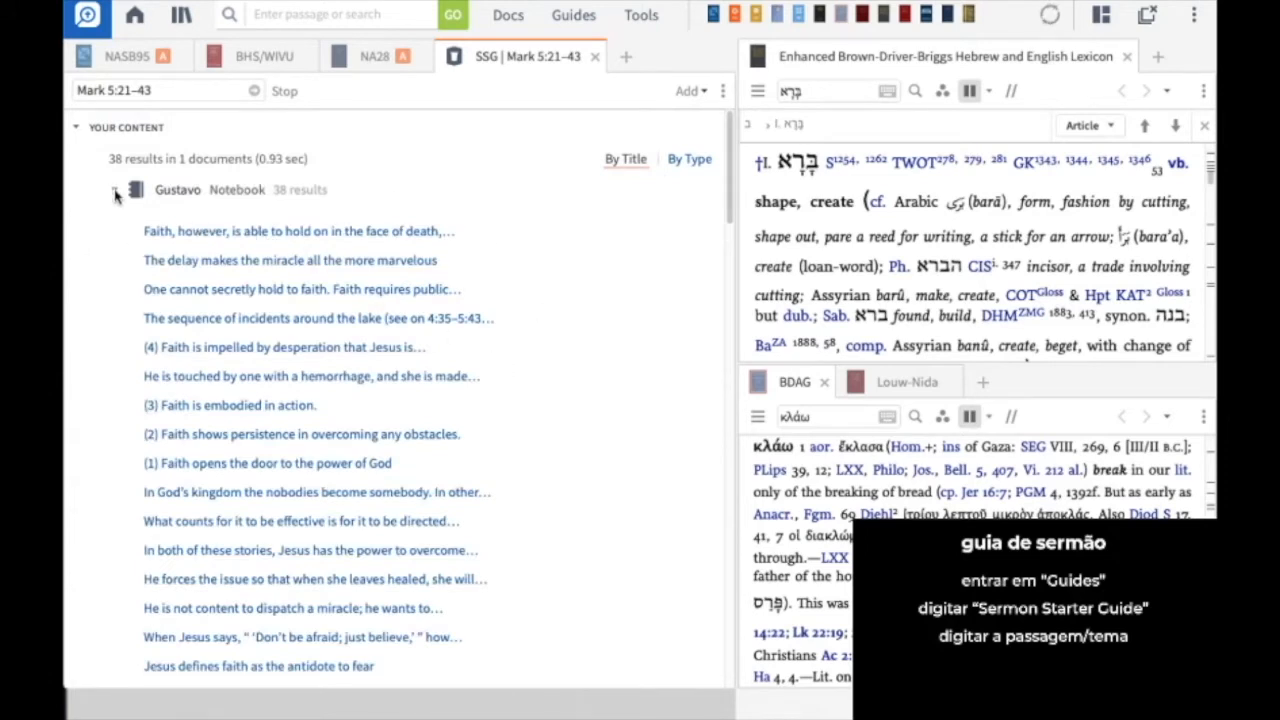
# Step: Collapse the notebook results in the sermon guide and check its Theme, Commentaries and Outlines sections
pyautogui.click(115, 192)
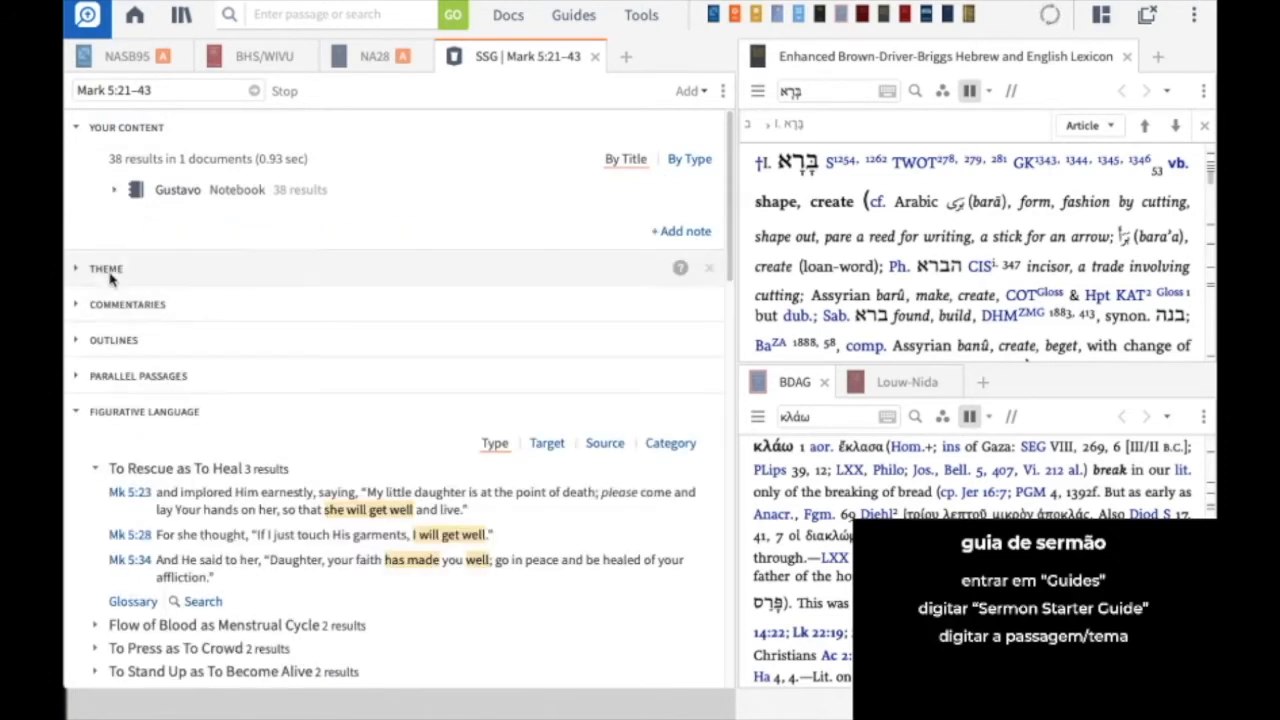
pyautogui.click(75, 270)
pyautogui.click(75, 270)
pyautogui.click(76, 308)
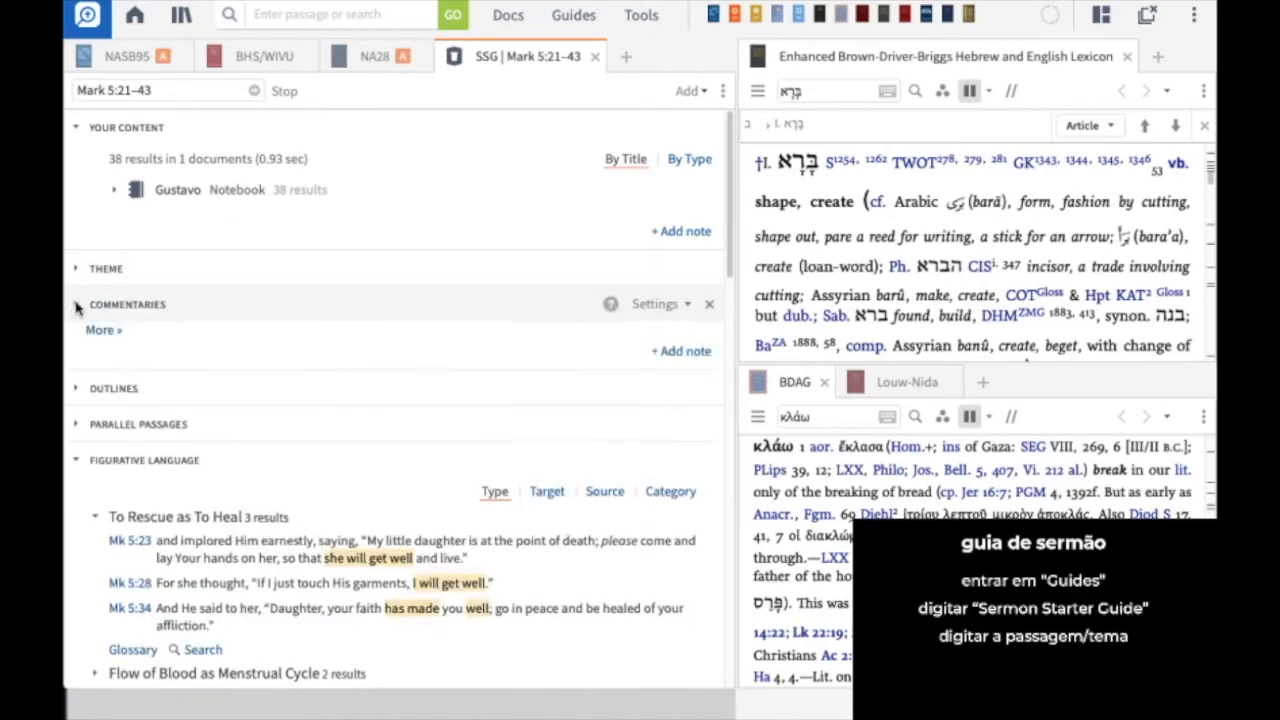
pyautogui.click(76, 308)
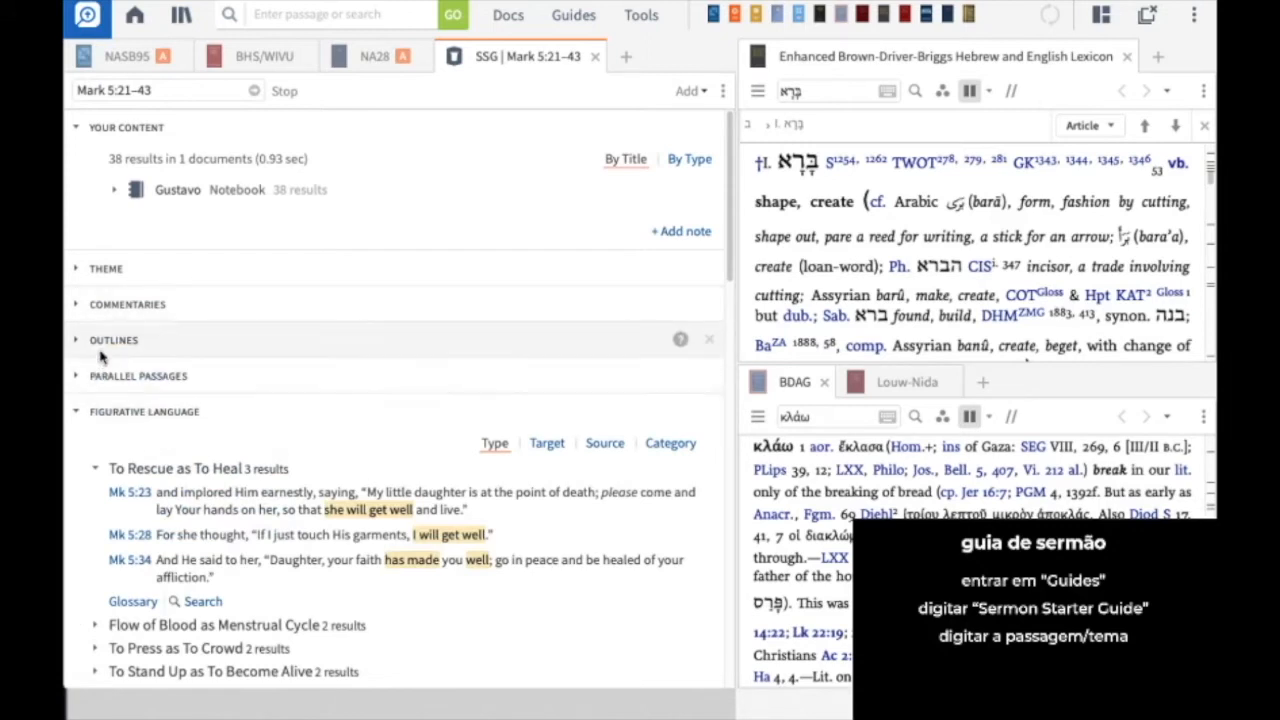
pyautogui.click(76, 341)
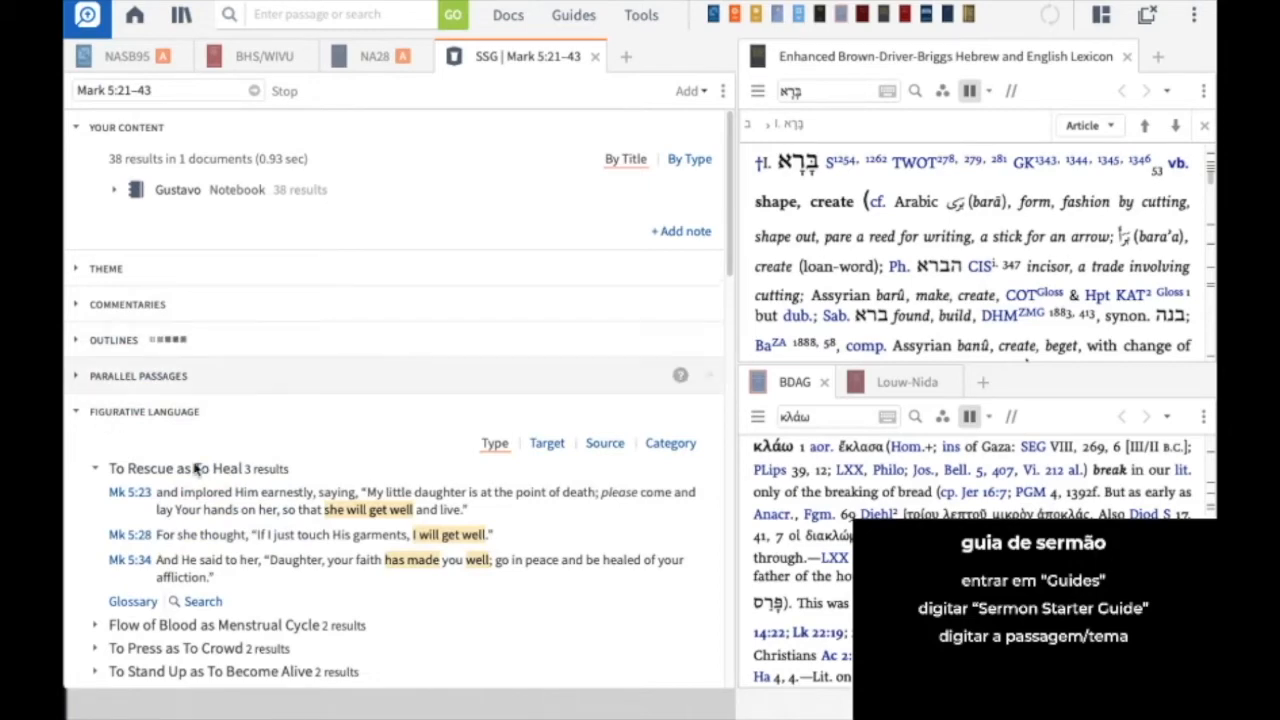
# Step: Look through the sermon guide's remaining sections, from Figurative Language to Faithlife Media, and close the guide
pyautogui.scroll(-1, 377, 516)
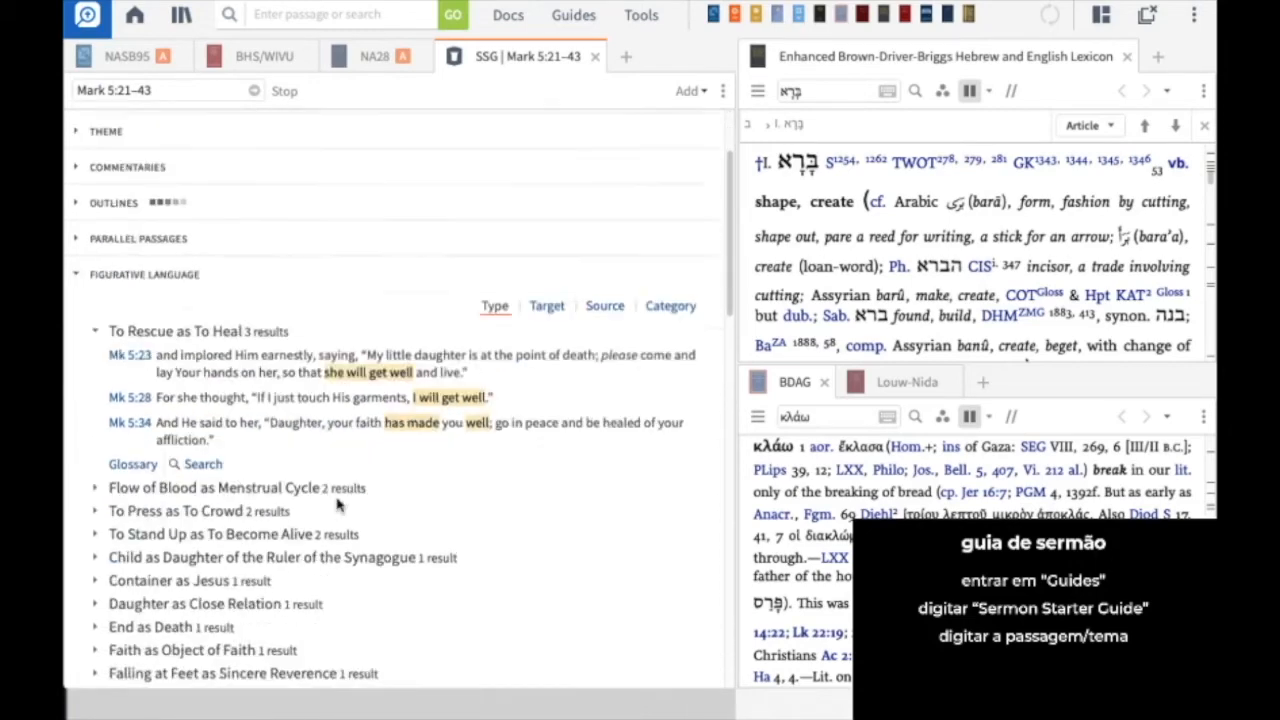
pyautogui.scroll(-7, 337, 505)
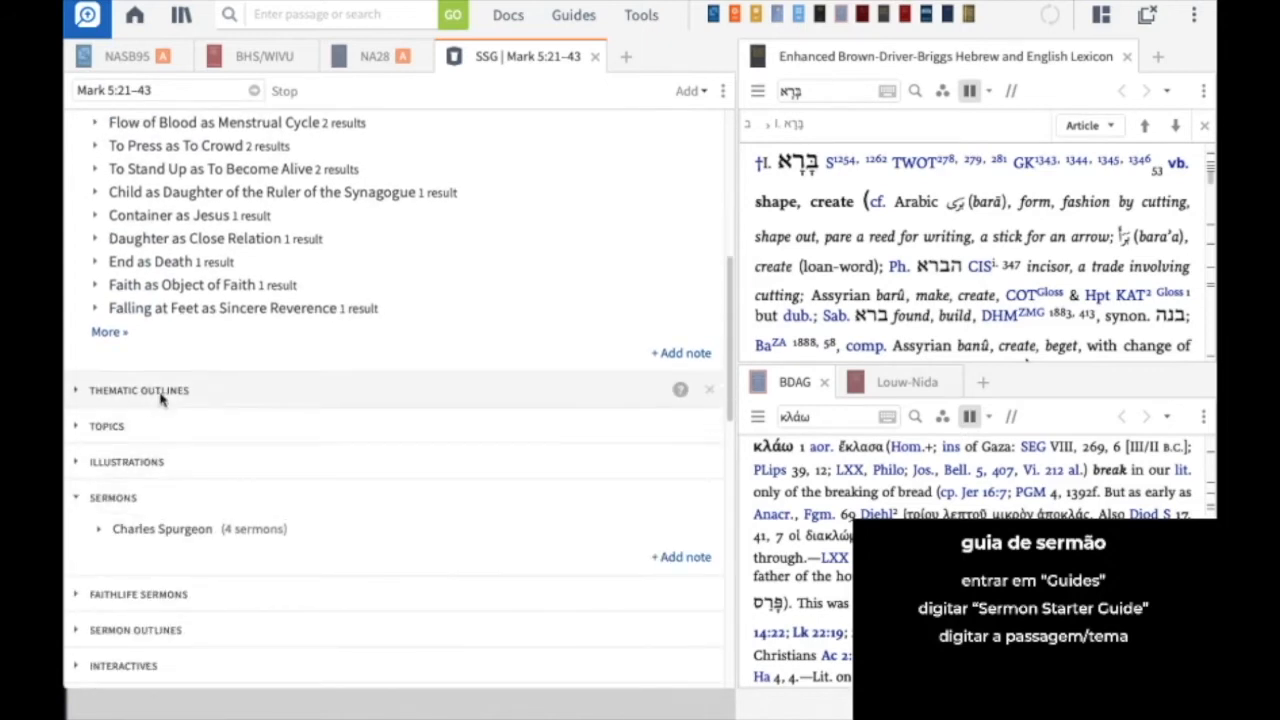
pyautogui.scroll(-1, 330, 430)
pyautogui.scroll(-4, 415, 502)
pyautogui.scroll(-9, 420, 505)
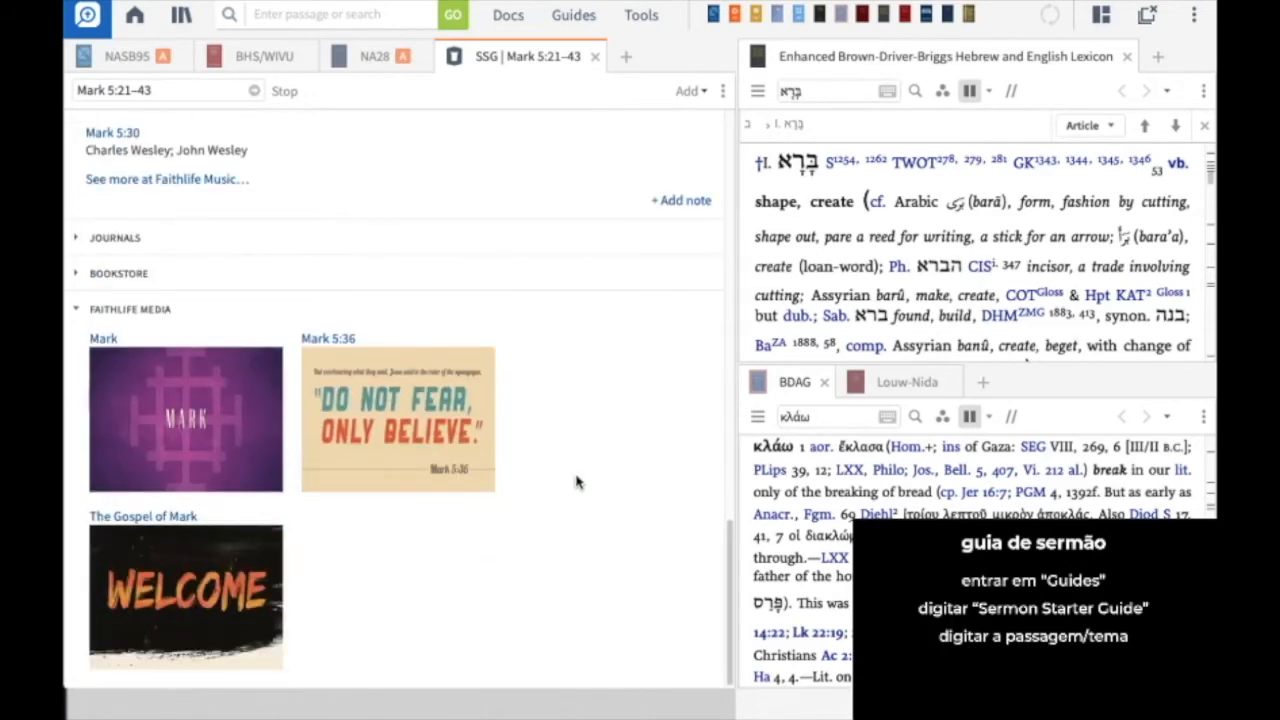
pyautogui.scroll(8, 574, 485)
pyautogui.scroll(8, 573, 476)
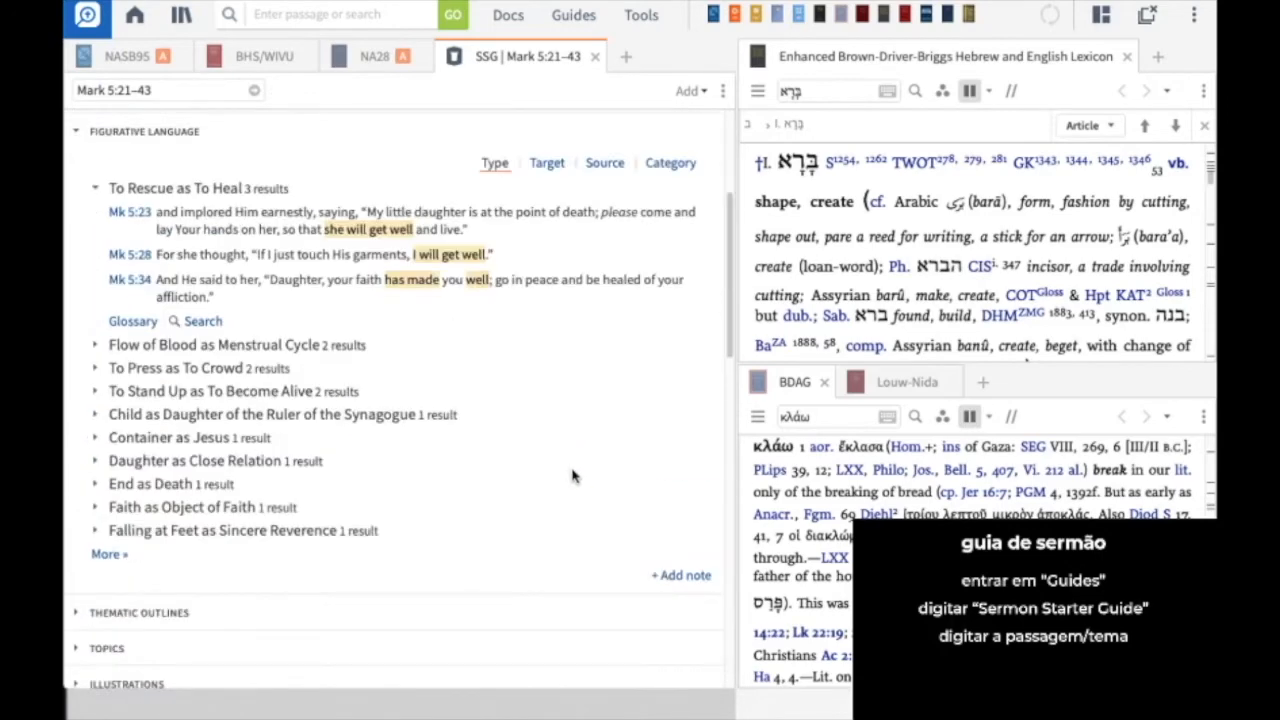
pyautogui.scroll(-15, 240, 600)
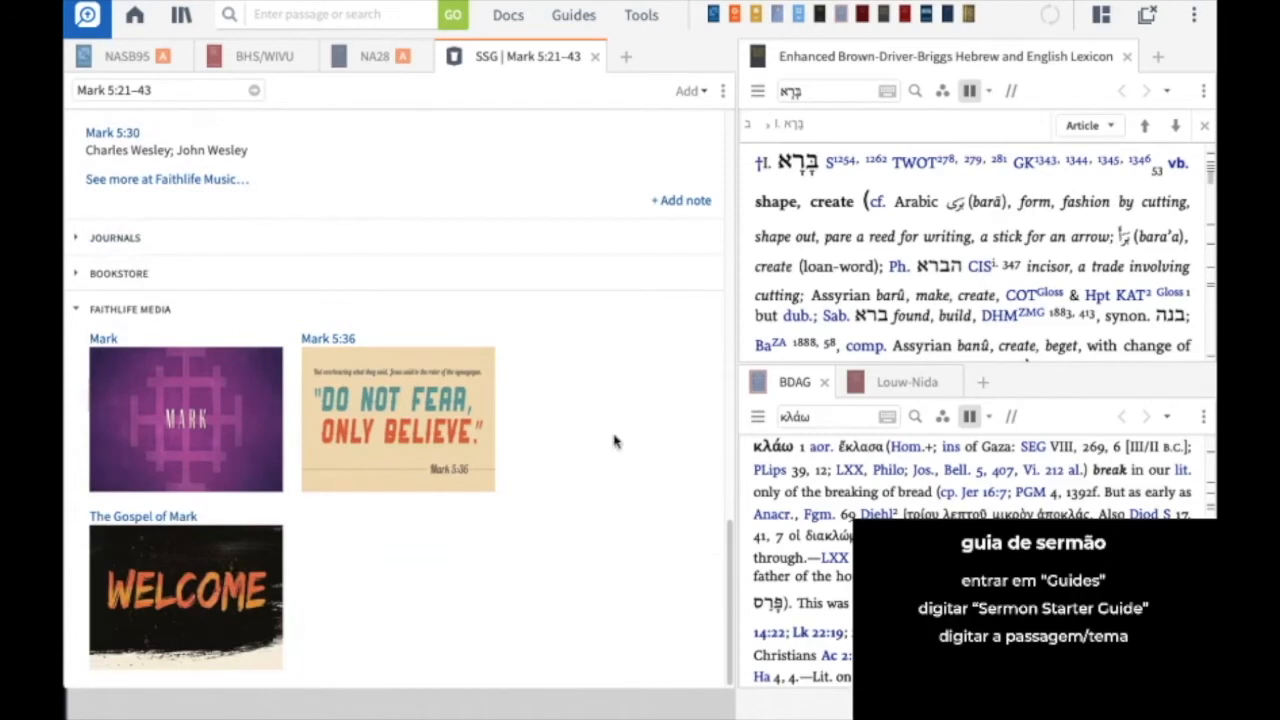
pyautogui.scroll(15, 614, 442)
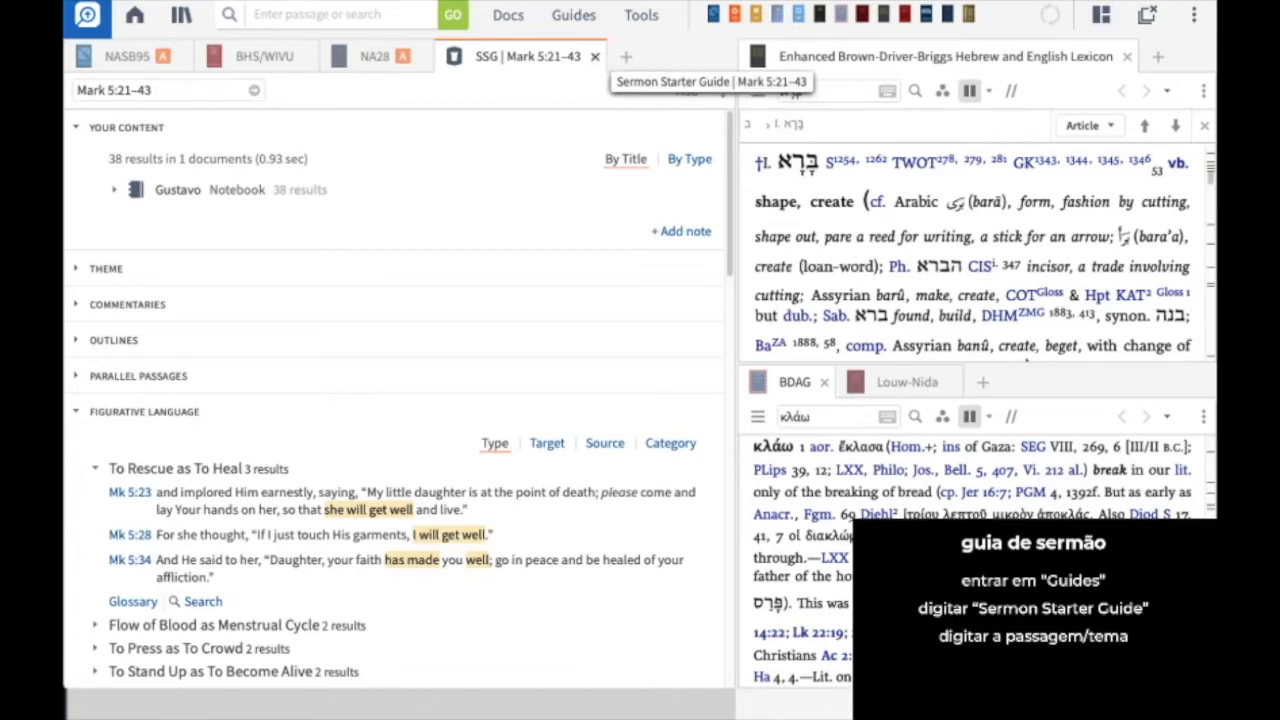
pyautogui.click(595, 56)
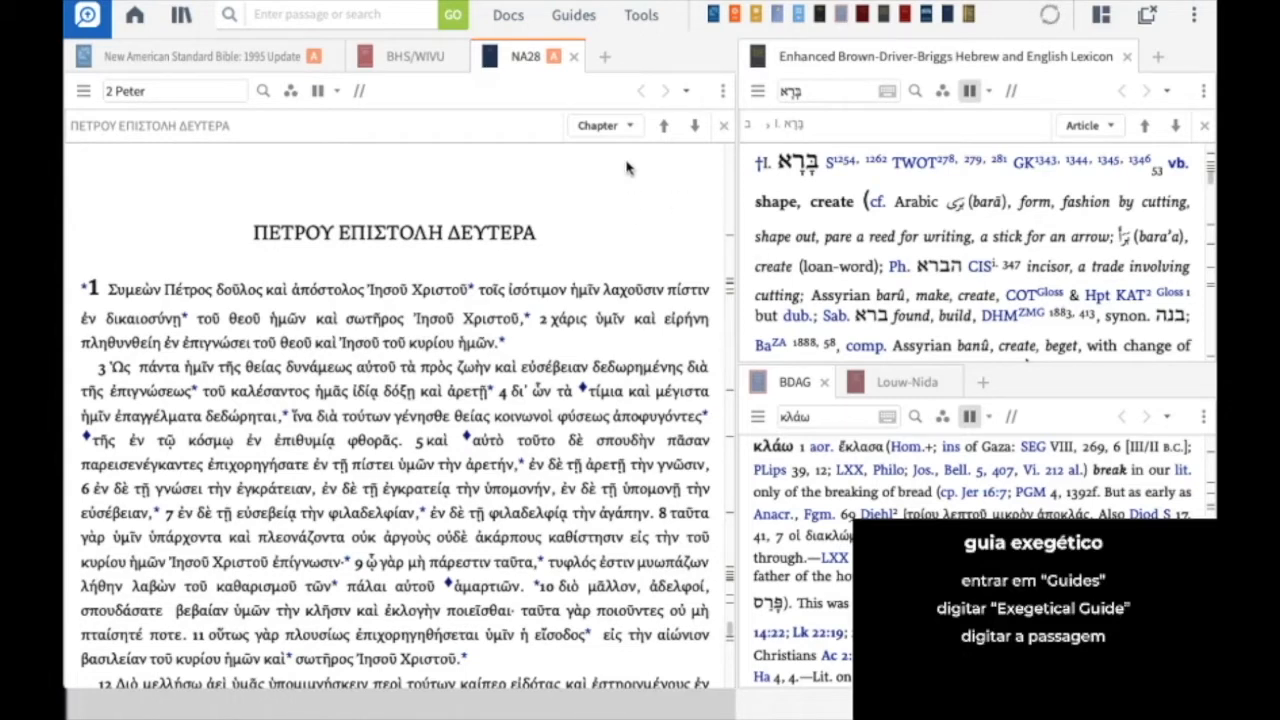
# Step: Find the Exegetical Guide among the guides and run it on Mark 5:21–43
pyautogui.click(587, 22)
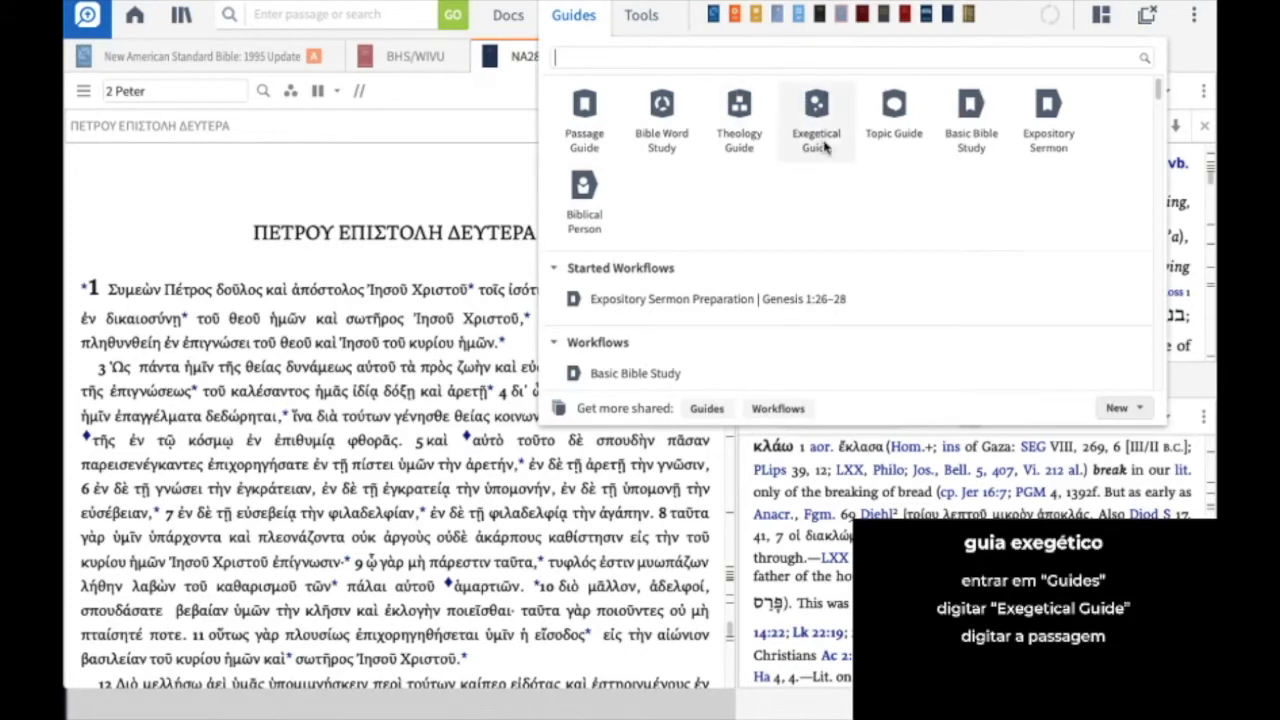
pyautogui.write('ex')
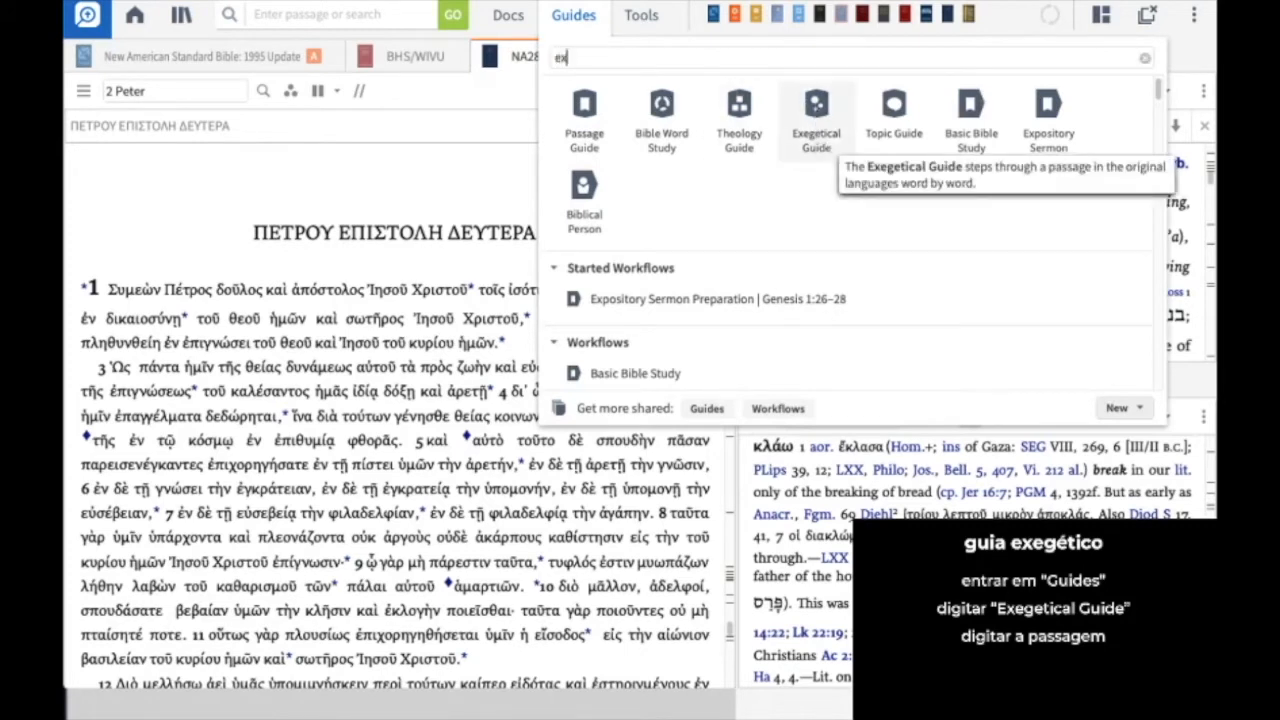
pyautogui.write('egeti')
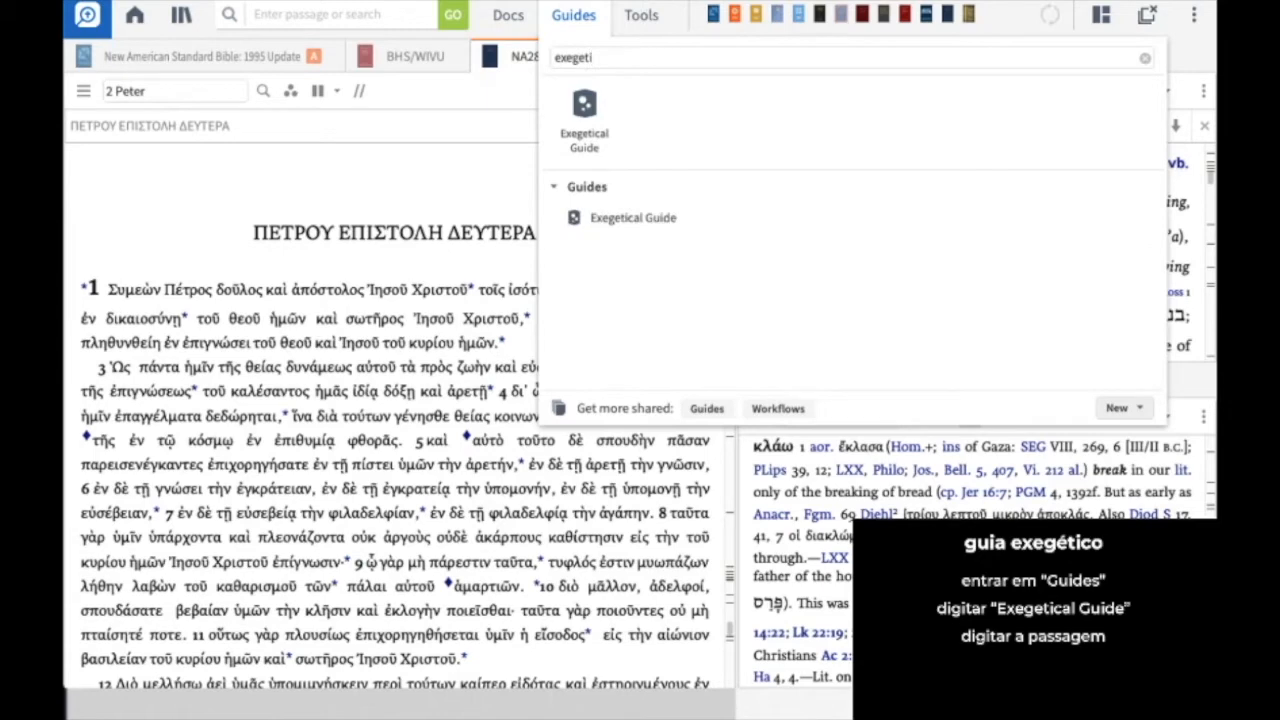
pyautogui.click(631, 218)
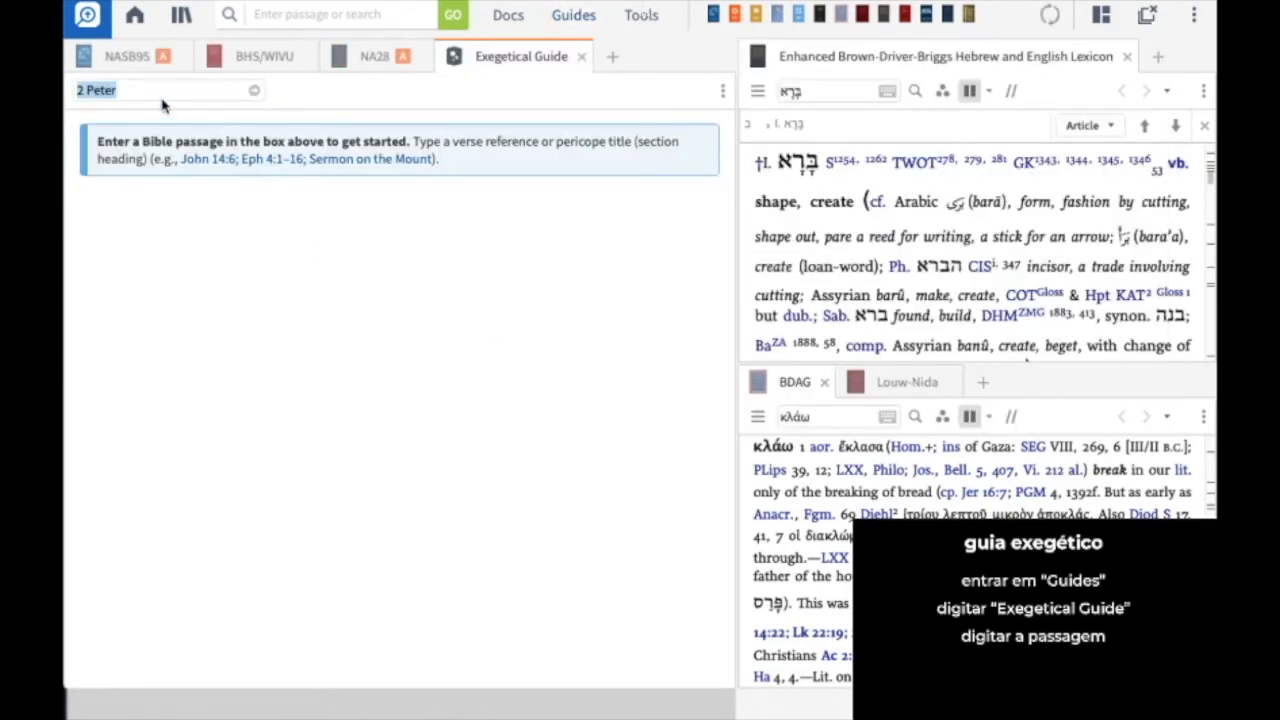
pyautogui.write('mark')
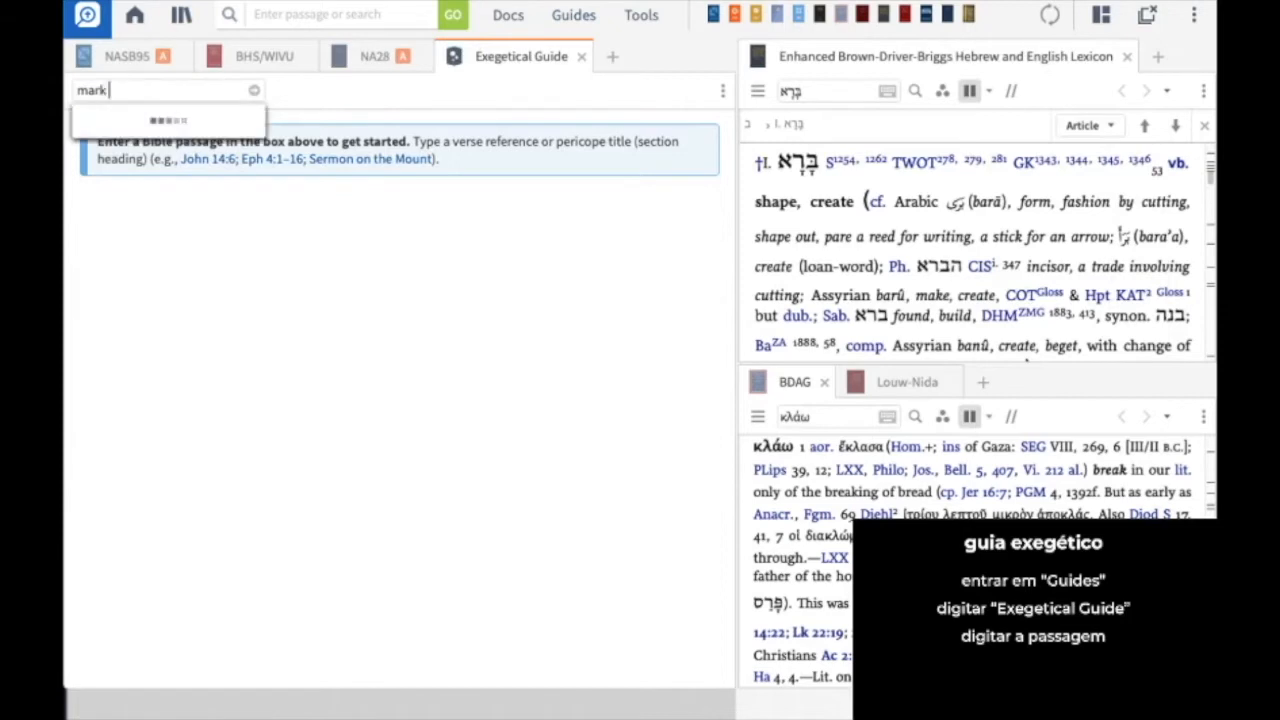
pyautogui.write(' 5:21-')
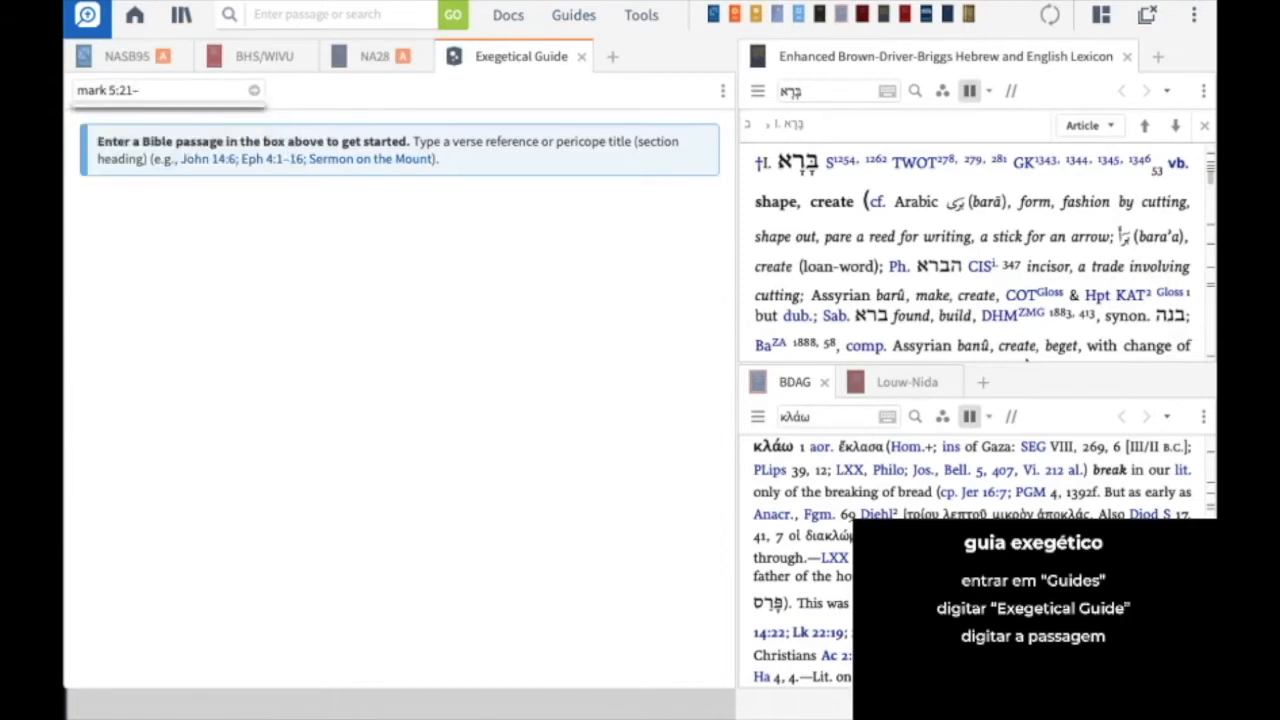
pyautogui.write('43')
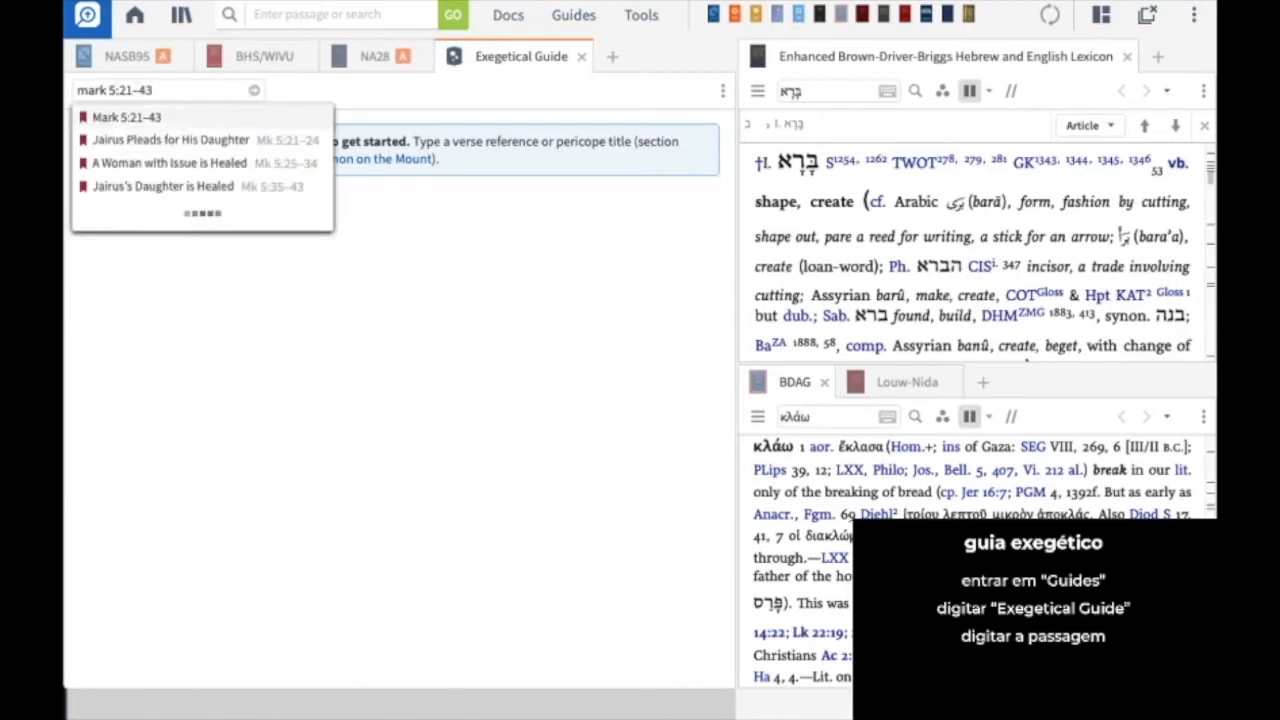
pyautogui.press('Return')
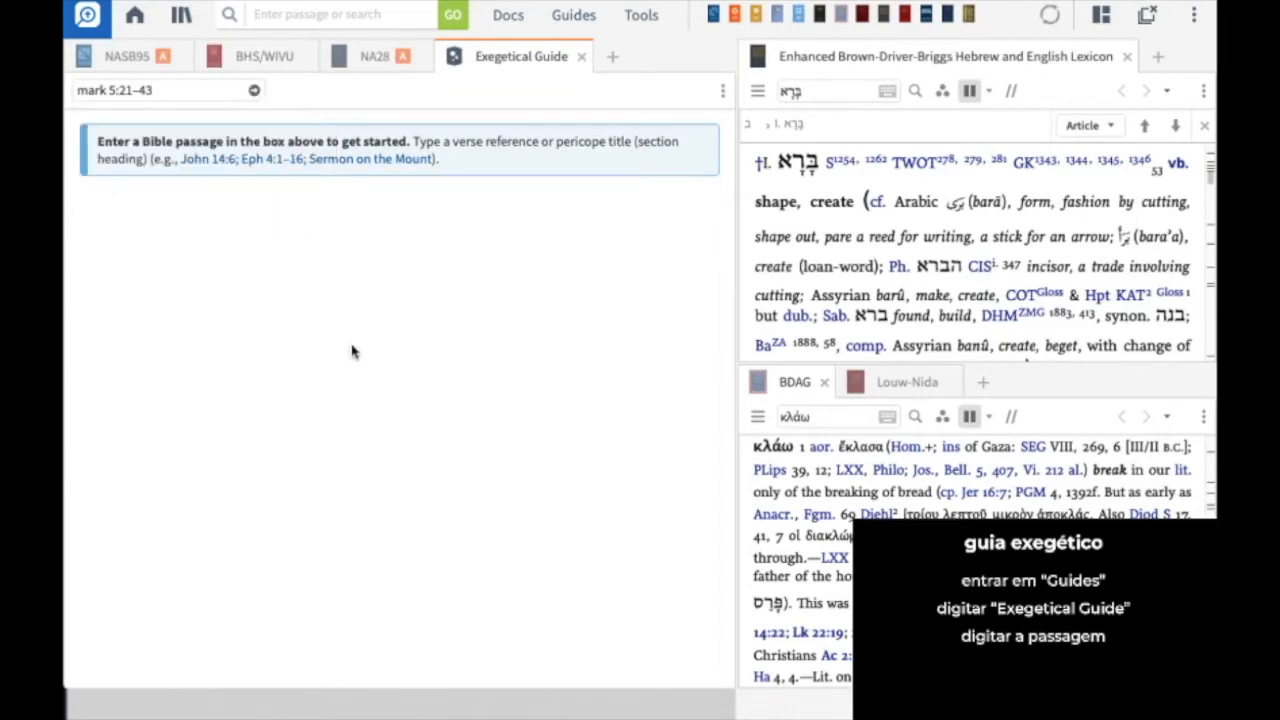
pyautogui.press('Return')
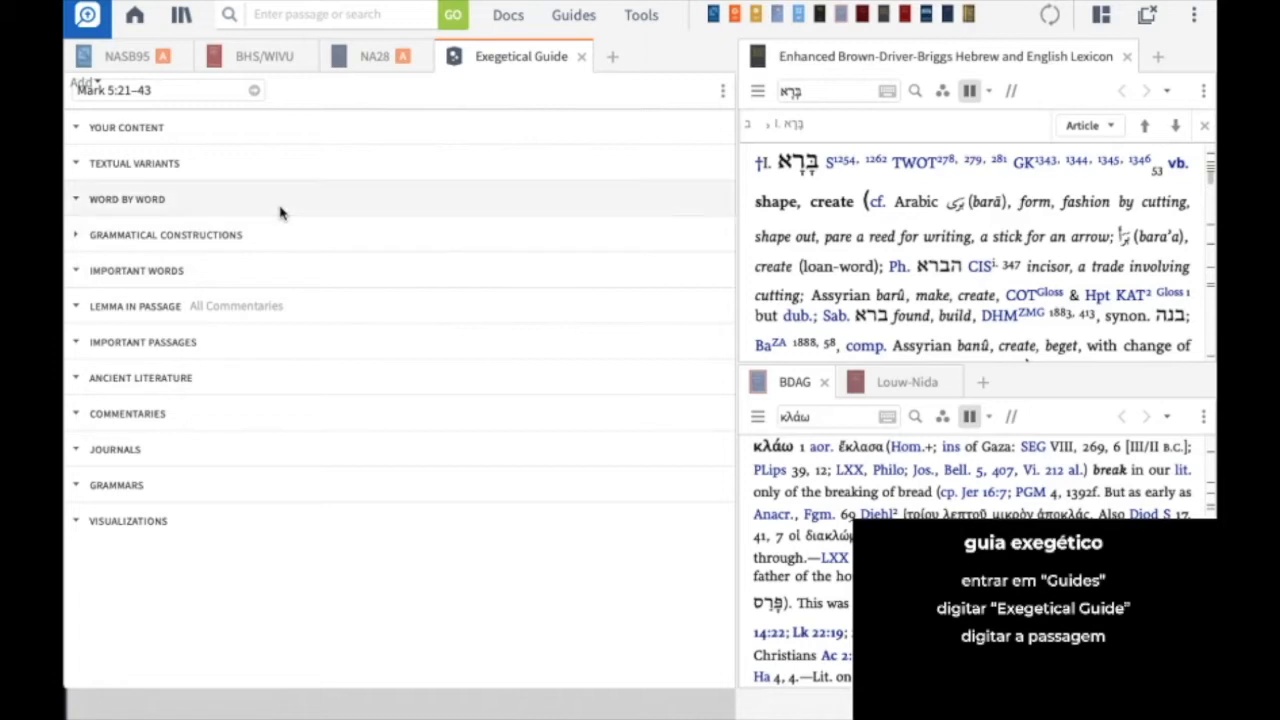
# Step: Collapse the notebook results in the exegetical guide, along with its Textual Variants and Your Content sections
pyautogui.click(94, 134)
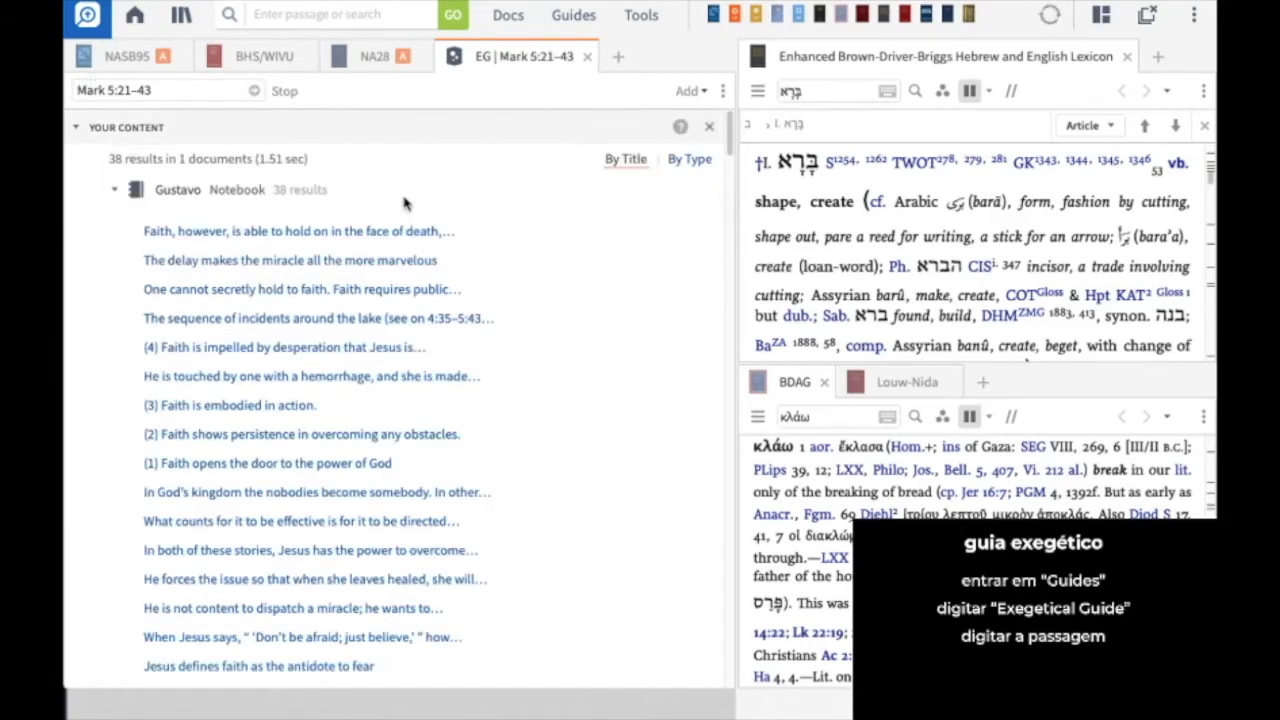
pyautogui.click(115, 194)
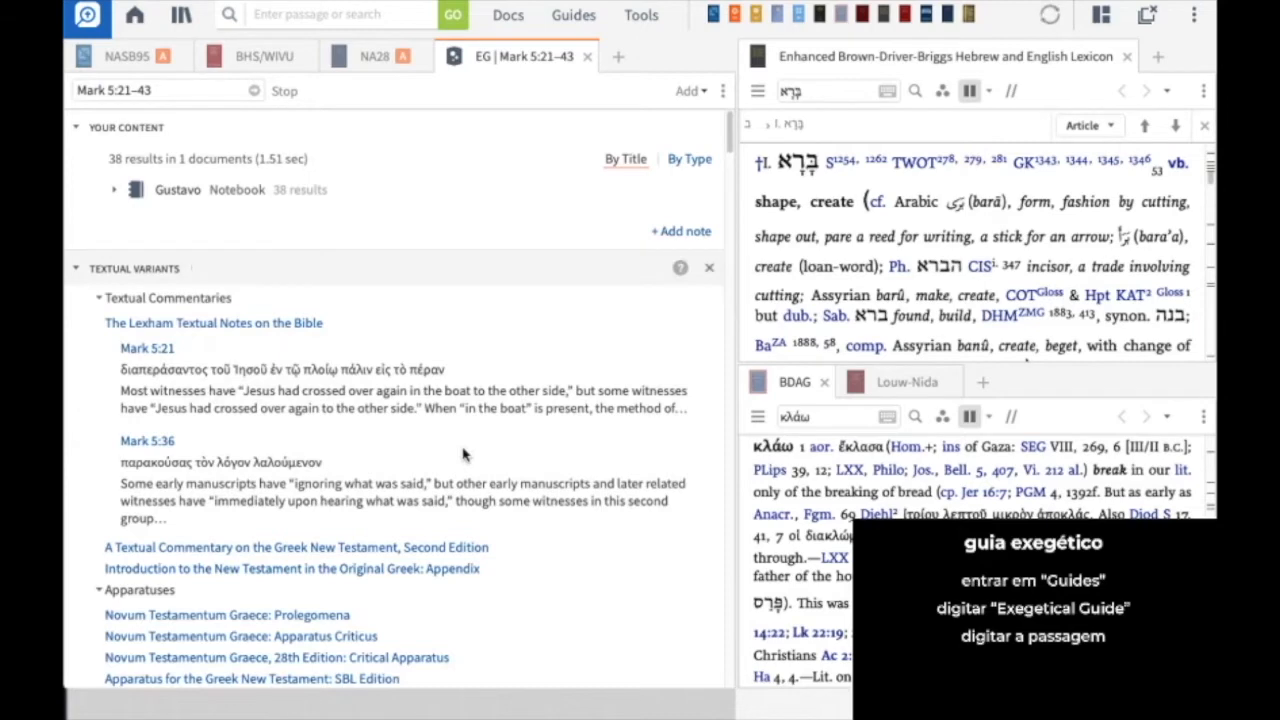
pyautogui.scroll(-1, 185, 389)
pyautogui.click(99, 277)
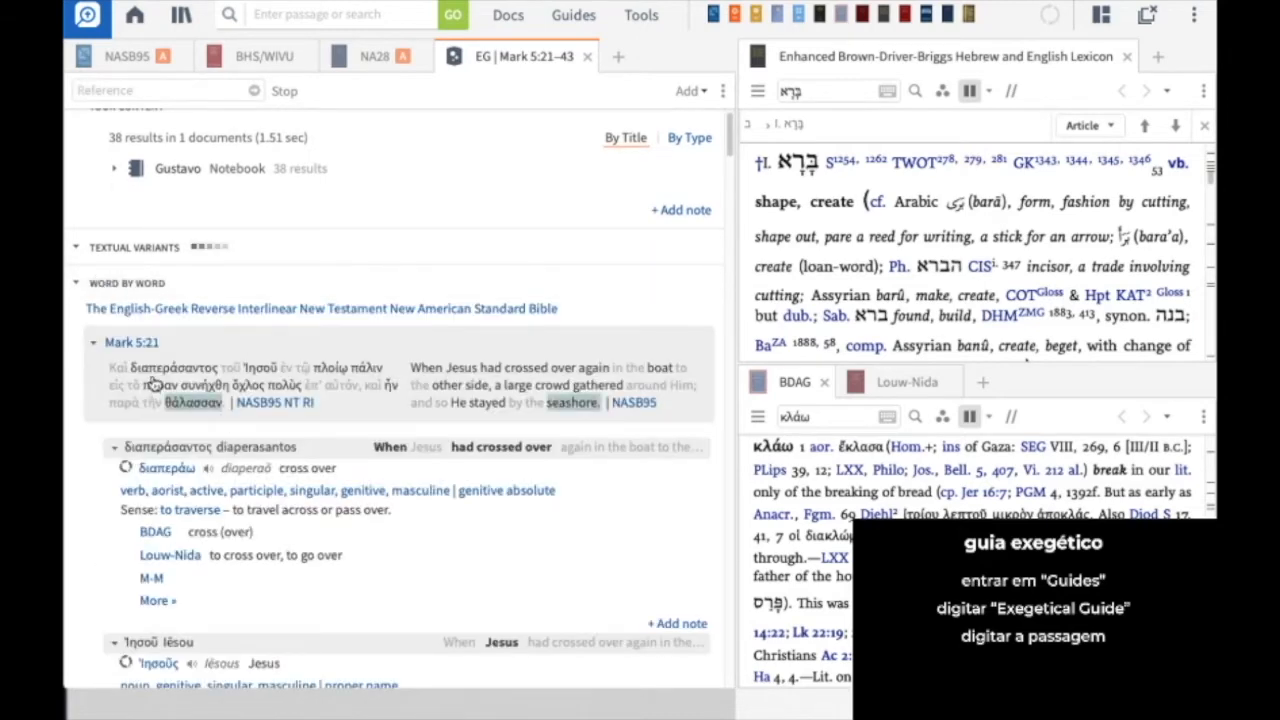
pyautogui.click(76, 252)
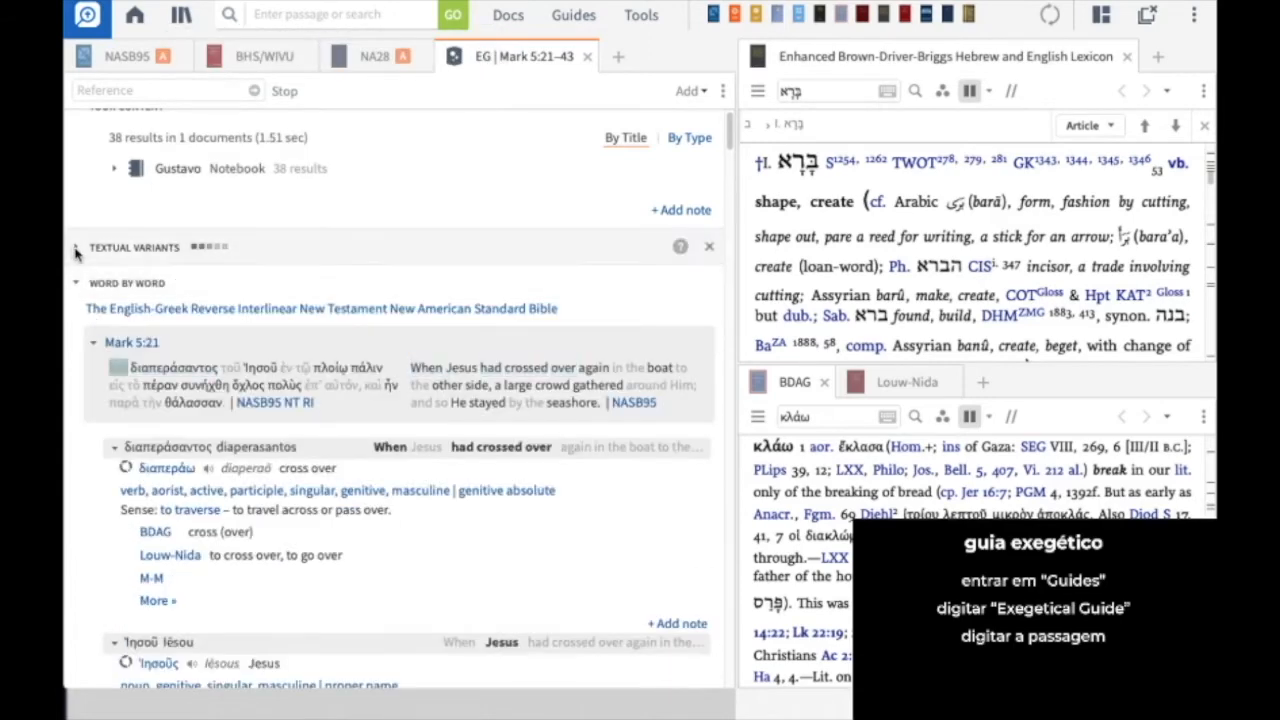
pyautogui.scroll(1, 110, 260)
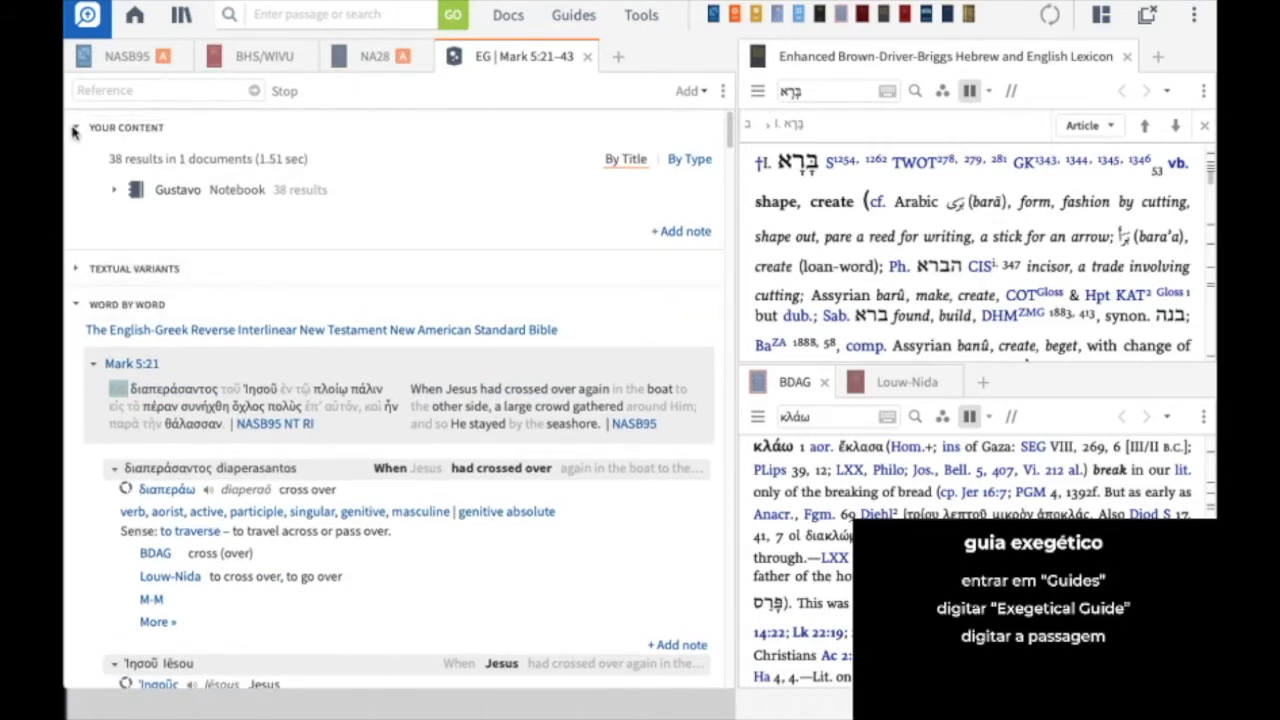
pyautogui.click(76, 128)
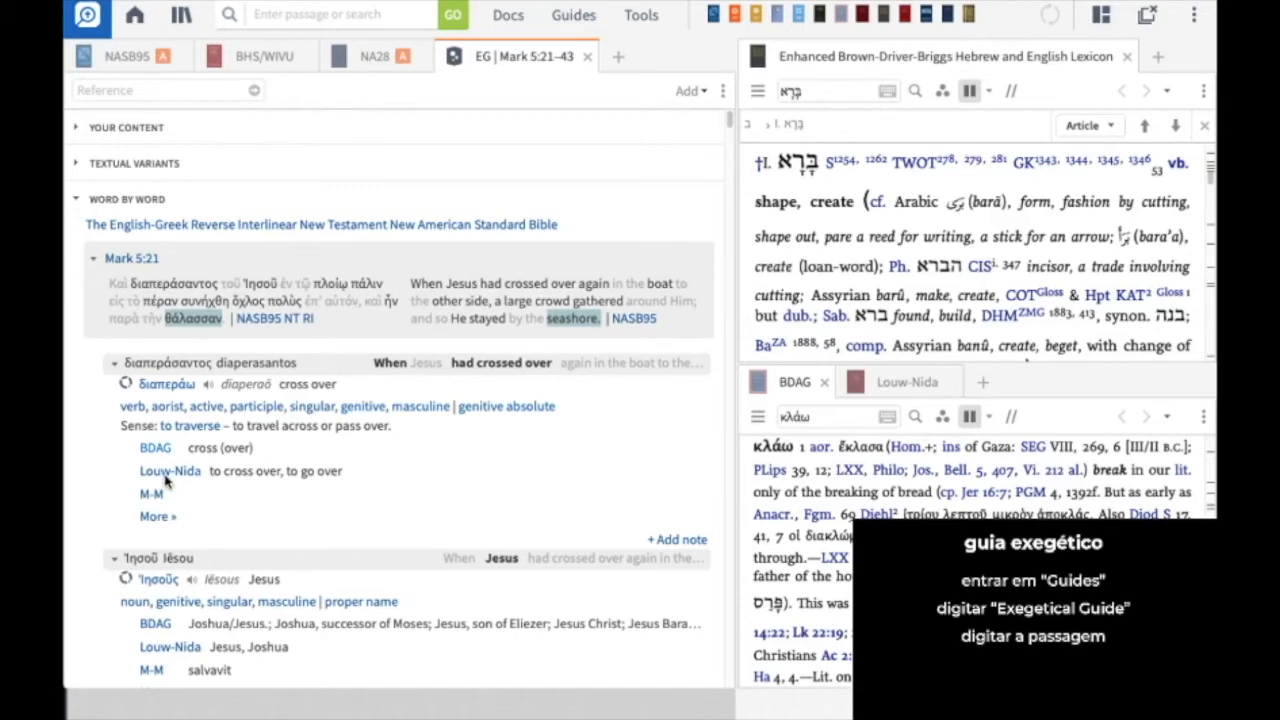
# Step: Check the Word by Word entries, collapse the Mark 5:21 and Mark 5:22 details, and collapse the whole section
pyautogui.scroll(-3, 440, 487)
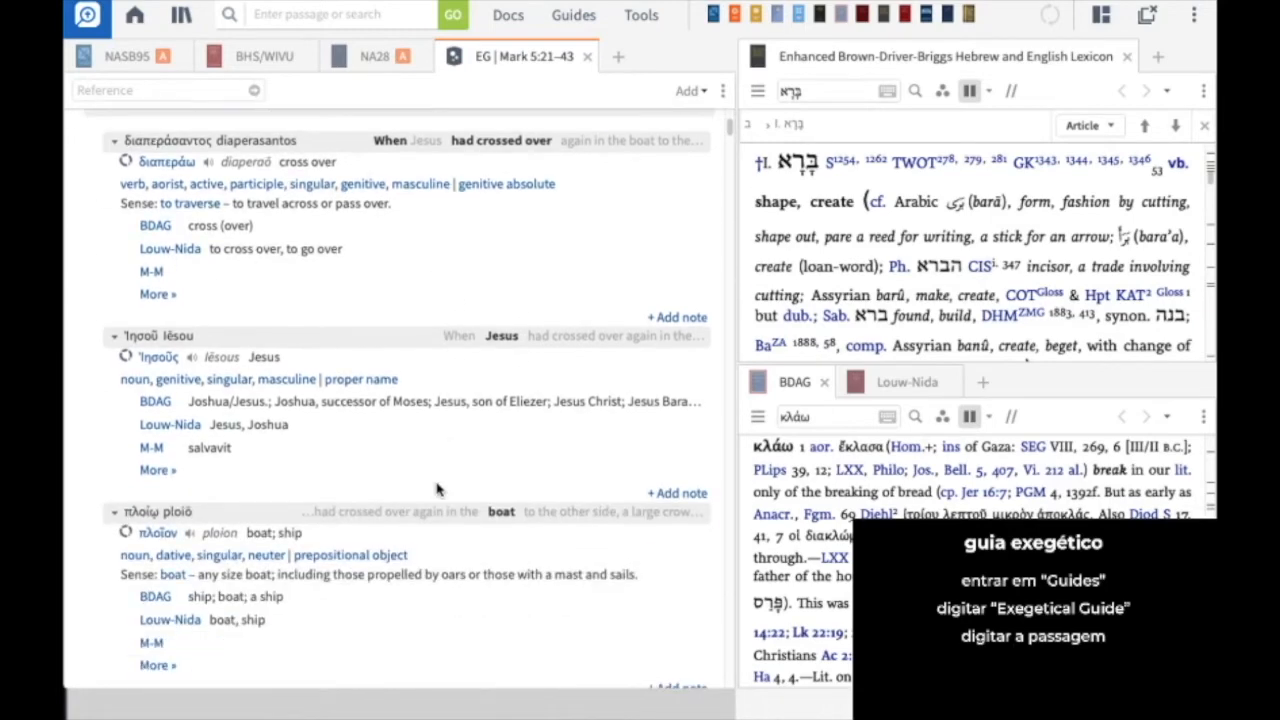
pyautogui.scroll(-2, 437, 489)
pyautogui.scroll(5, 437, 489)
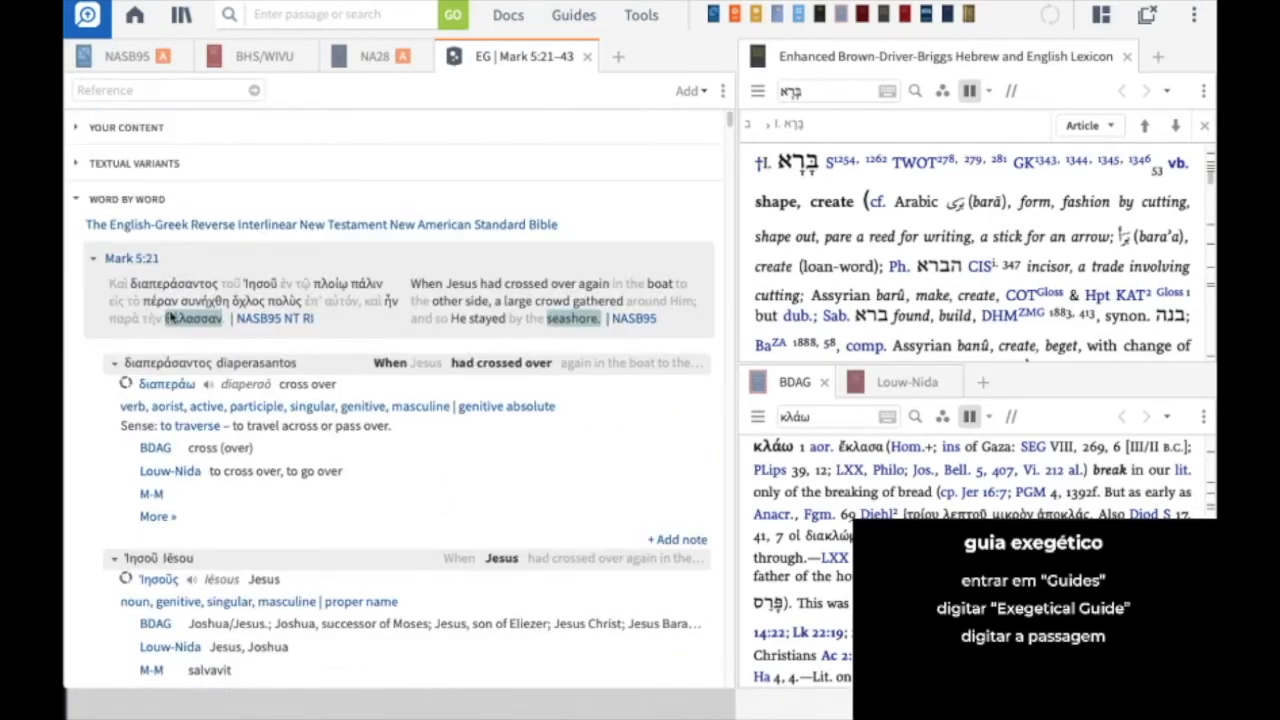
pyautogui.click(93, 260)
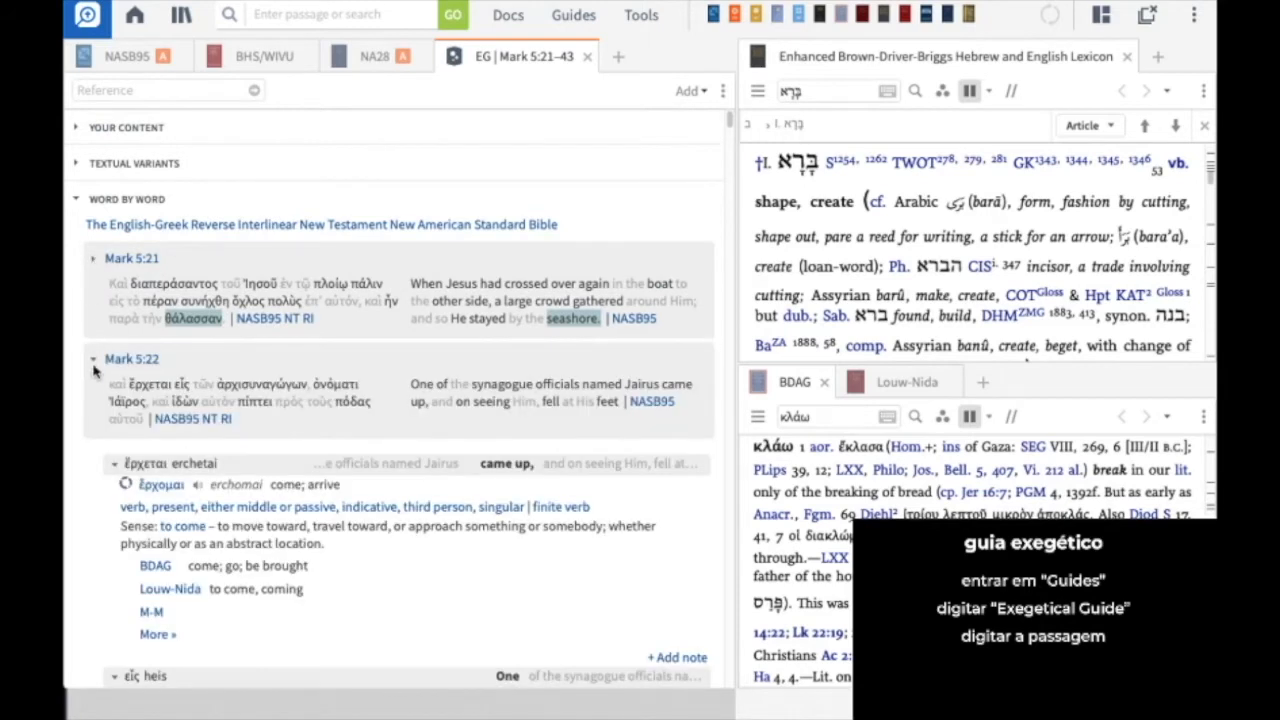
pyautogui.click(93, 359)
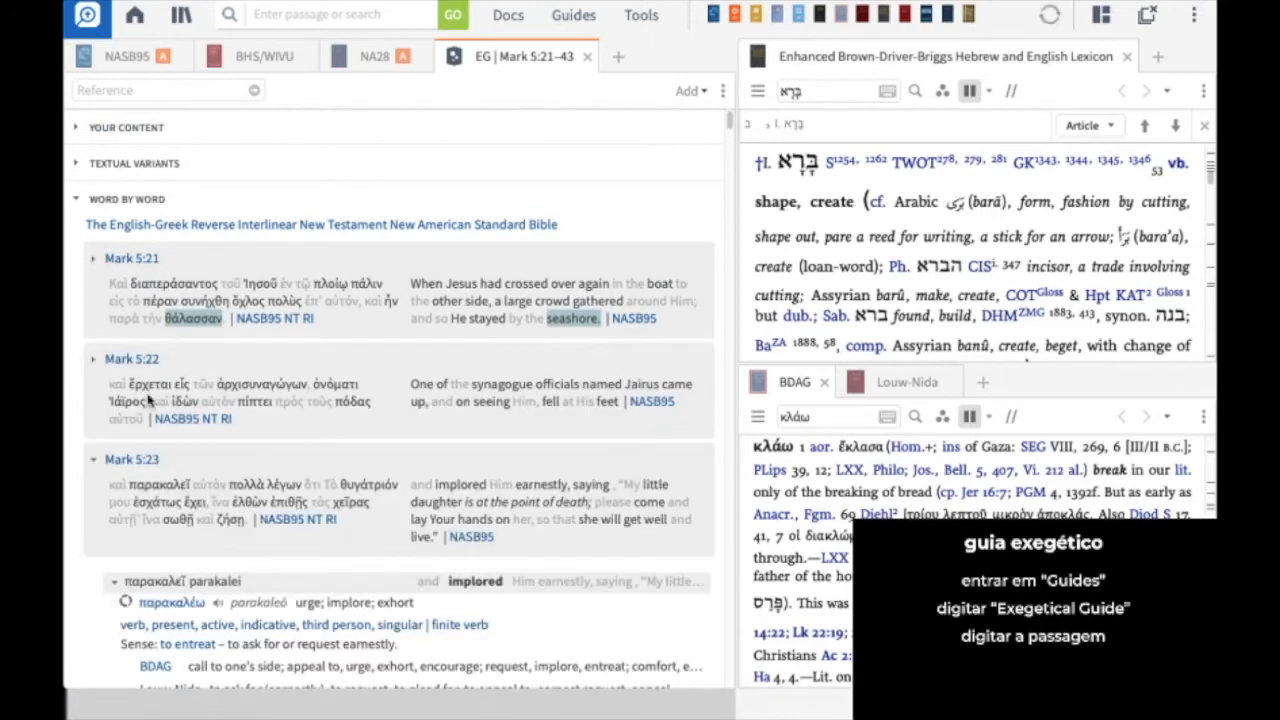
pyautogui.click(77, 200)
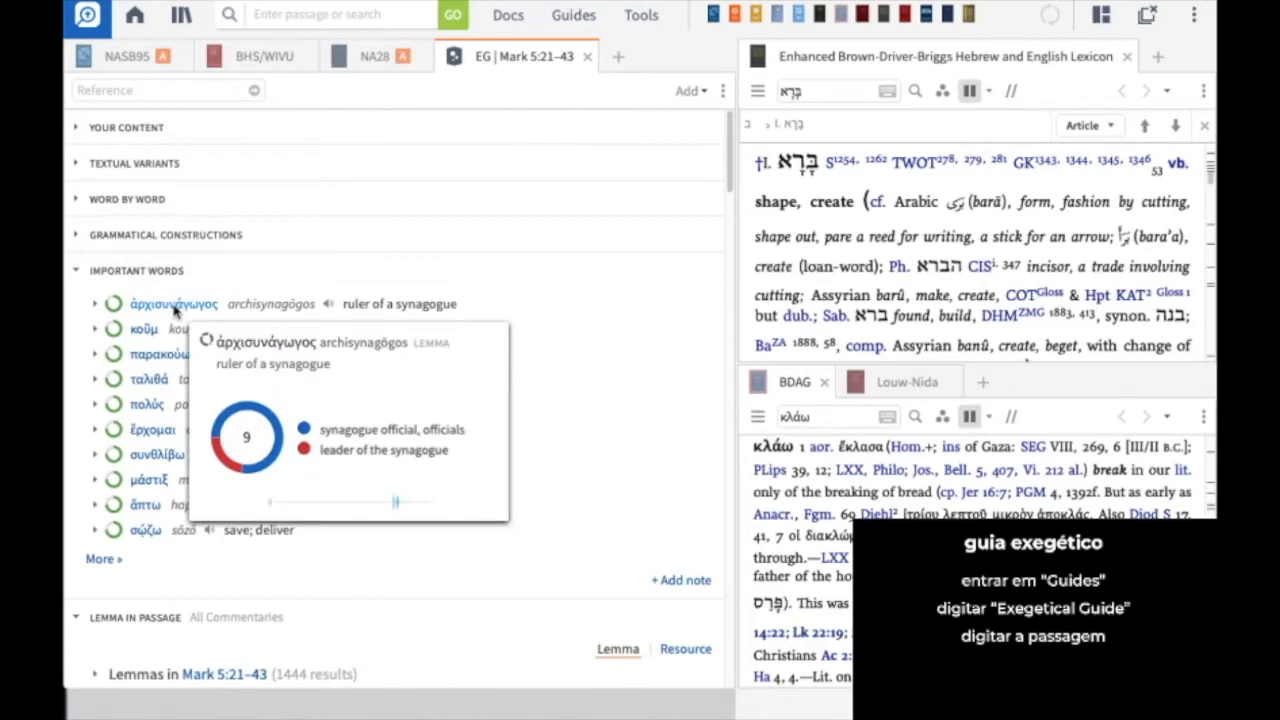
# Step: Collapse the exegetical guide's Ancient Literature, Commentaries, Journals, Grammars and Visualizations sections, leaving Important Passages expanded
pyautogui.scroll(-5, 435, 476)
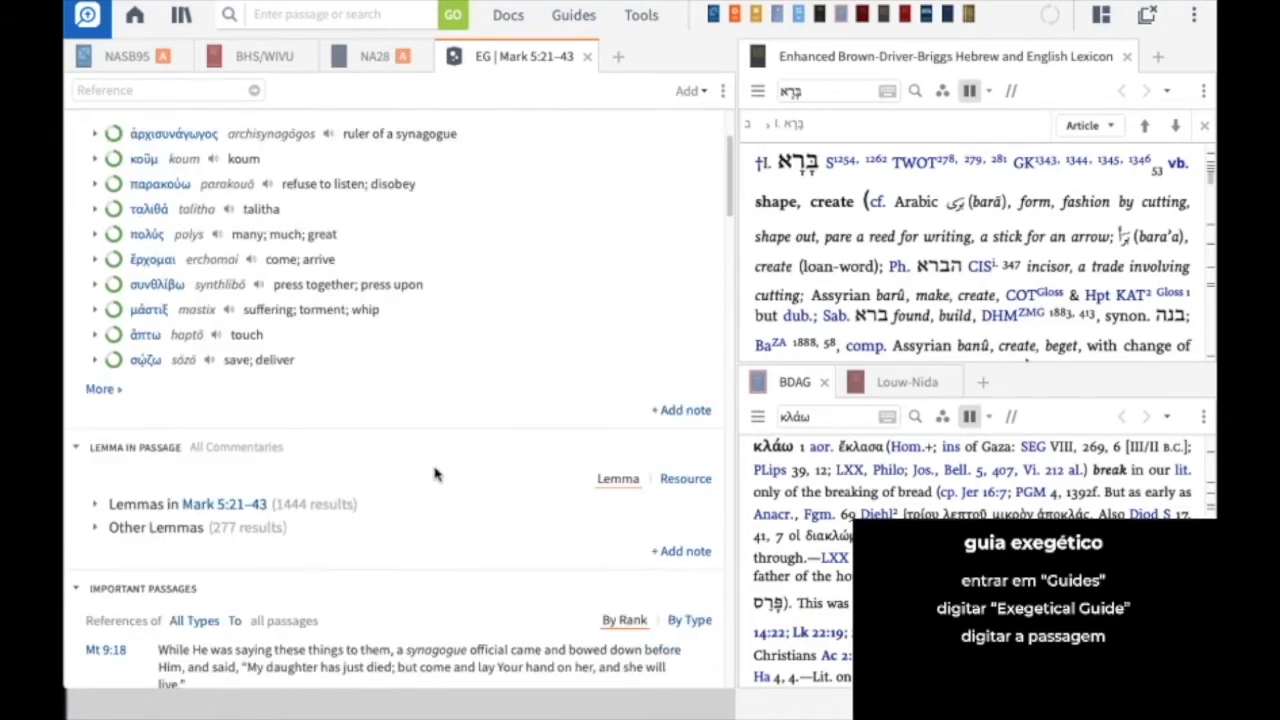
pyautogui.scroll(-3, 435, 476)
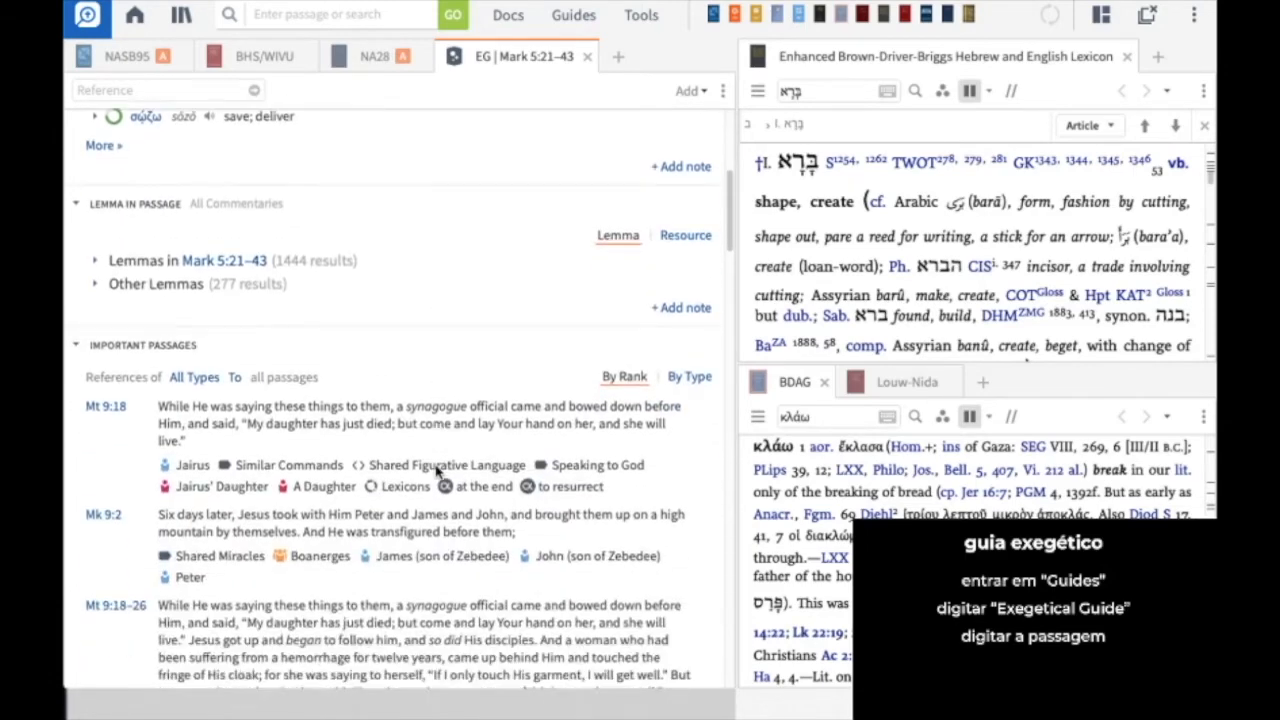
pyautogui.scroll(-4, 435, 470)
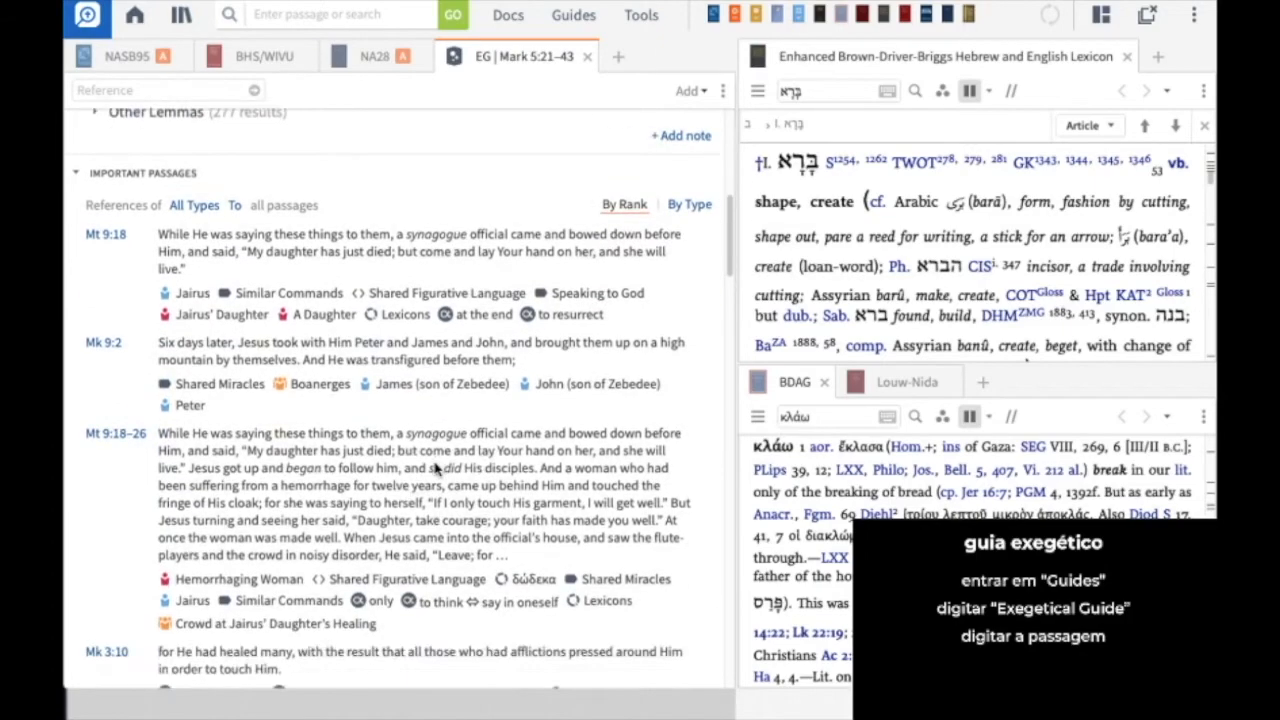
pyautogui.scroll(-15, 435, 470)
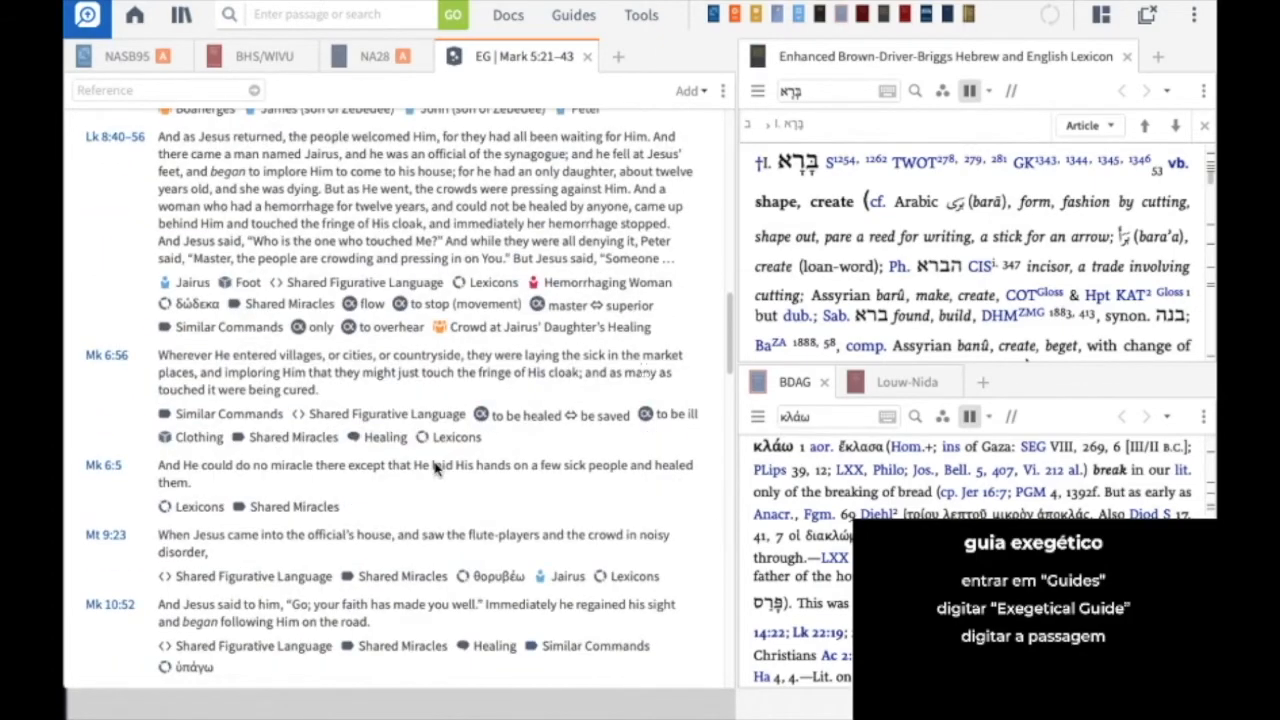
pyautogui.scroll(-4, 435, 470)
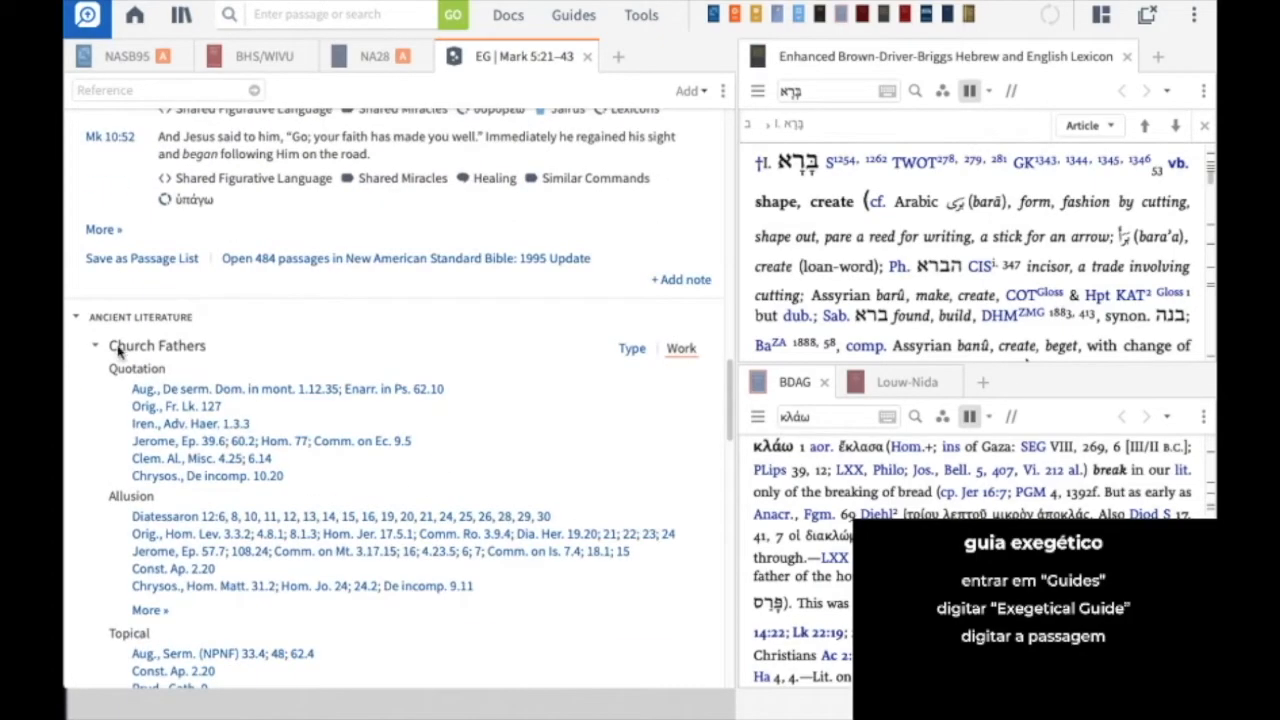
pyautogui.click(76, 317)
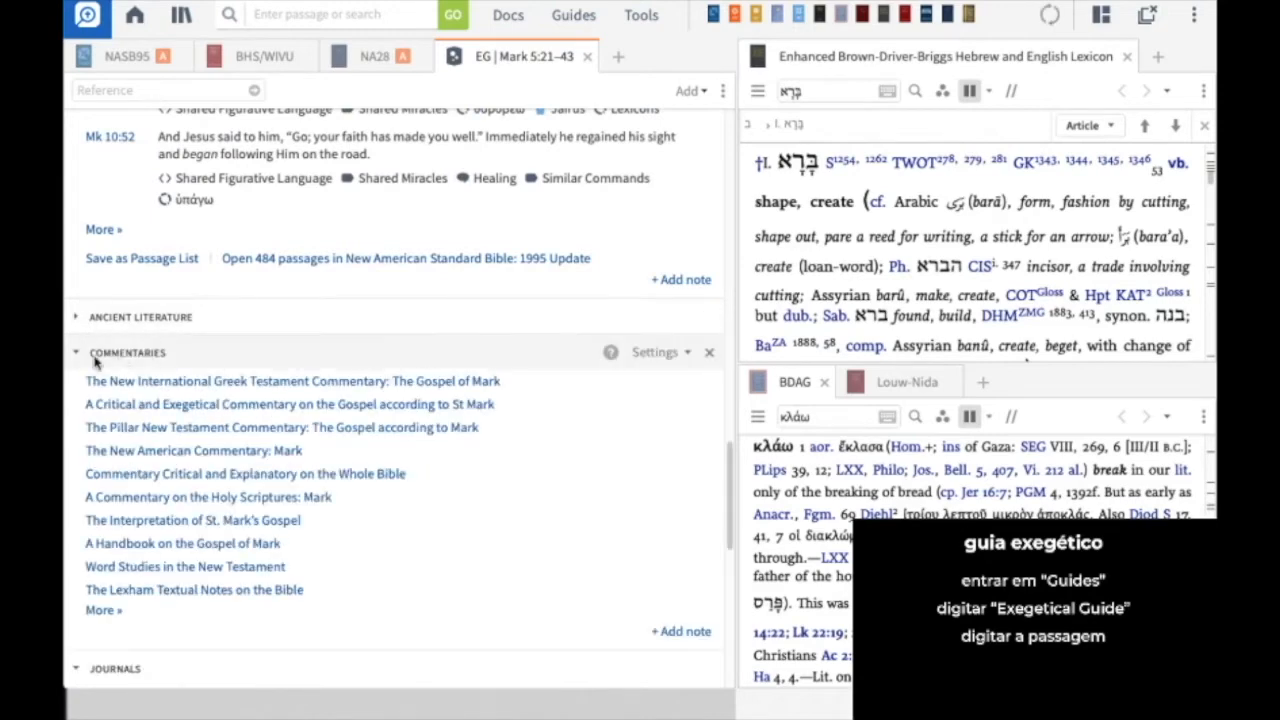
pyautogui.click(77, 354)
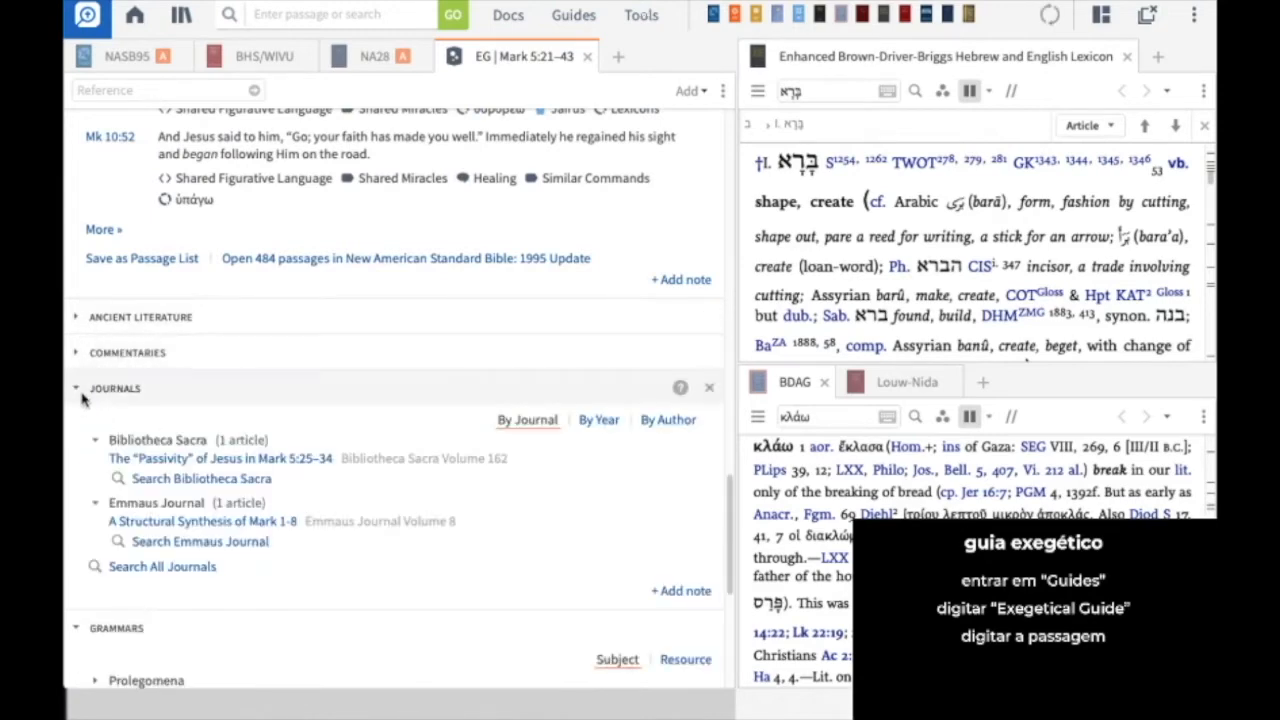
pyautogui.click(79, 393)
pyautogui.click(80, 426)
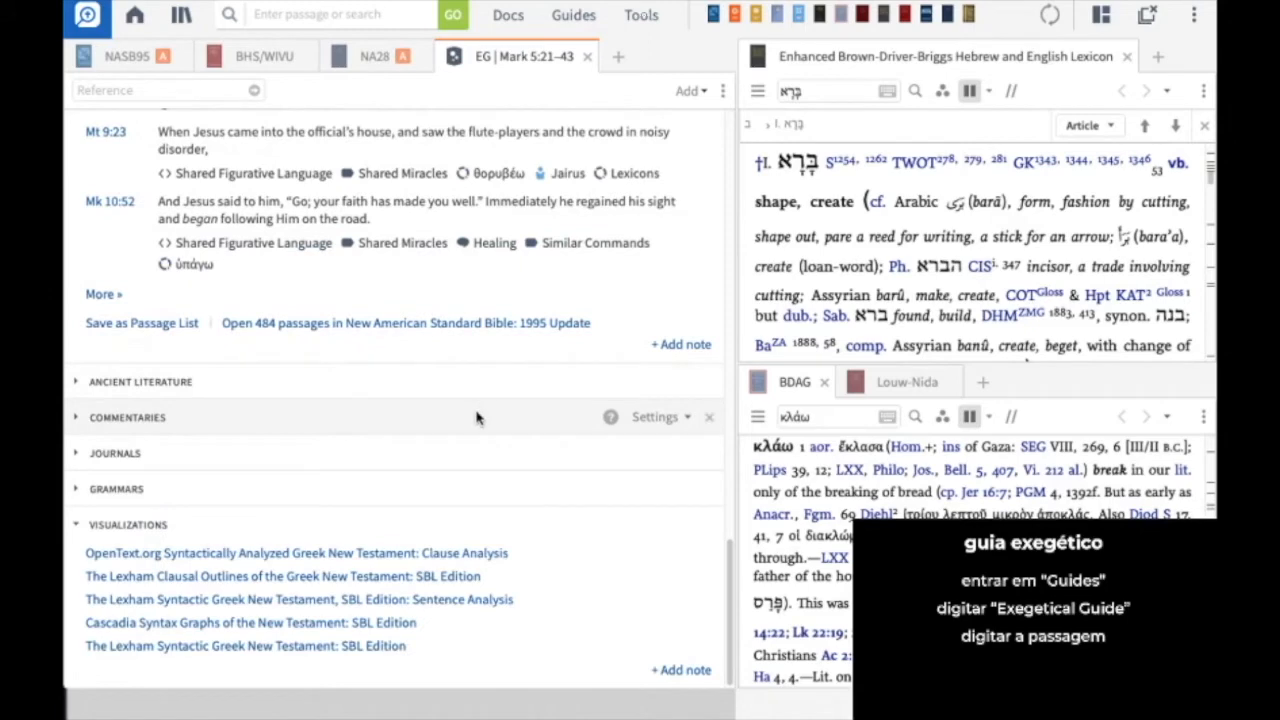
pyautogui.click(77, 524)
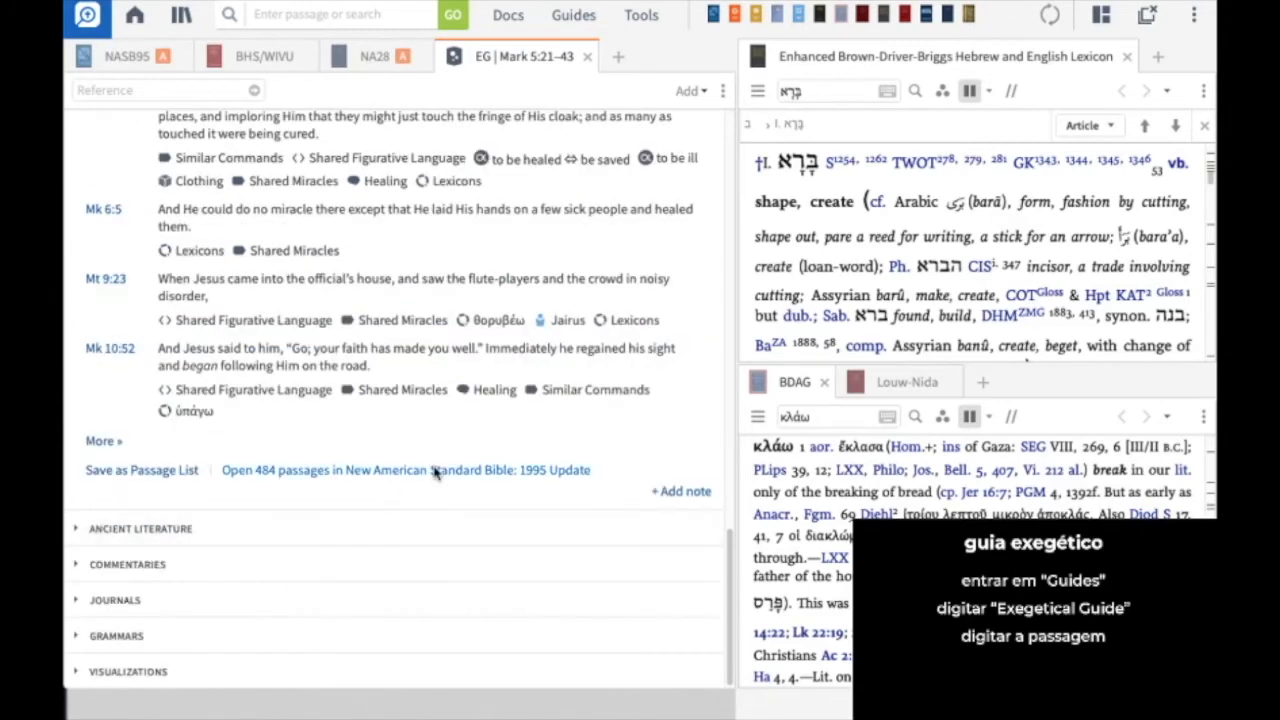
pyautogui.scroll(3, 435, 460)
pyautogui.scroll(4, 436, 460)
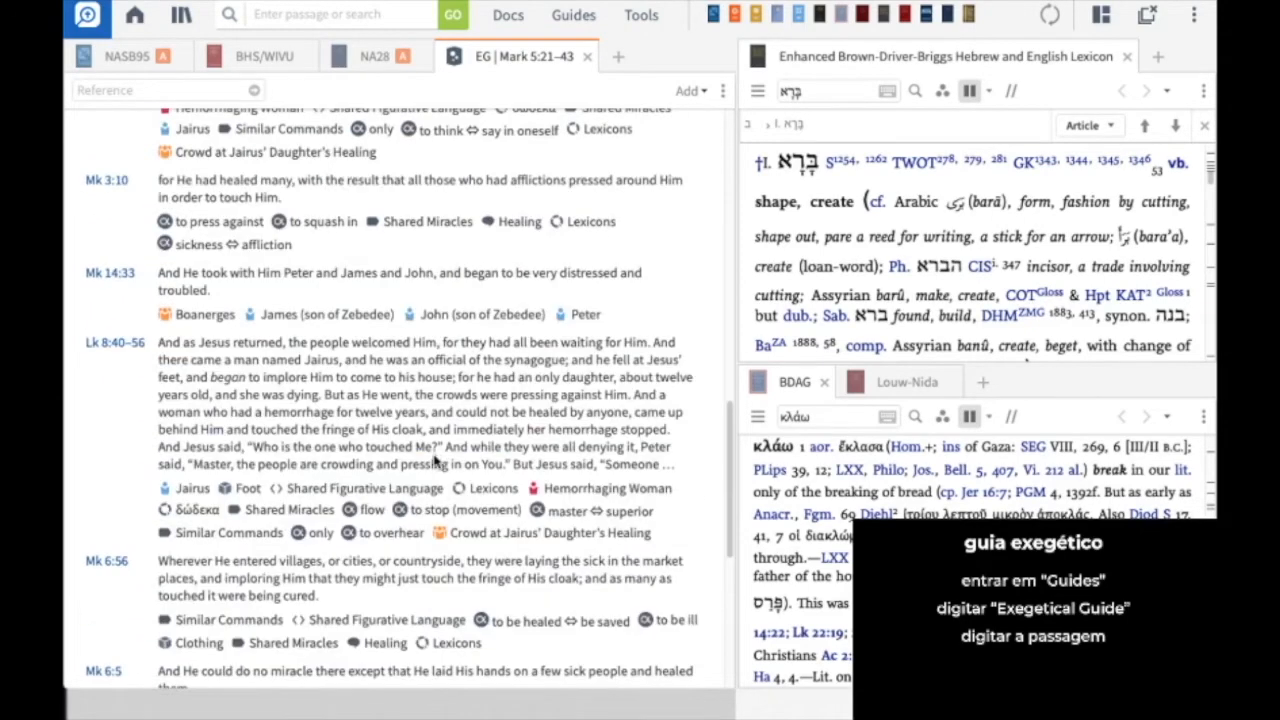
pyautogui.scroll(15, 435, 460)
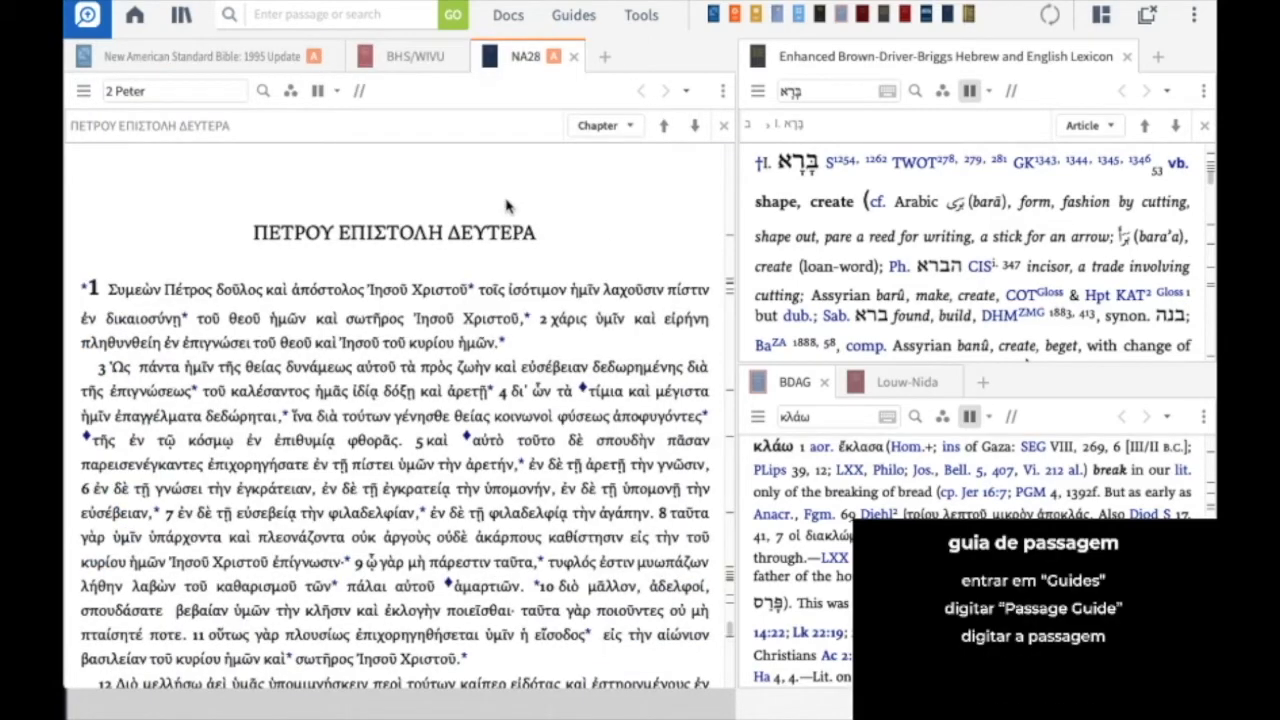
# Step: Find the Passage Guide among the guides and run it on Mark 5:21–43
pyautogui.click(578, 17)
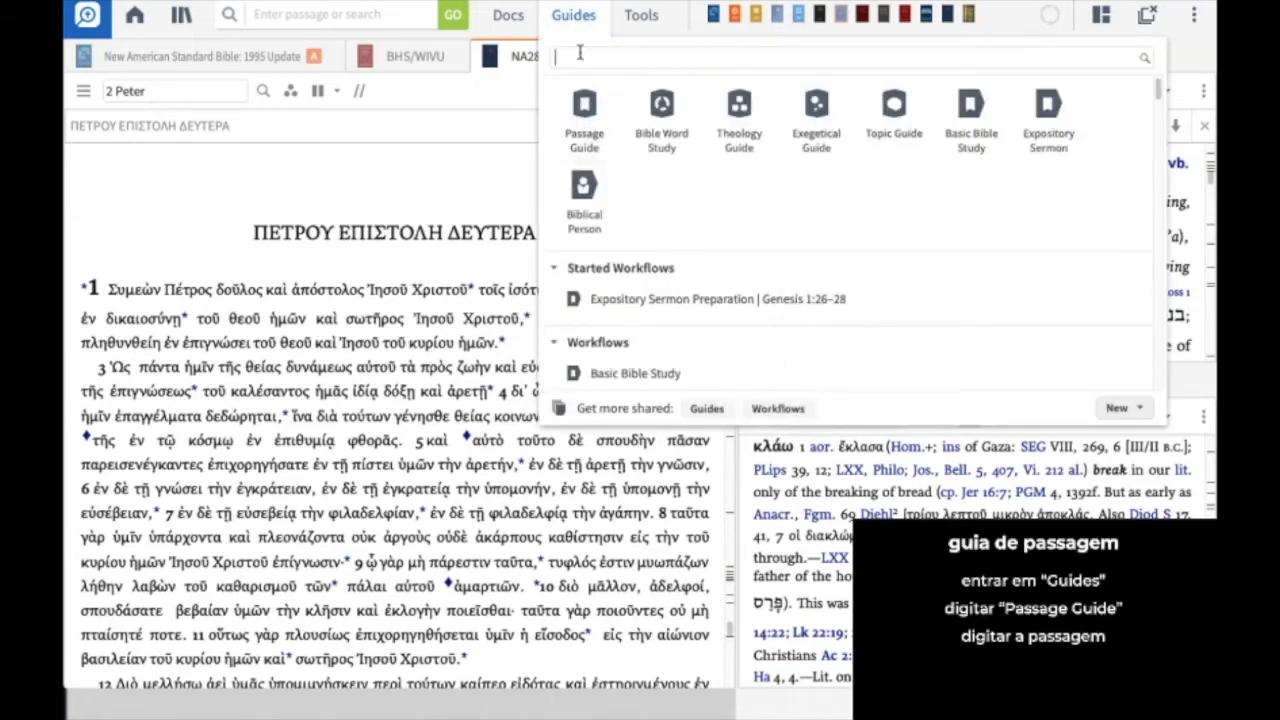
pyautogui.write('passag')
pyautogui.write('a')
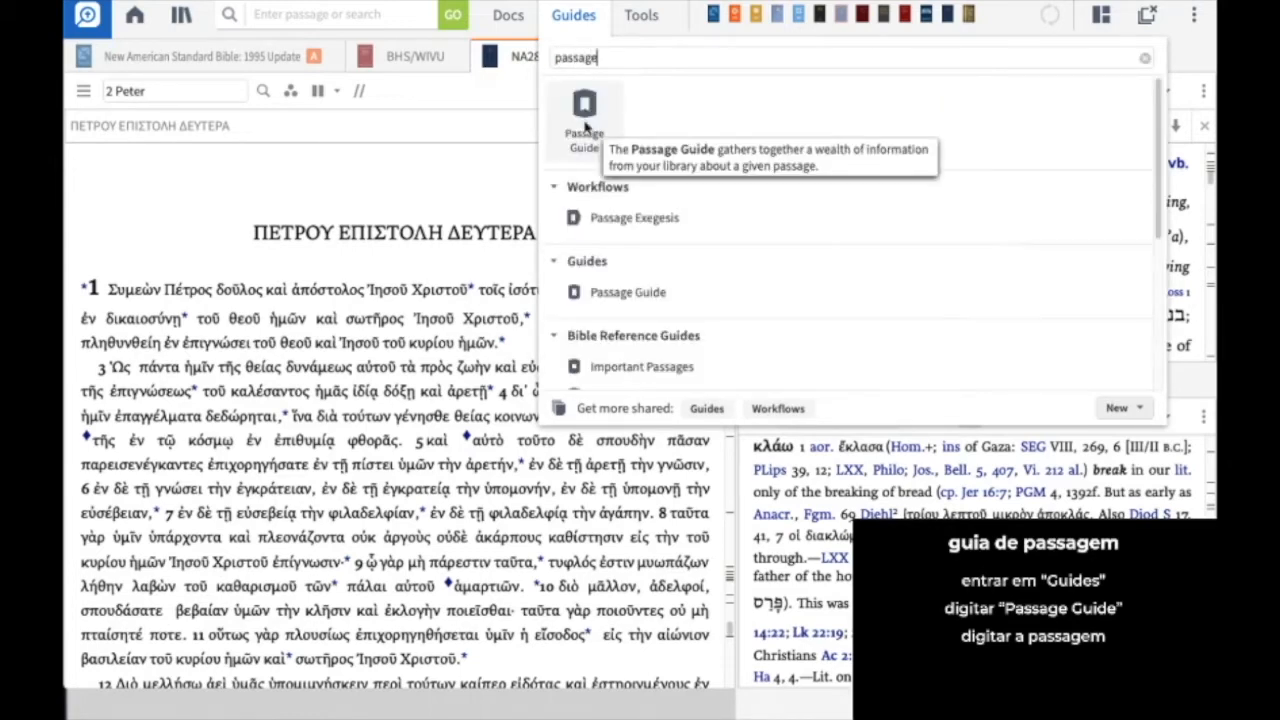
pyautogui.click(588, 110)
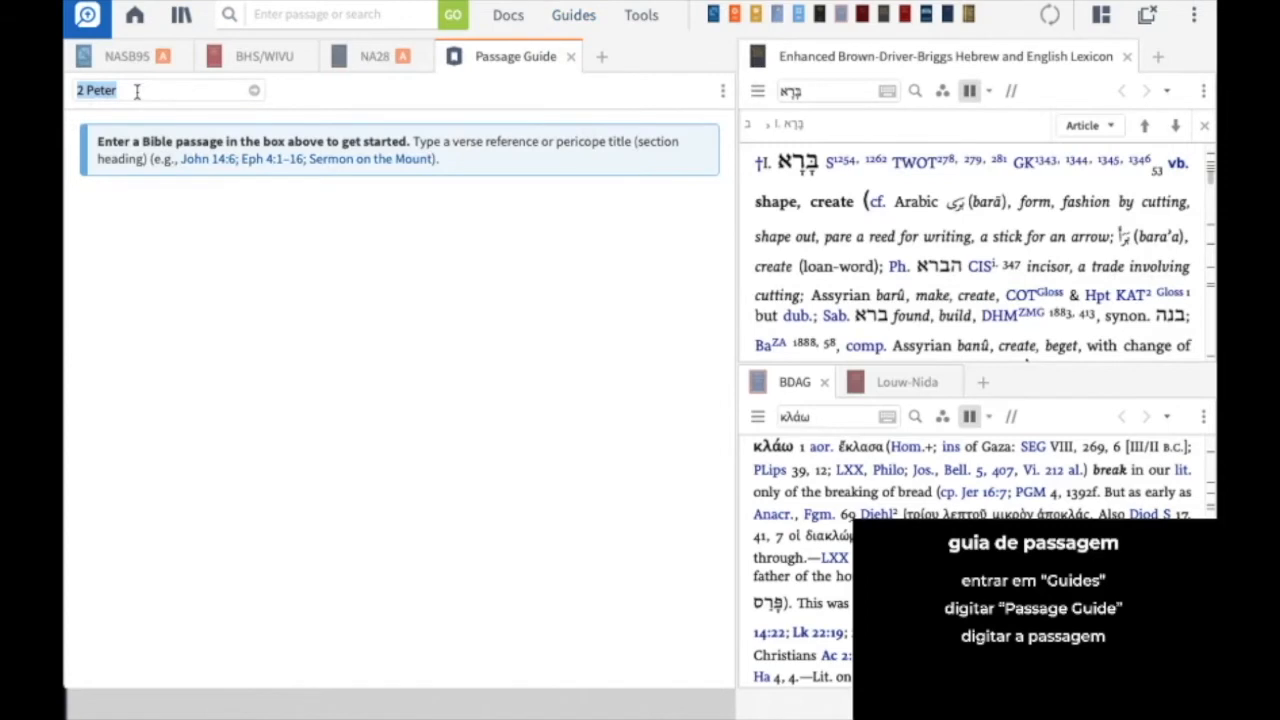
pyautogui.write('mark:21-43')
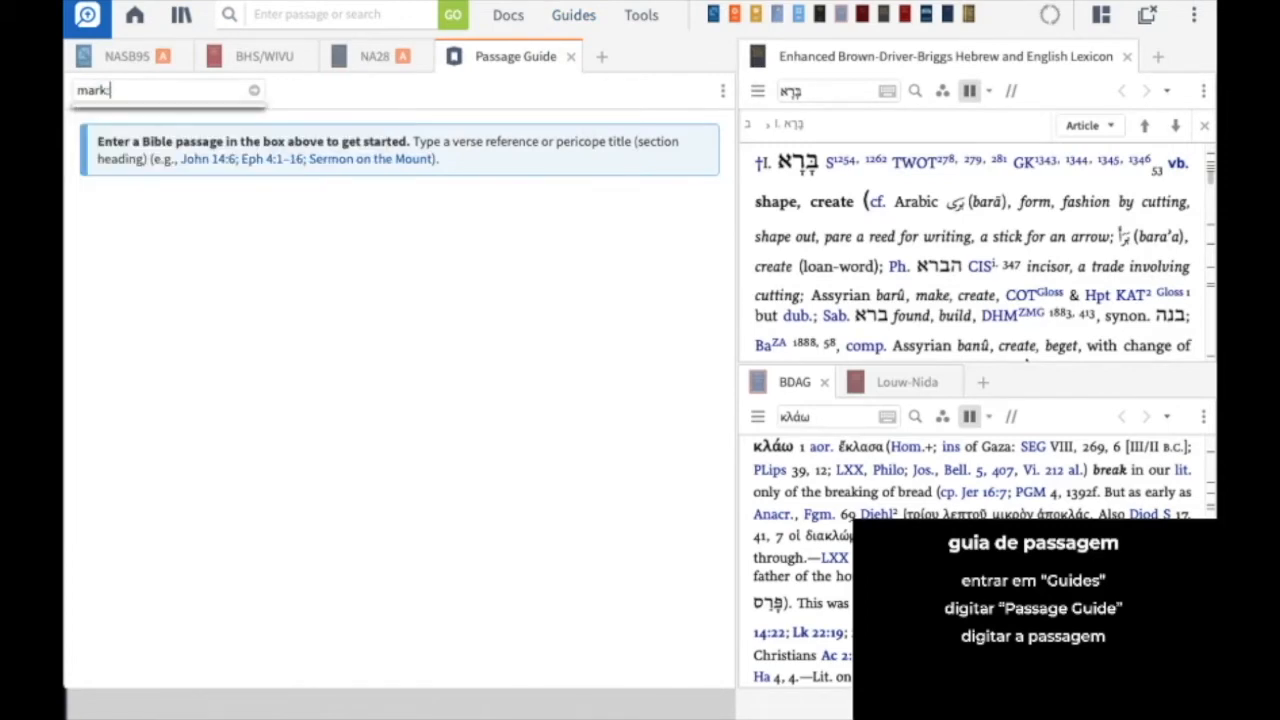
pyautogui.click(110, 89)
pyautogui.write('5')
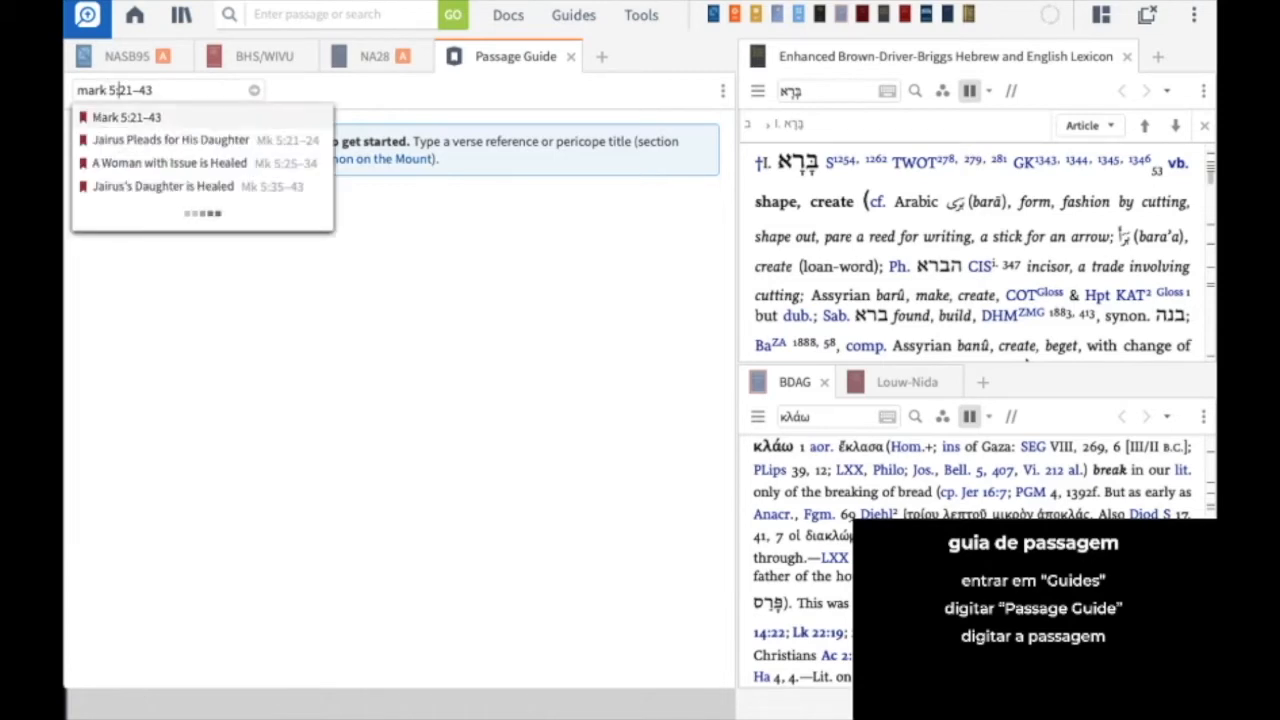
pyautogui.click(152, 123)
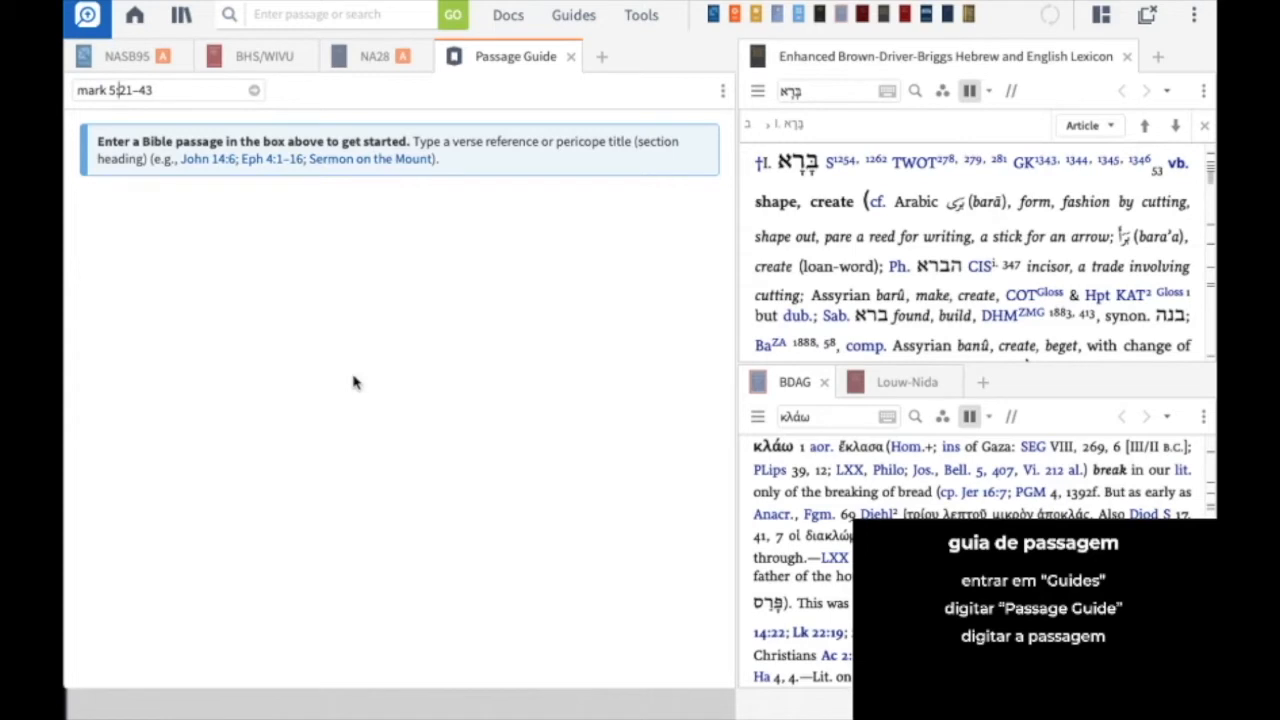
pyautogui.click(254, 91)
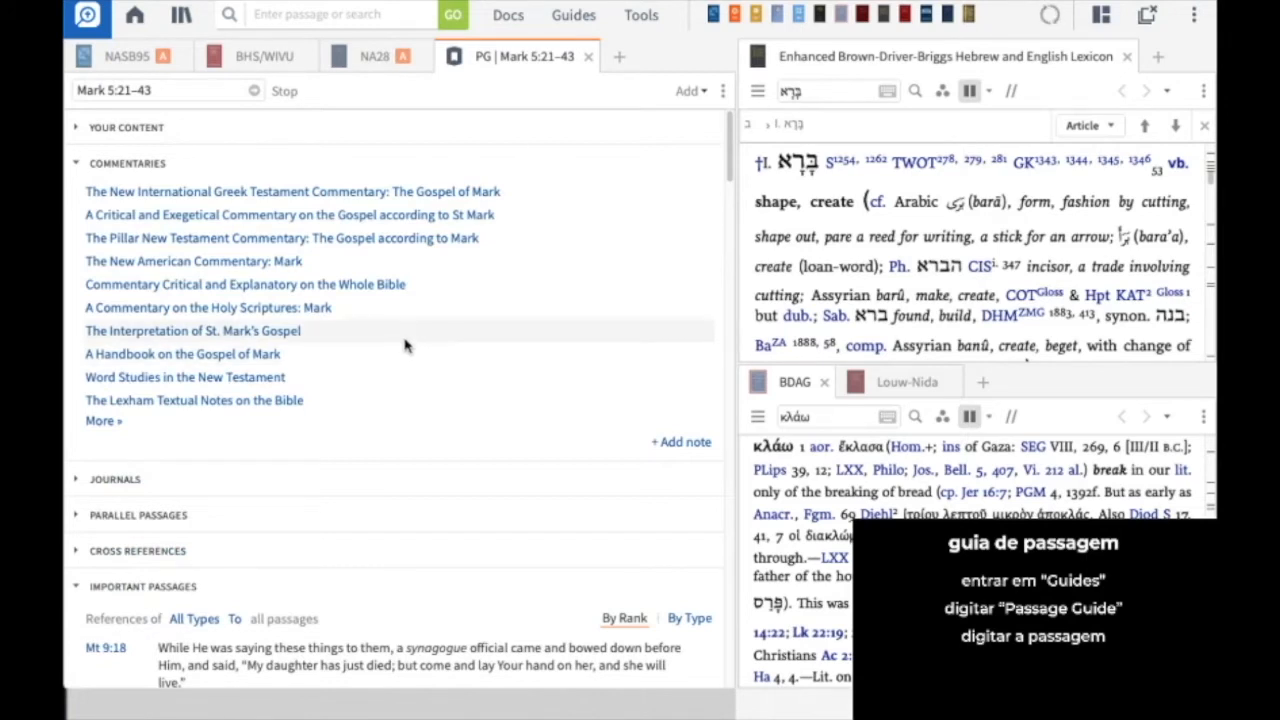
# Step: Look through the Passage Guide for Mark 5:21–43 and collapse its Biblical Theologies and Systematic Theologies sections
pyautogui.scroll(-2, 138, 480)
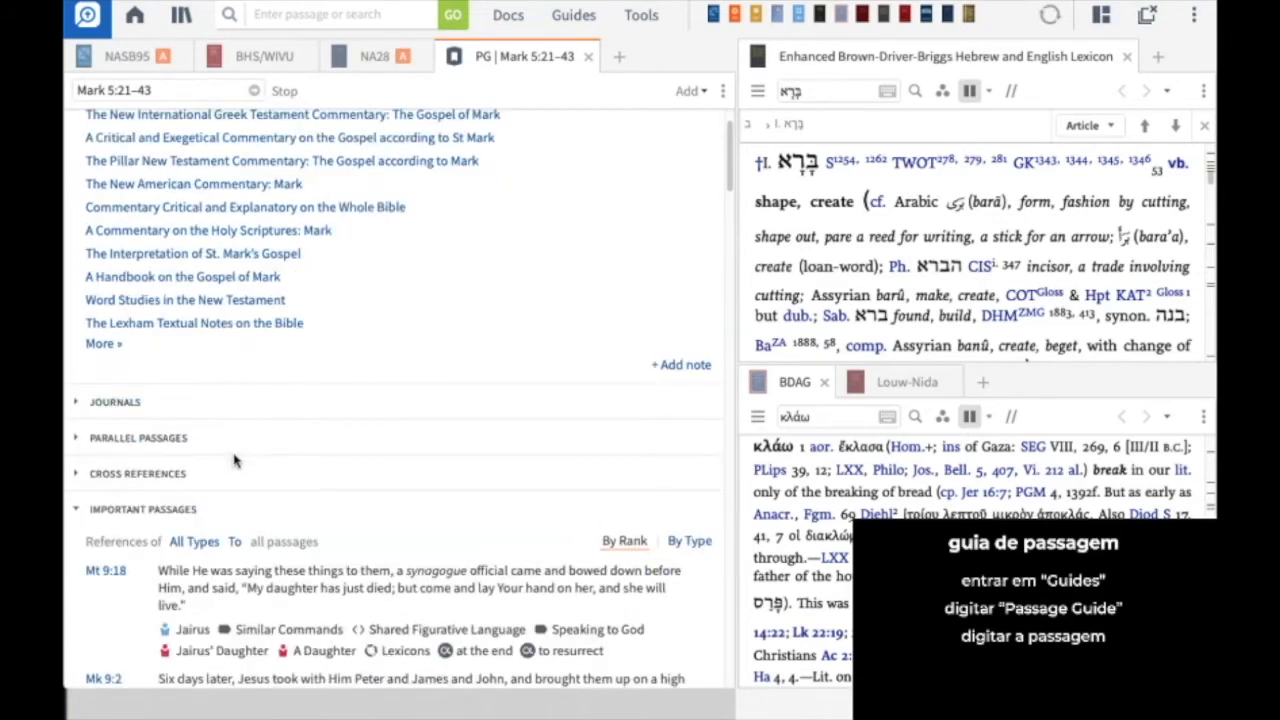
pyautogui.scroll(-5, 143, 395)
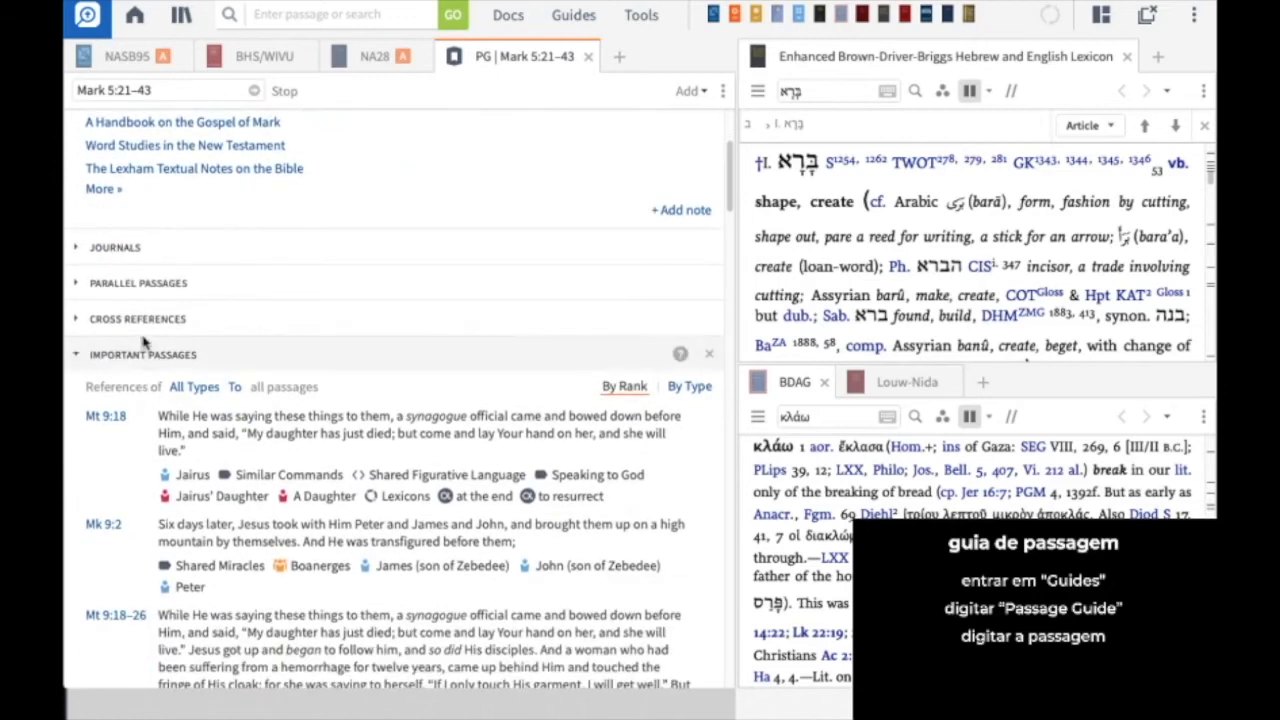
pyautogui.scroll(-8, 200, 338)
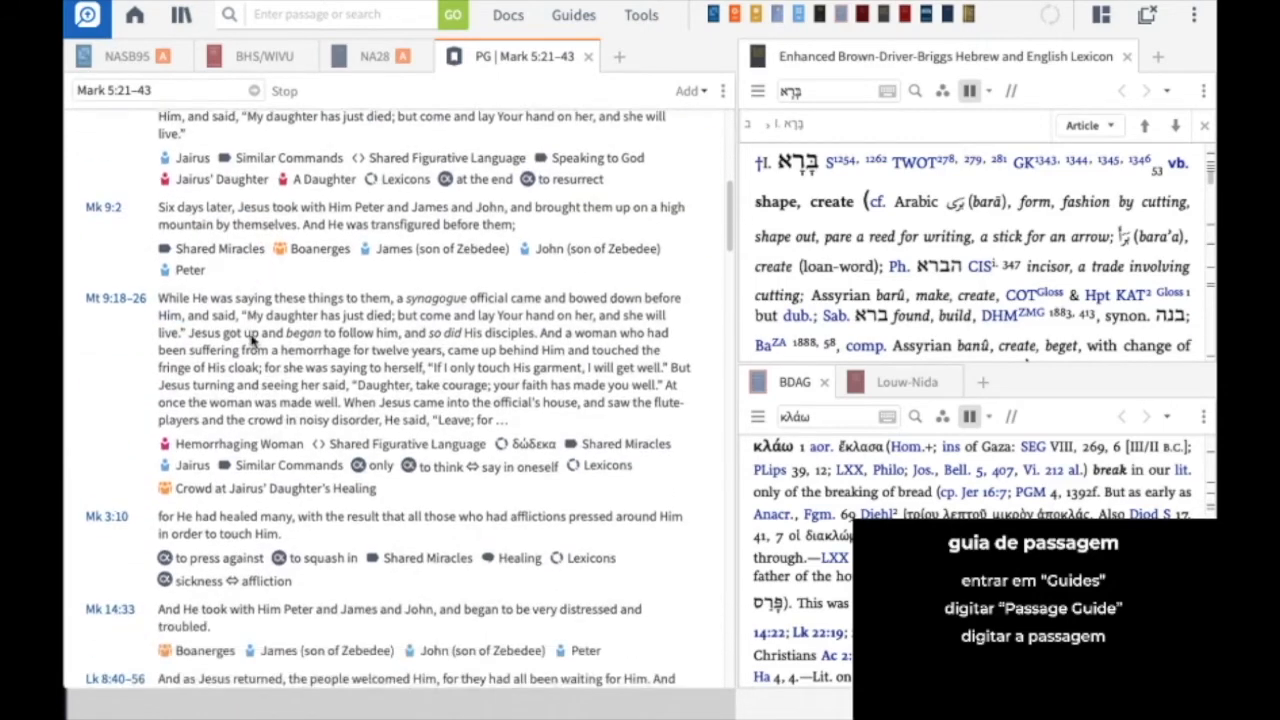
pyautogui.scroll(-15, 252, 342)
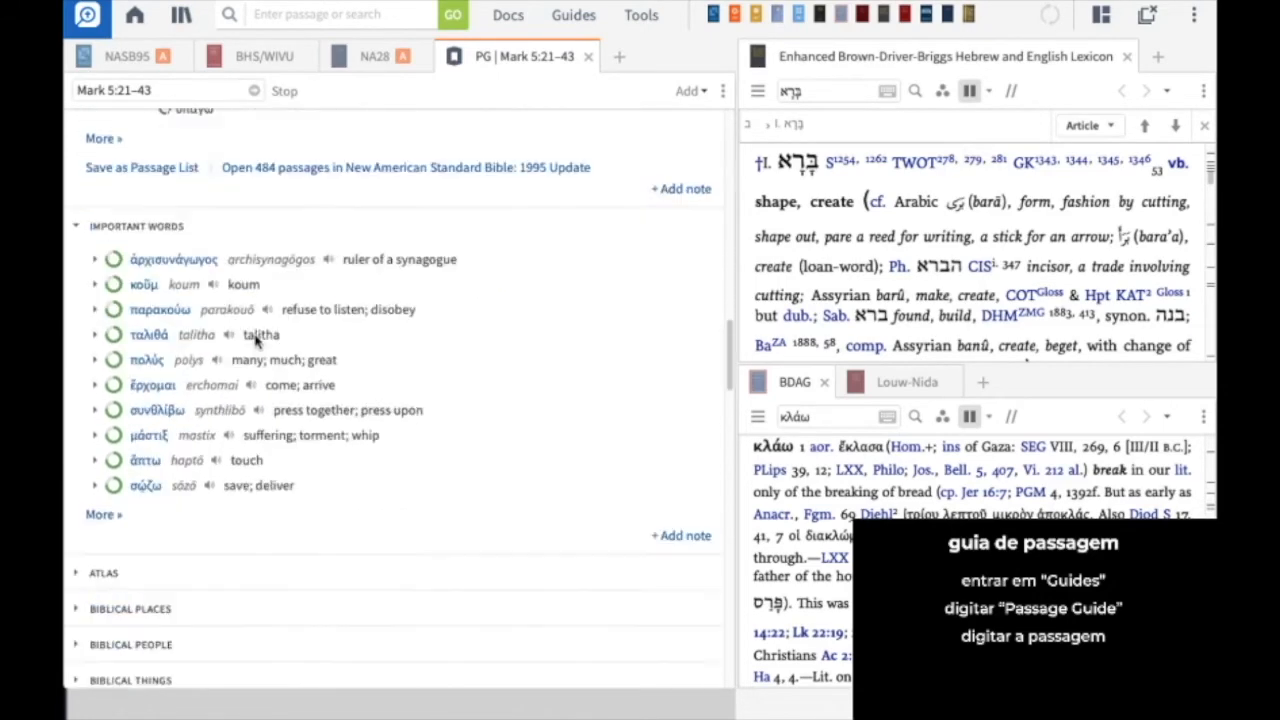
pyautogui.scroll(-2, 258, 342)
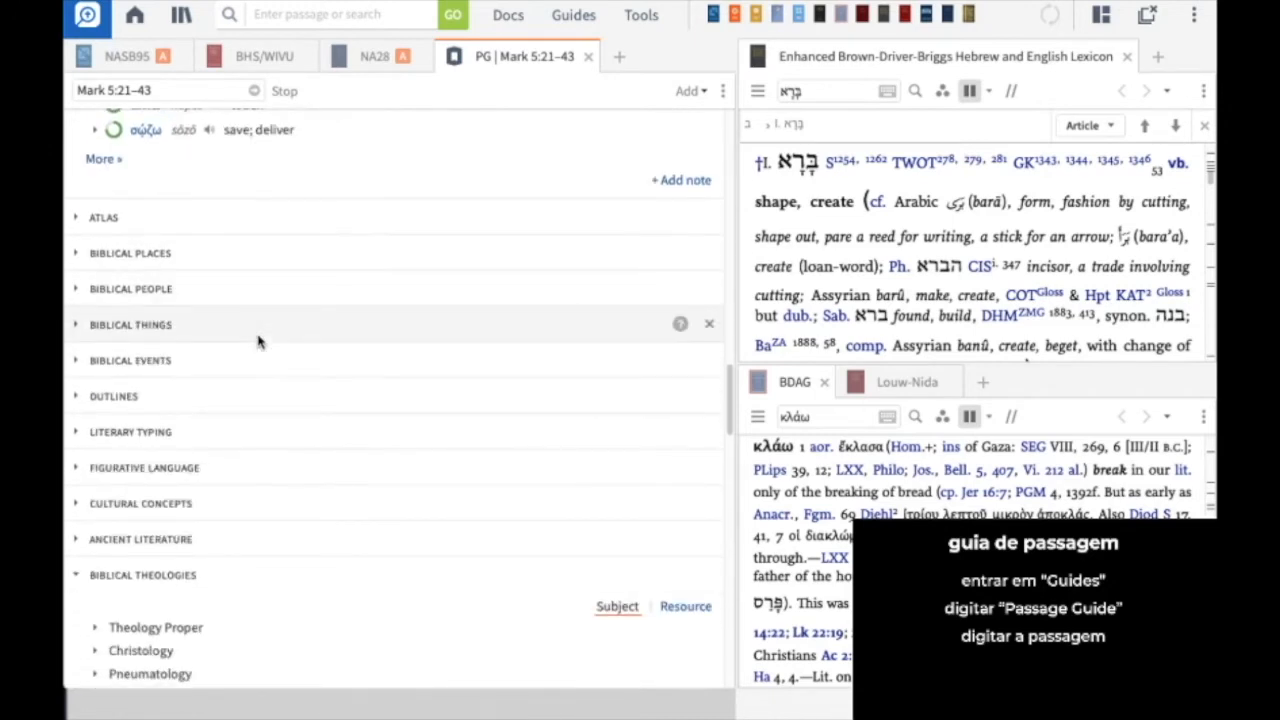
pyautogui.scroll(-6, 273, 330)
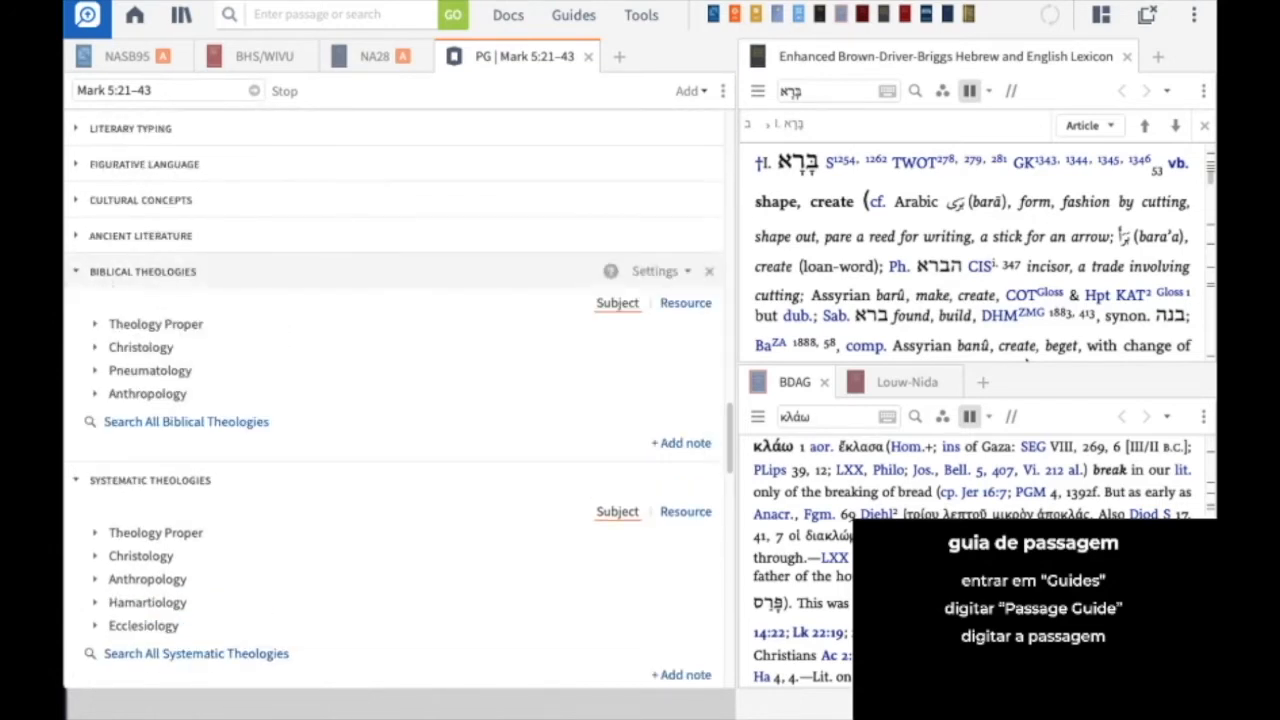
pyautogui.click(76, 271)
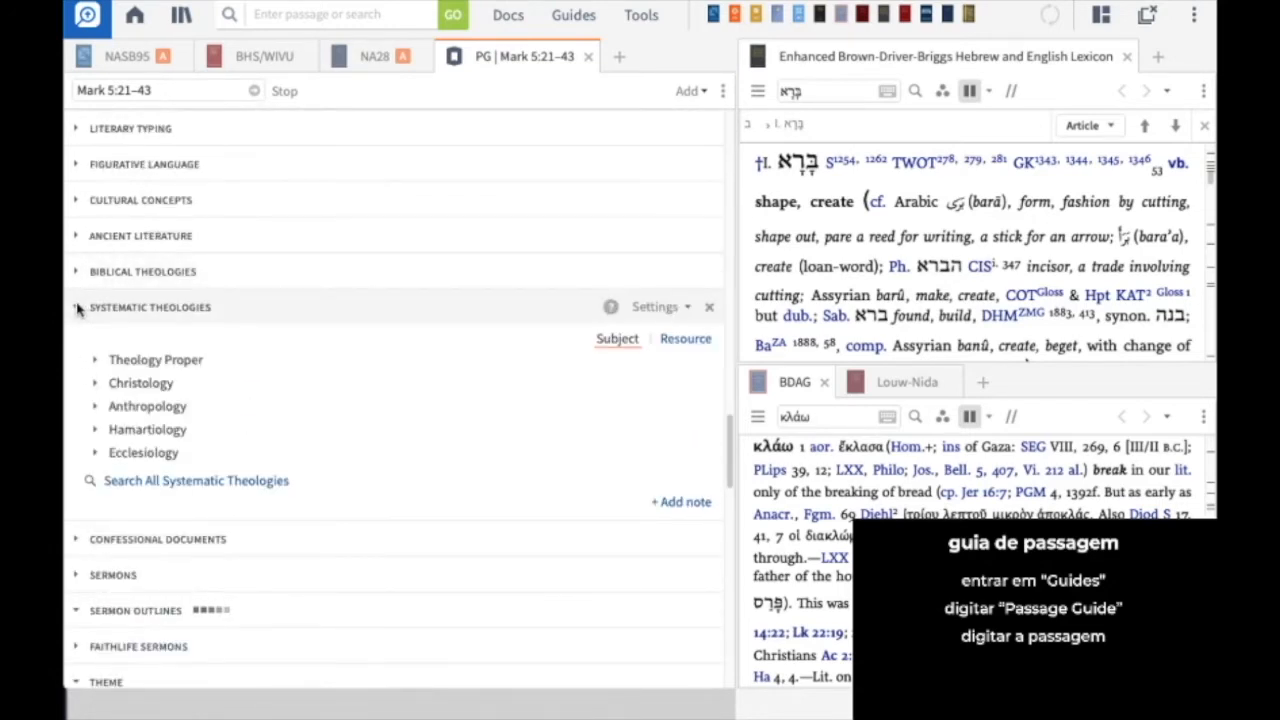
pyautogui.click(80, 309)
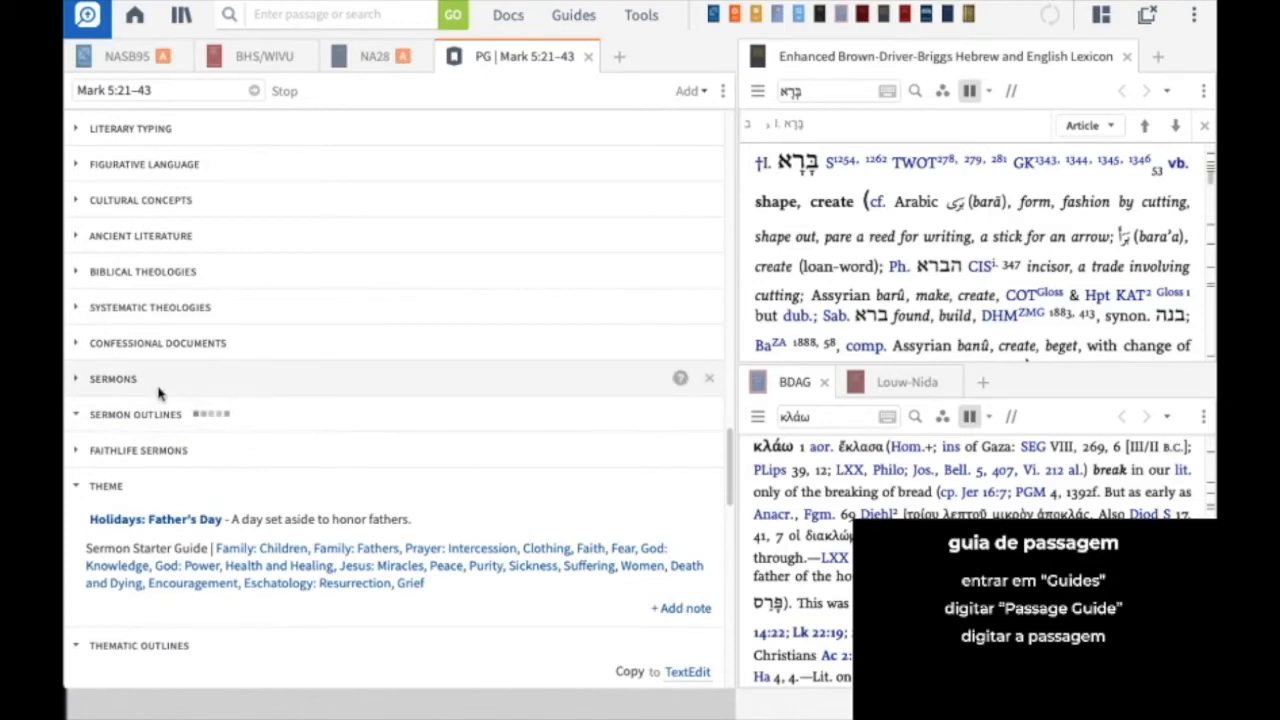
pyautogui.scroll(-3, 389, 471)
pyautogui.scroll(15, 389, 471)
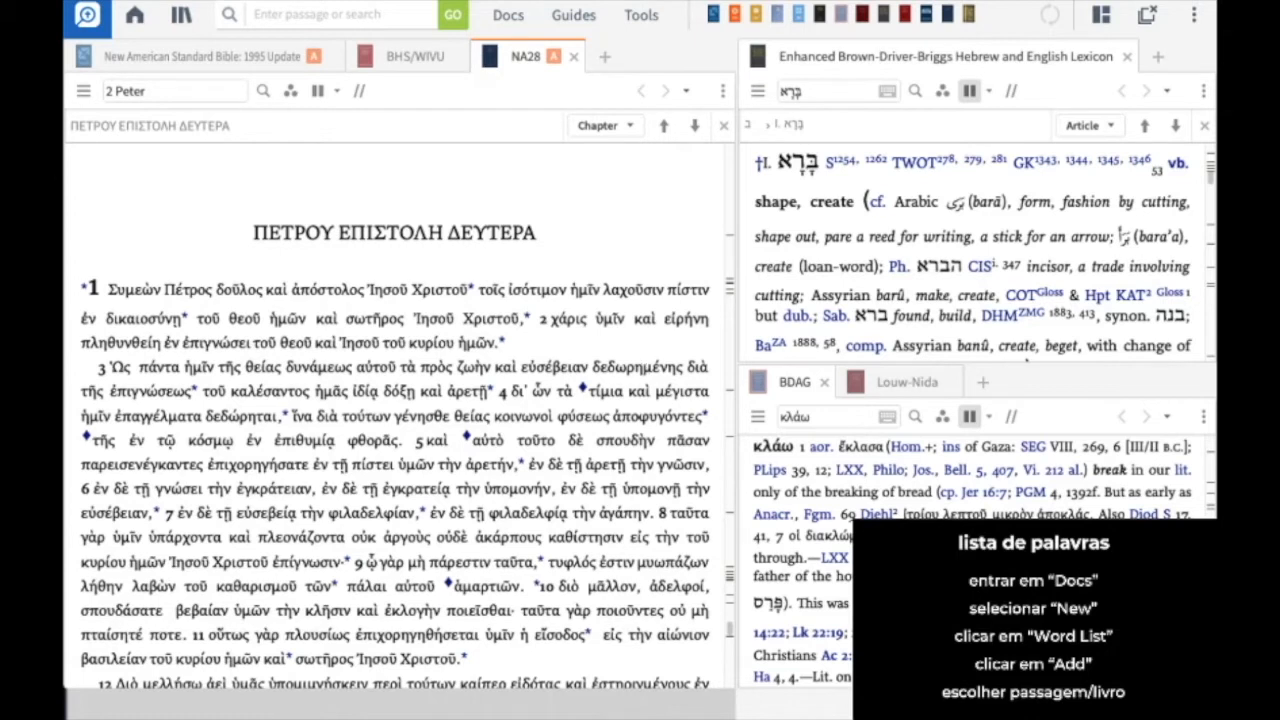
# Step: Bring the Hebrew Bible to the front, create a new word list document and title it Rute
pyautogui.click(405, 57)
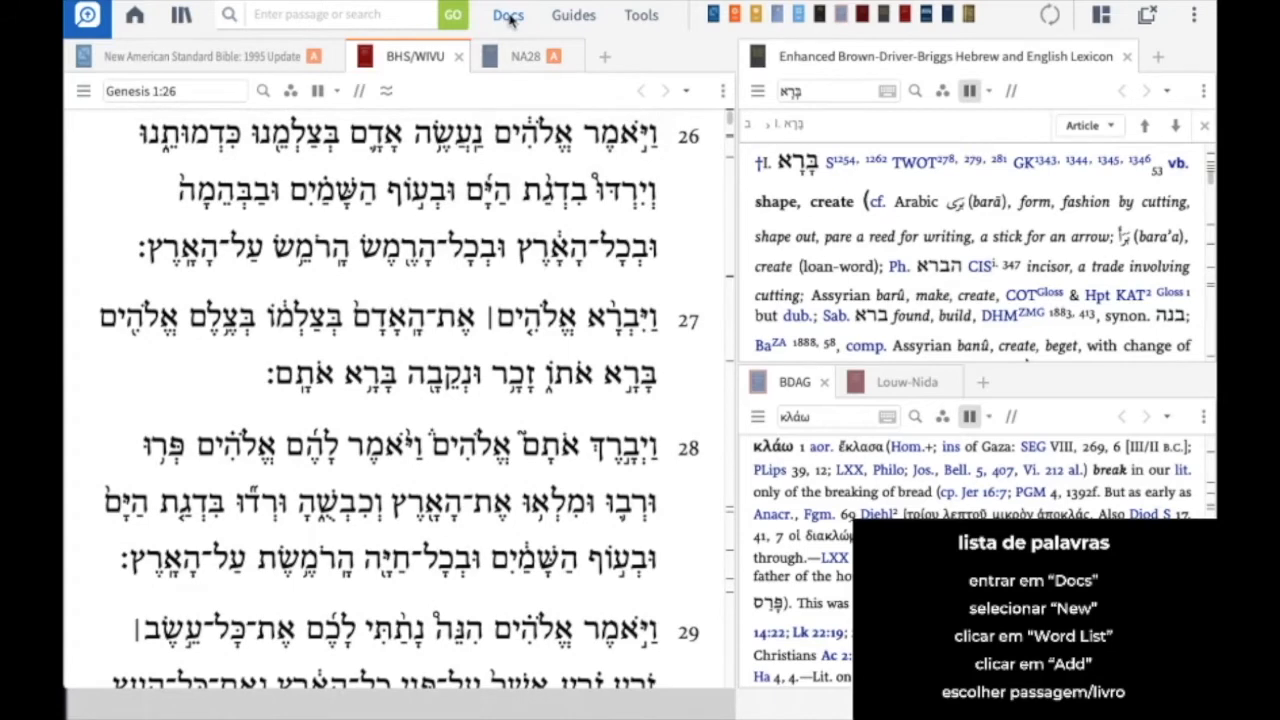
pyautogui.click(509, 17)
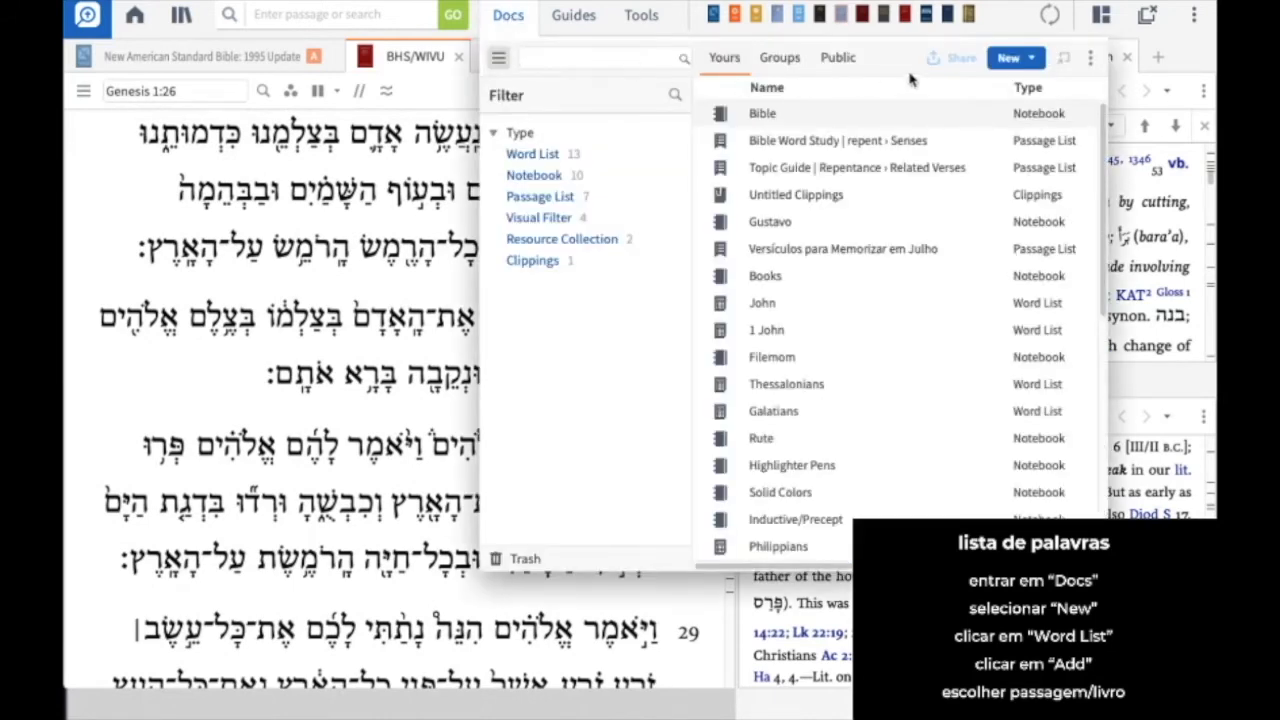
pyautogui.click(1010, 57)
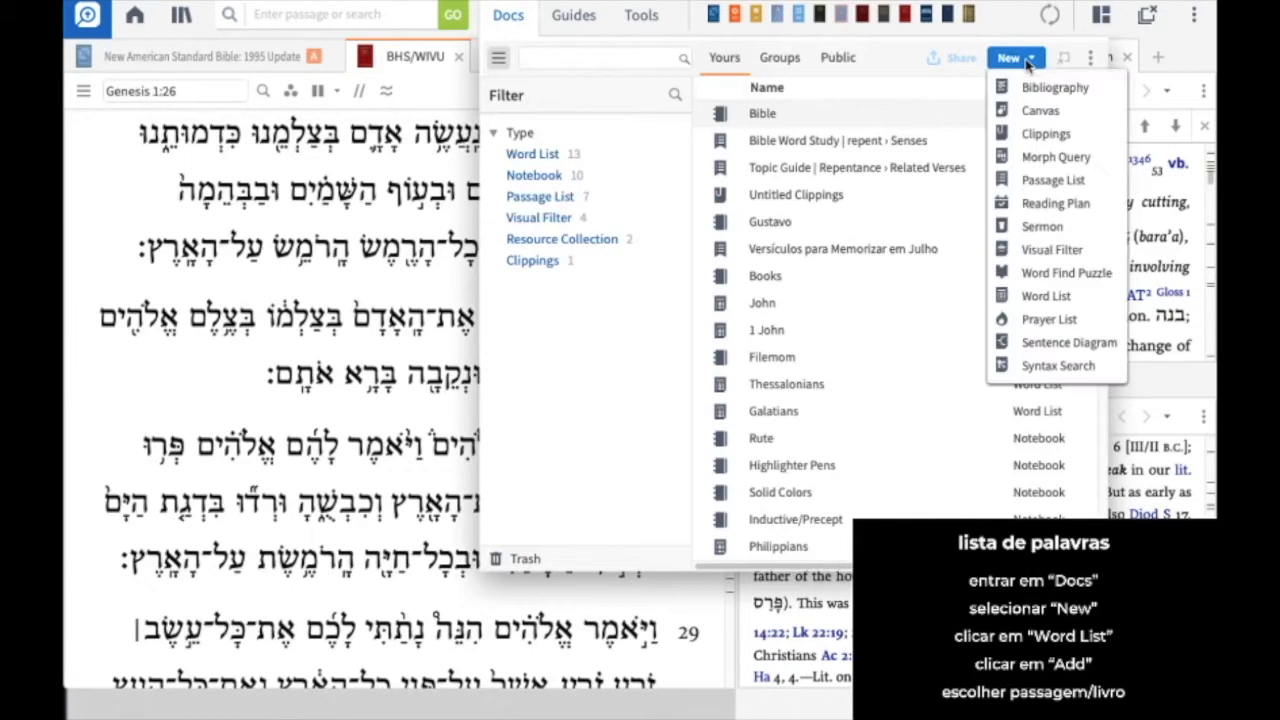
pyautogui.click(1046, 297)
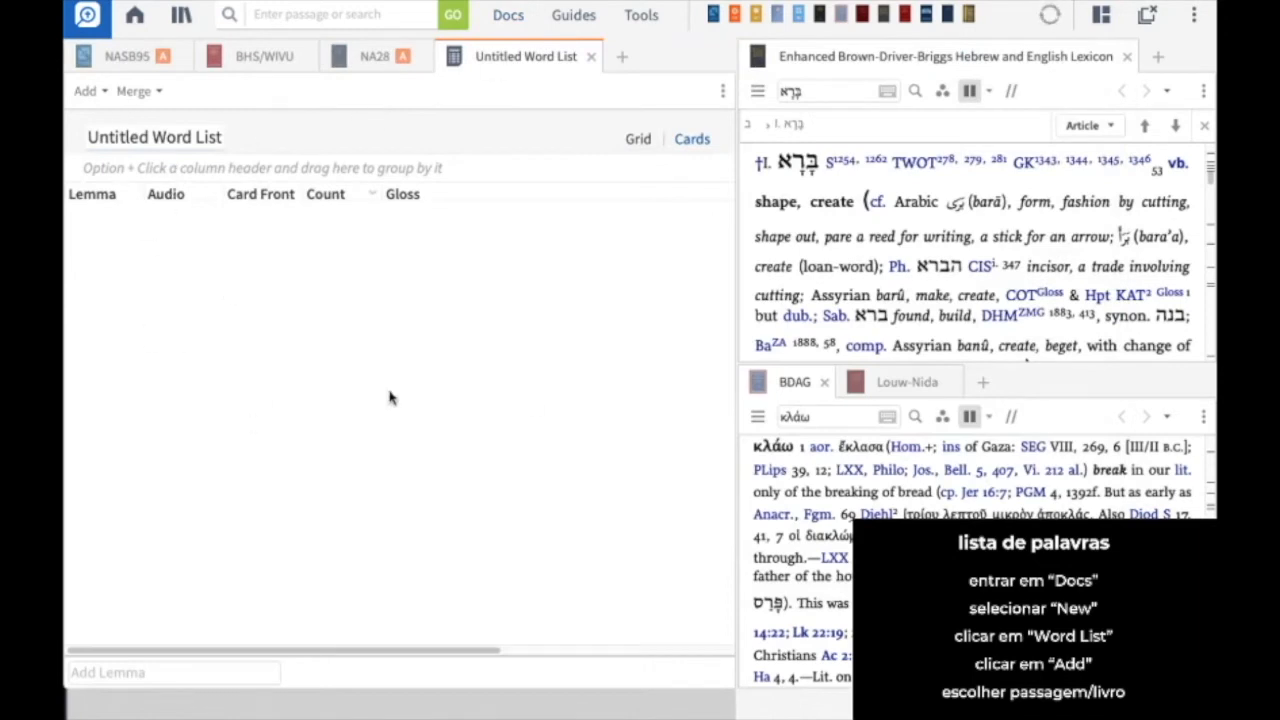
pyautogui.click(145, 134)
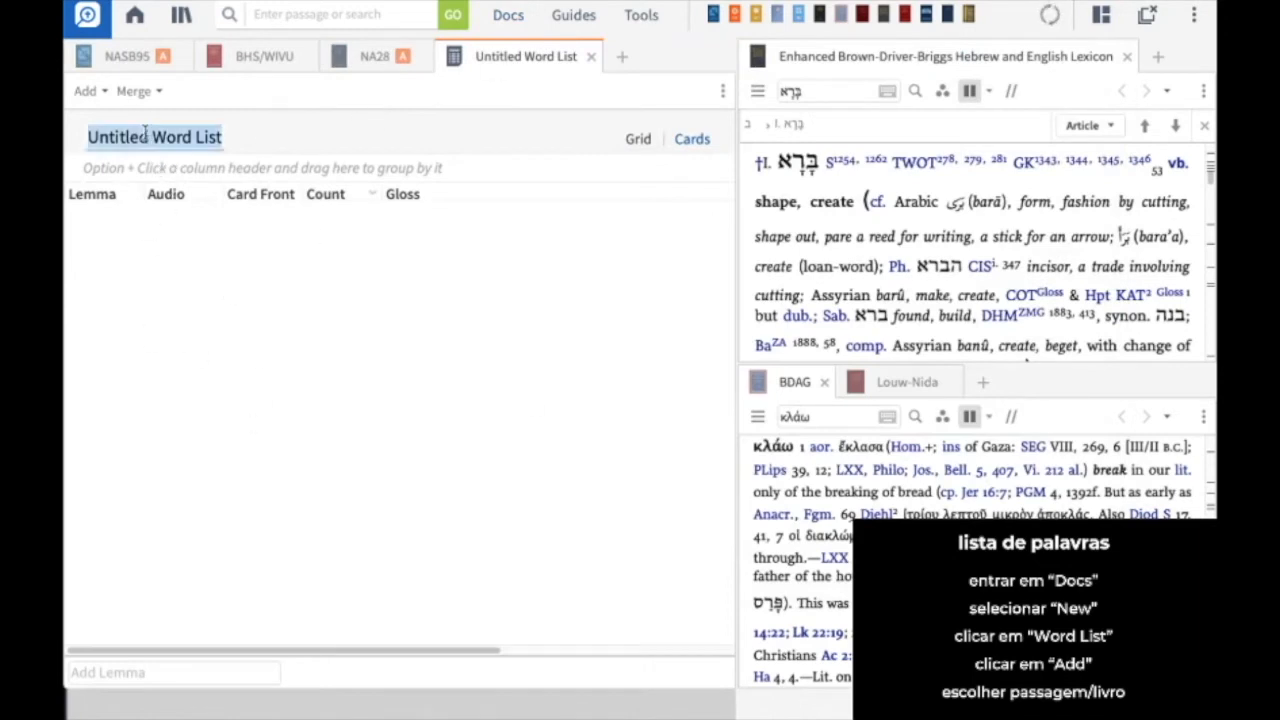
pyautogui.write('Rute')
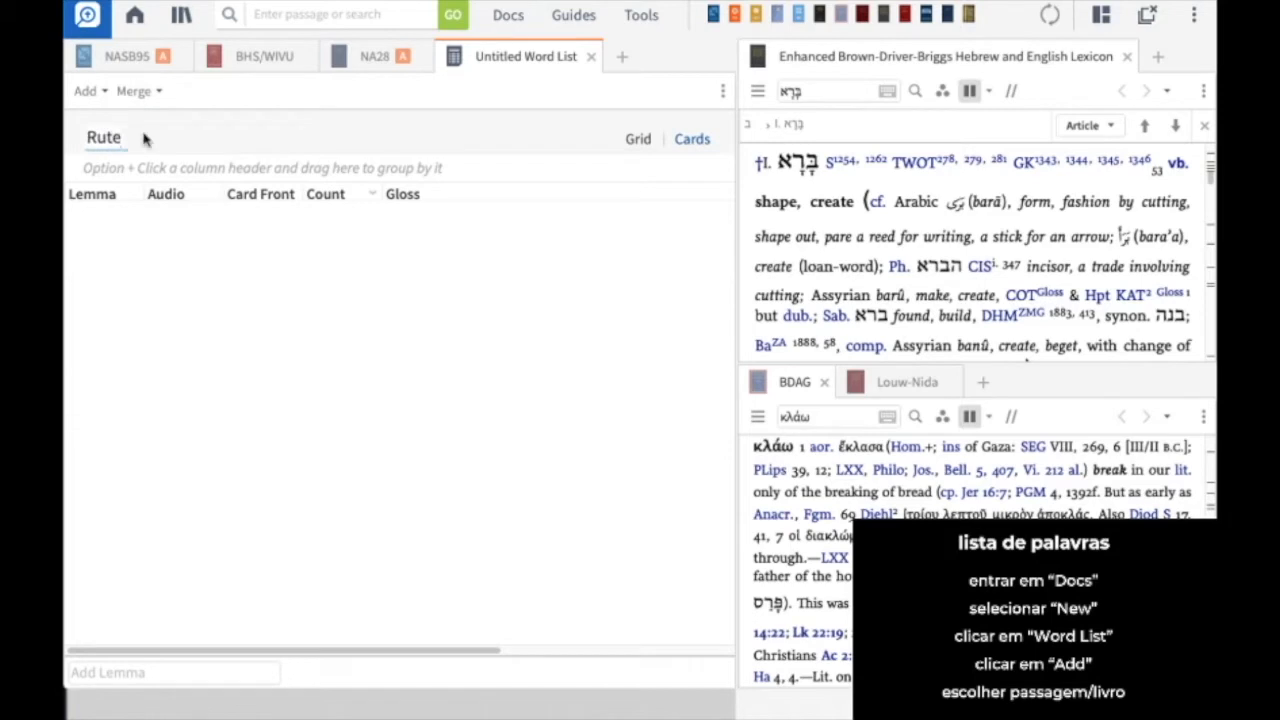
# Step: Add the lemmas of the whole book of Ruth from NASB95 to the word list
pyautogui.click(102, 91)
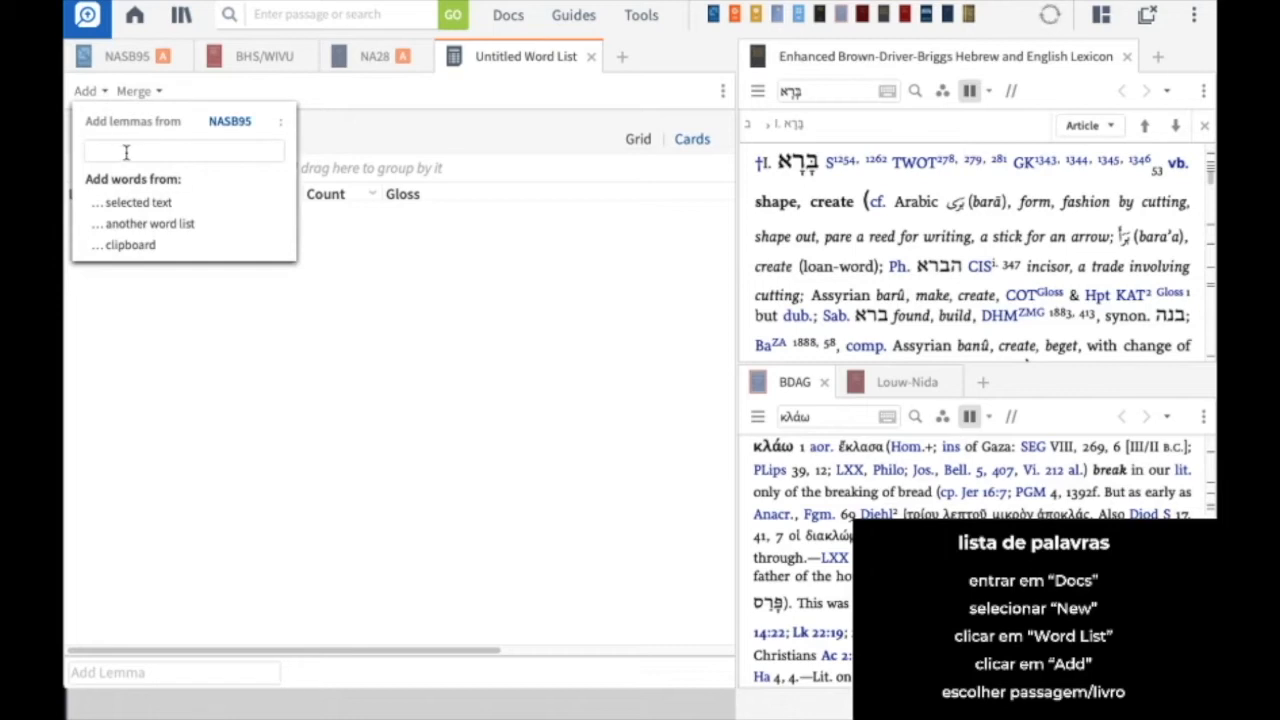
pyautogui.write('ruth')
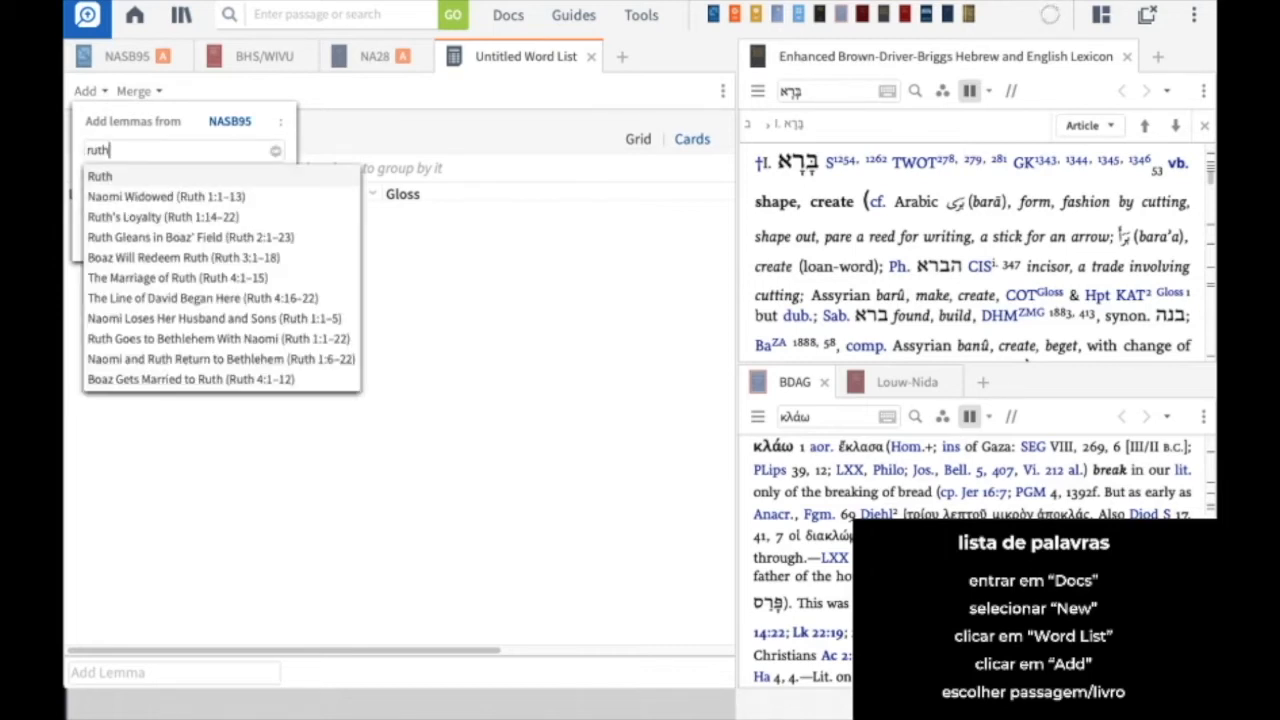
pyautogui.click(127, 178)
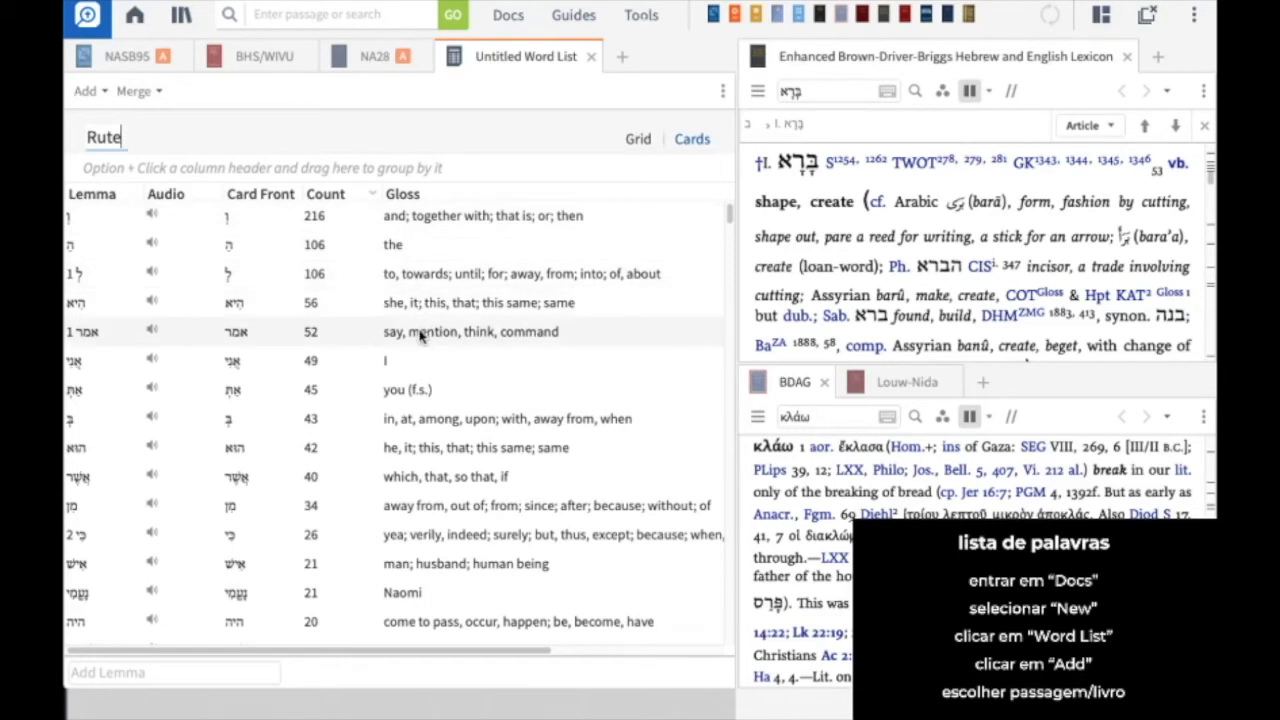
# Step: Examine the Hebrew lemmas in the Rute word list with their counts and glosses, and close the list
pyautogui.scroll(-1, 437, 484)
pyautogui.scroll(-2, 437, 484)
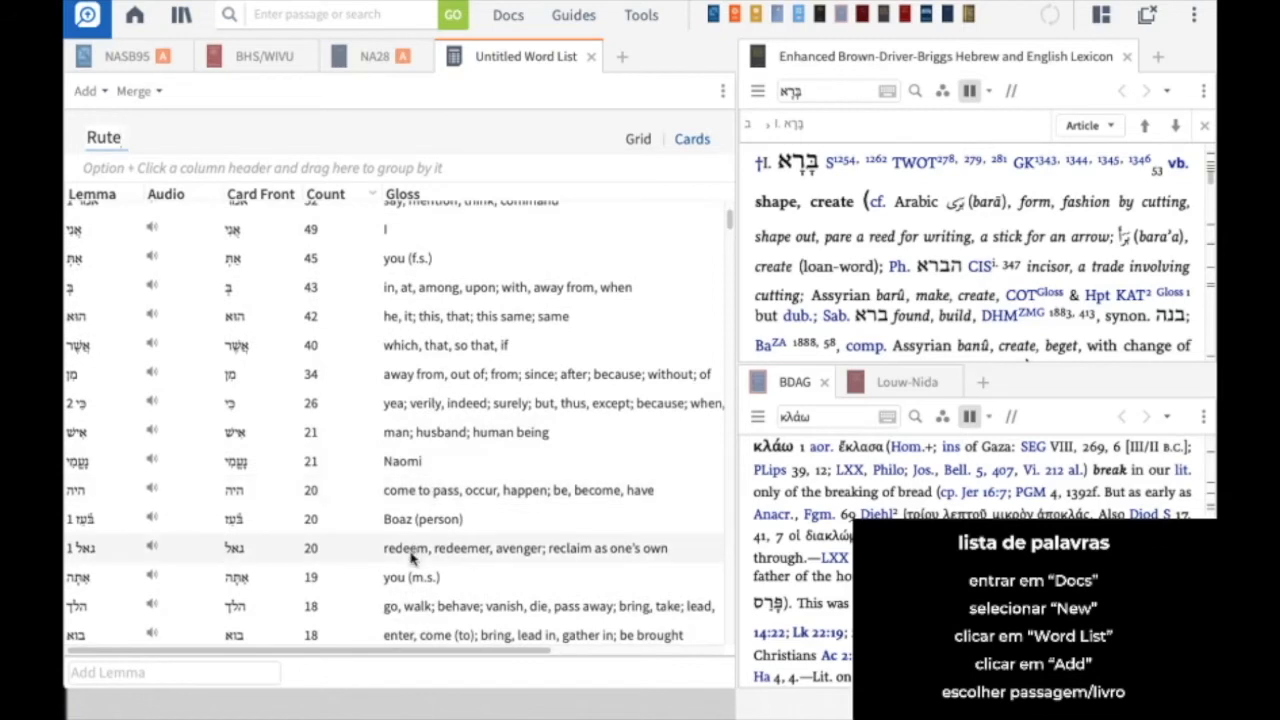
pyautogui.scroll(-2, 324, 560)
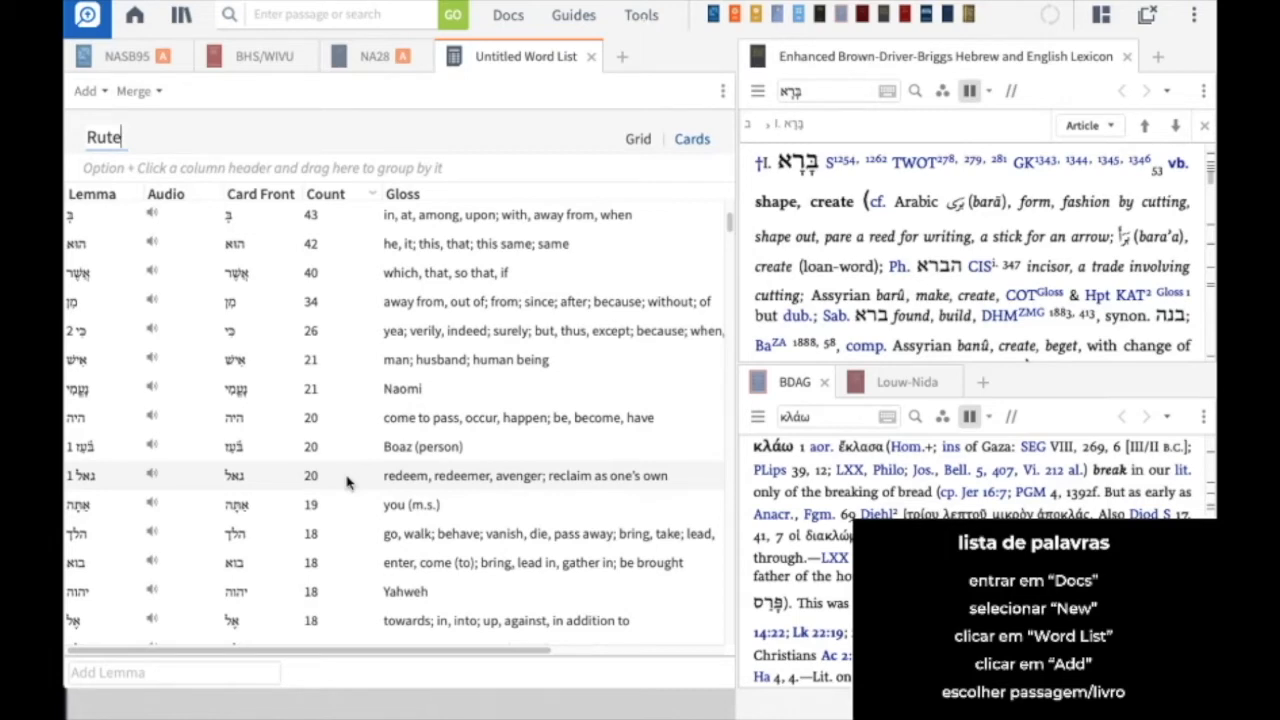
pyautogui.scroll(-3, 347, 483)
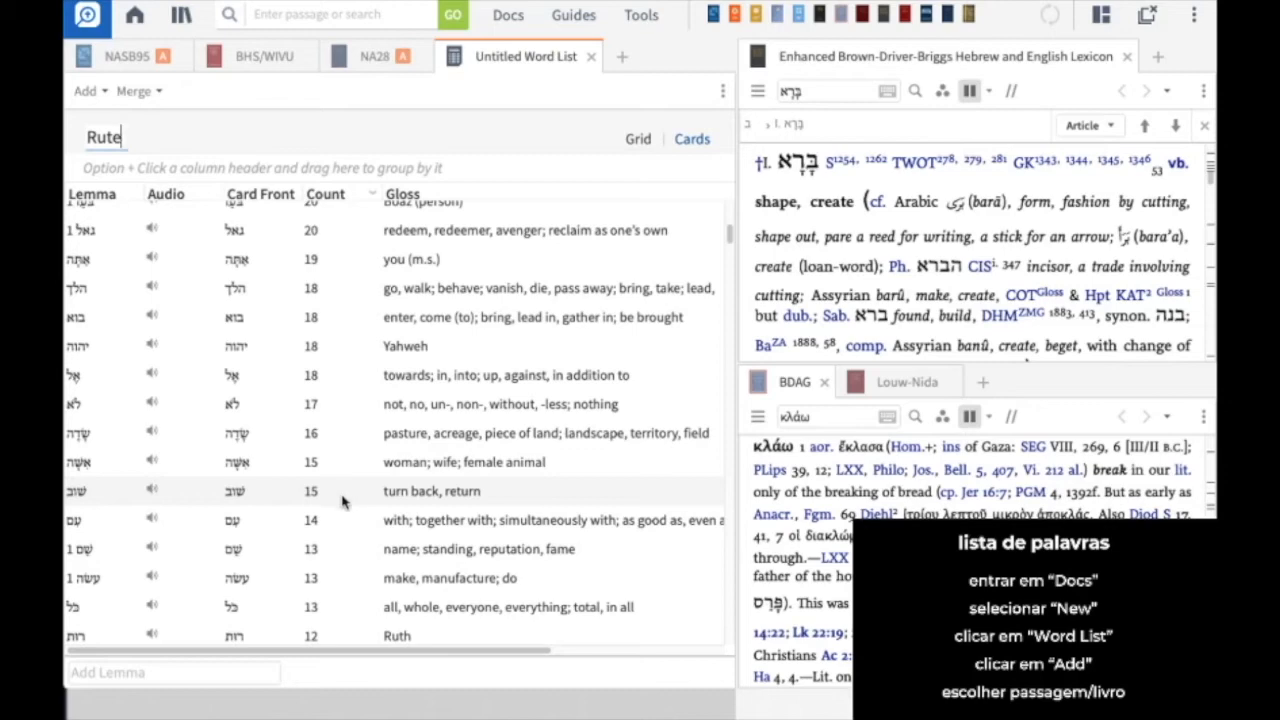
pyautogui.scroll(1, 342, 503)
pyautogui.scroll(5, 342, 503)
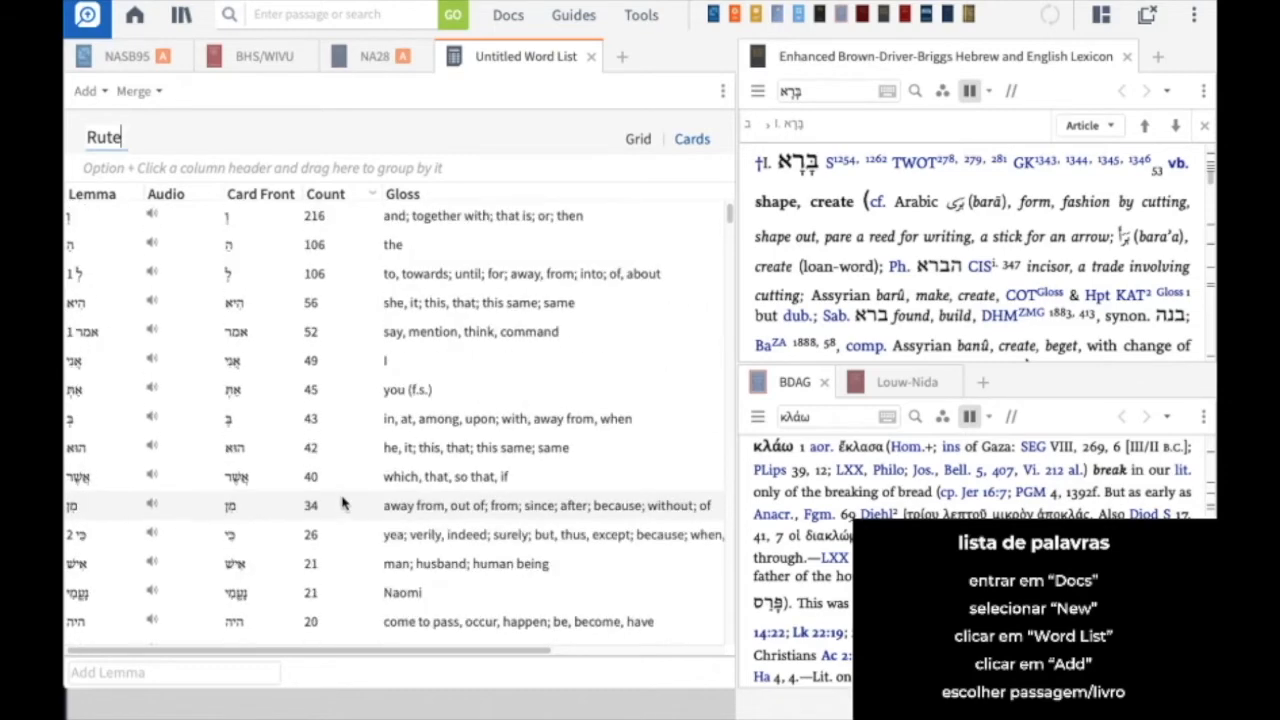
pyautogui.scroll(-15, 342, 503)
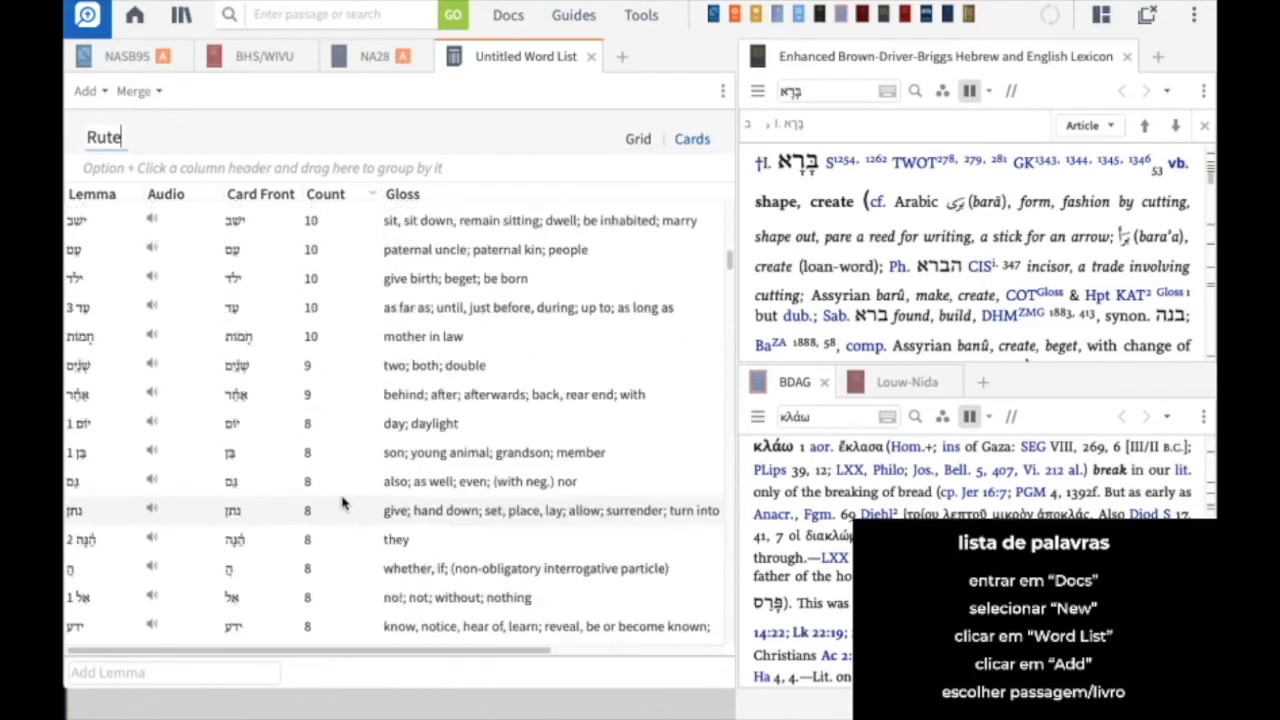
pyautogui.scroll(15, 342, 503)
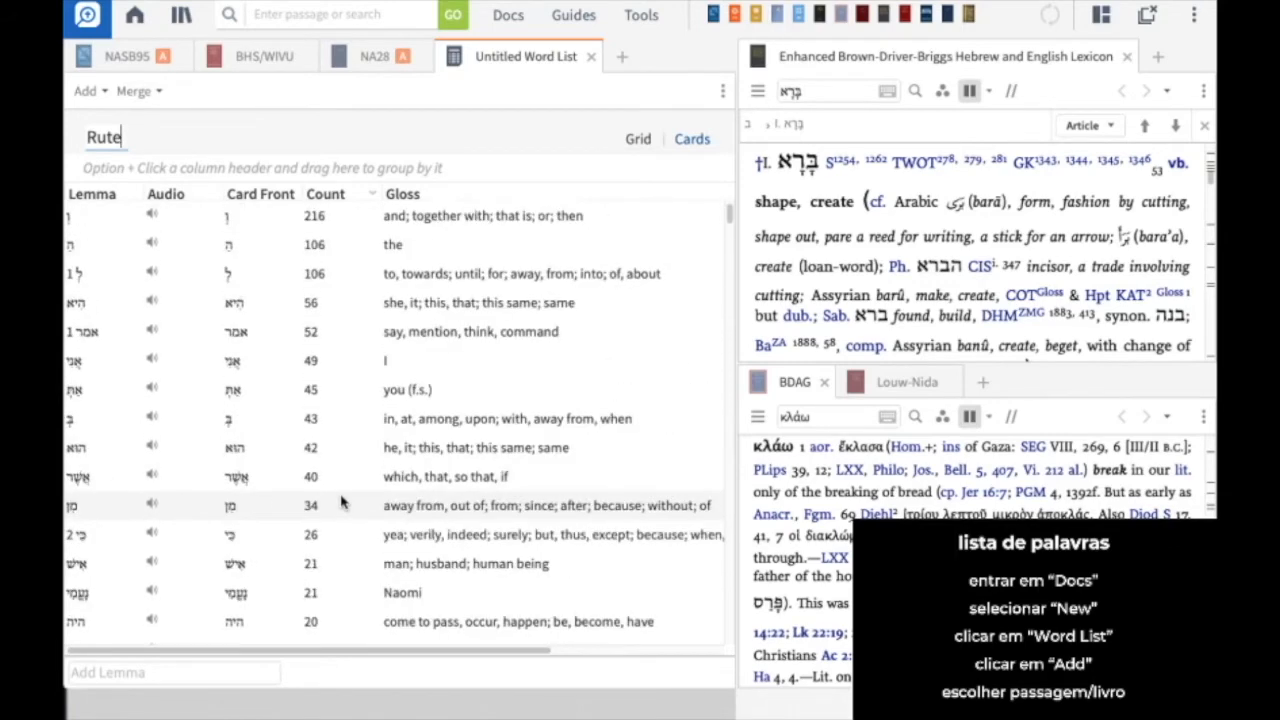
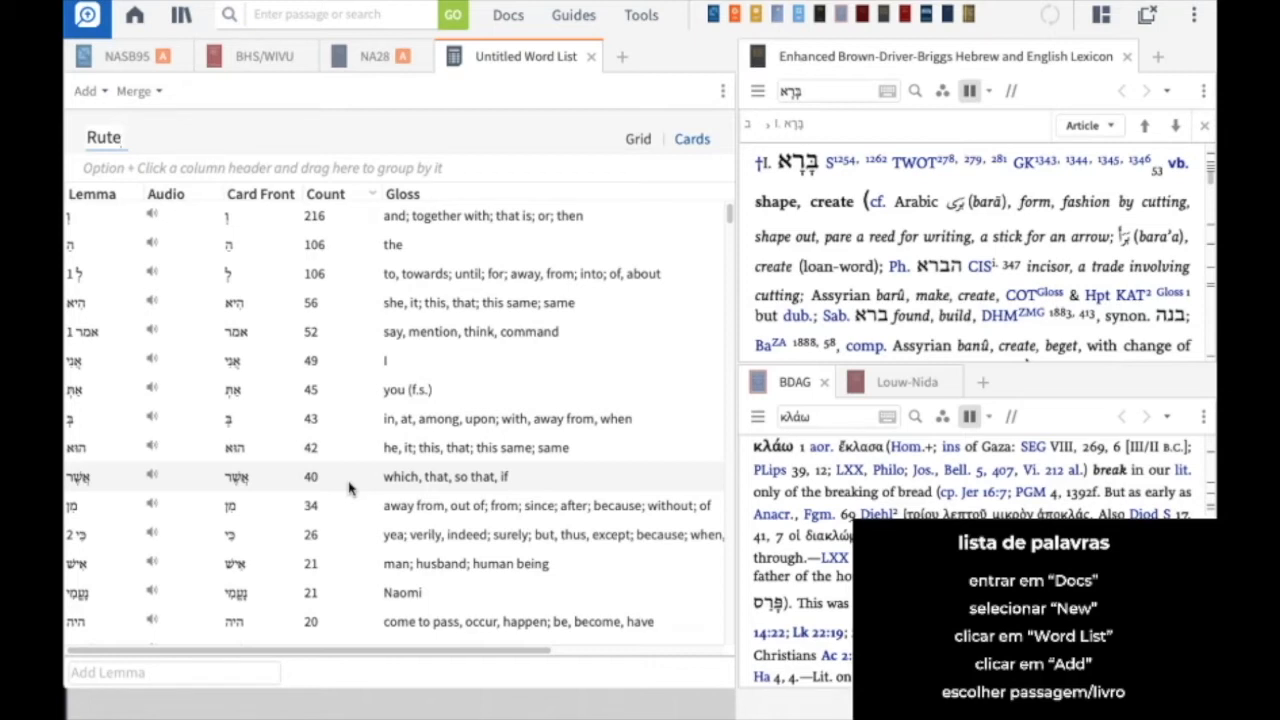
pyautogui.click(591, 58)
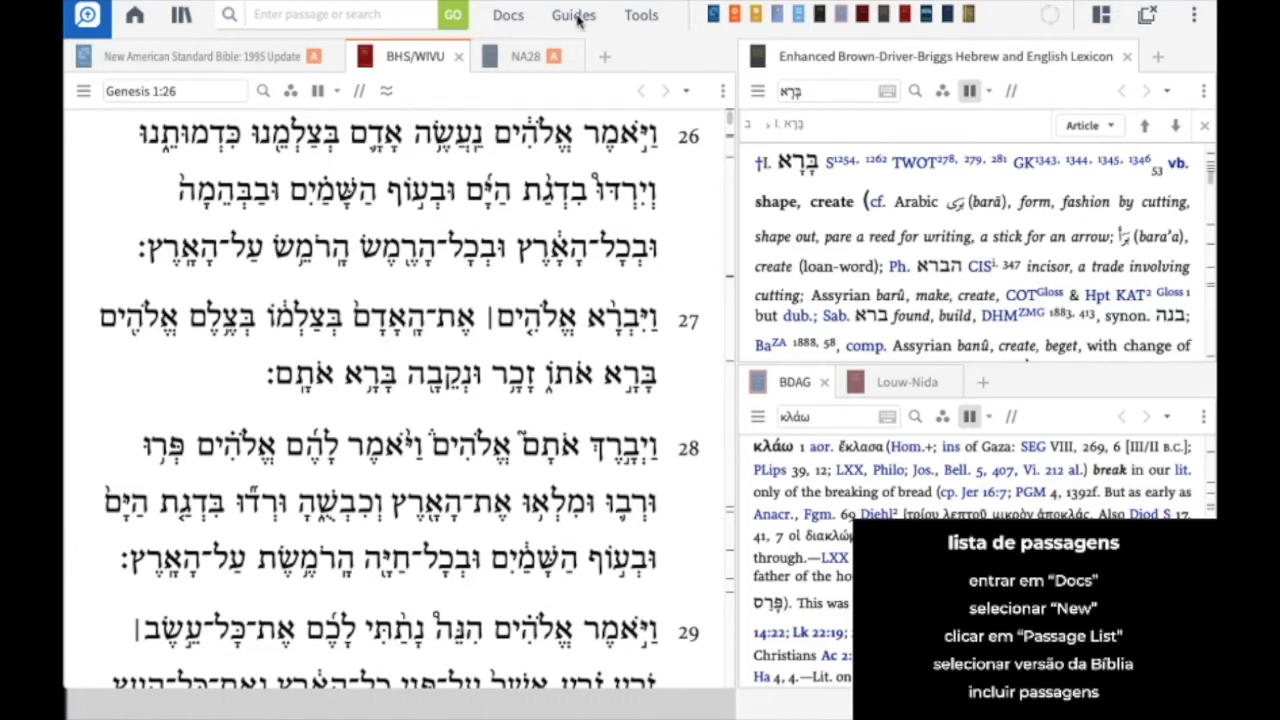
# Step: Create a new passage list document and title it Memorização Maio
pyautogui.click(512, 21)
pyautogui.click(512, 21)
pyautogui.click(512, 21)
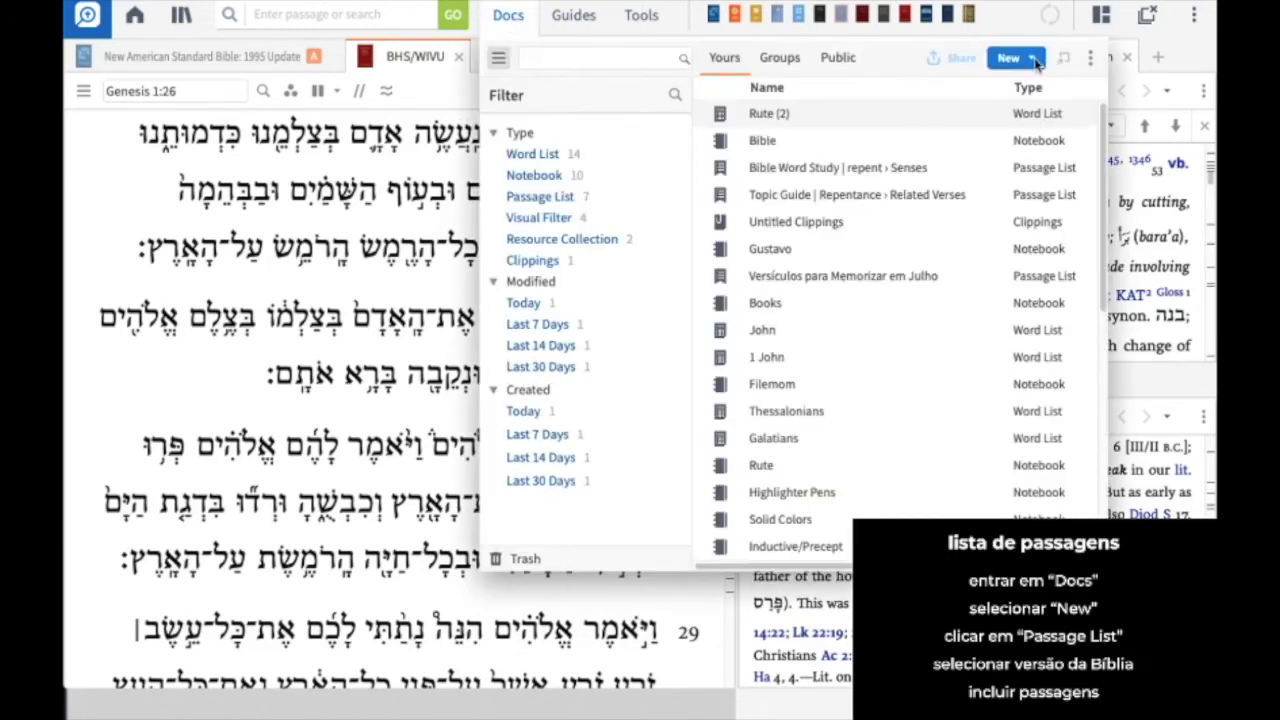
pyautogui.click(1034, 60)
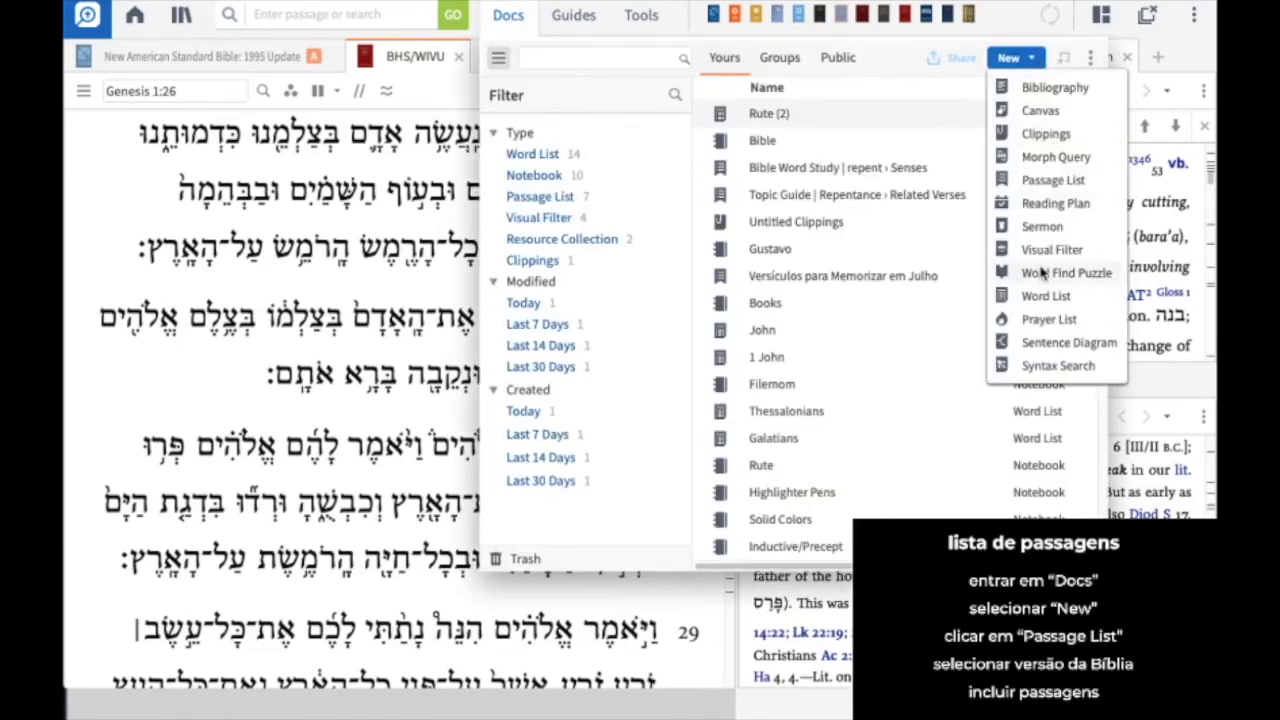
pyautogui.click(1056, 183)
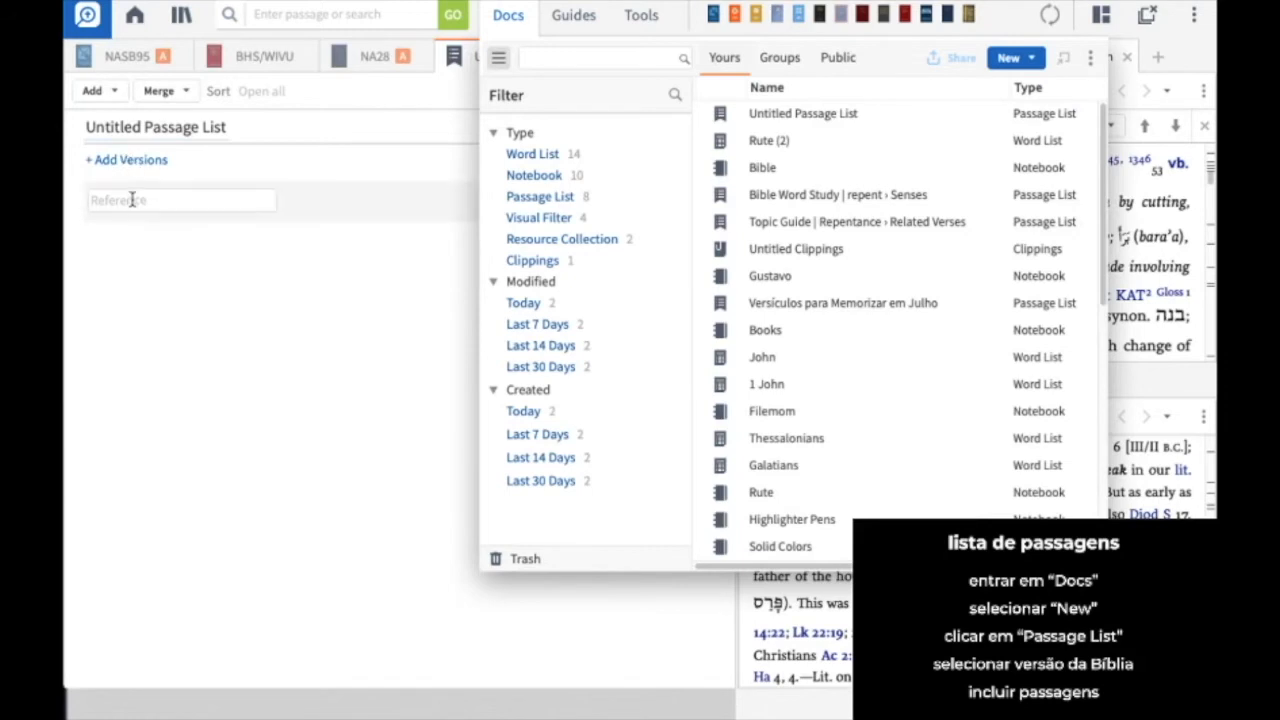
pyautogui.click(132, 200)
pyautogui.click(135, 124)
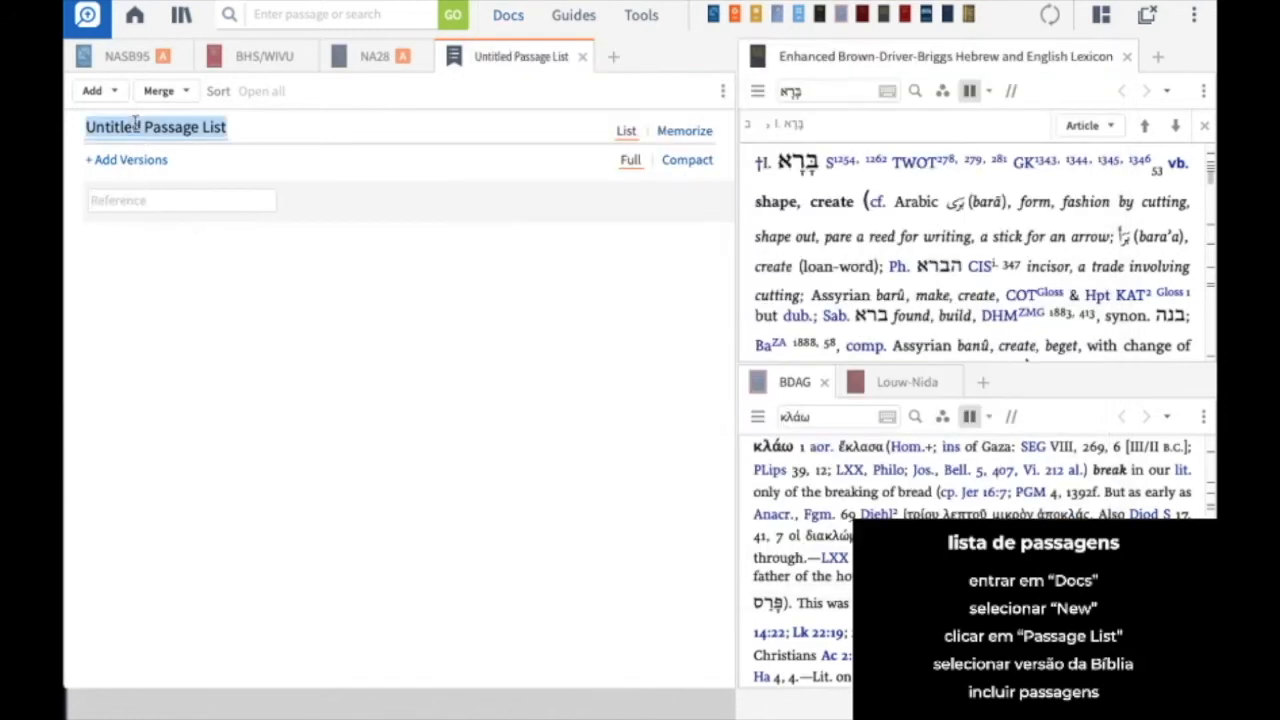
pyautogui.write('Memorizaç')
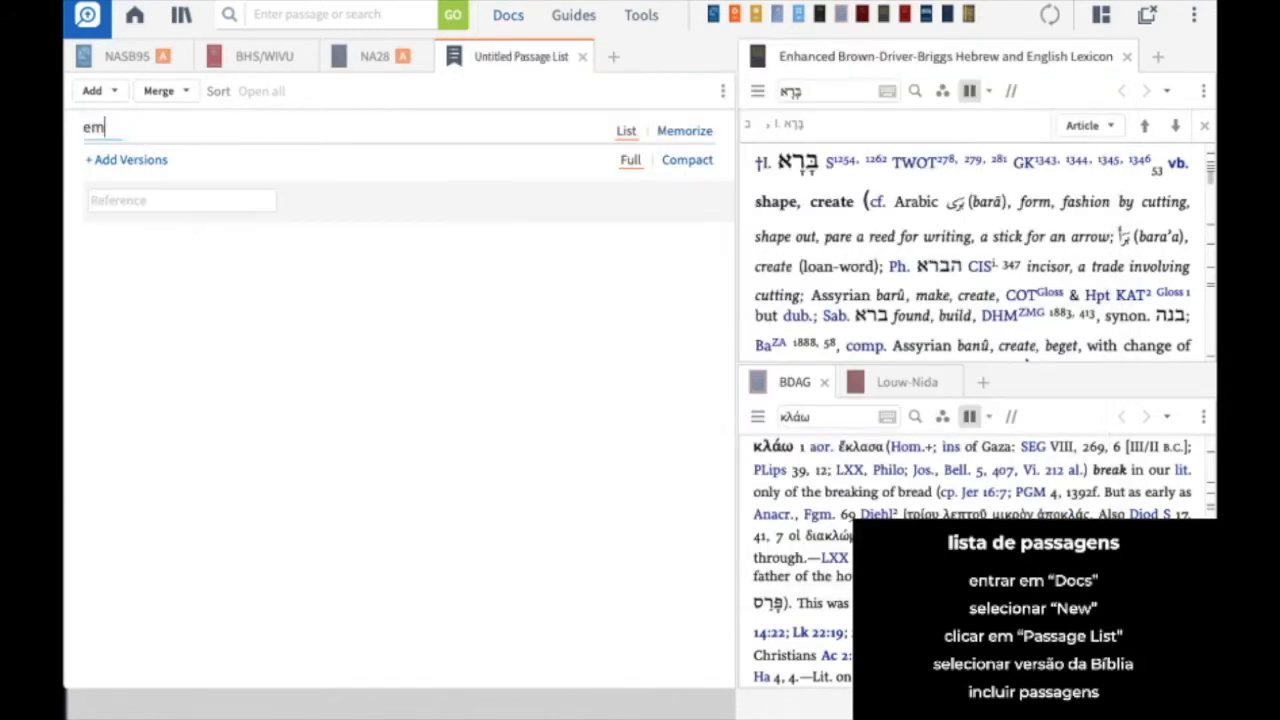
pyautogui.write('ão ')
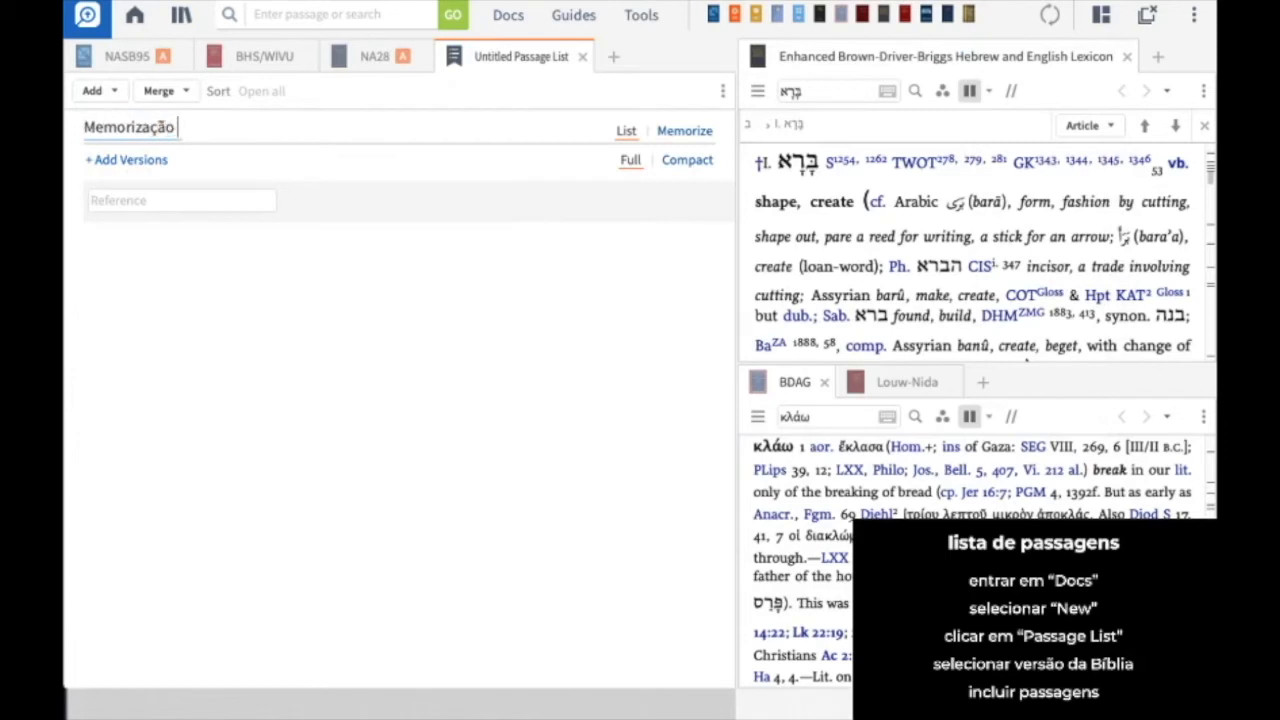
pyautogui.write('Maio')
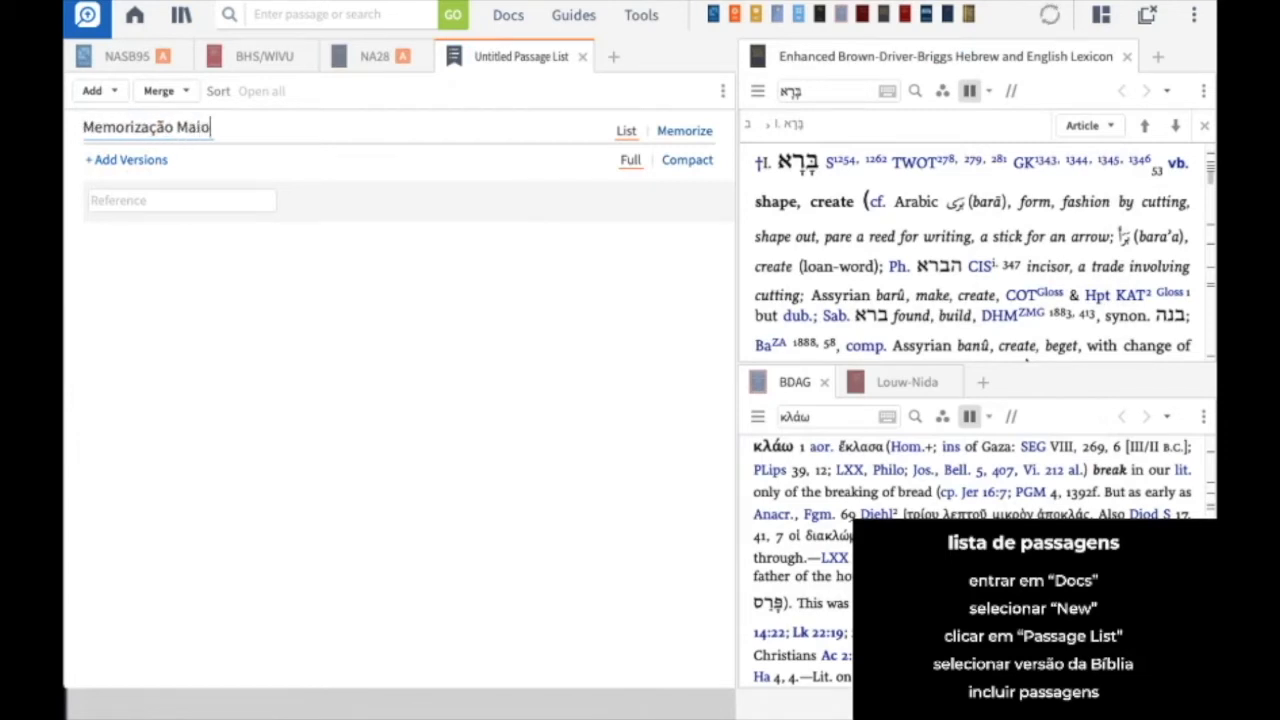
# Step: Add John 3:16 to the Memorização Maio passage list
pyautogui.click(141, 204)
pyautogui.write('John 3 16')
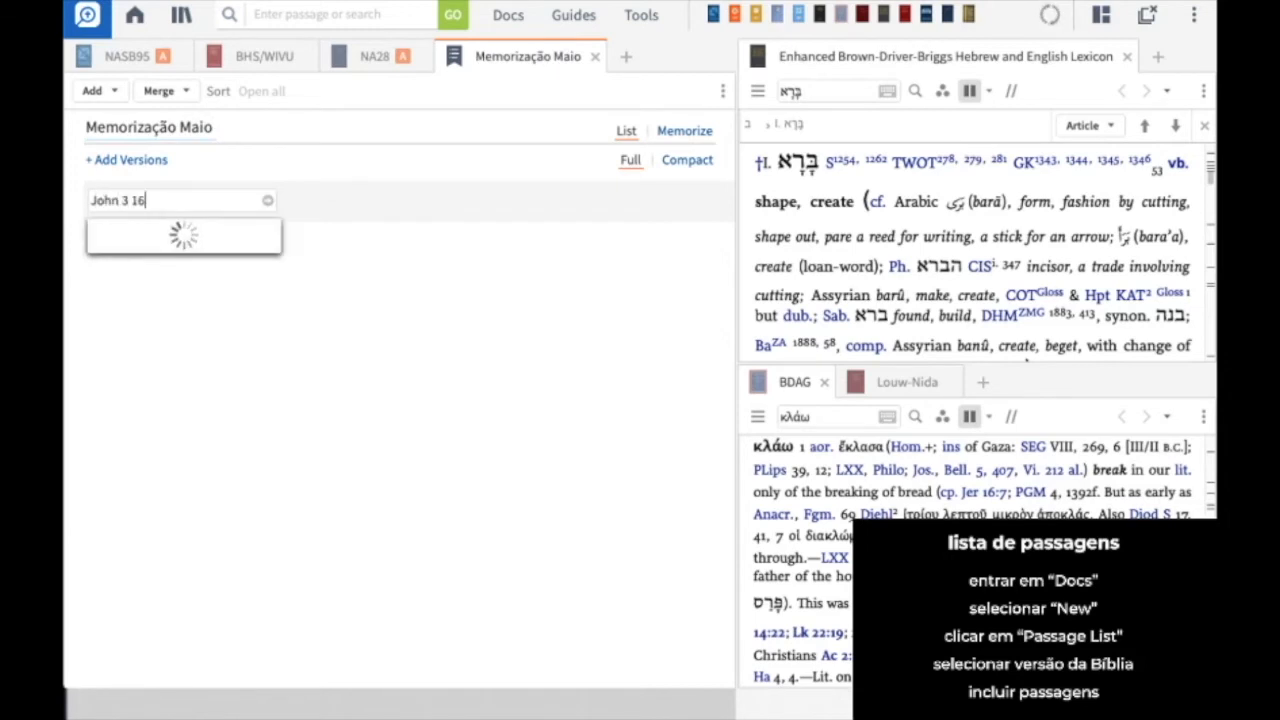
pyautogui.press('Return')
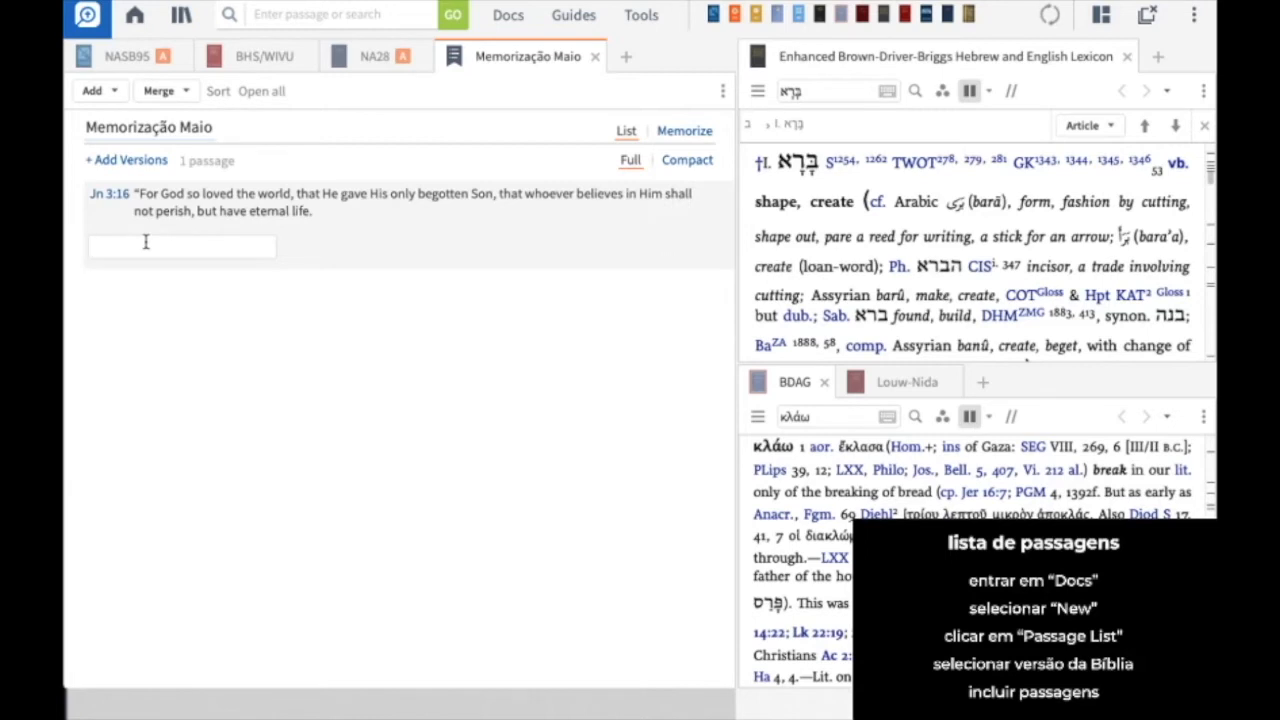
# Step: Add 2 Corinthians 5:15 to the Memorização Maio passage list and page through both passages in the memorization view
pyautogui.write('2 Cor 5 15')
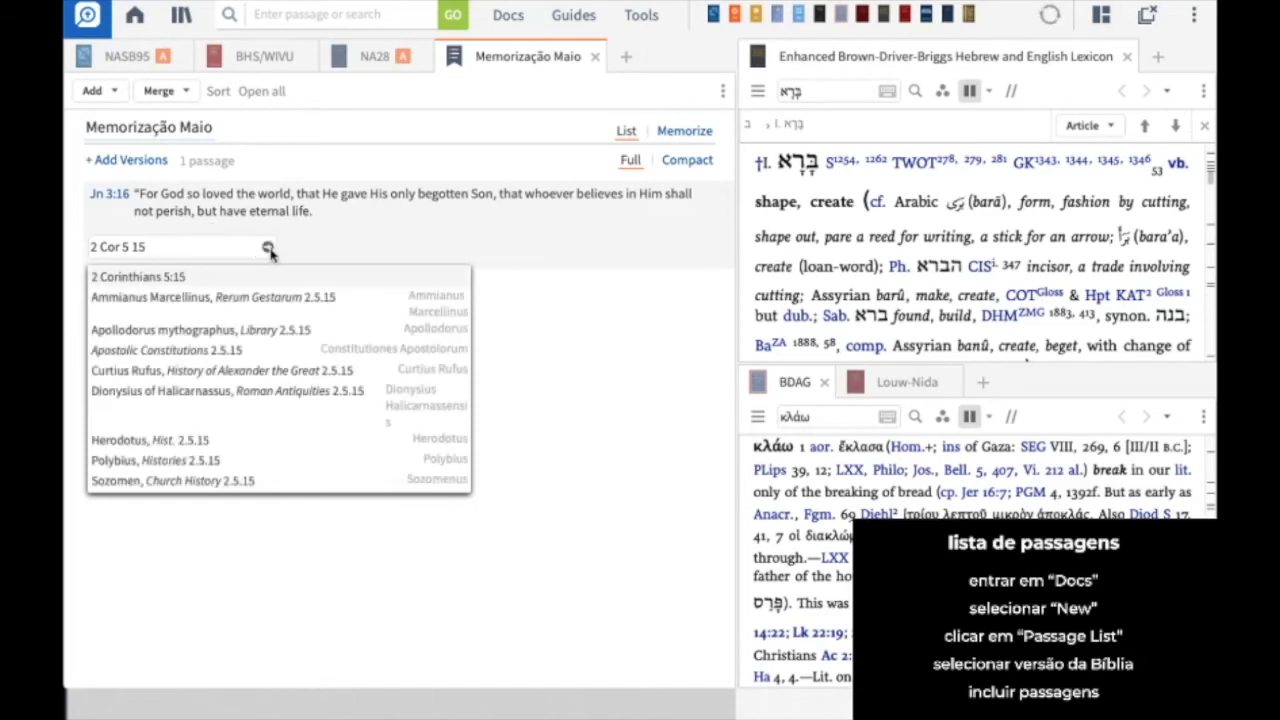
pyautogui.press('Return')
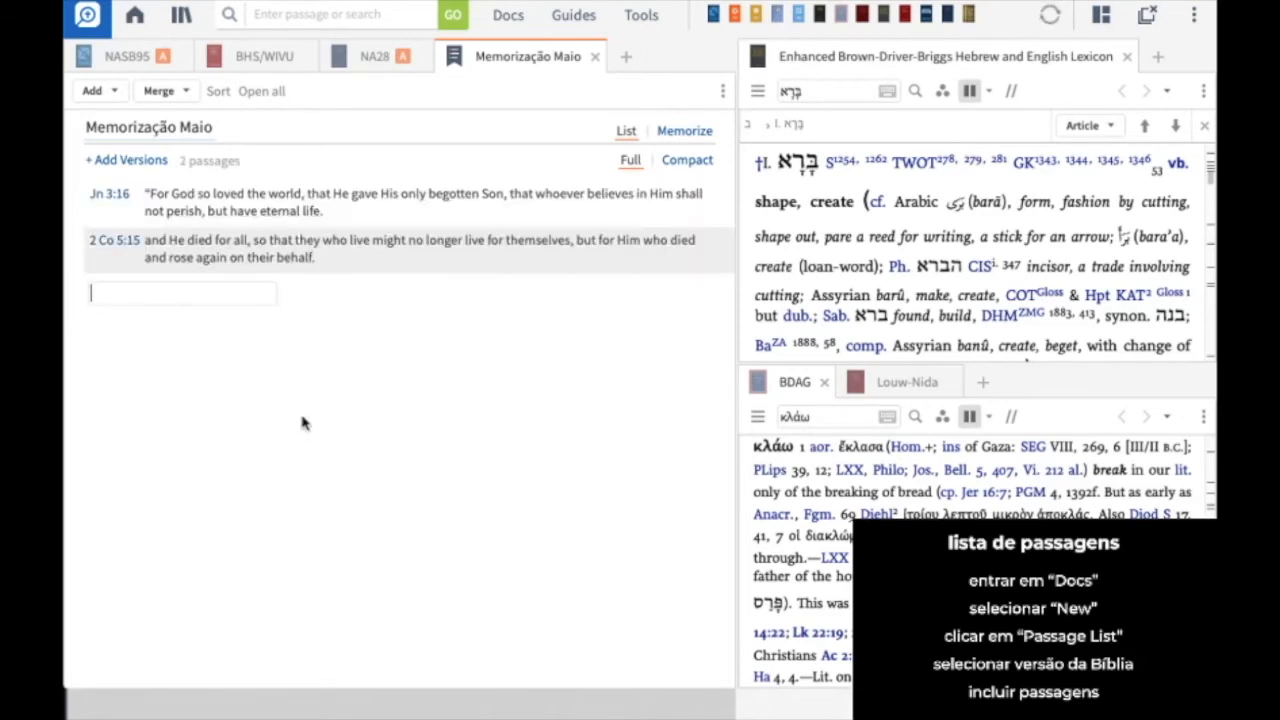
pyautogui.click(684, 131)
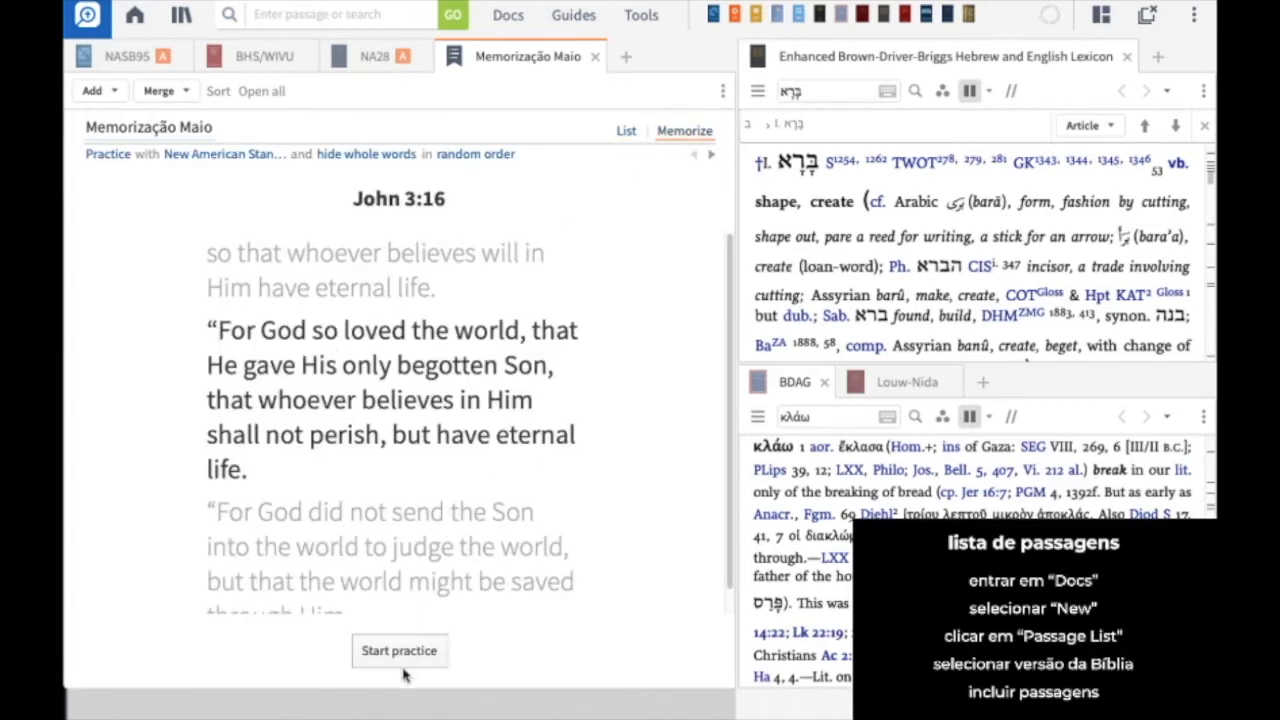
pyautogui.scroll(-1, 402, 477)
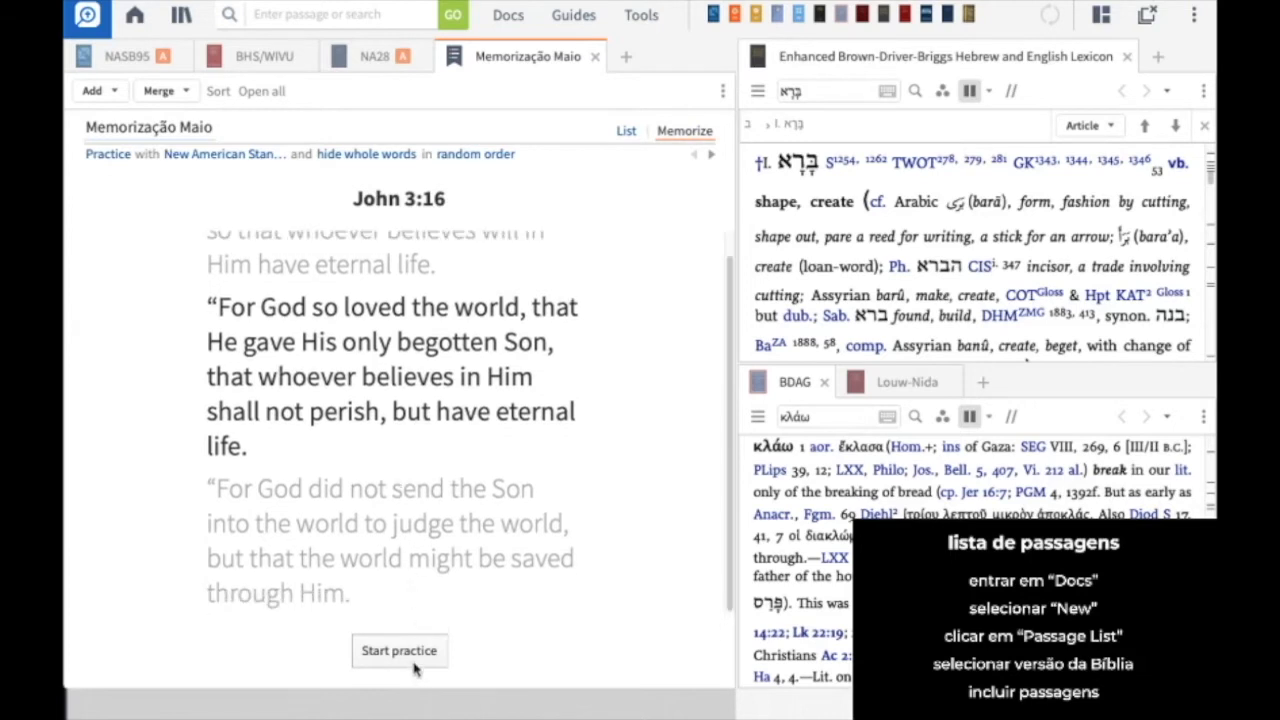
pyautogui.click(711, 155)
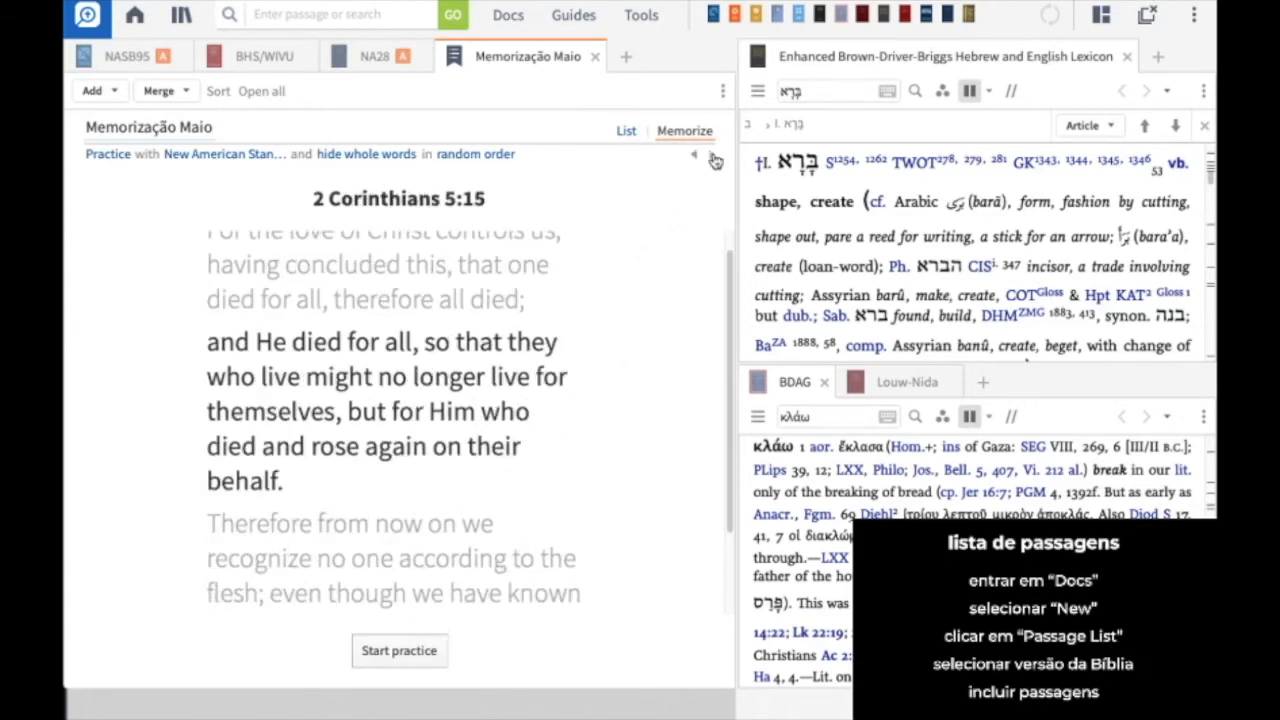
pyautogui.click(626, 132)
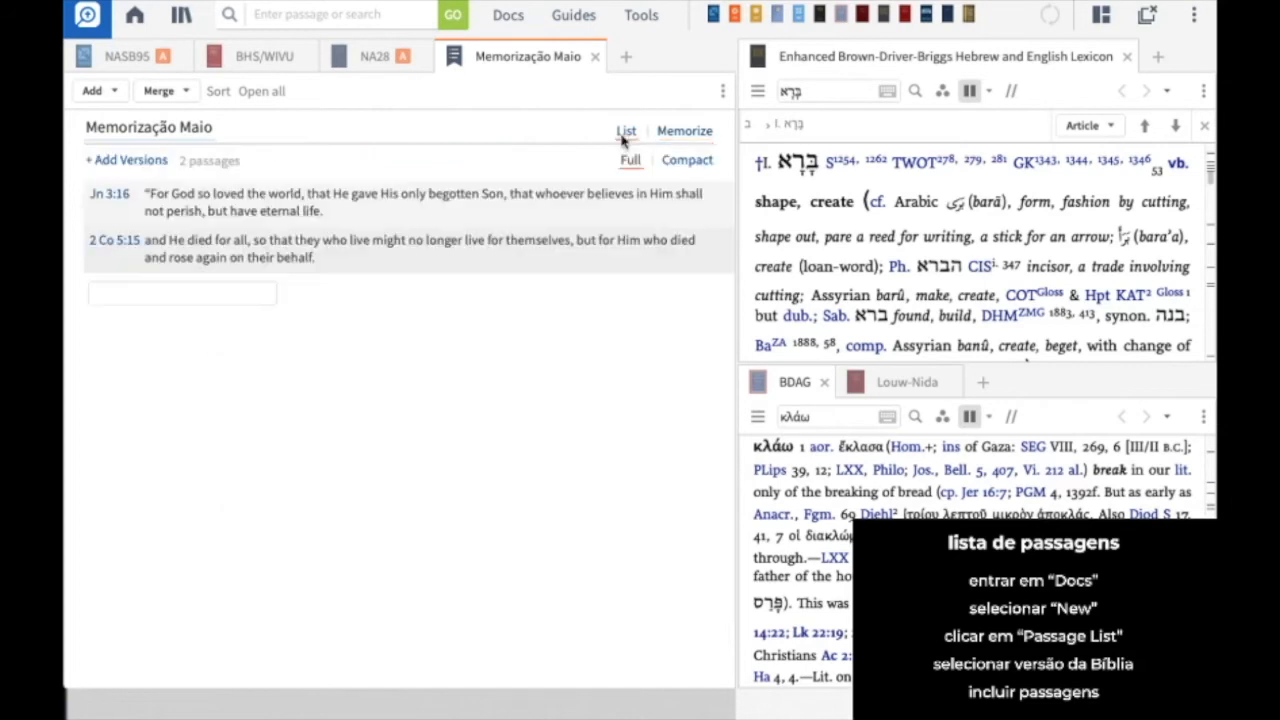
# Step: View the passage list's print, export and save-as options, and close the Memorização Maio list
pyautogui.click(727, 92)
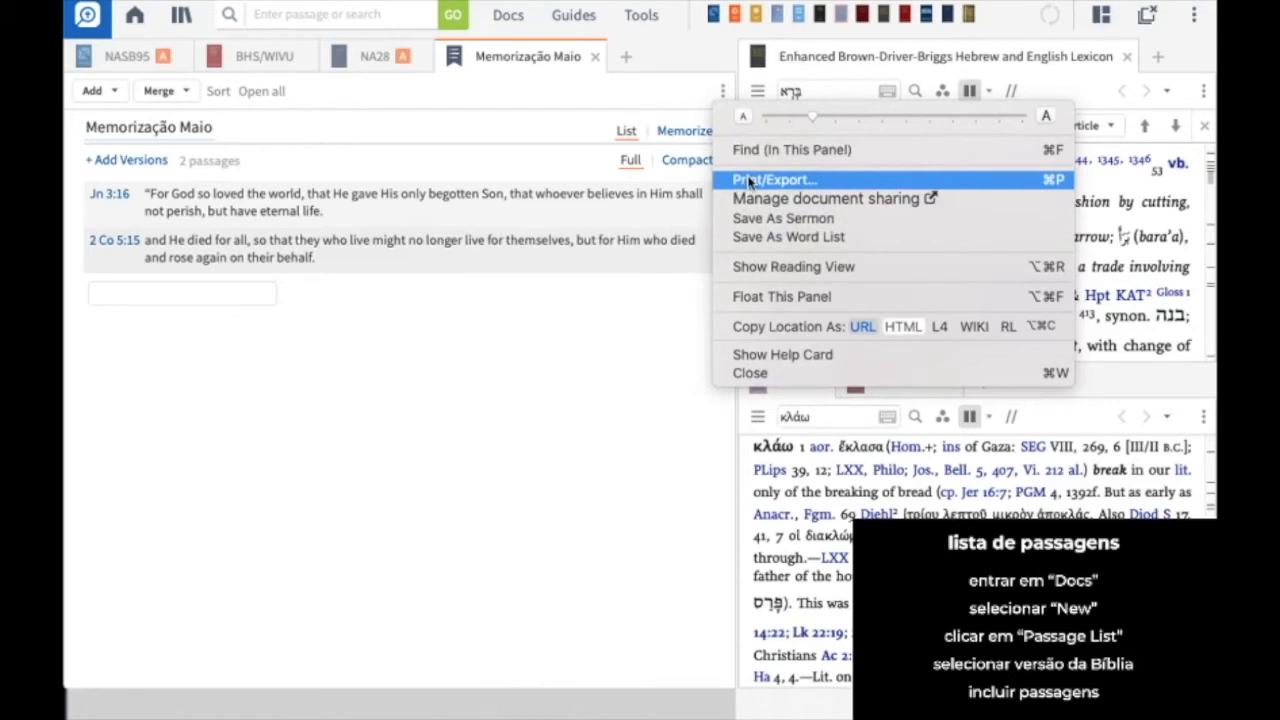
pyautogui.click(476, 458)
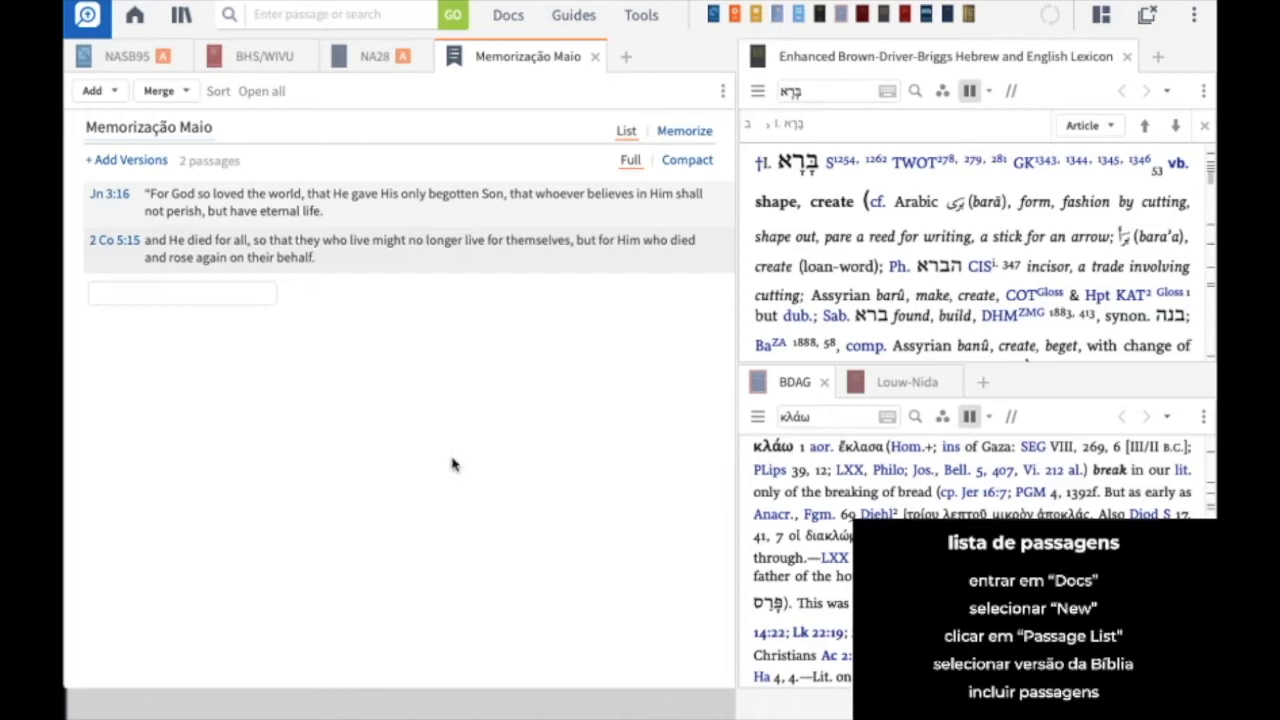
pyautogui.click(595, 58)
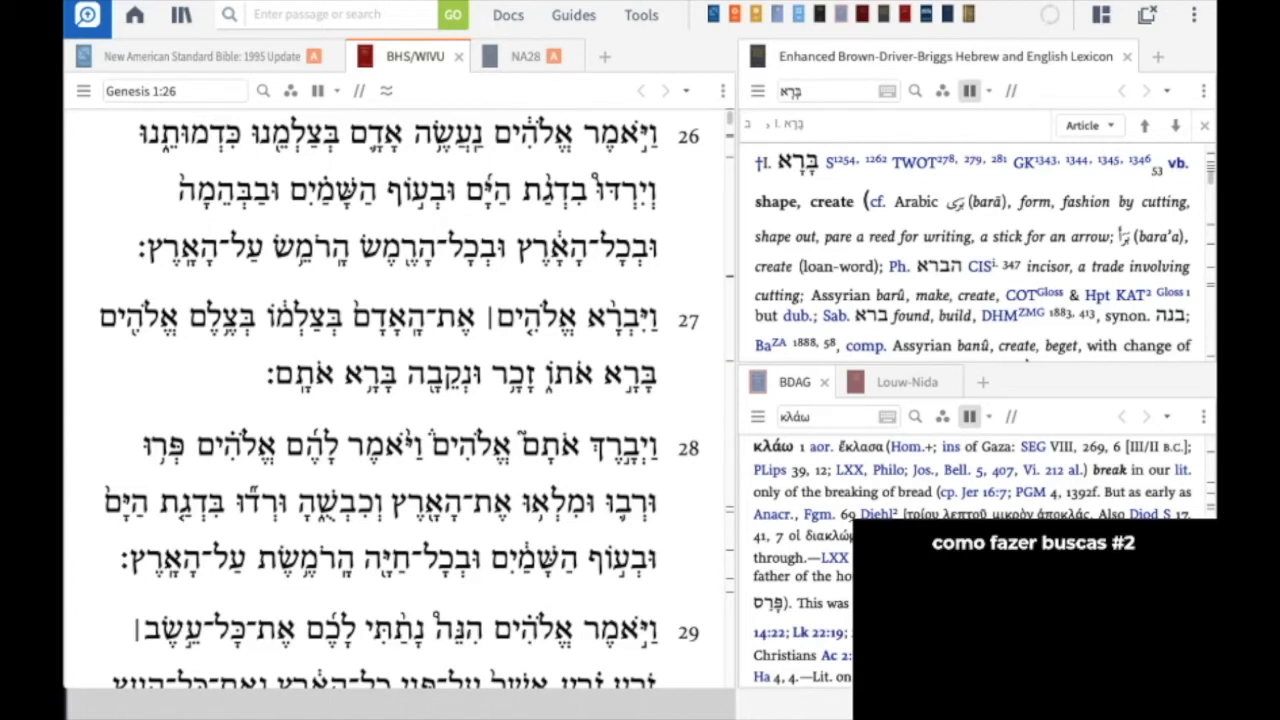
# Step: Find the Bible Browser tool and open it on the New American Standard Bible: 1995 Update
pyautogui.click(300, 14)
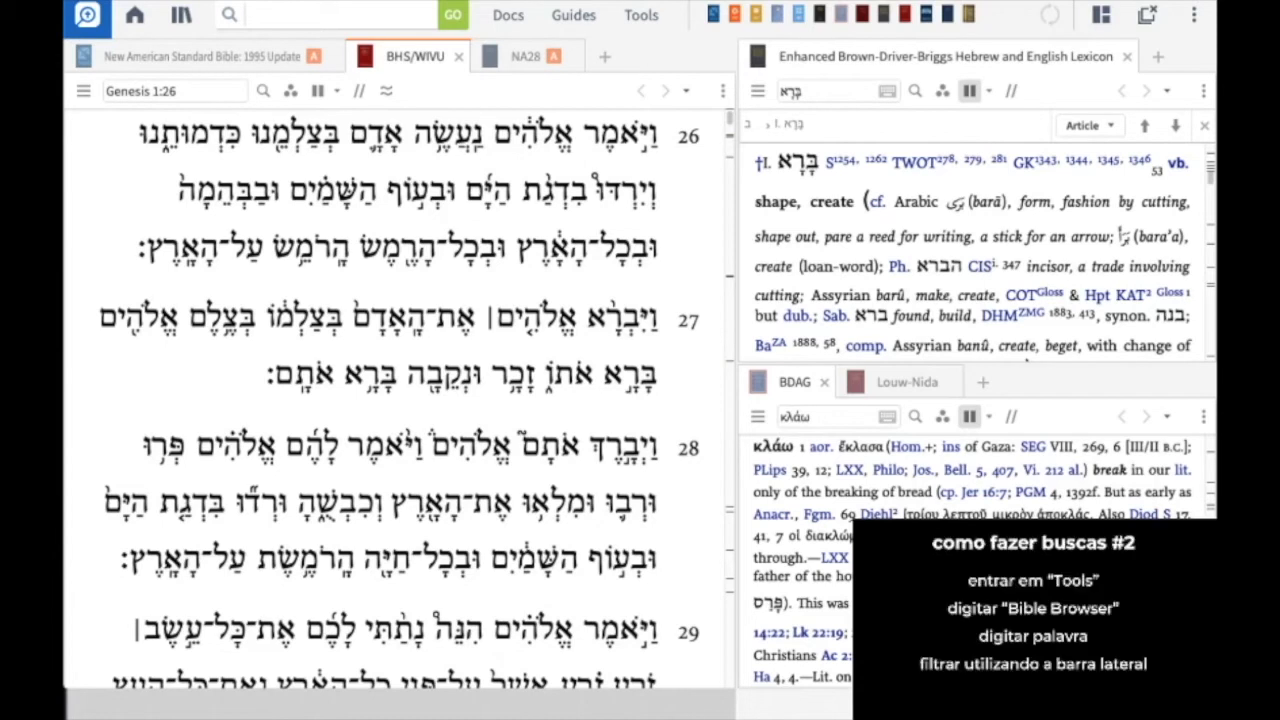
pyautogui.click(644, 16)
pyautogui.write('Bible b')
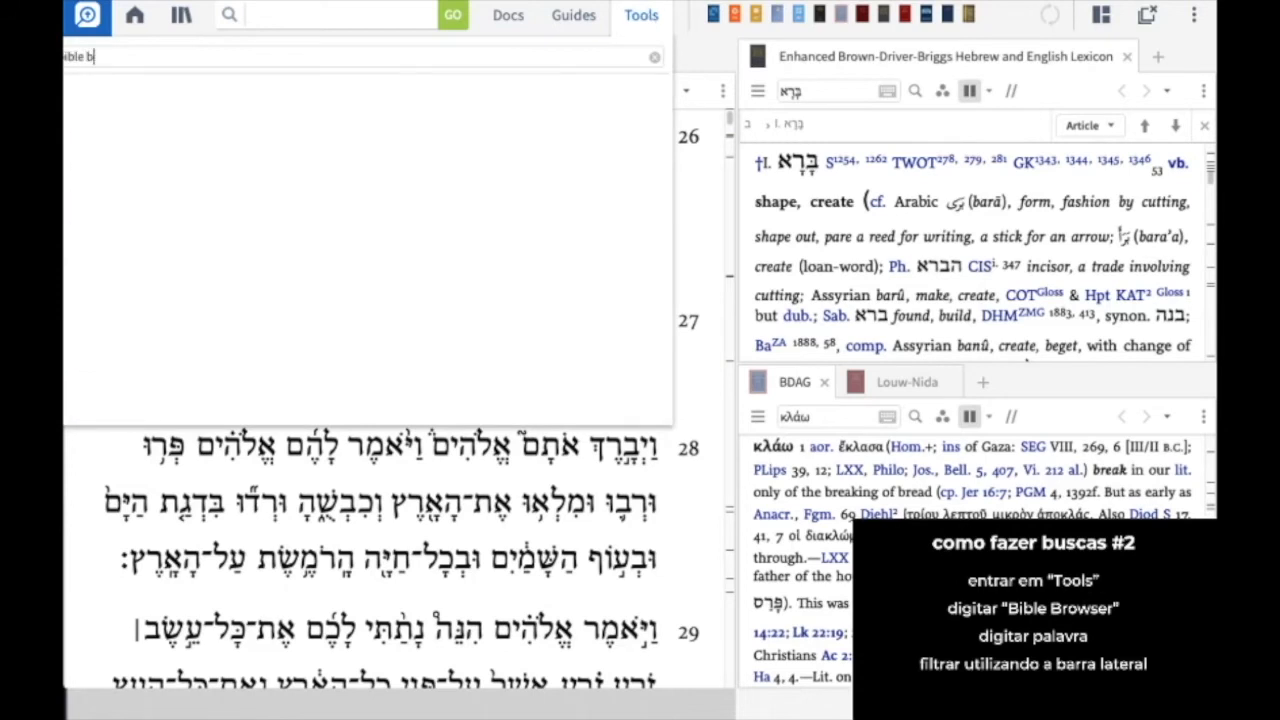
pyautogui.write('row')
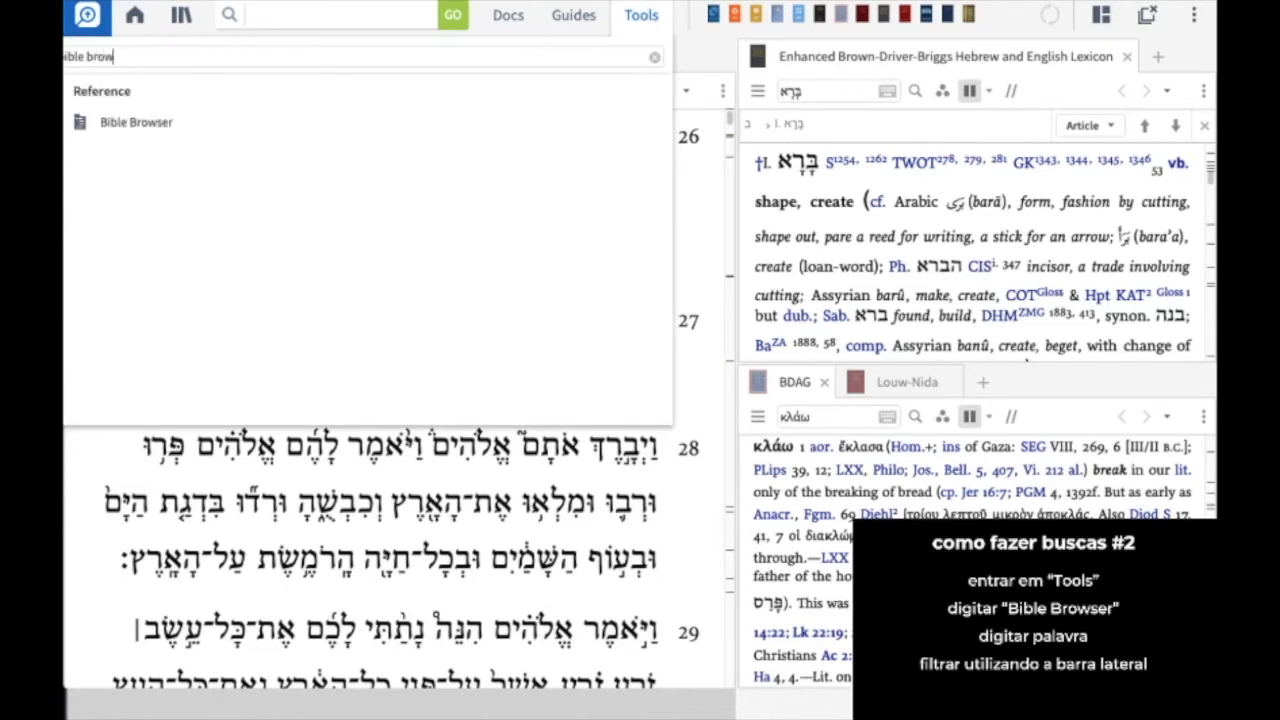
pyautogui.click(173, 133)
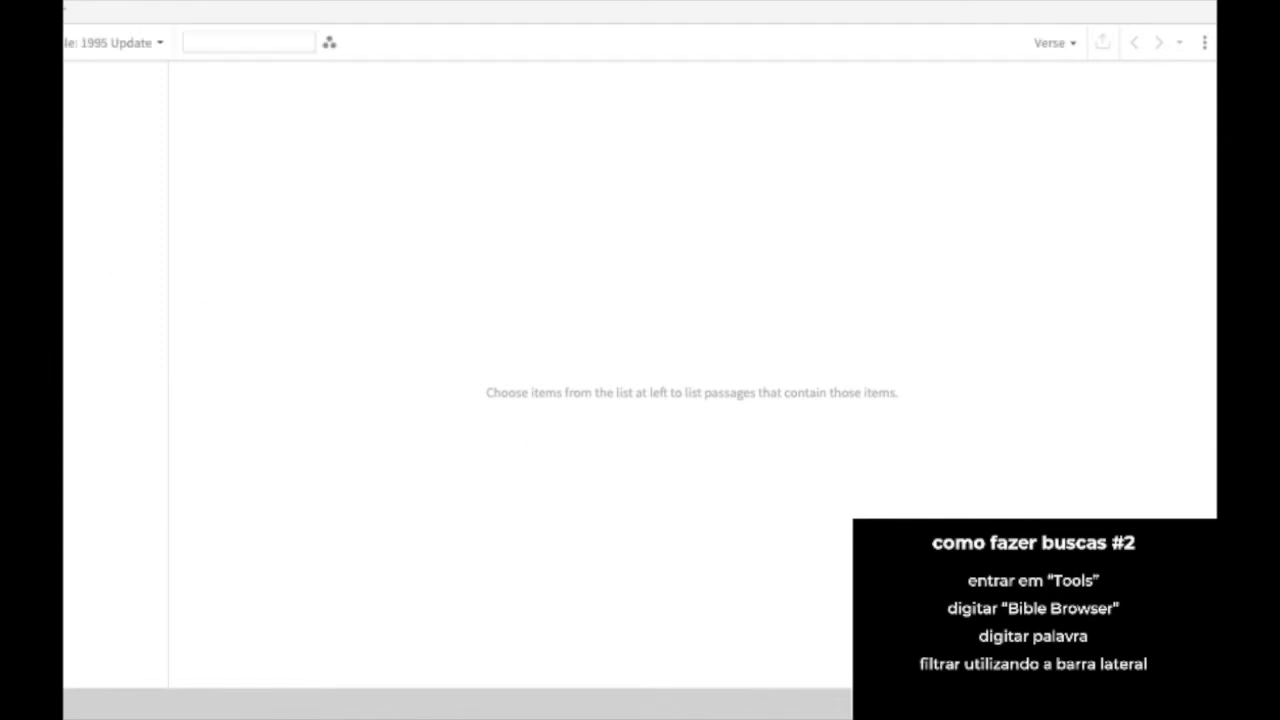
pyautogui.moveTo(0, 80); pyautogui.dragTo(66, 80)
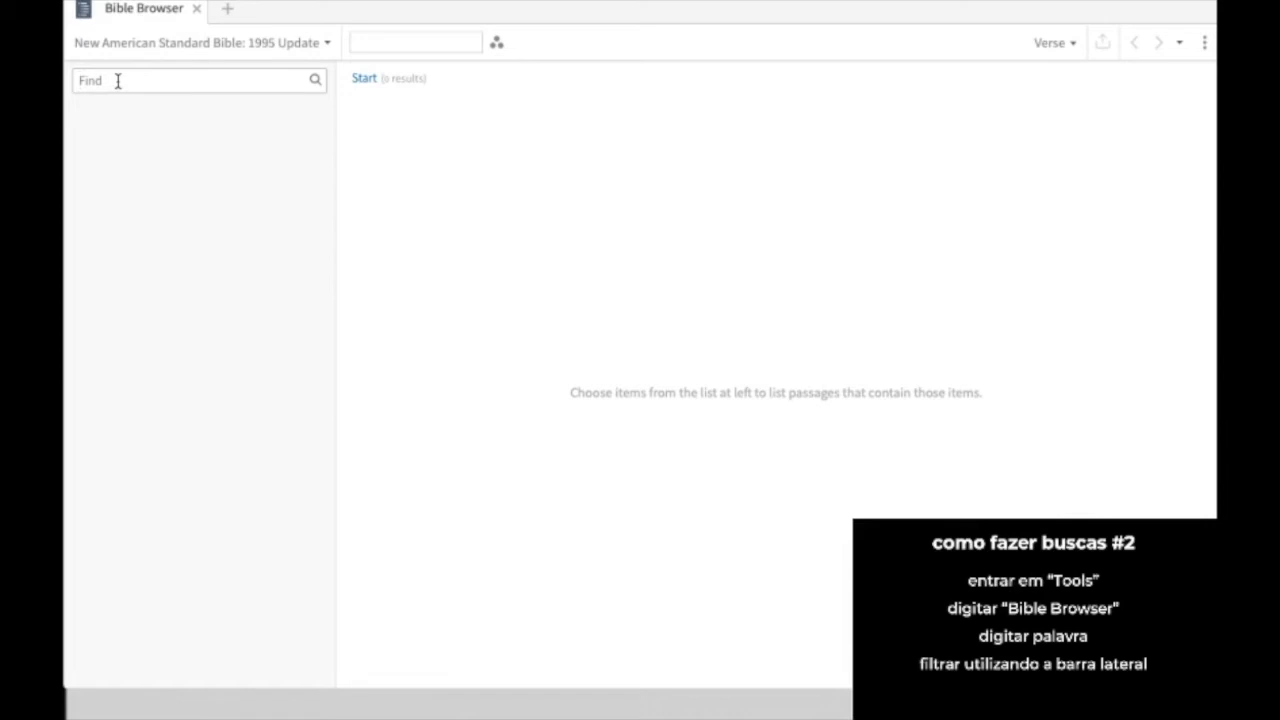
# Step: Try looking up bethlehem in the Bible Browser, and remove the Senses filters "to trust (faith)" and "to reconsider (repent)"
pyautogui.write('bethelch')
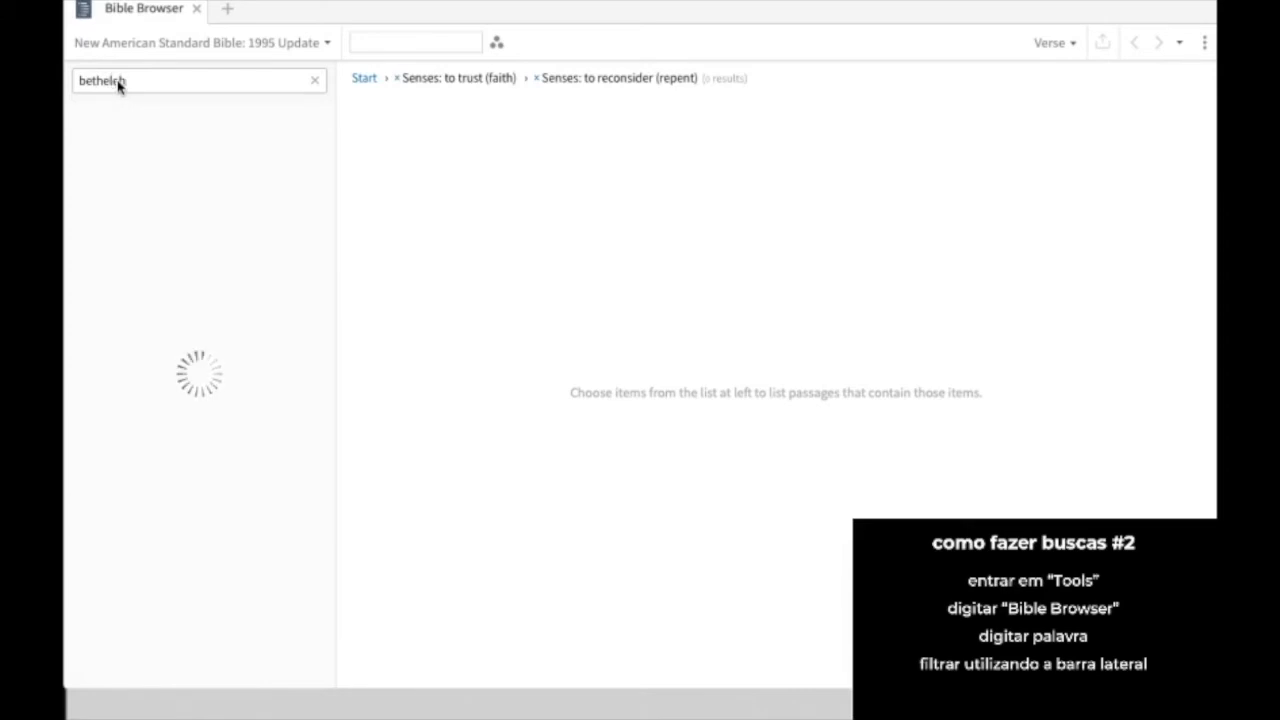
pyautogui.press('BackSpace')
pyautogui.press('BackSpace')
pyautogui.write('lehem')
pyautogui.click(538, 80)
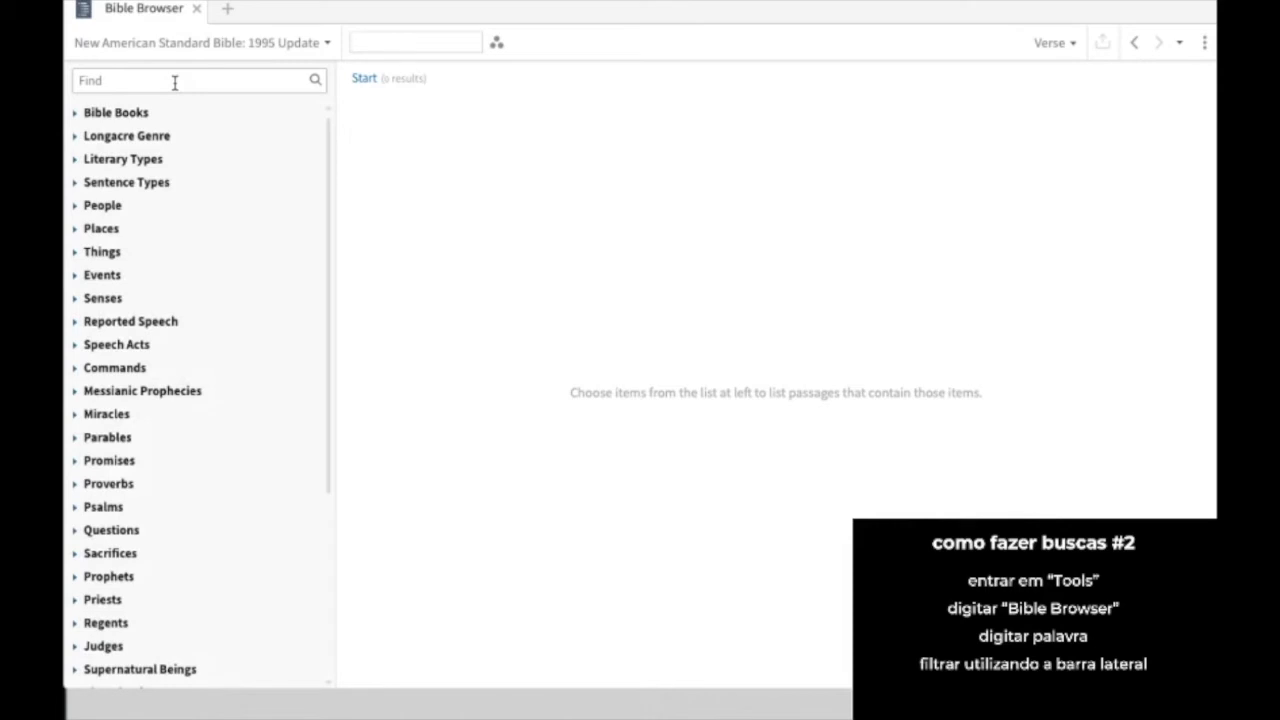
# Step: Search the Bible Browser's filter categories for bethlehem
pyautogui.click(174, 81)
pyautogui.write('bethlehem')
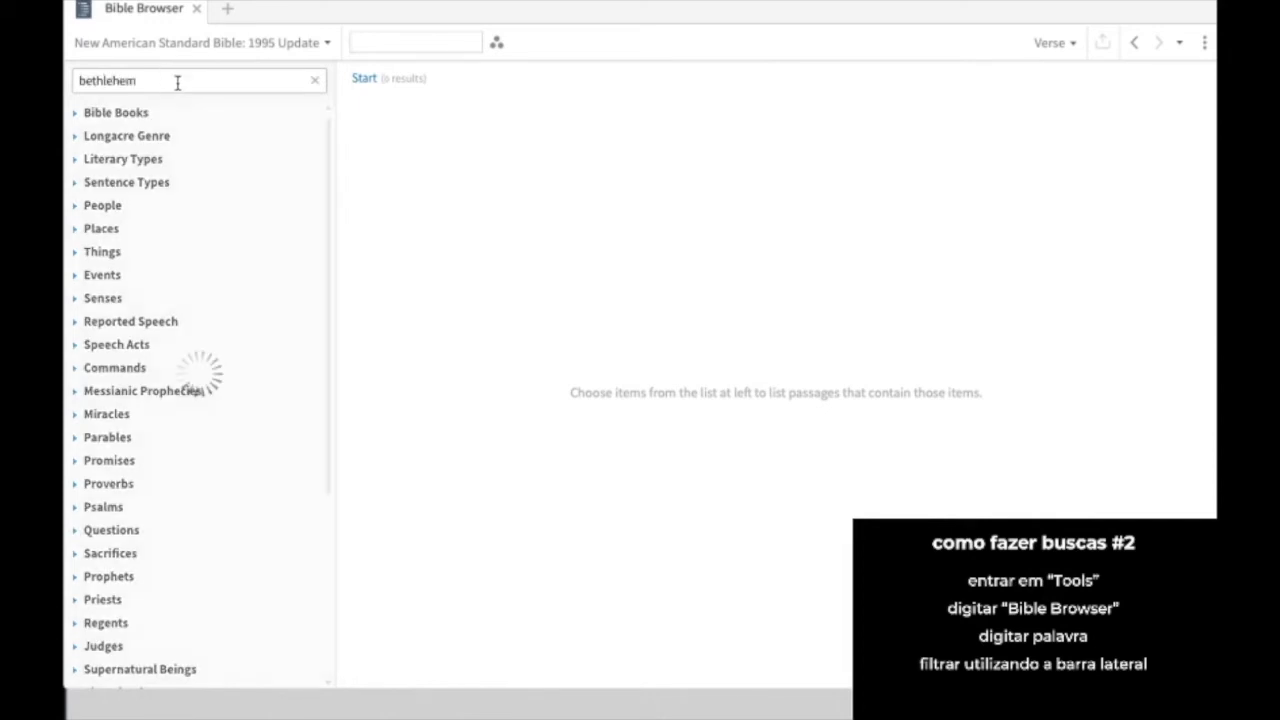
pyautogui.press('BackSpace')
pyautogui.press('BackSpace')
pyautogui.press('BackSpace')
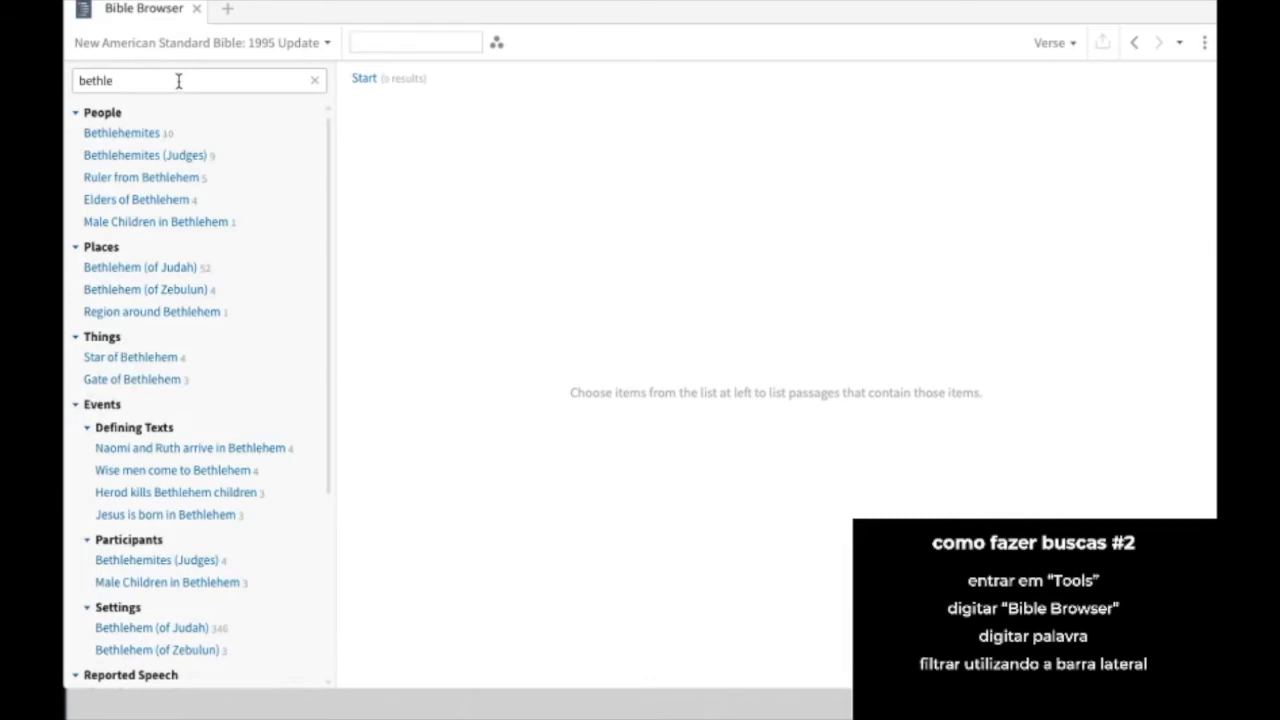
pyautogui.write('hem')
# Step: Examine the people, places, things, events, speech, prophecy and promise entries related to Bethlehem and their short descriptions
pyautogui.moveTo(127, 270)
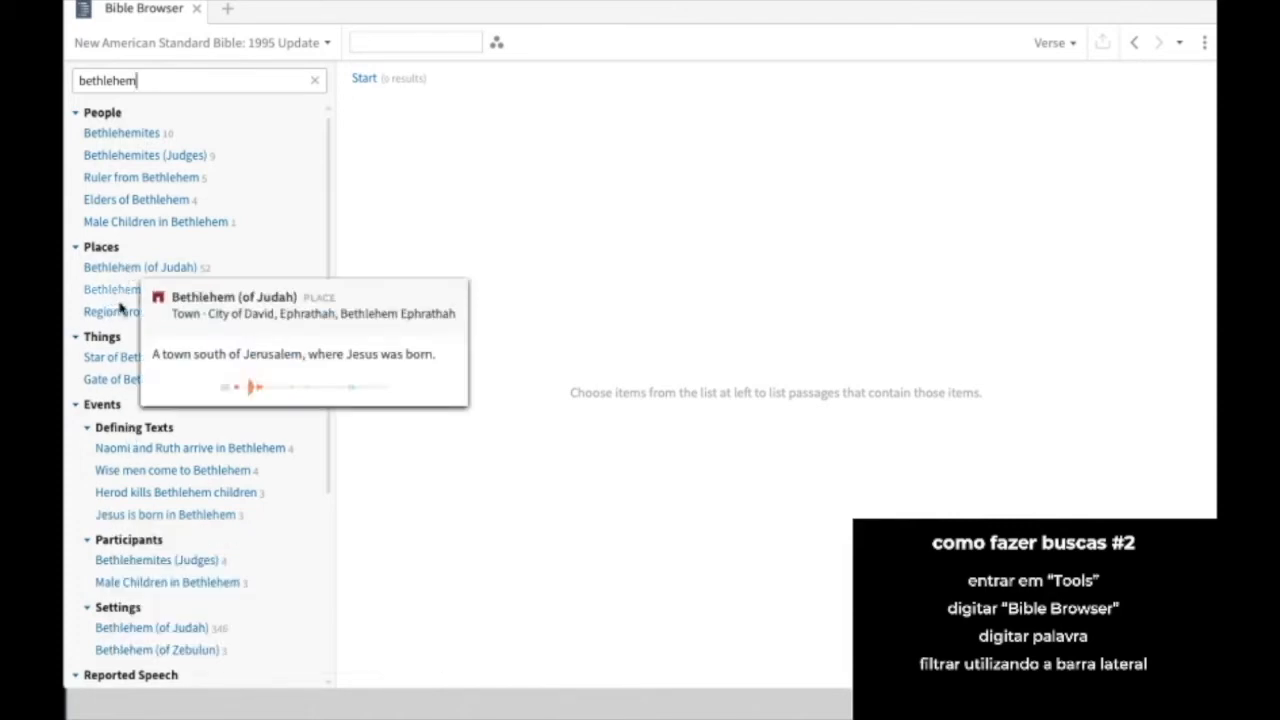
pyautogui.moveTo(146, 360)
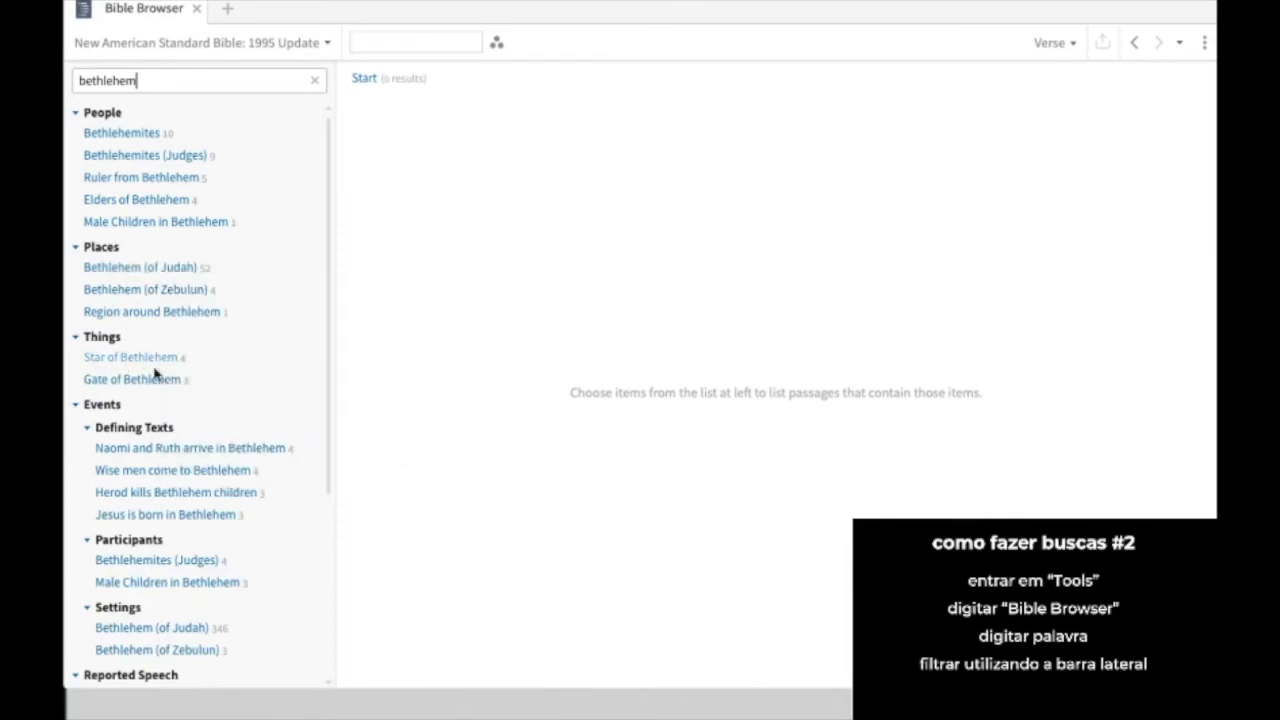
pyautogui.moveTo(144, 387)
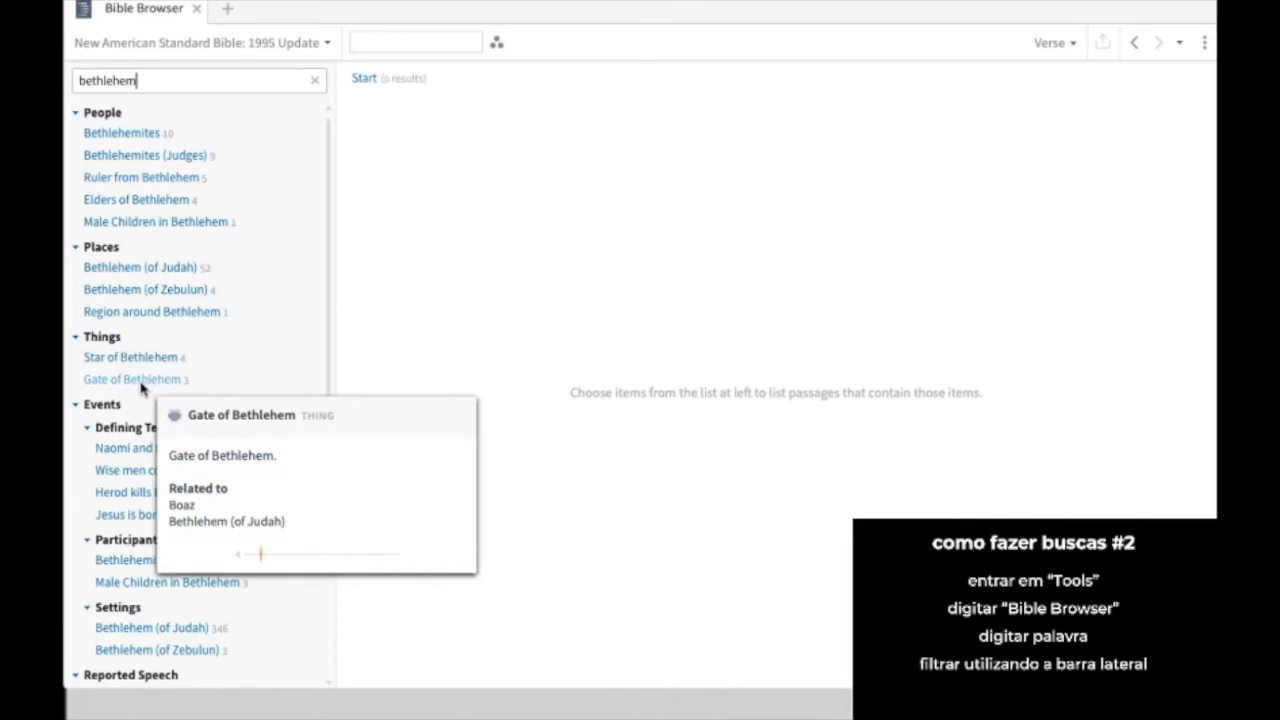
pyautogui.scroll(-2, 296, 388)
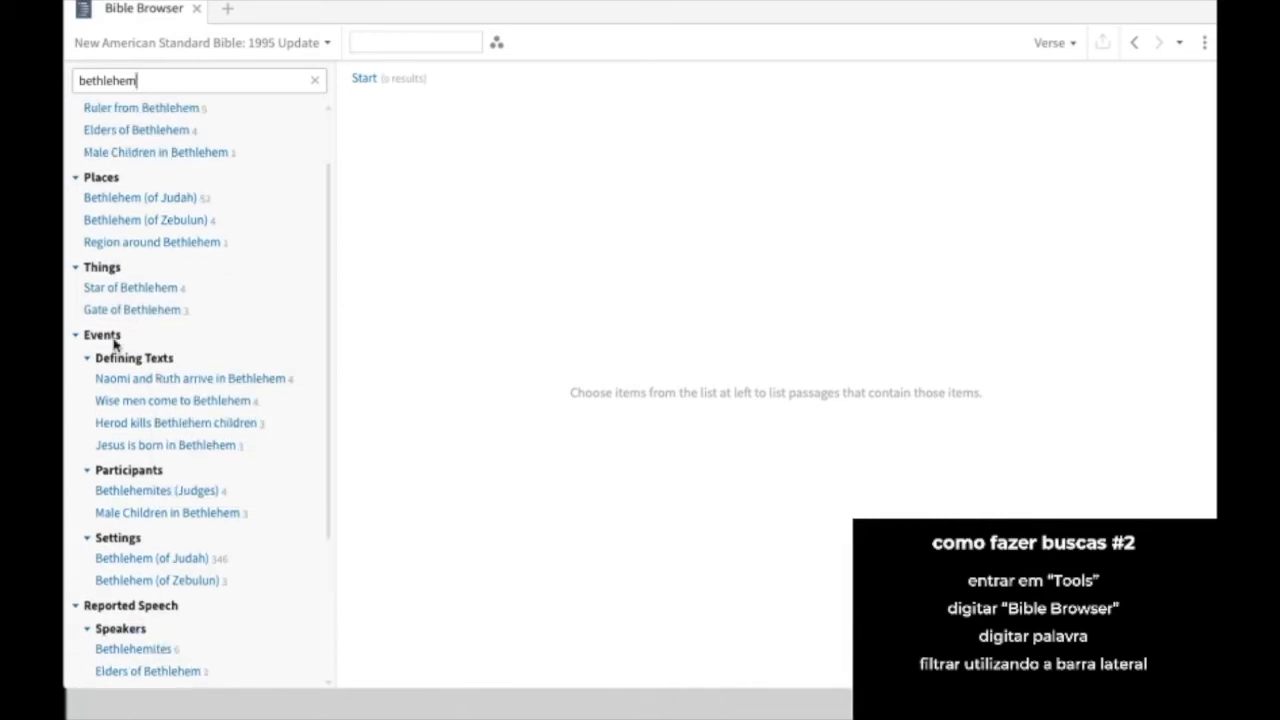
pyautogui.scroll(-3, 269, 340)
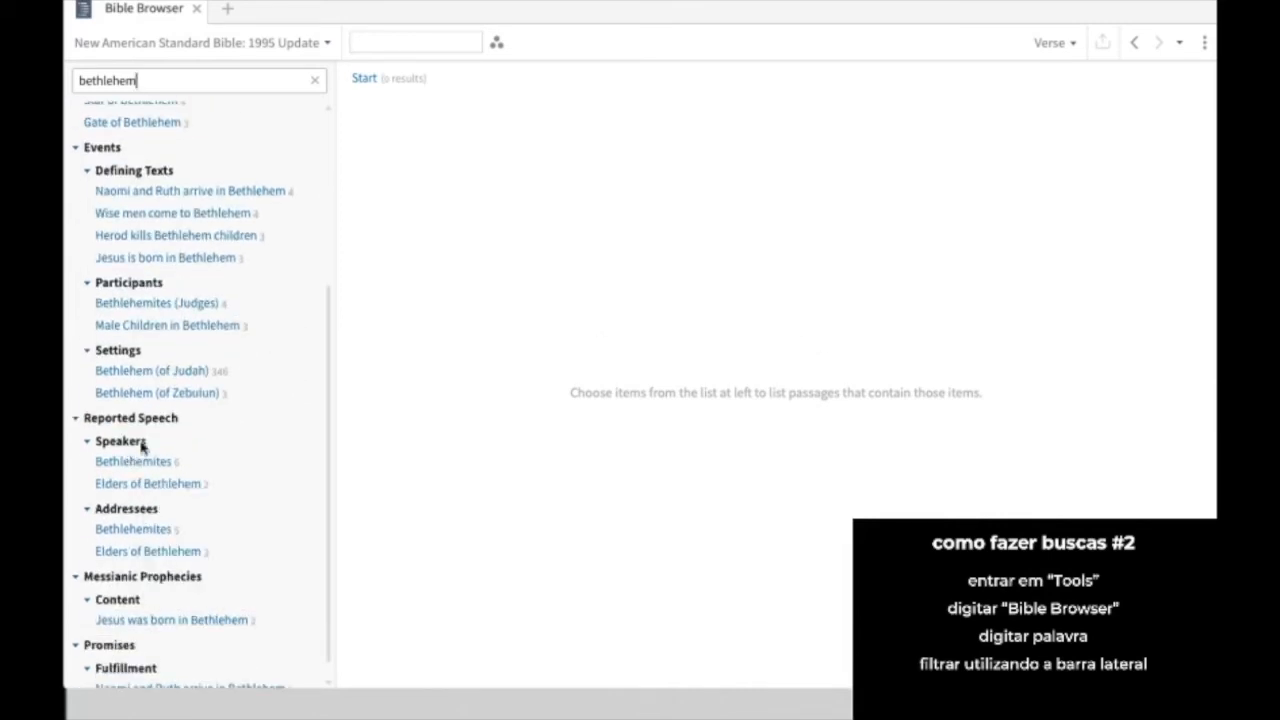
pyautogui.scroll(-1, 245, 443)
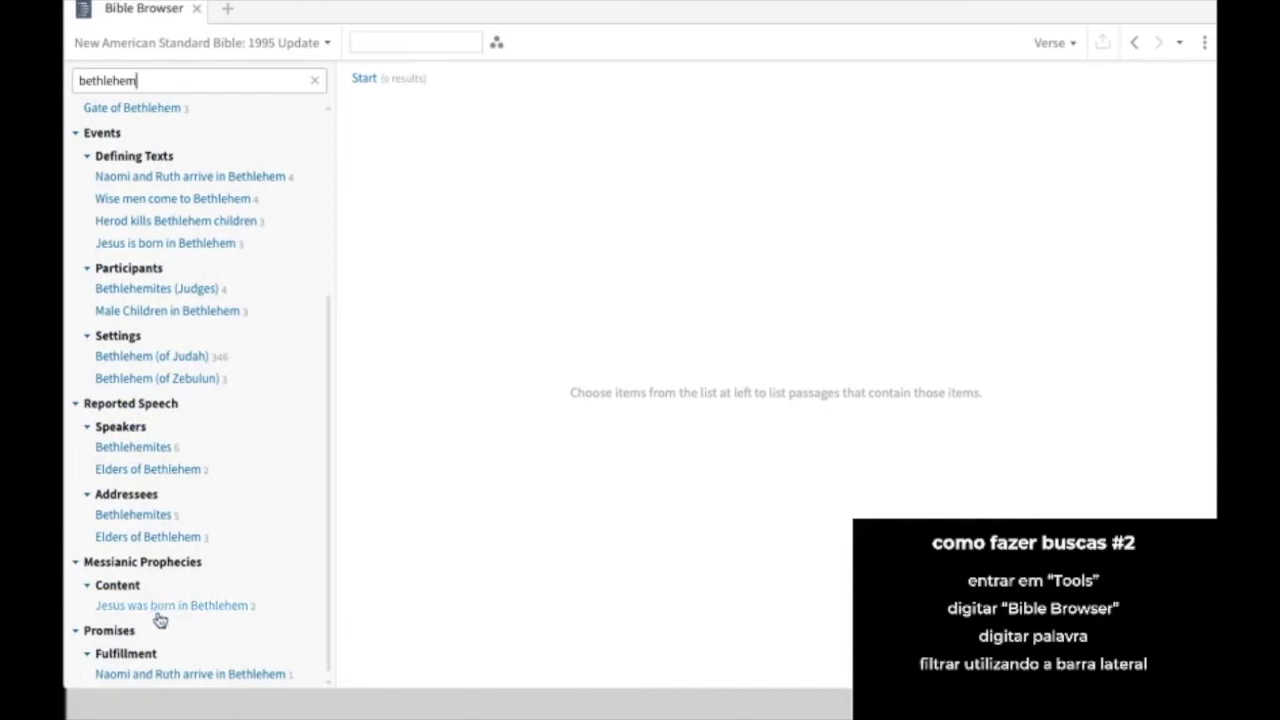
pyautogui.scroll(3, 291, 409)
pyautogui.scroll(3, 288, 410)
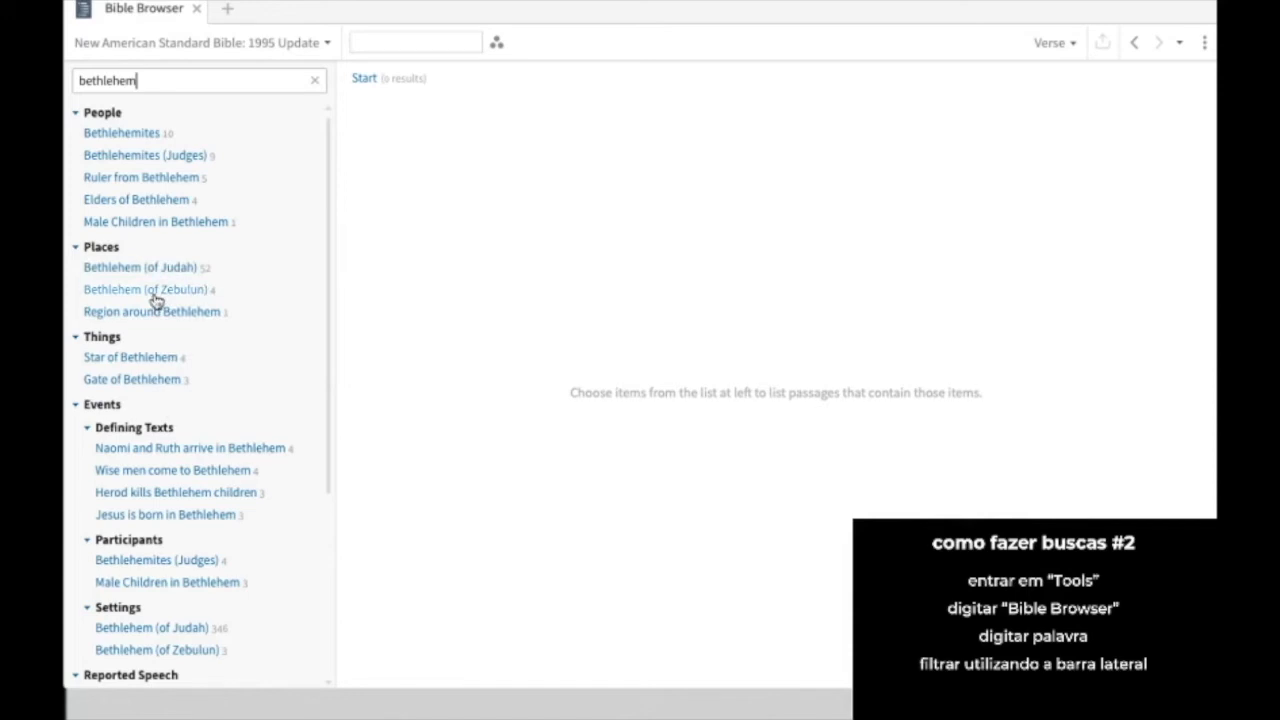
pyautogui.moveTo(155, 297)
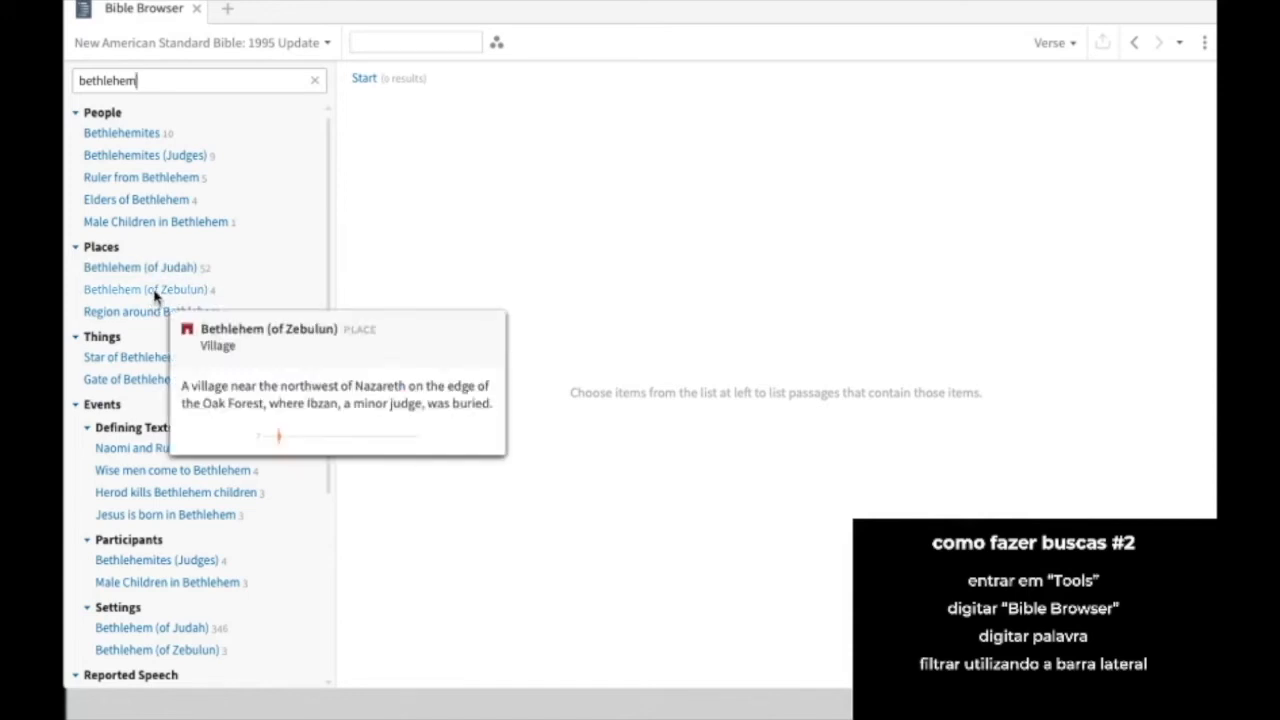
# Step: Filter the passages by the place Bethlehem (of Judah) and browse the Messianic Prophecies, Senses and Events categories for further filtering
pyautogui.click(154, 266)
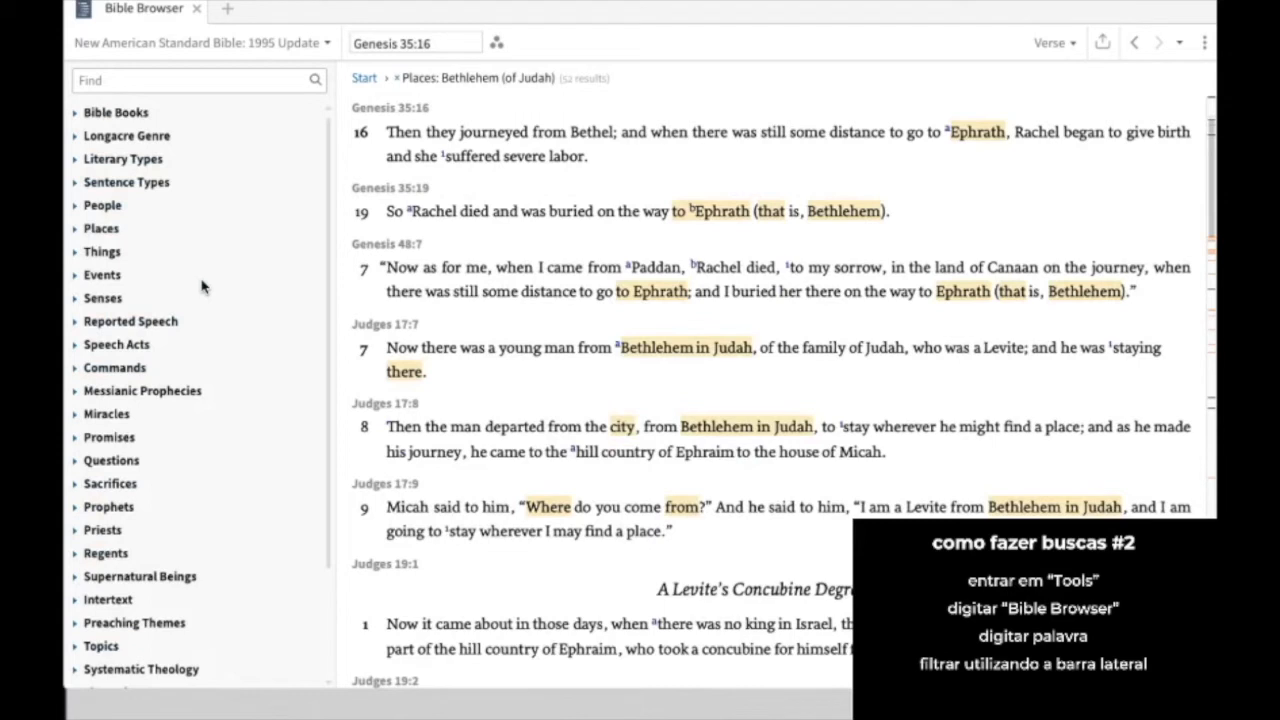
pyautogui.click(75, 392)
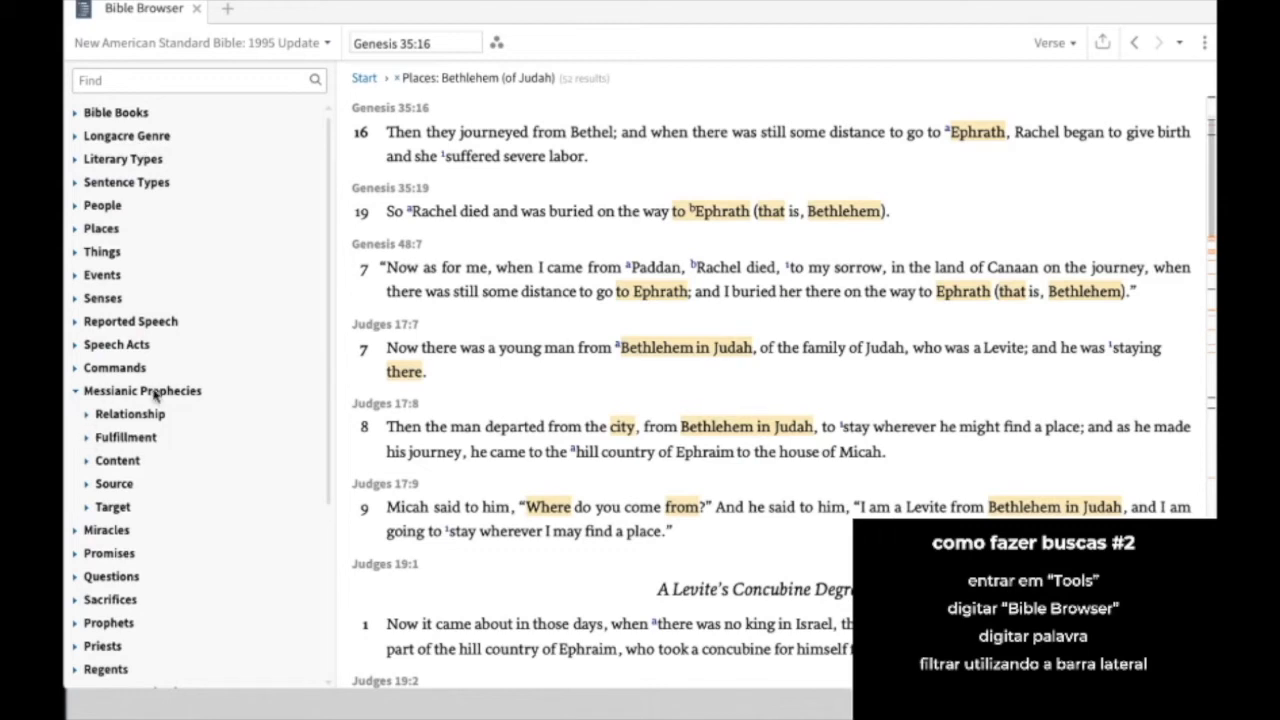
pyautogui.click(76, 297)
pyautogui.click(75, 275)
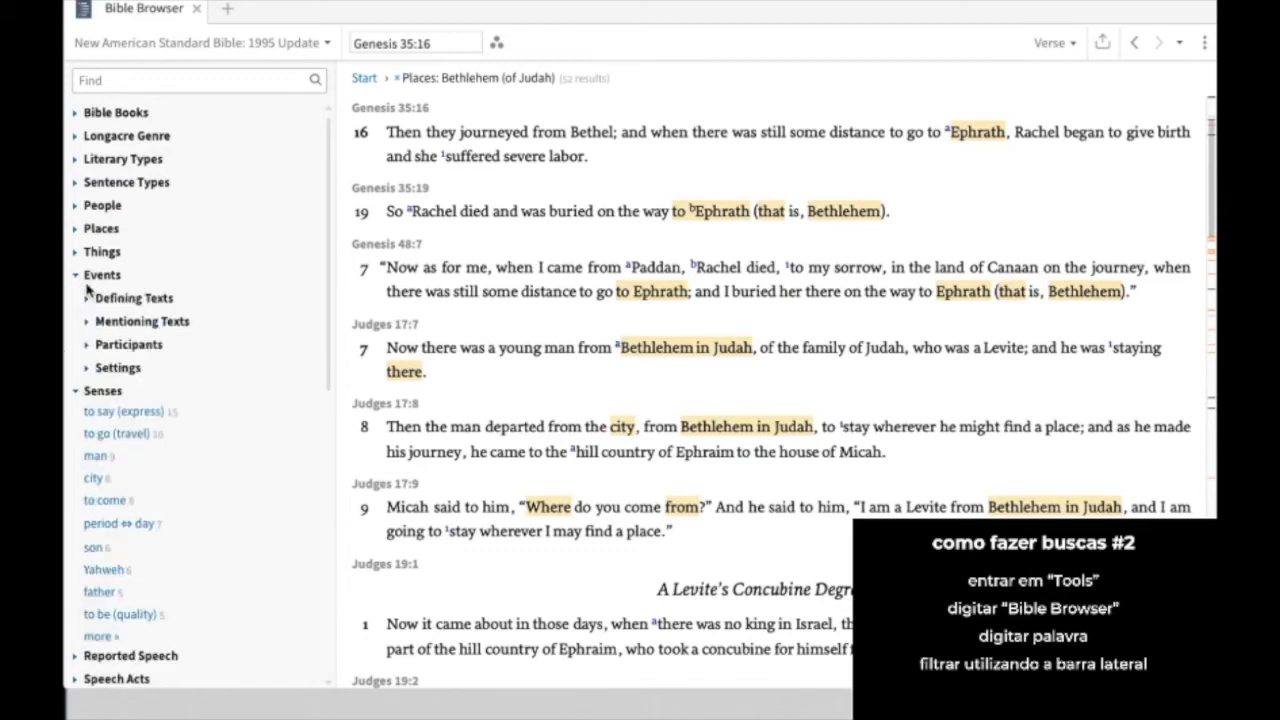
pyautogui.scroll(-8, 202, 463)
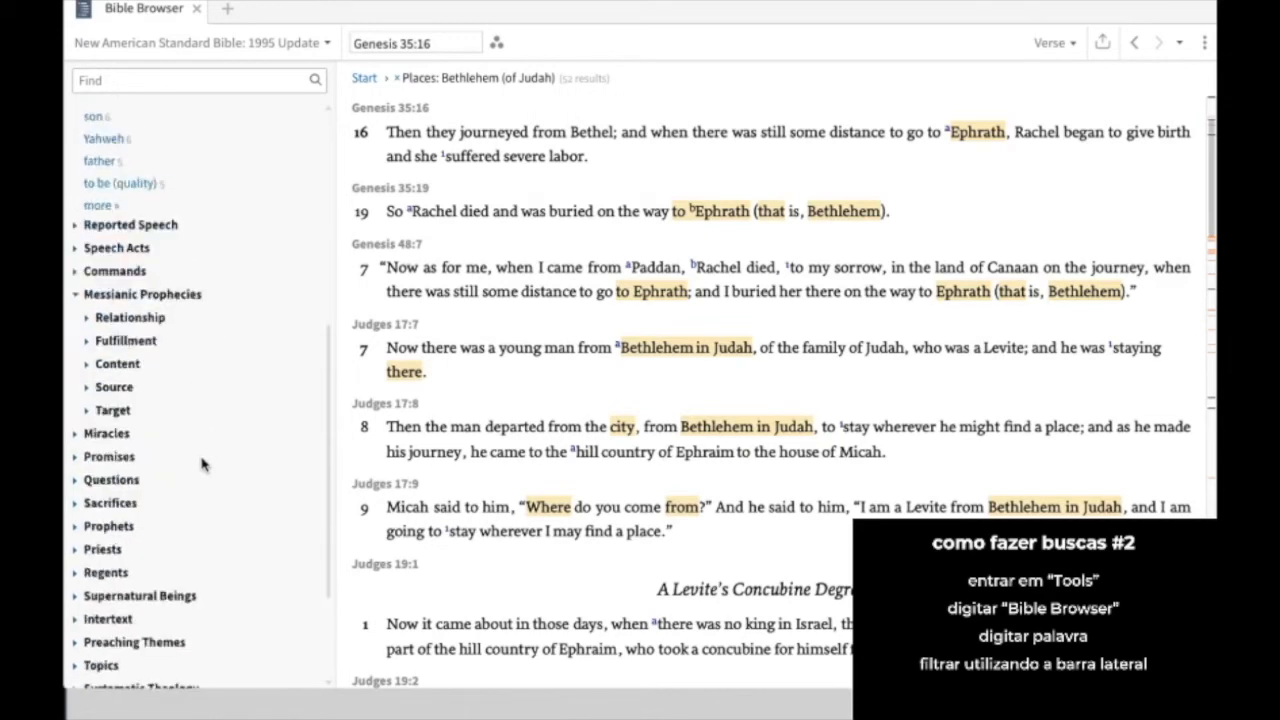
pyautogui.scroll(8, 201, 463)
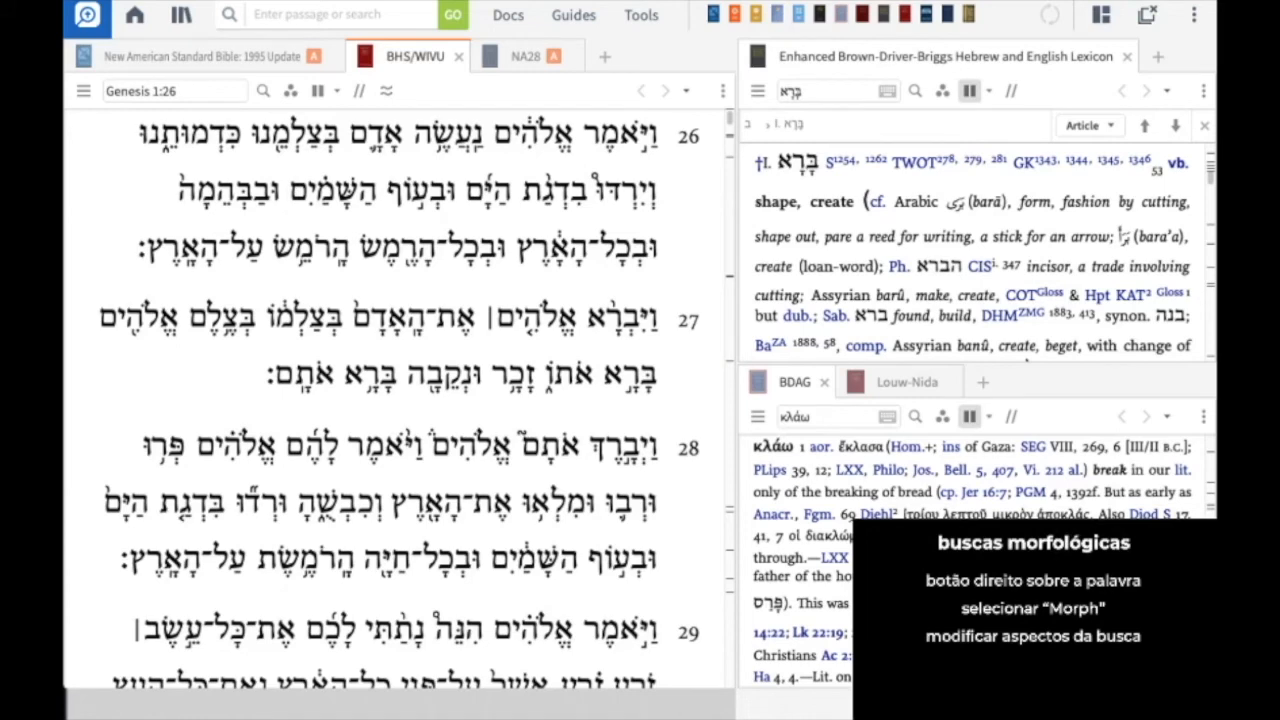
# Step: Switch to the NA28 Greek New Testament and go to Mark 1:15
pyautogui.click(520, 58)
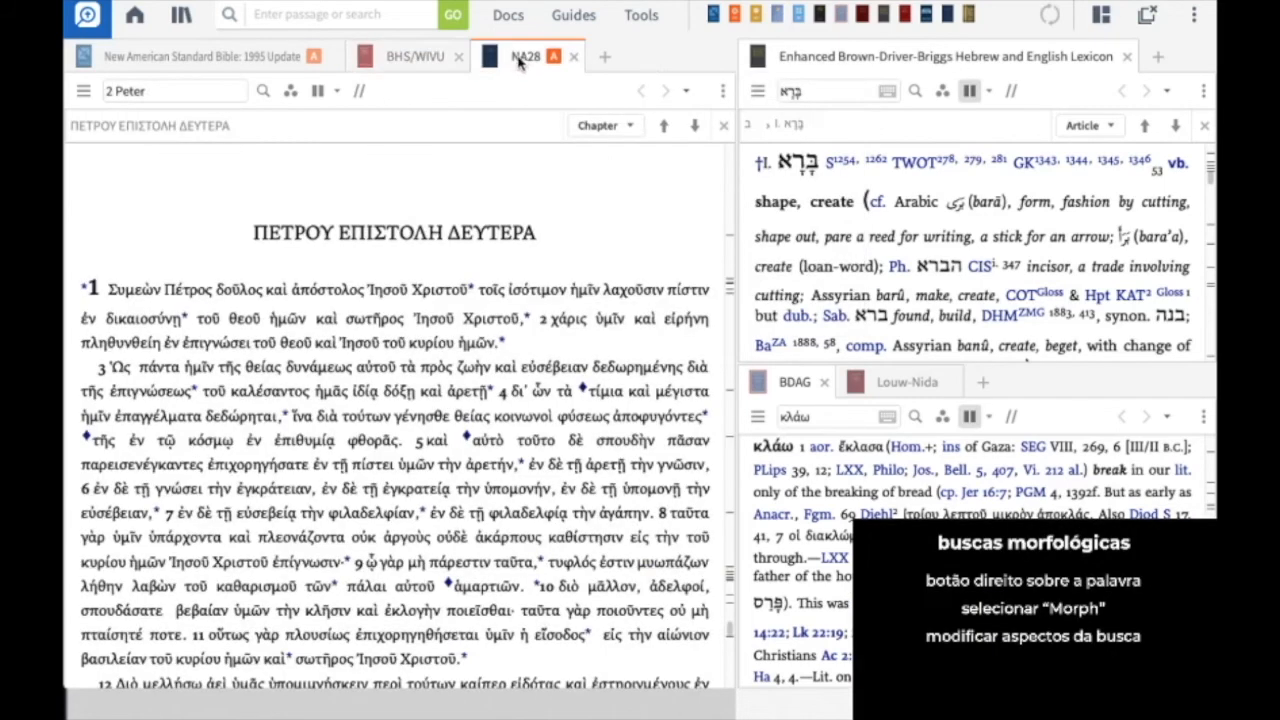
pyautogui.click(135, 91)
pyautogui.write('mark')
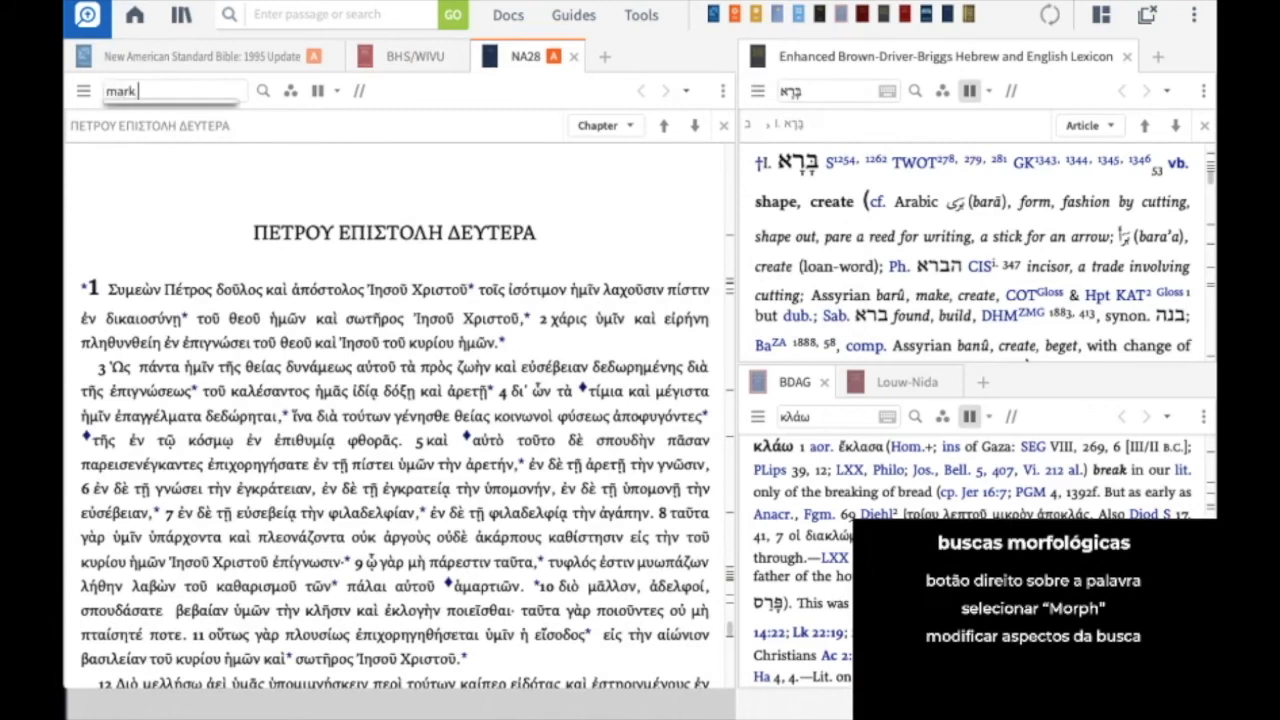
pyautogui.write(' 1 15')
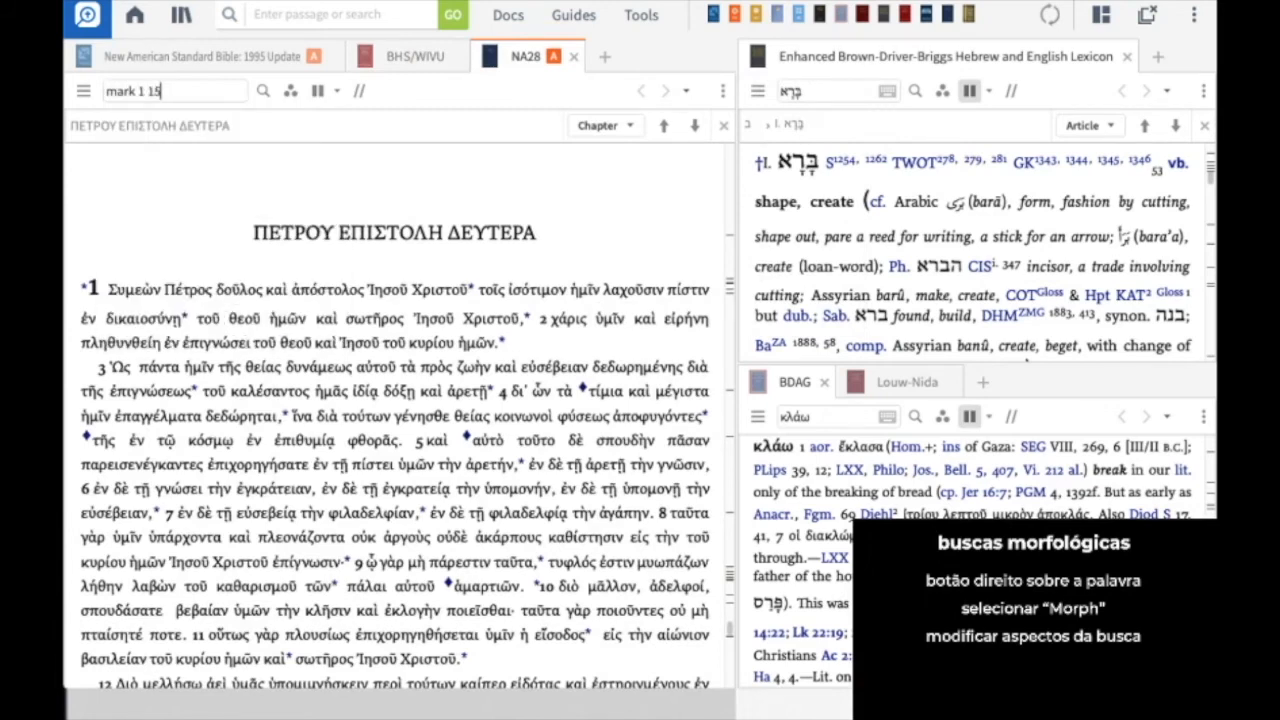
pyautogui.press('Return')
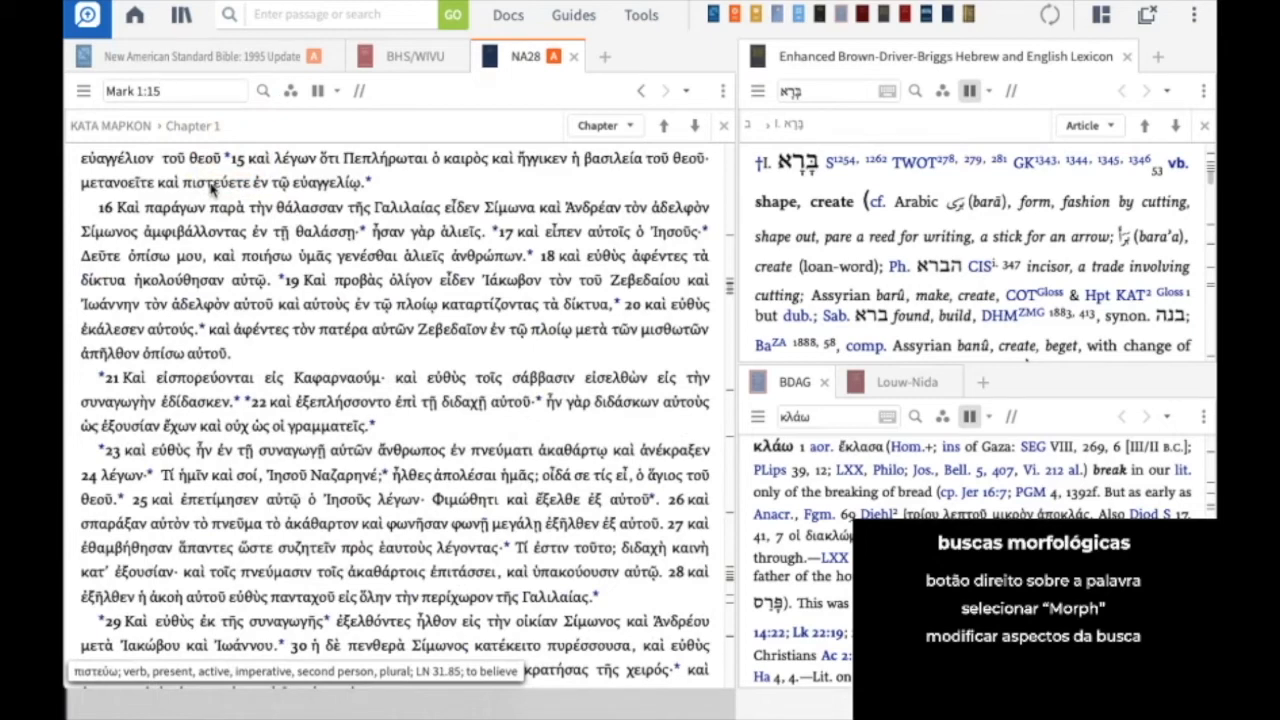
# Step: Run a morph search for lemma πιστεύω with the parsing of πιστεύετε in Mark 1:15, and dock the search beside the NA28
pyautogui.rightClick(211, 188)
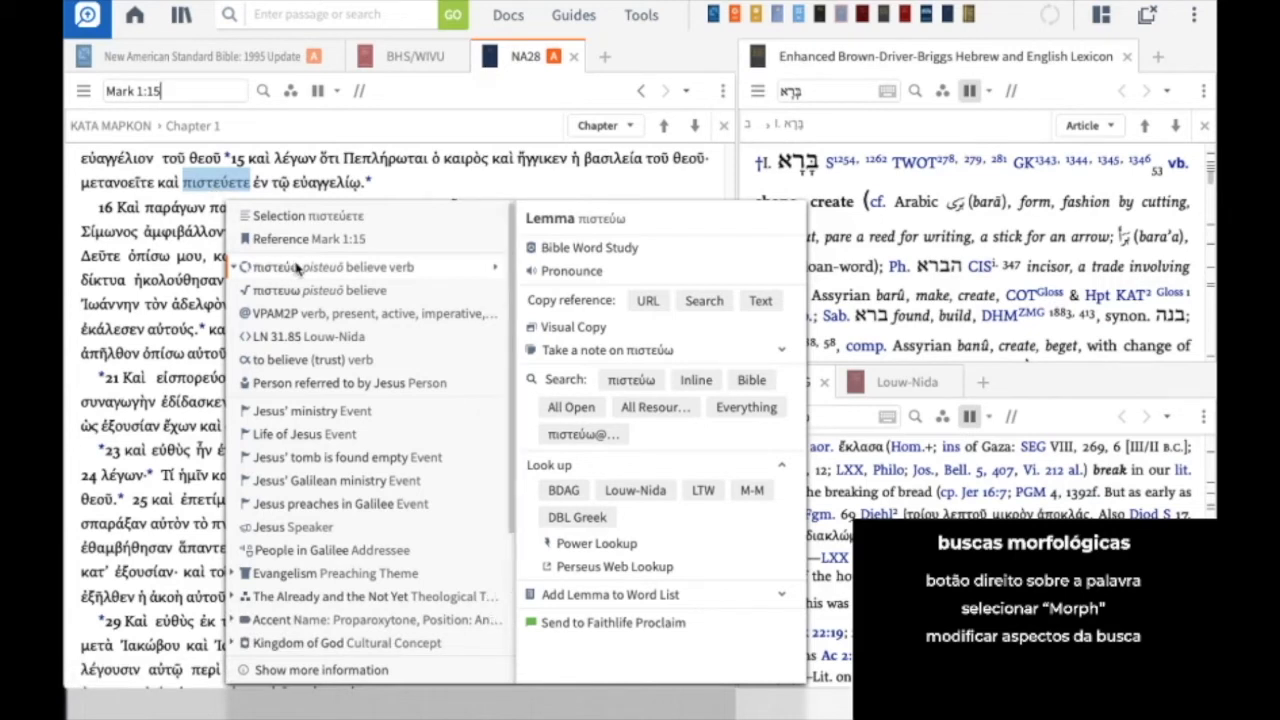
pyautogui.moveTo(301, 296)
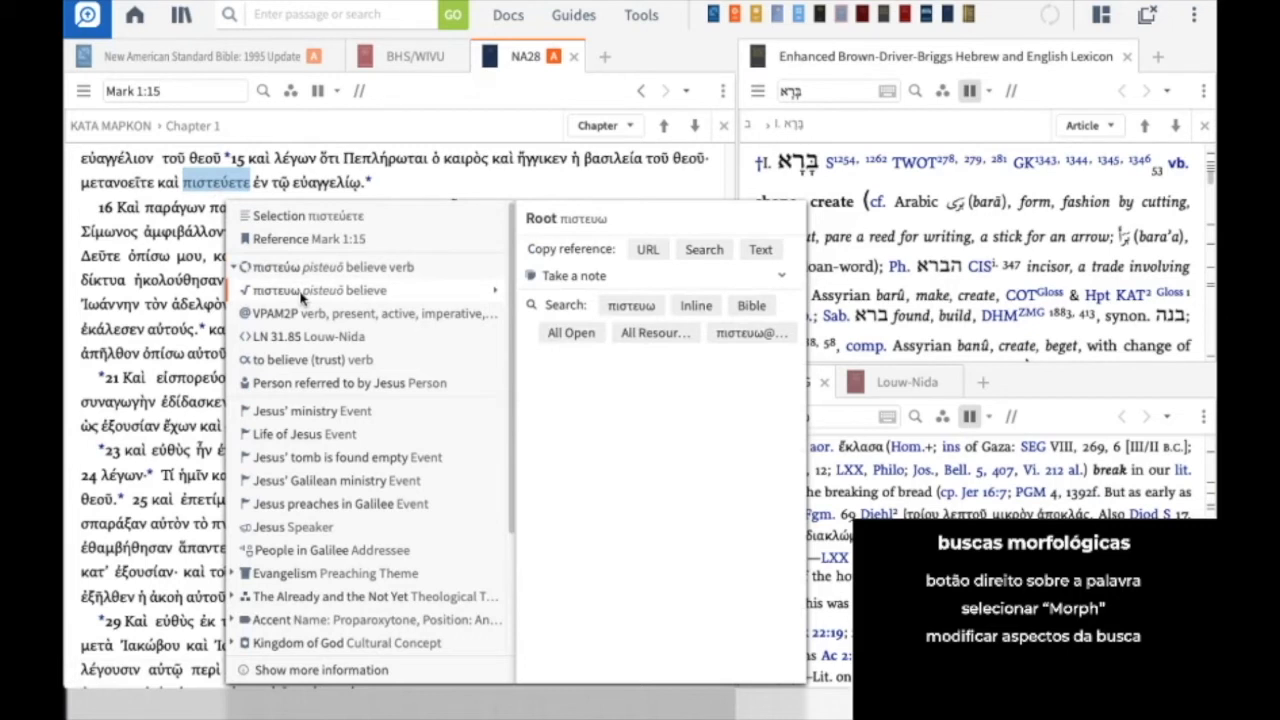
pyautogui.moveTo(295, 270)
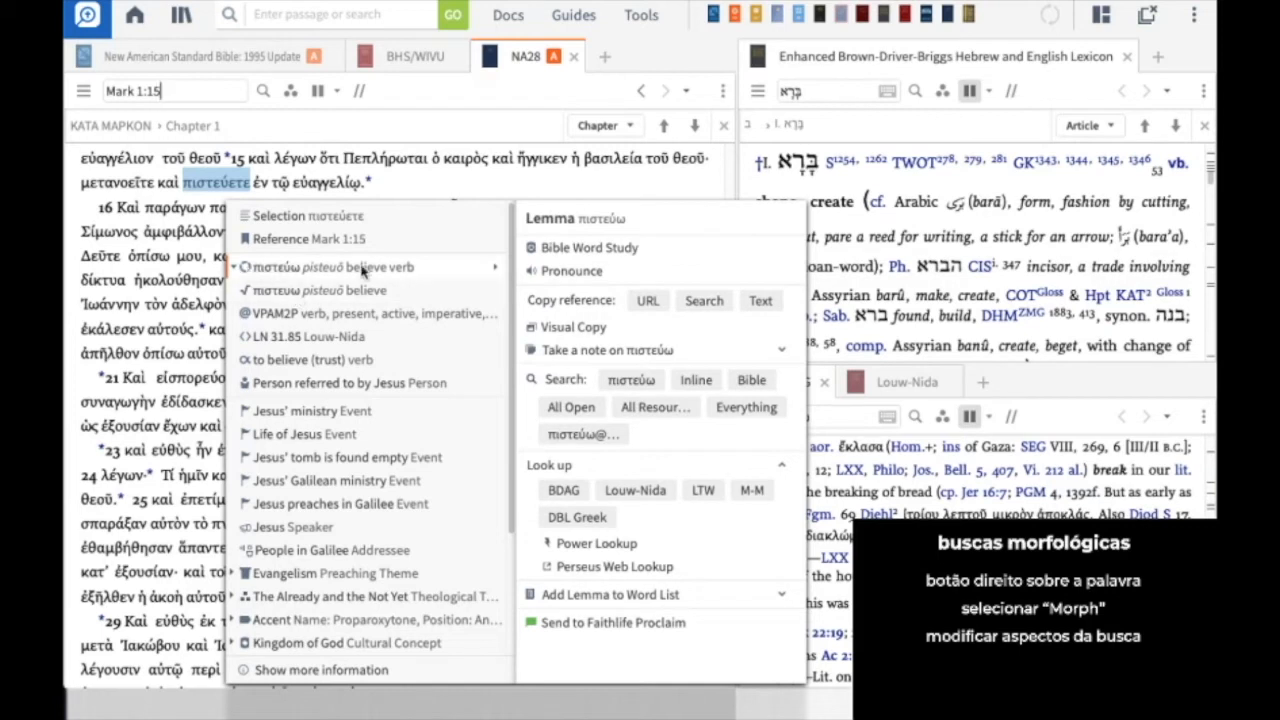
pyautogui.click(580, 436)
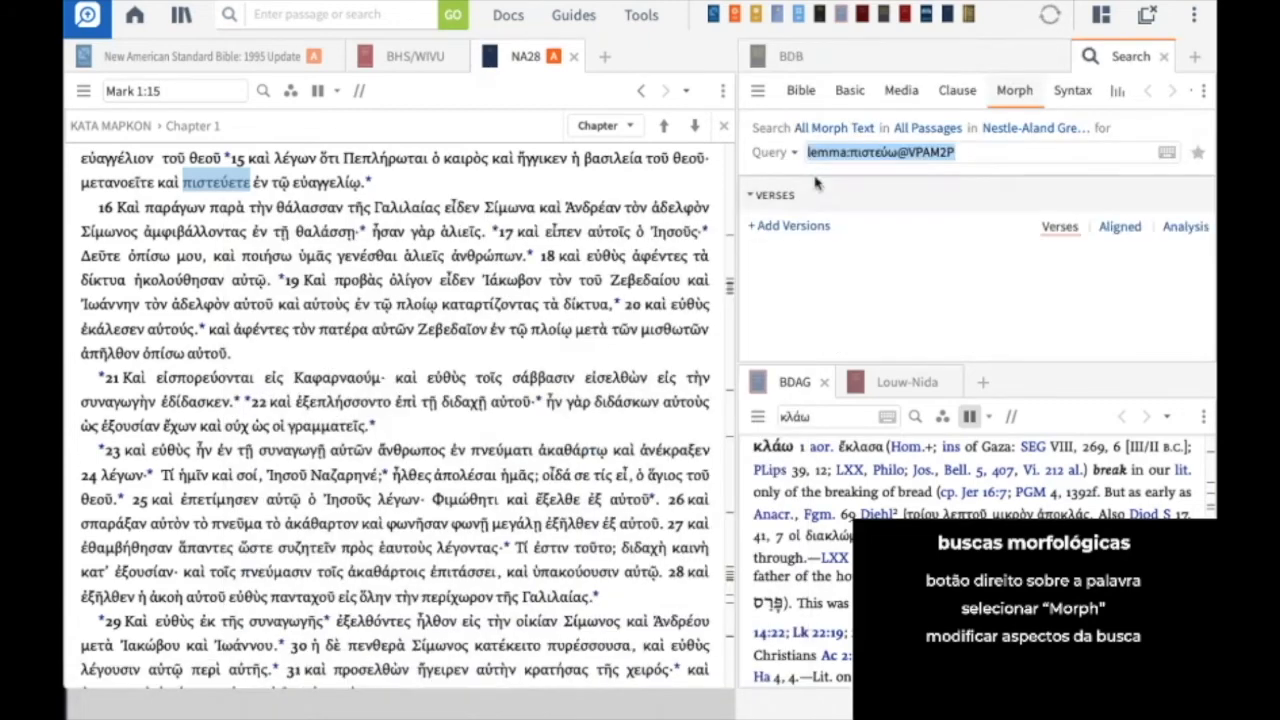
pyautogui.moveTo(1088, 56)
pyautogui.mouseDown()
pyautogui.moveTo(565, 67)
pyautogui.moveTo(587, 60)
pyautogui.mouseUp()
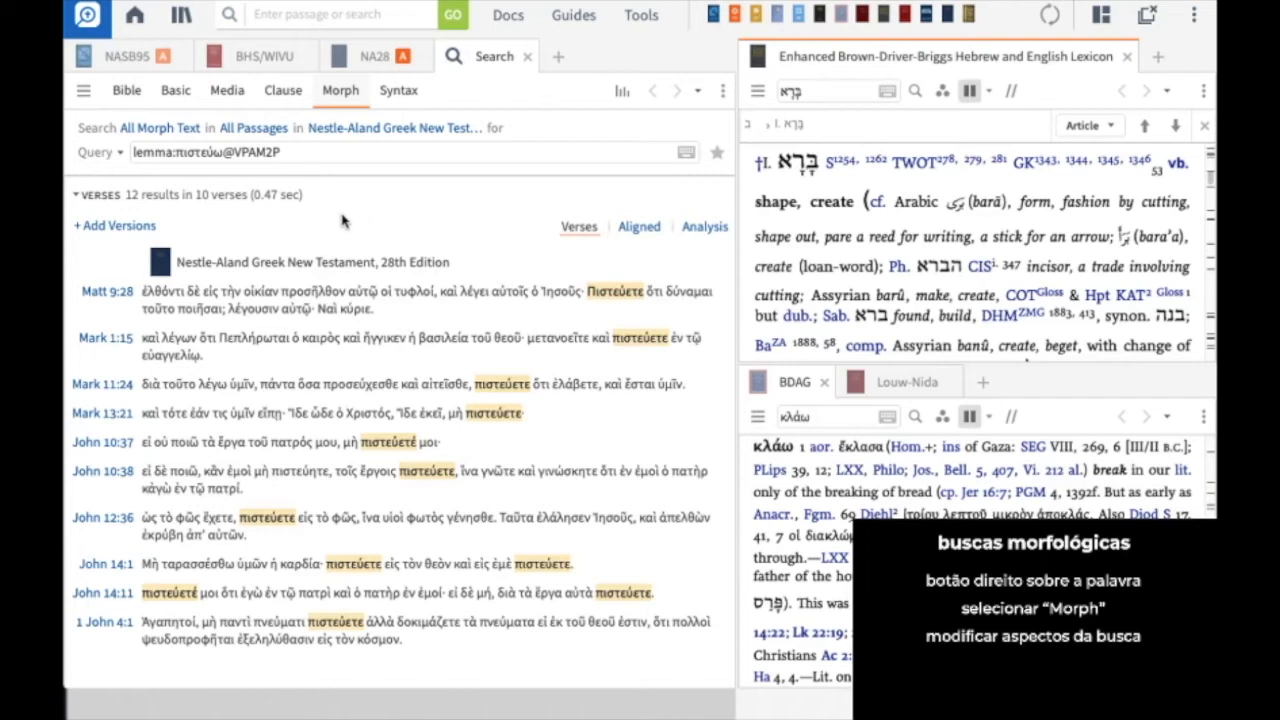
pyautogui.click(199, 151)
pyautogui.click(199, 152)
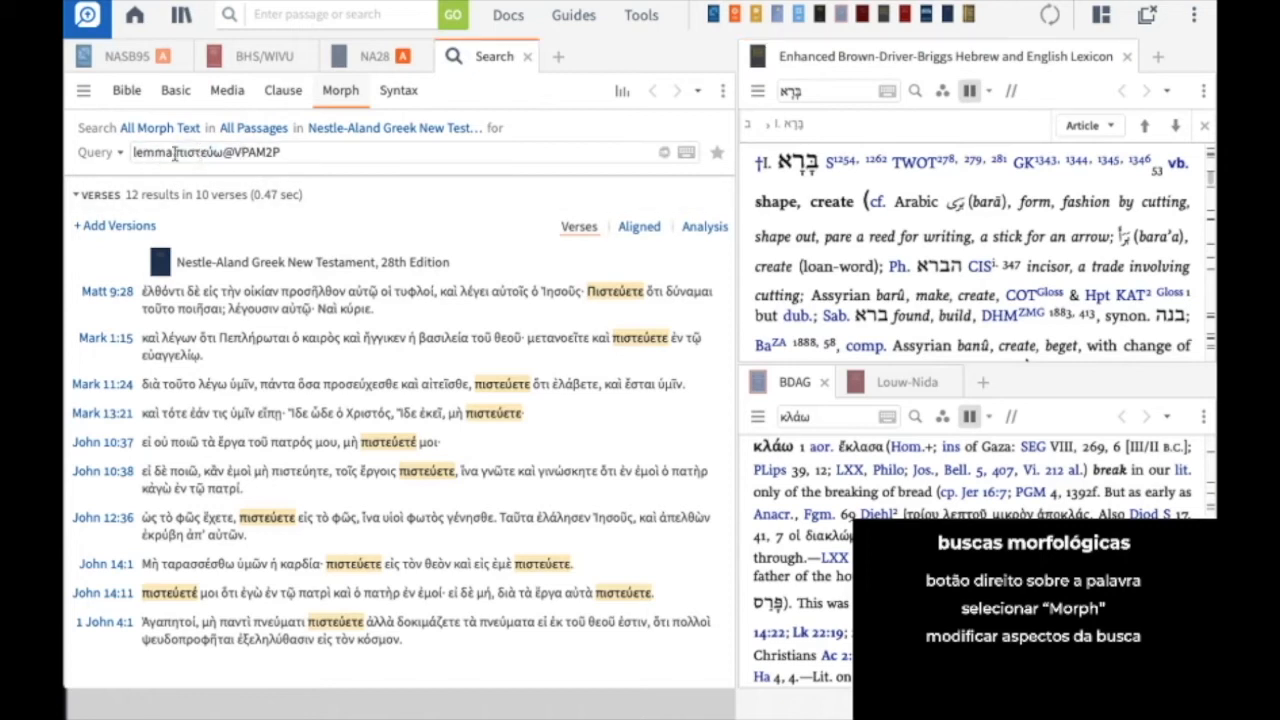
pyautogui.click(323, 151)
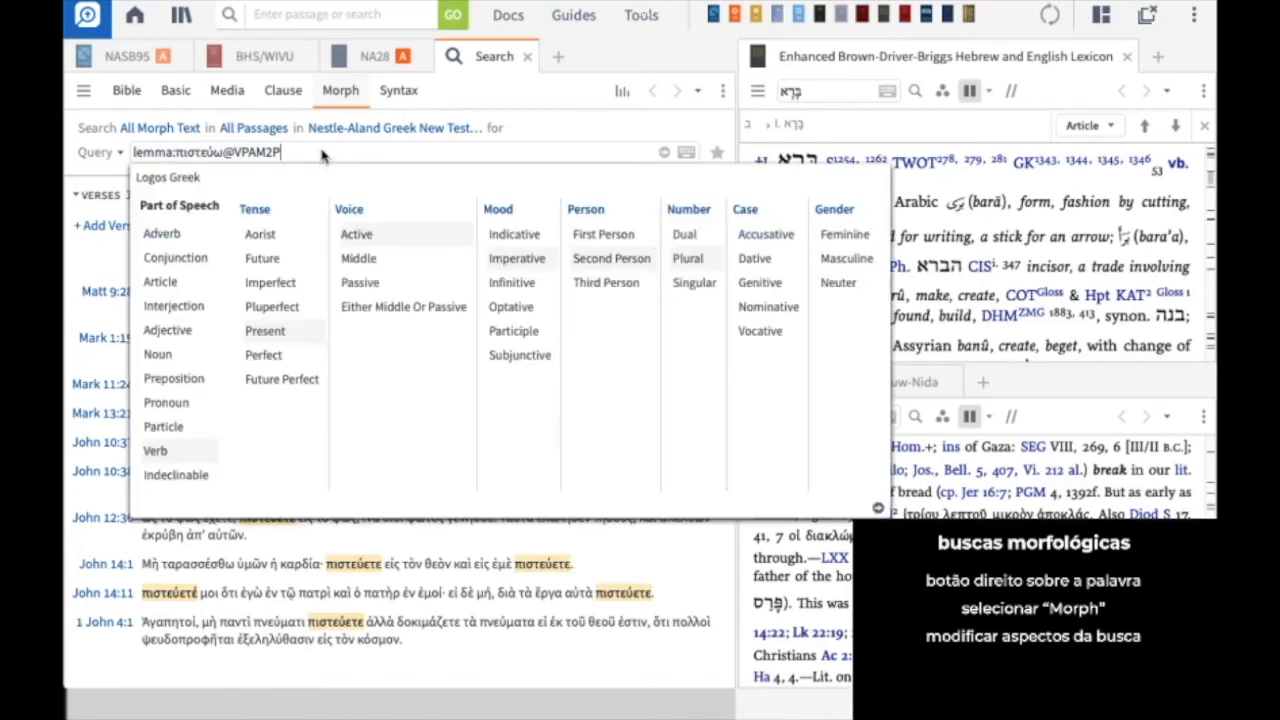
pyautogui.moveTo(279, 156); pyautogui.dragTo(237, 158)
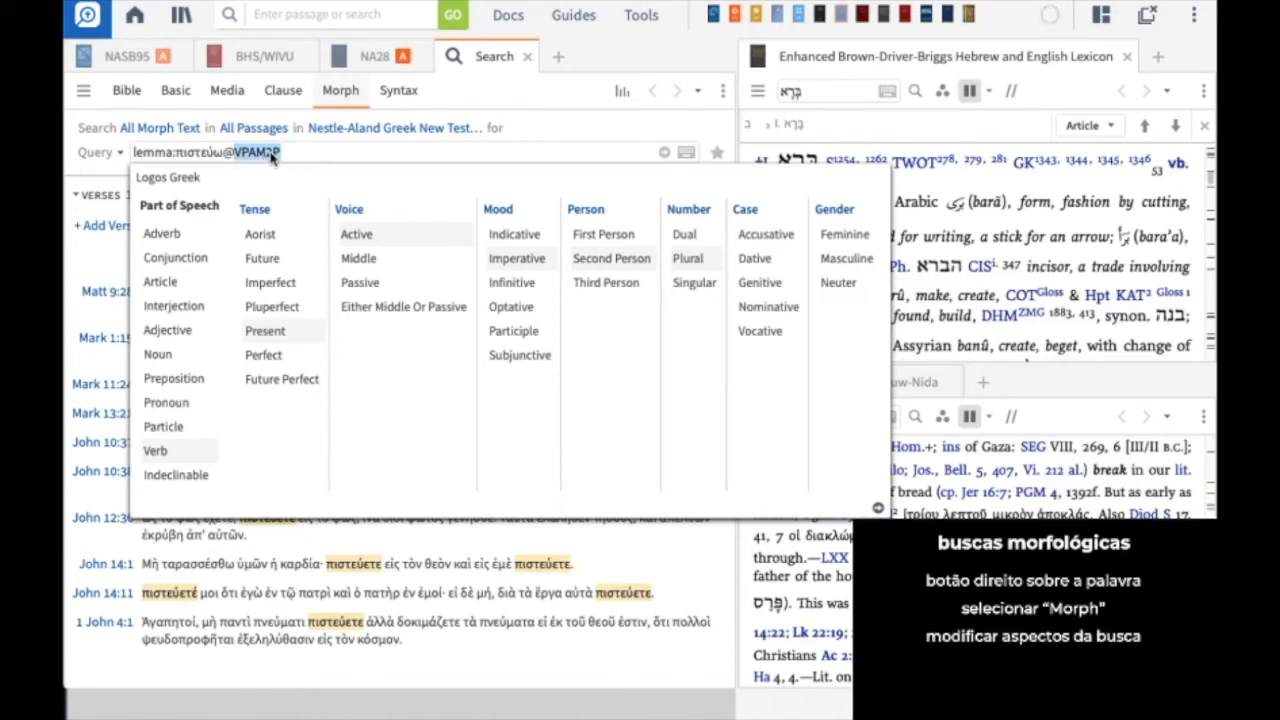
pyautogui.press('BackSpace')
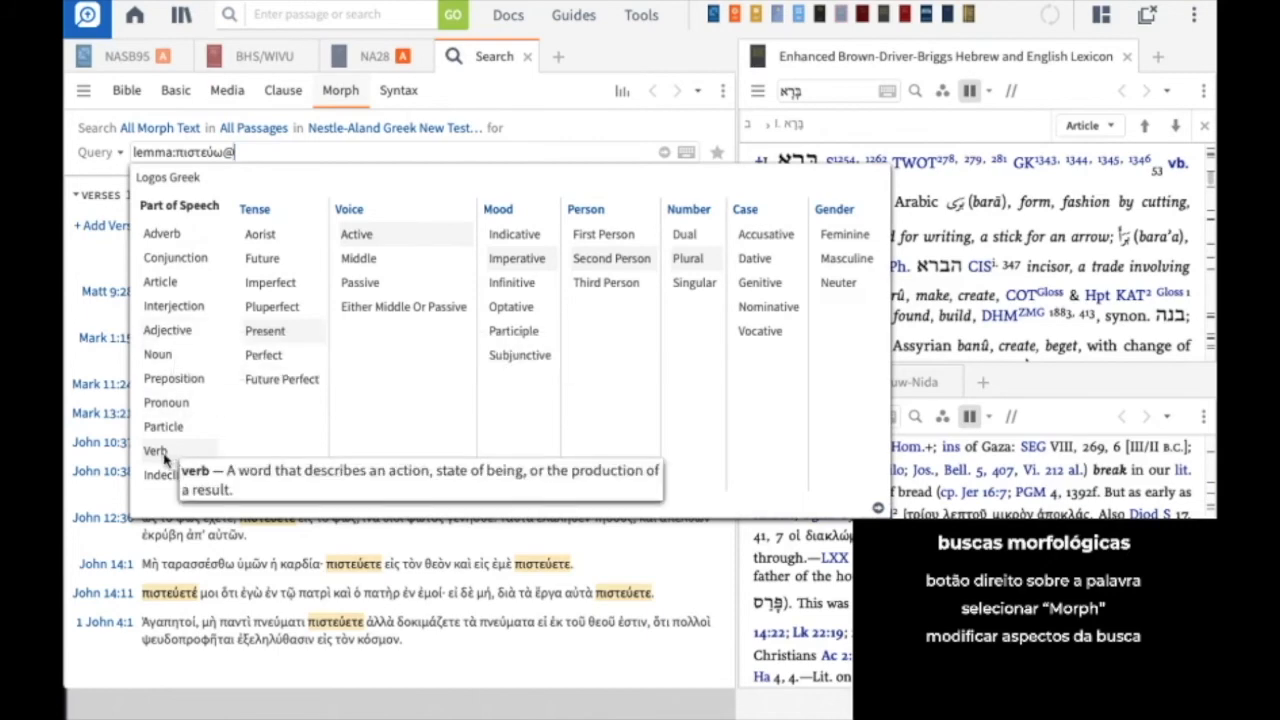
pyautogui.press('BackSpace')
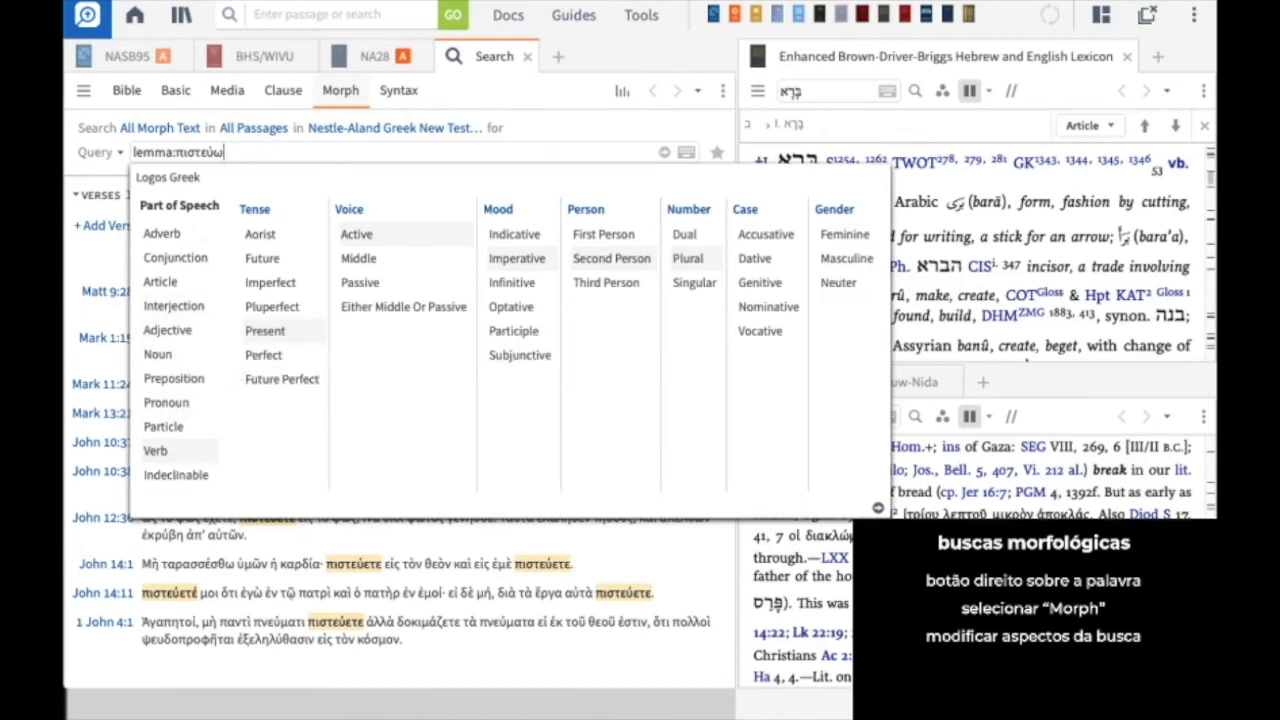
pyautogui.write('@')
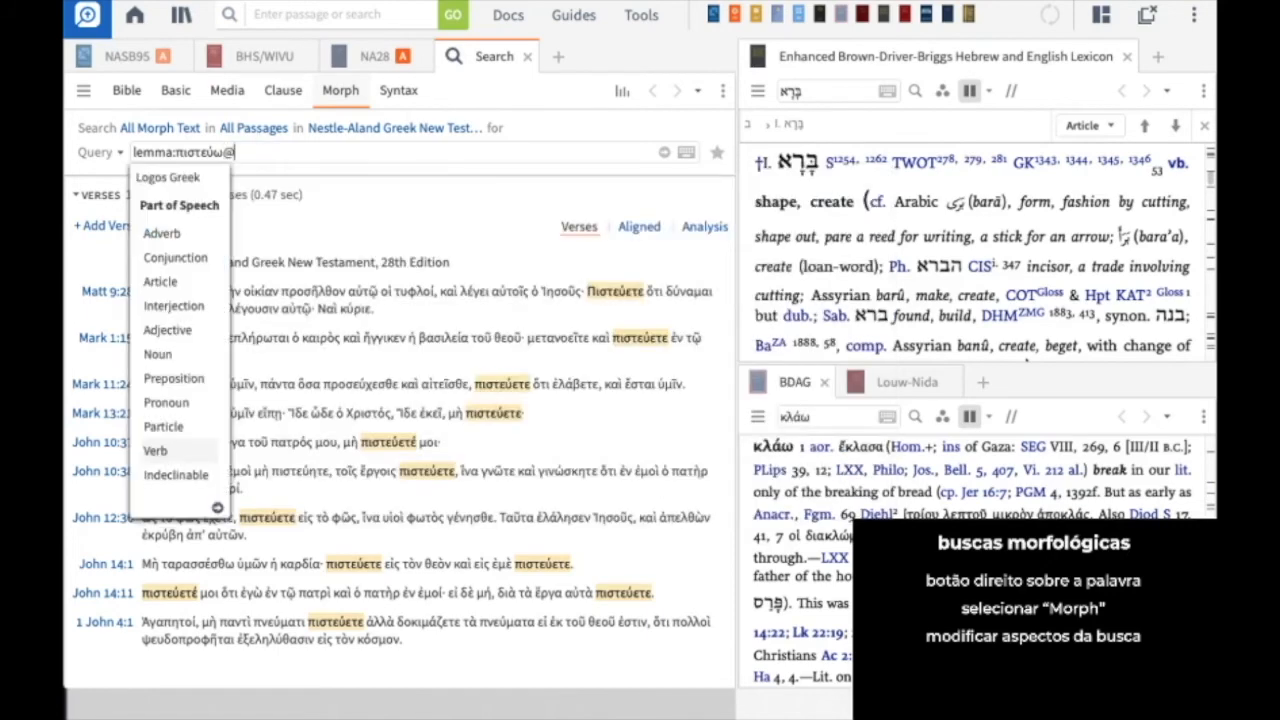
pyautogui.click(178, 452)
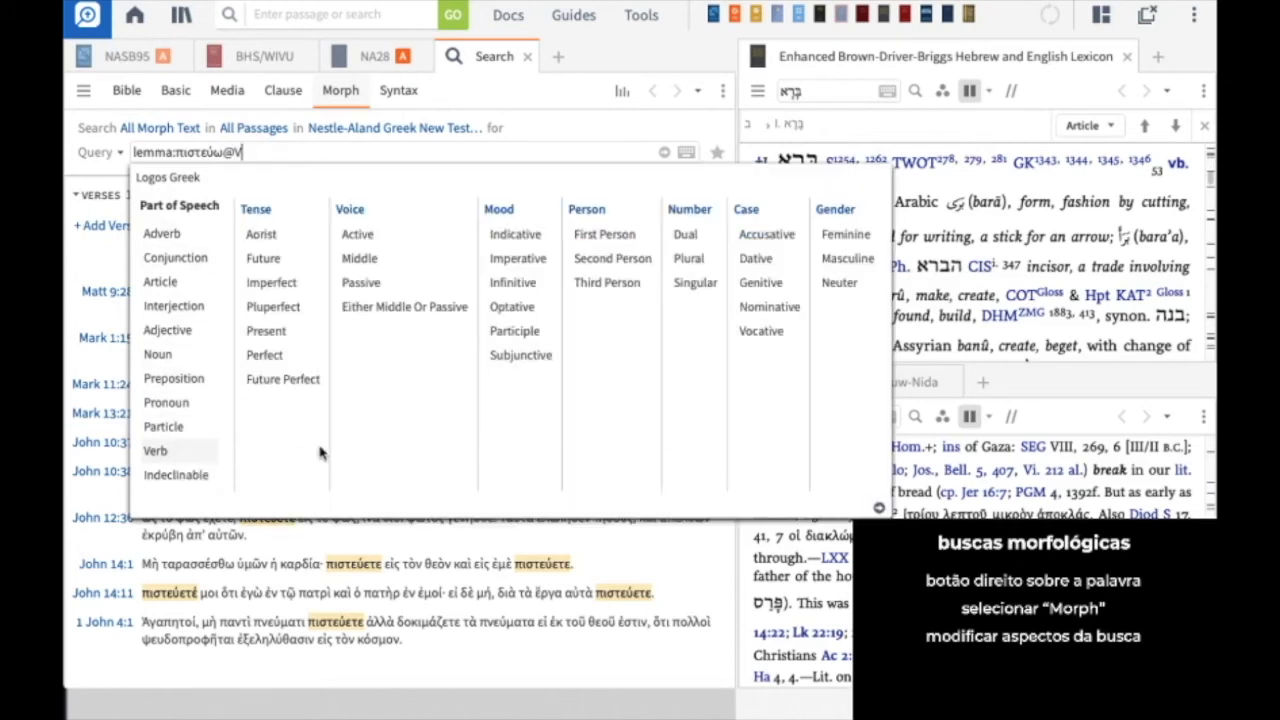
pyautogui.click(281, 236)
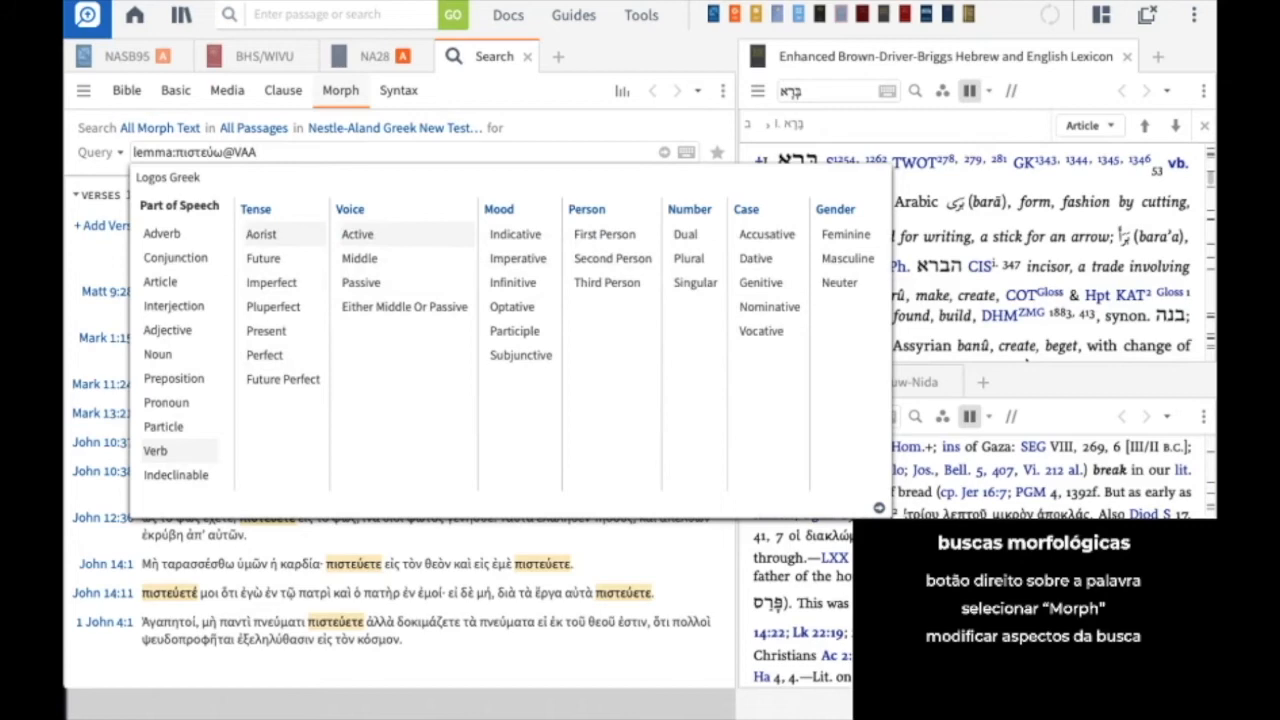
pyautogui.click(881, 509)
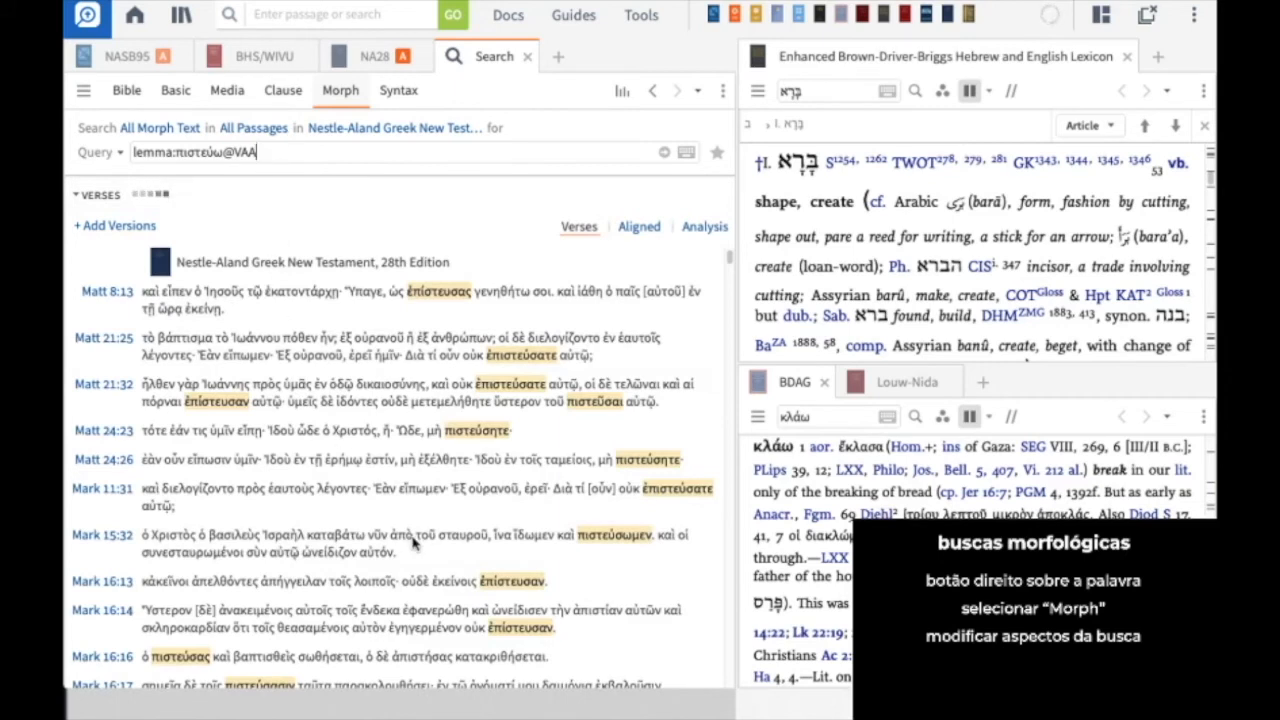
pyautogui.scroll(-2, 413, 543)
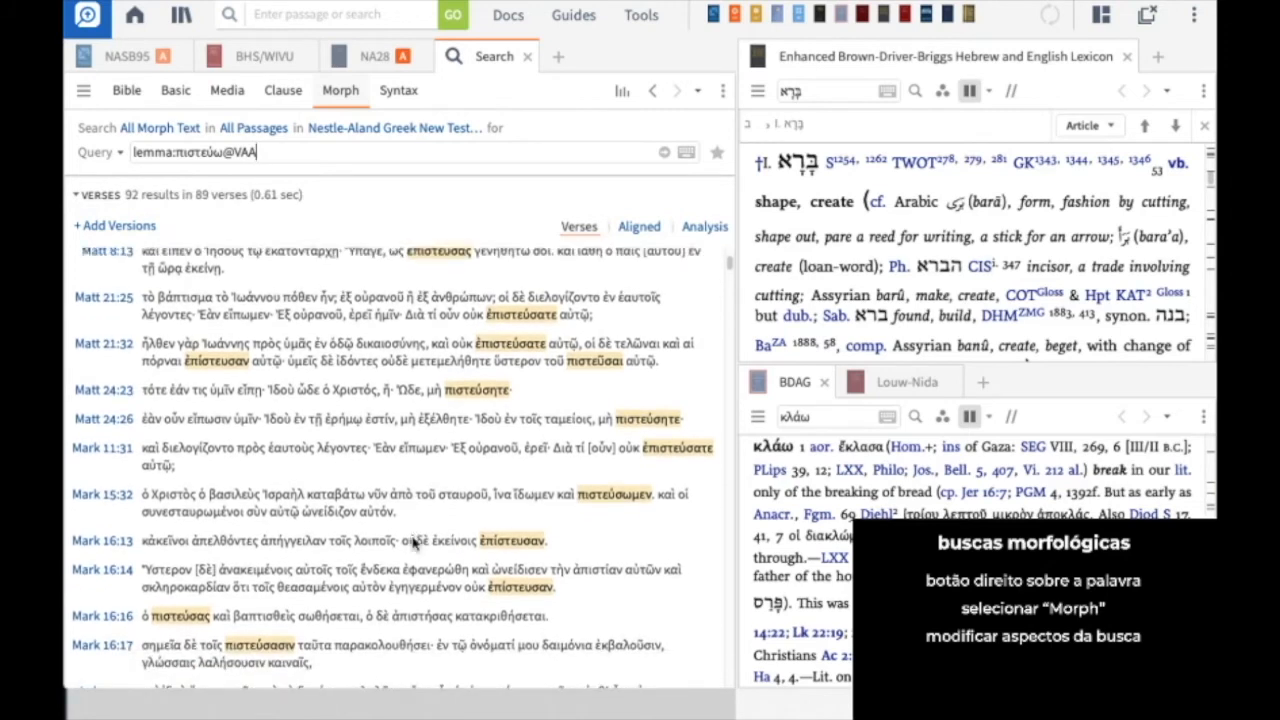
pyautogui.scroll(2, 413, 543)
# Step: Replace the parsing in the πιστεύω query with adjective (@J) and run the morph search
pyautogui.moveTo(281, 152); pyautogui.dragTo(226, 152)
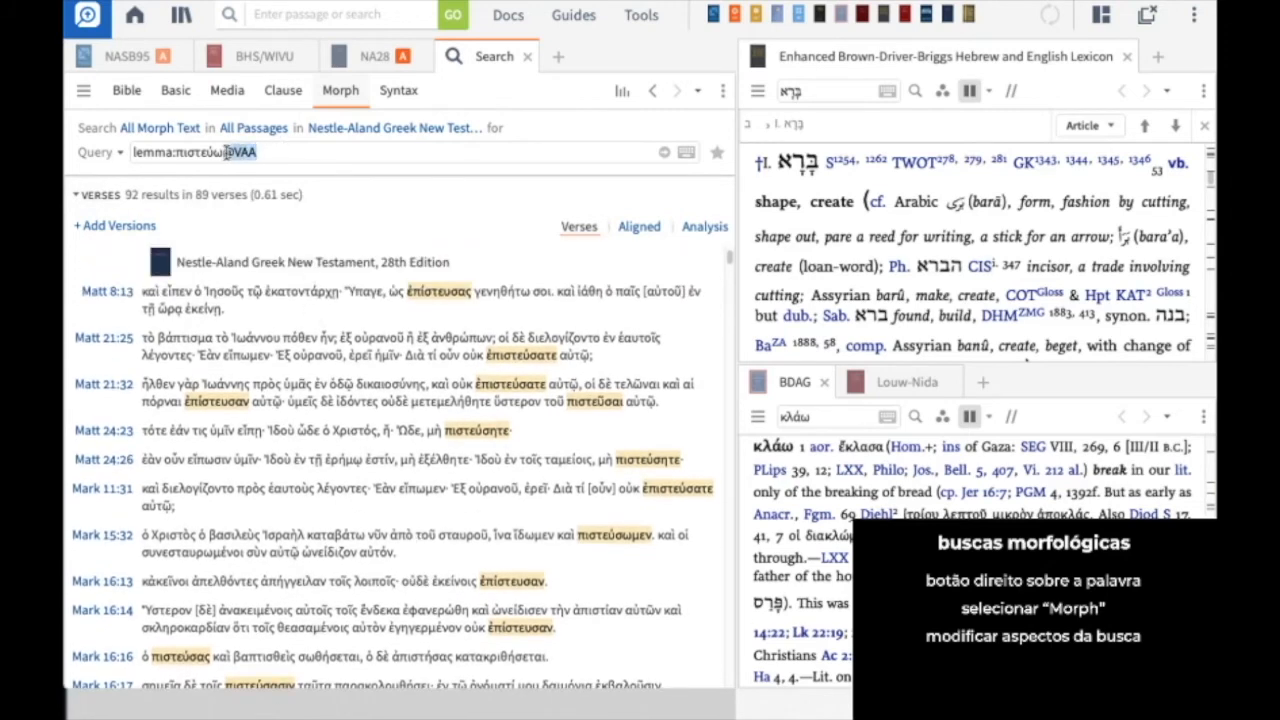
pyautogui.press('BackSpace')
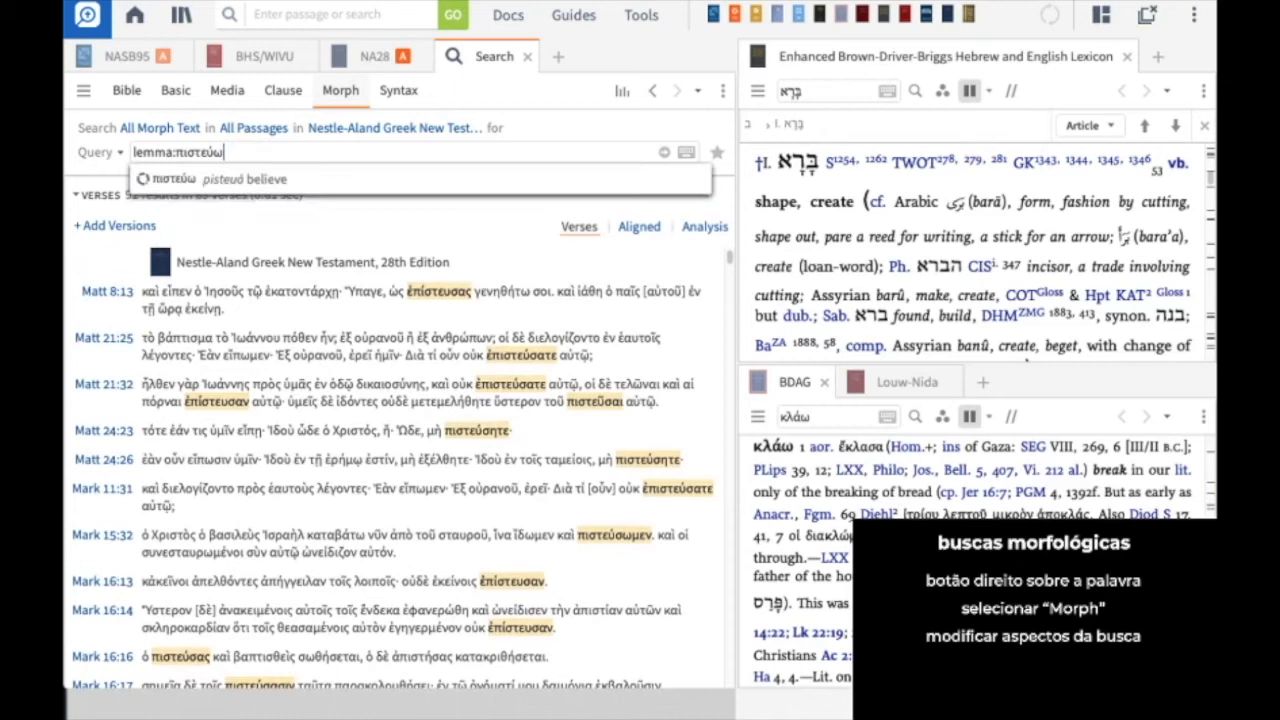
pyautogui.write('@')
pyautogui.click(184, 330)
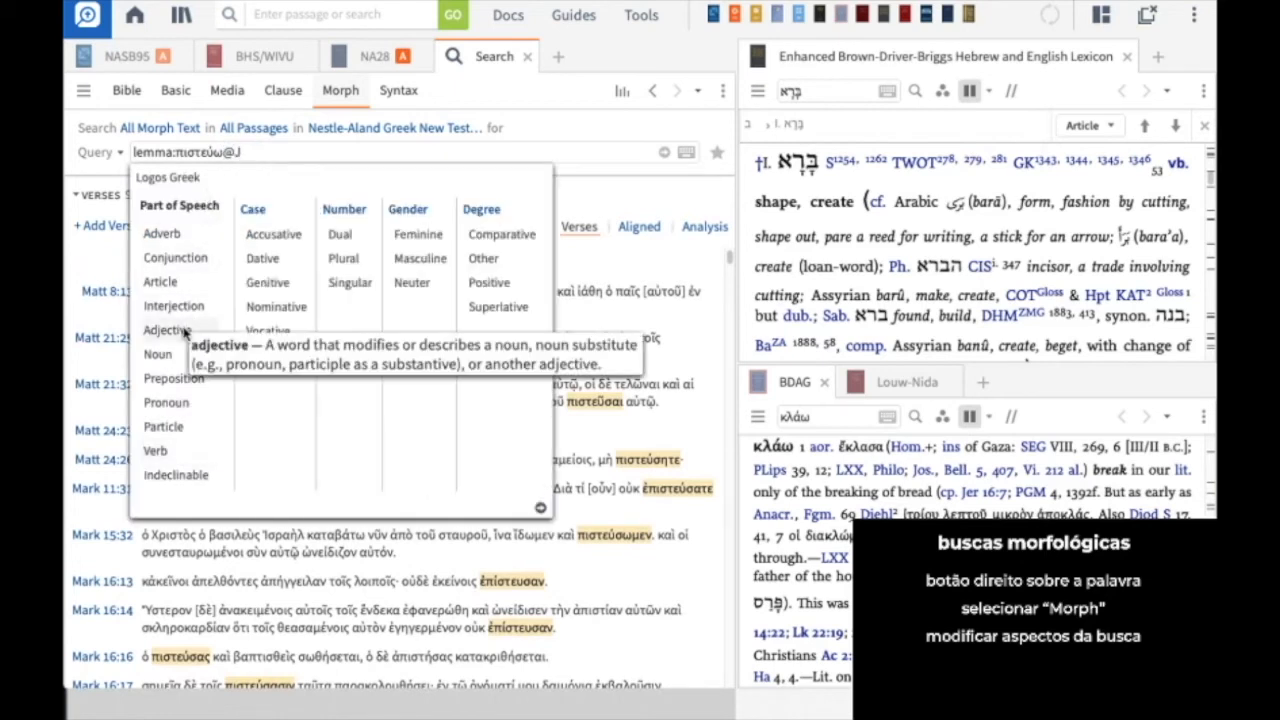
pyautogui.click(541, 510)
# Step: Search for πιστεύω as a verb participle in any tense and voice (@V??P) and read through the verses found
pyautogui.press('BackSpace')
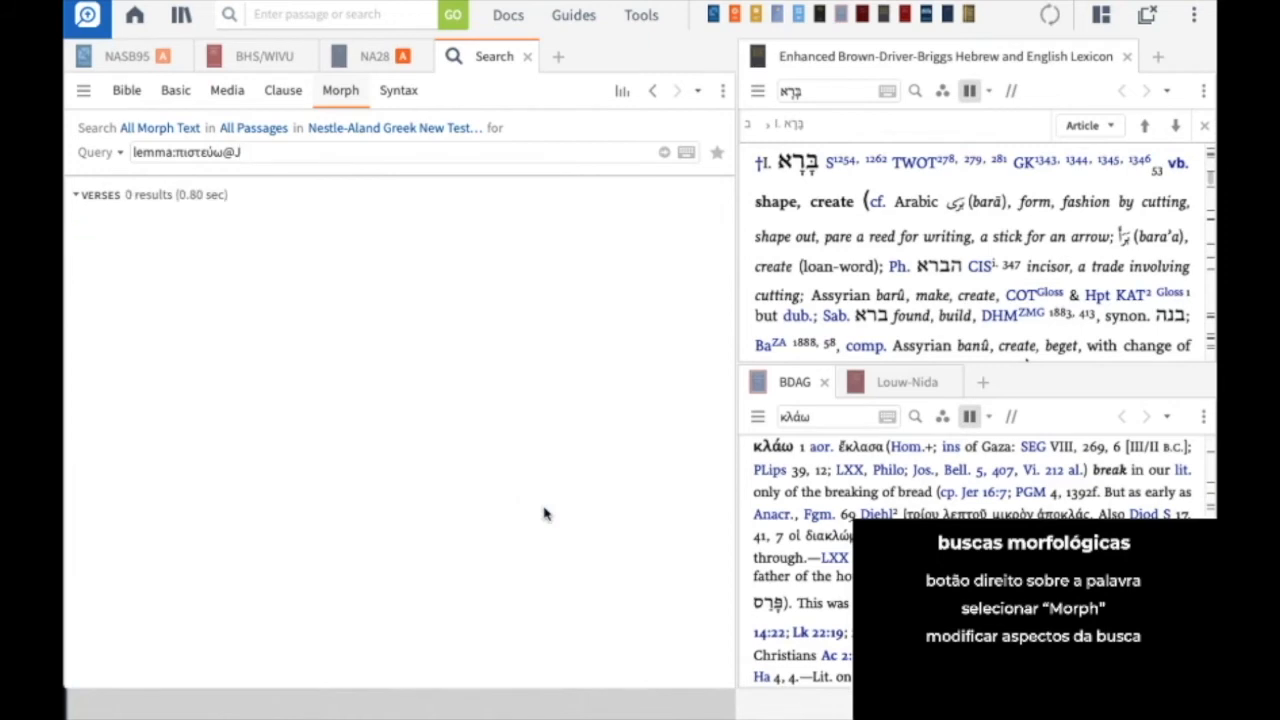
pyautogui.write('J')
pyautogui.press('BackSpace')
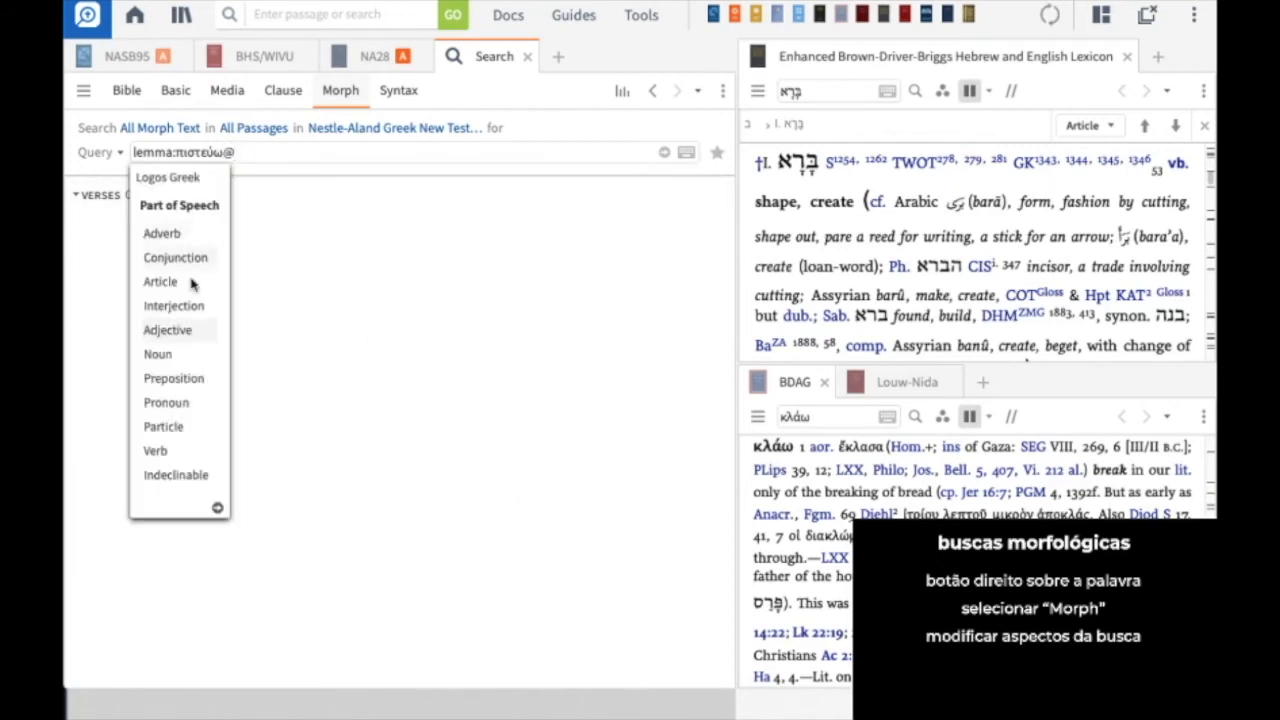
pyautogui.click(172, 456)
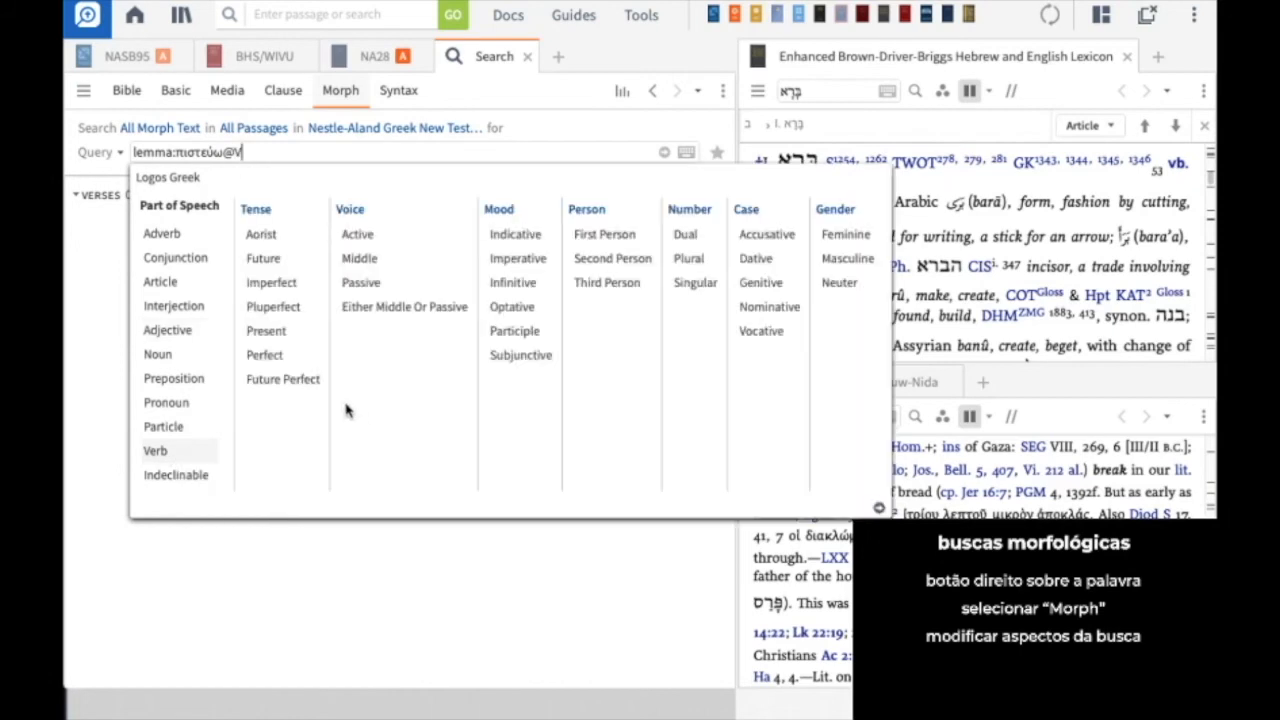
pyautogui.click(537, 332)
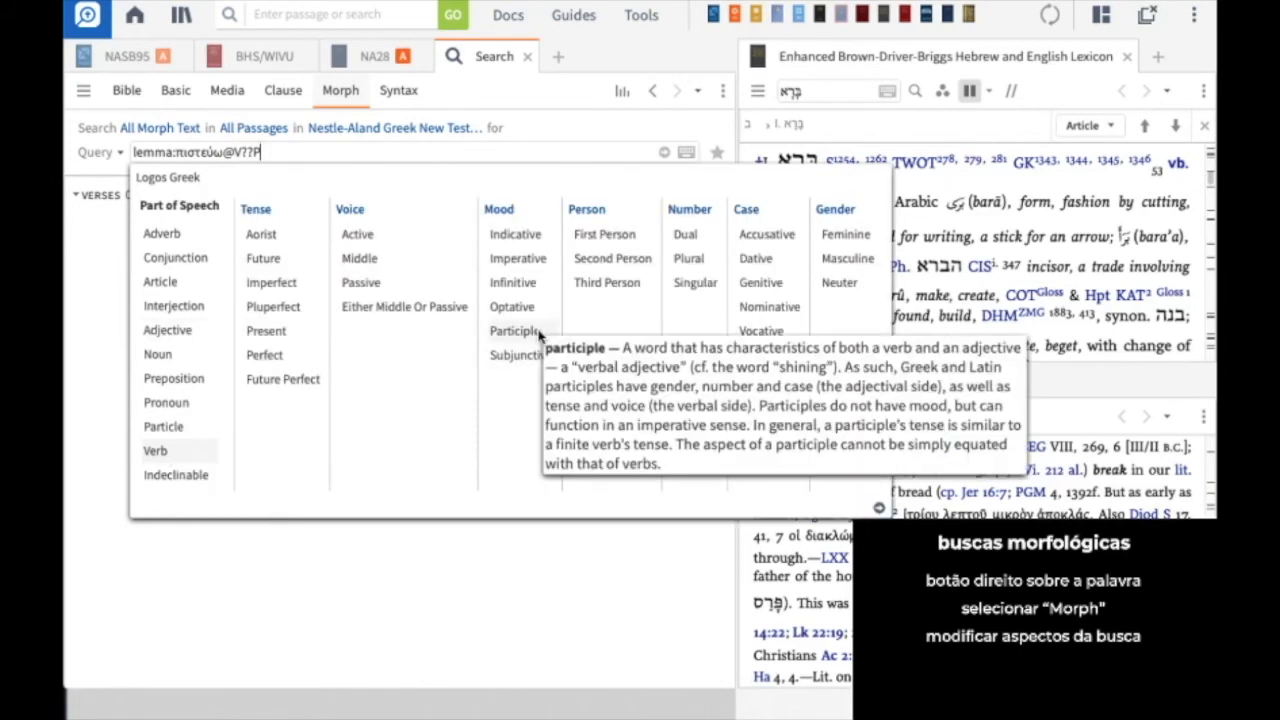
pyautogui.click(879, 508)
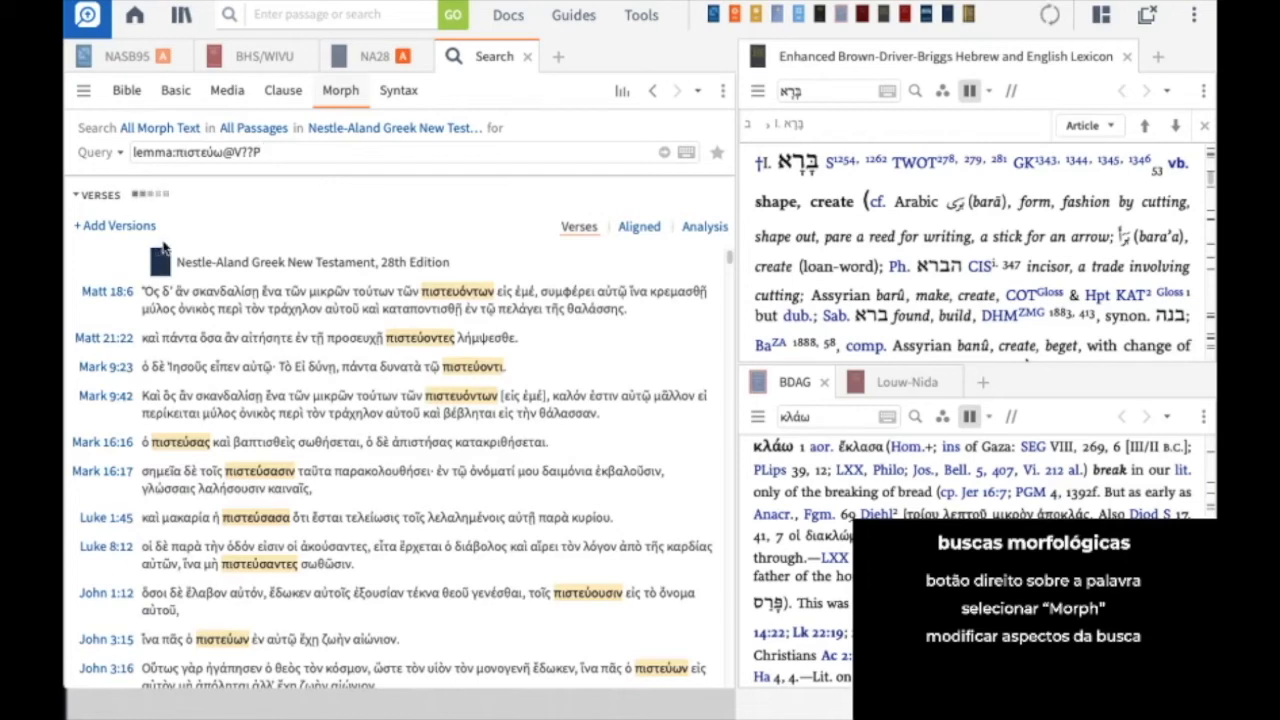
pyautogui.scroll(-2, 337, 452)
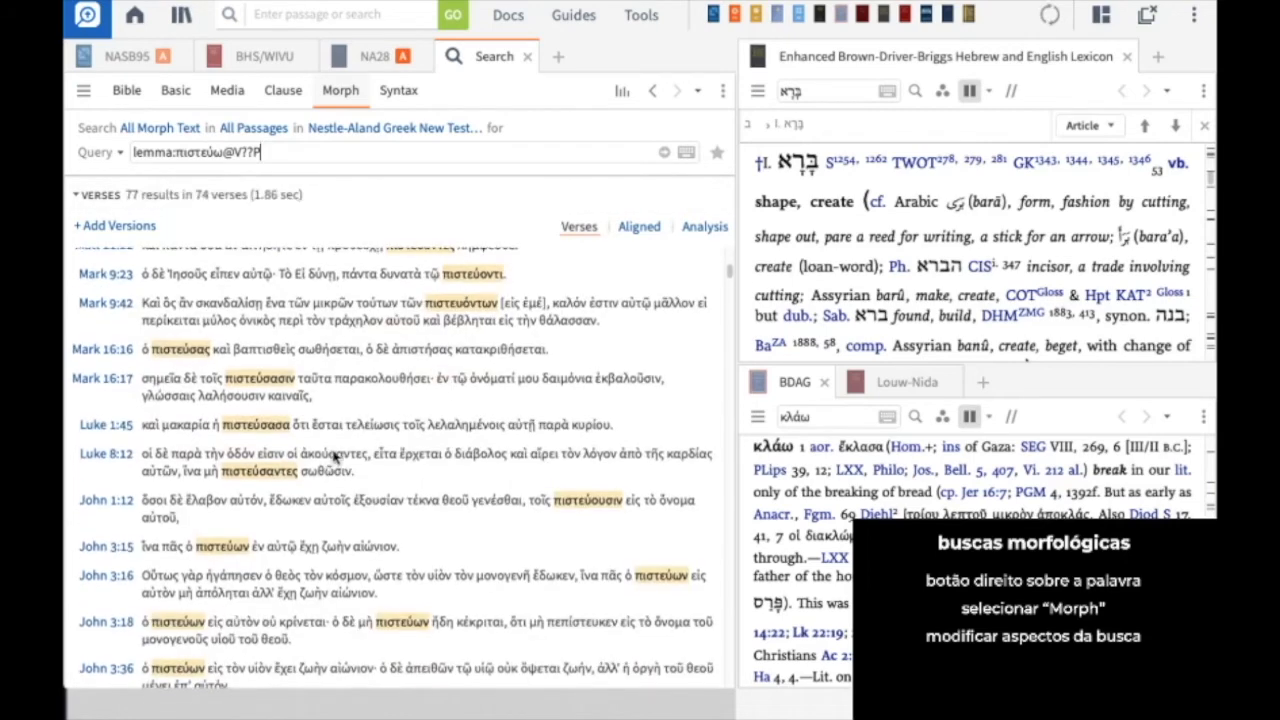
pyautogui.scroll(-2, 335, 455)
pyautogui.scroll(-1, 337, 455)
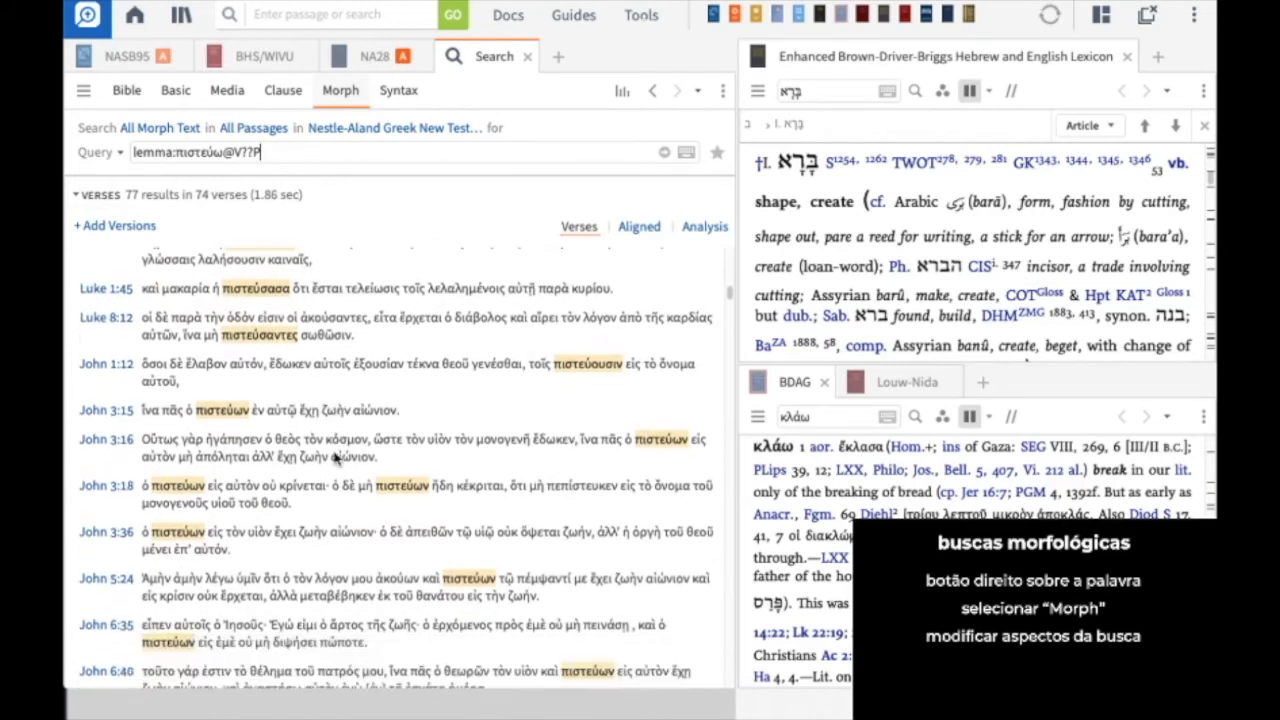
pyautogui.scroll(-4, 337, 455)
pyautogui.scroll(-1, 298, 352)
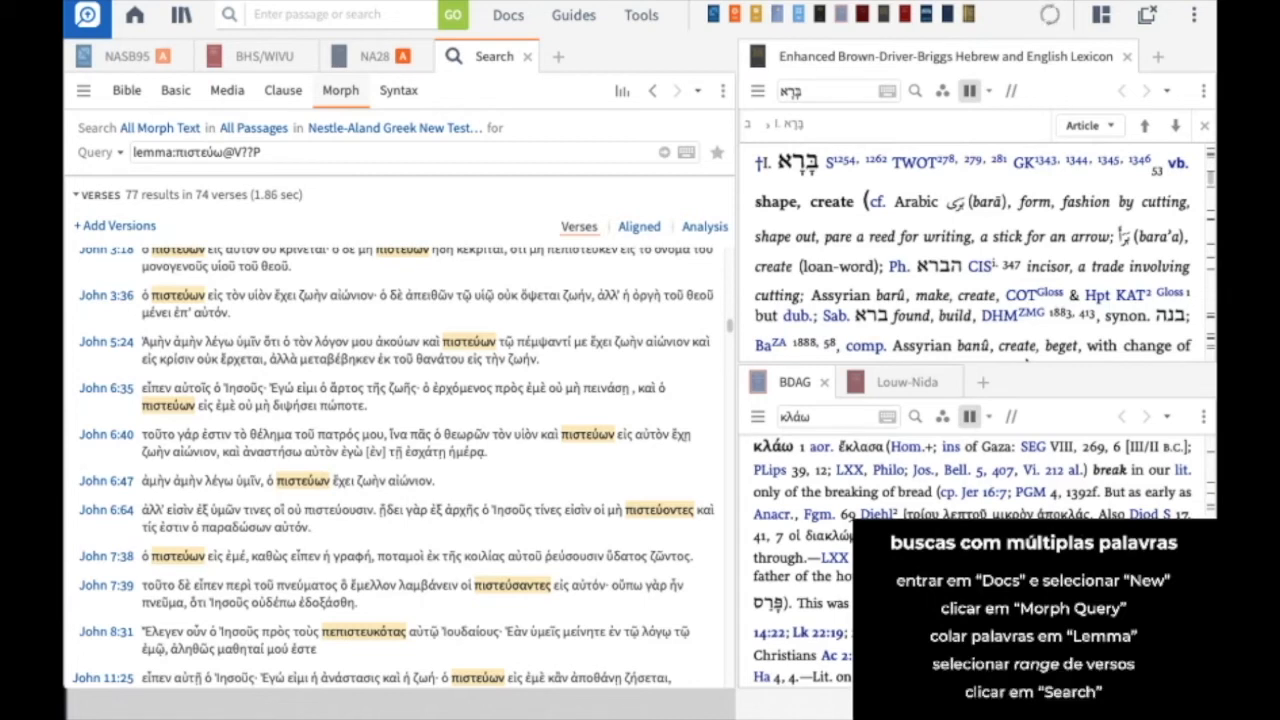
# Step: Close the morph search and create a new Morph Query document
pyautogui.click(528, 58)
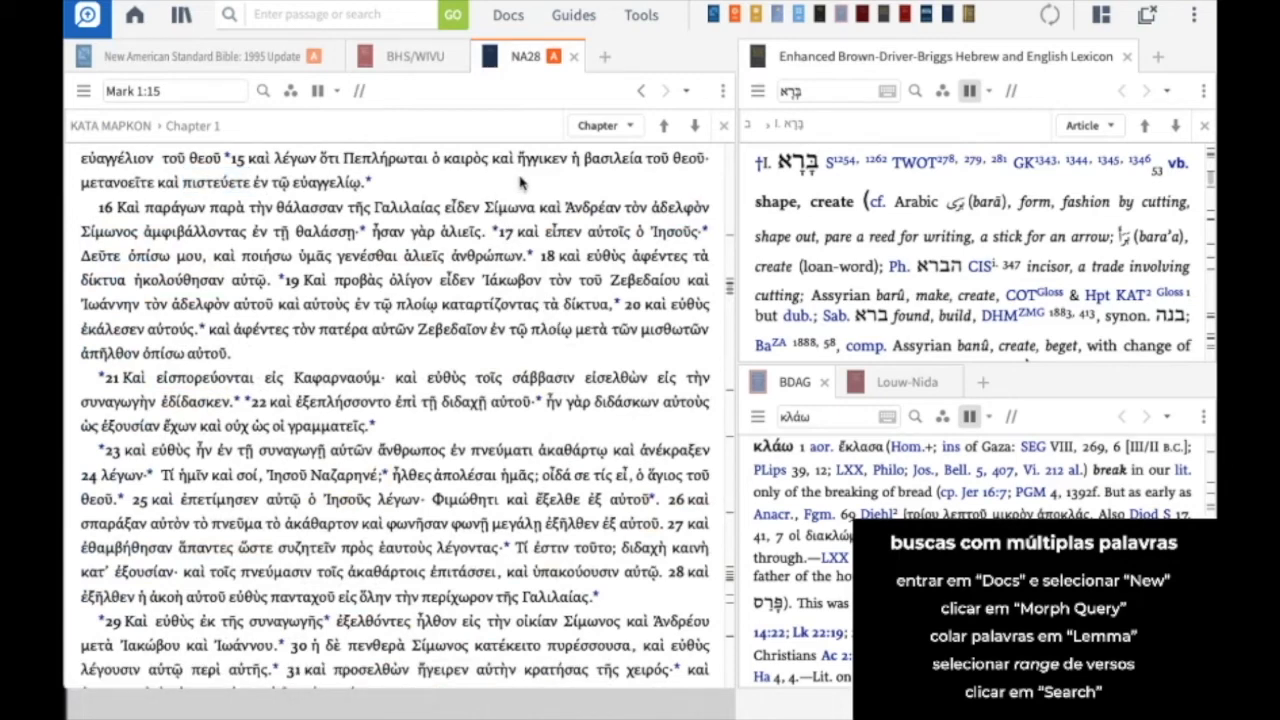
pyautogui.click(506, 16)
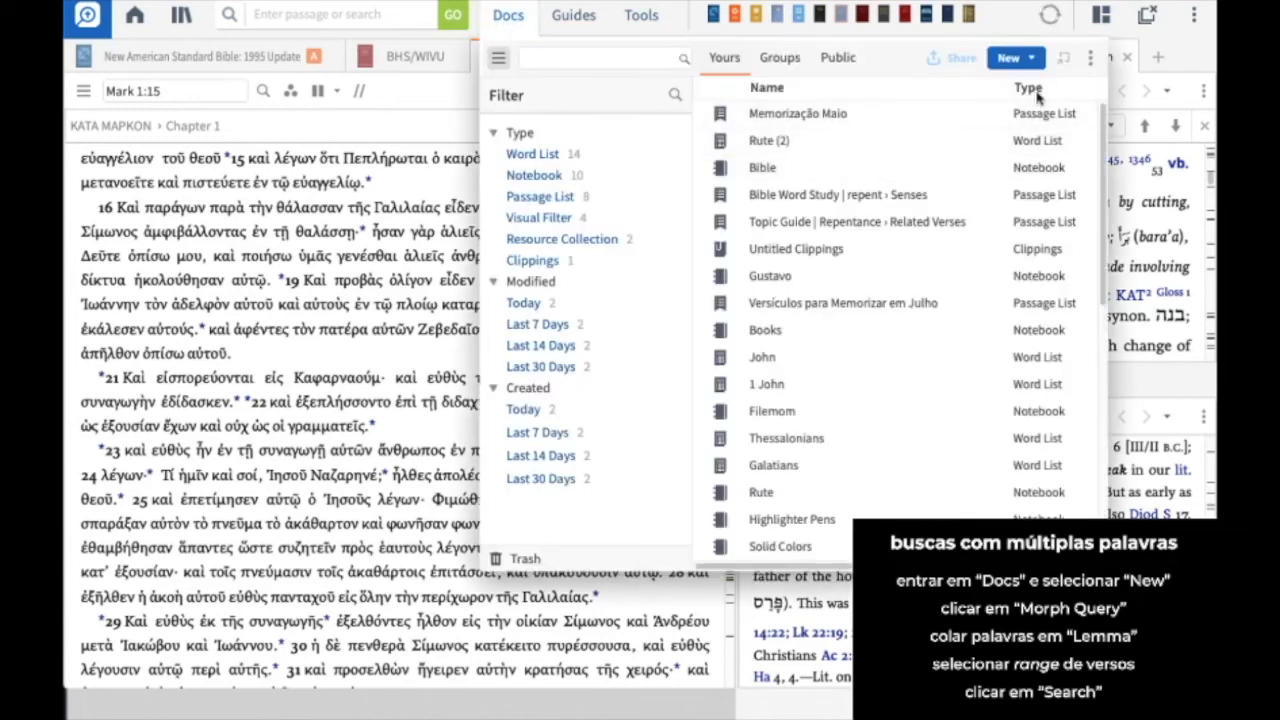
pyautogui.click(1030, 60)
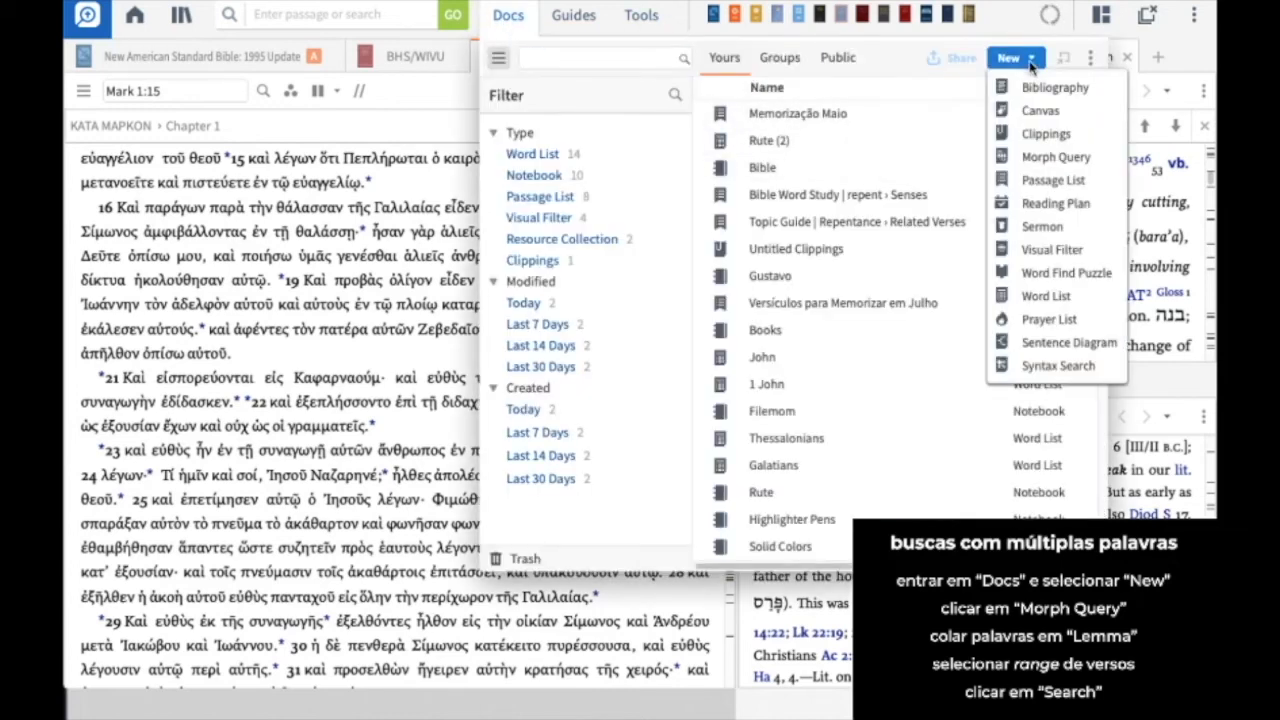
pyautogui.click(1045, 160)
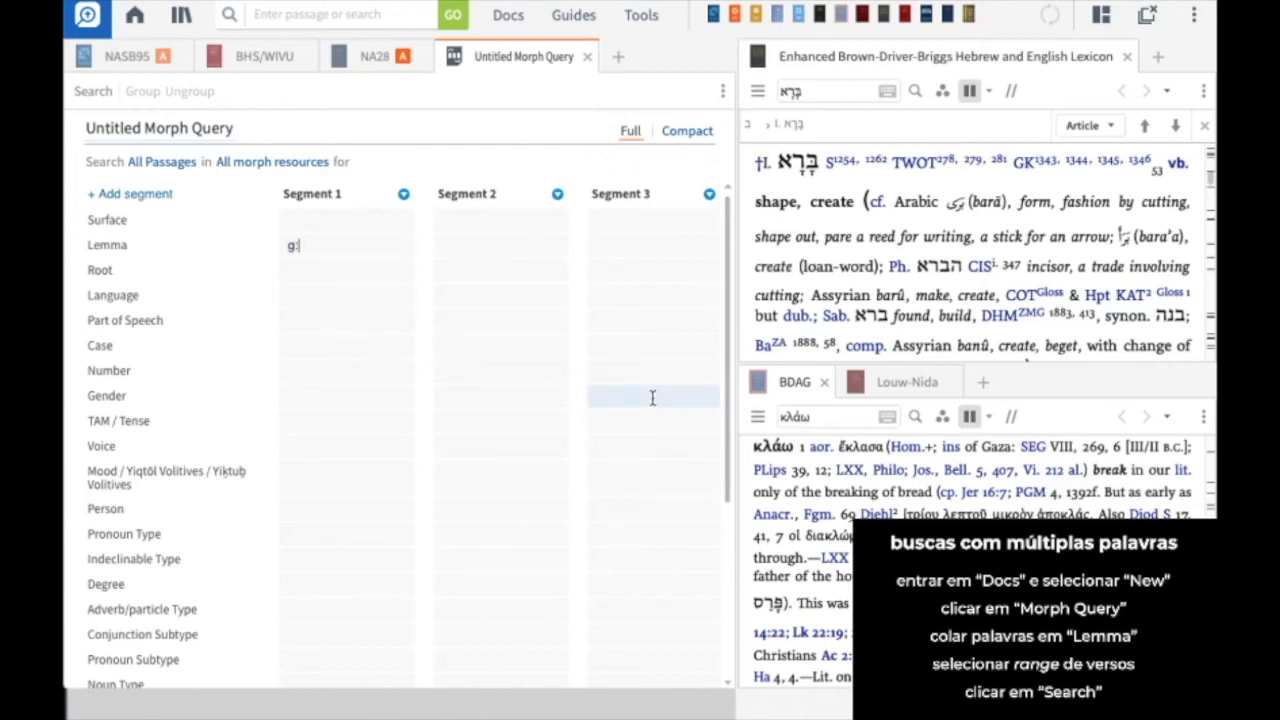
# Step: Set the morph query's lemma to πιστεύω in Segment 1 and μετάνοια in Segment 2
pyautogui.write('pist')
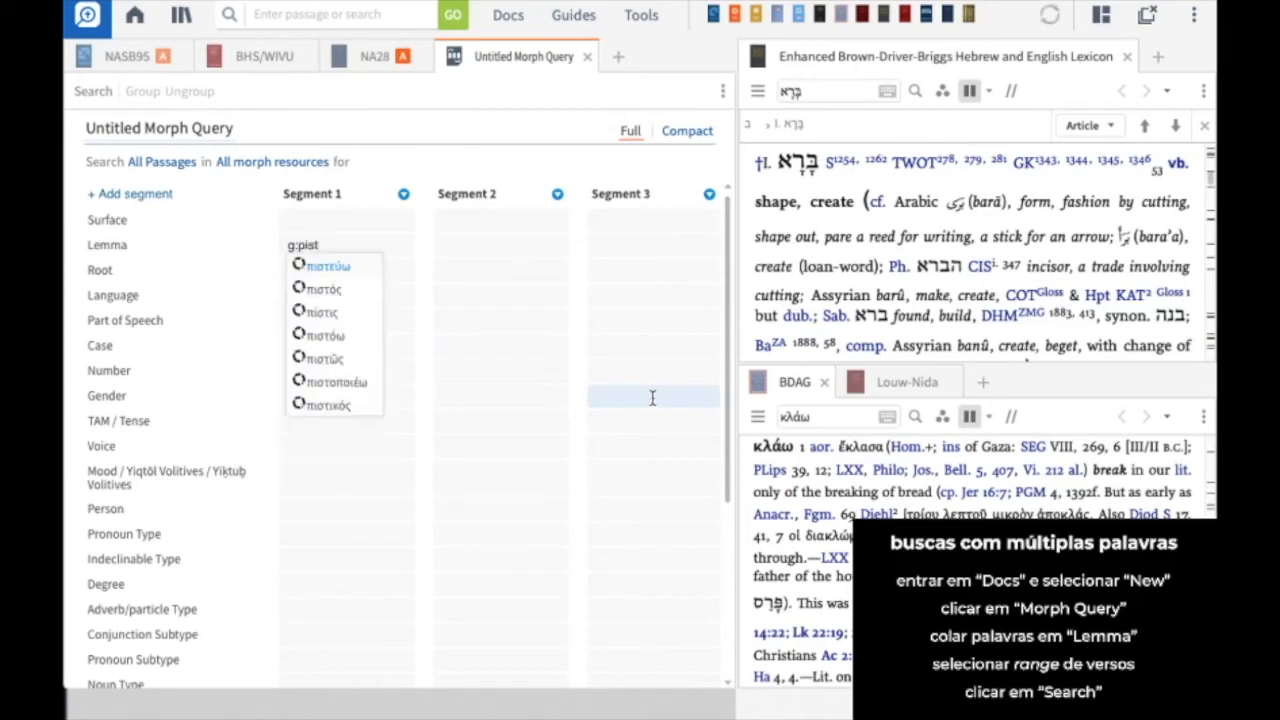
pyautogui.click(324, 268)
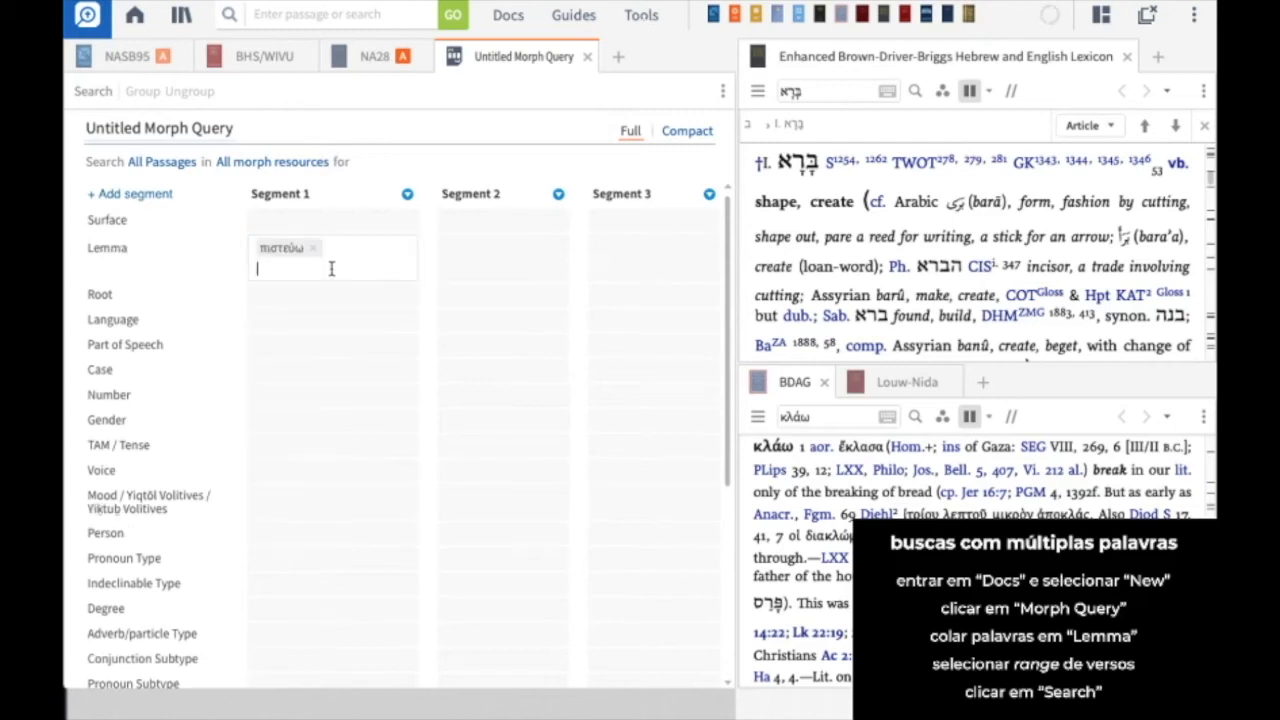
pyautogui.click(483, 248)
pyautogui.write('g:meta')
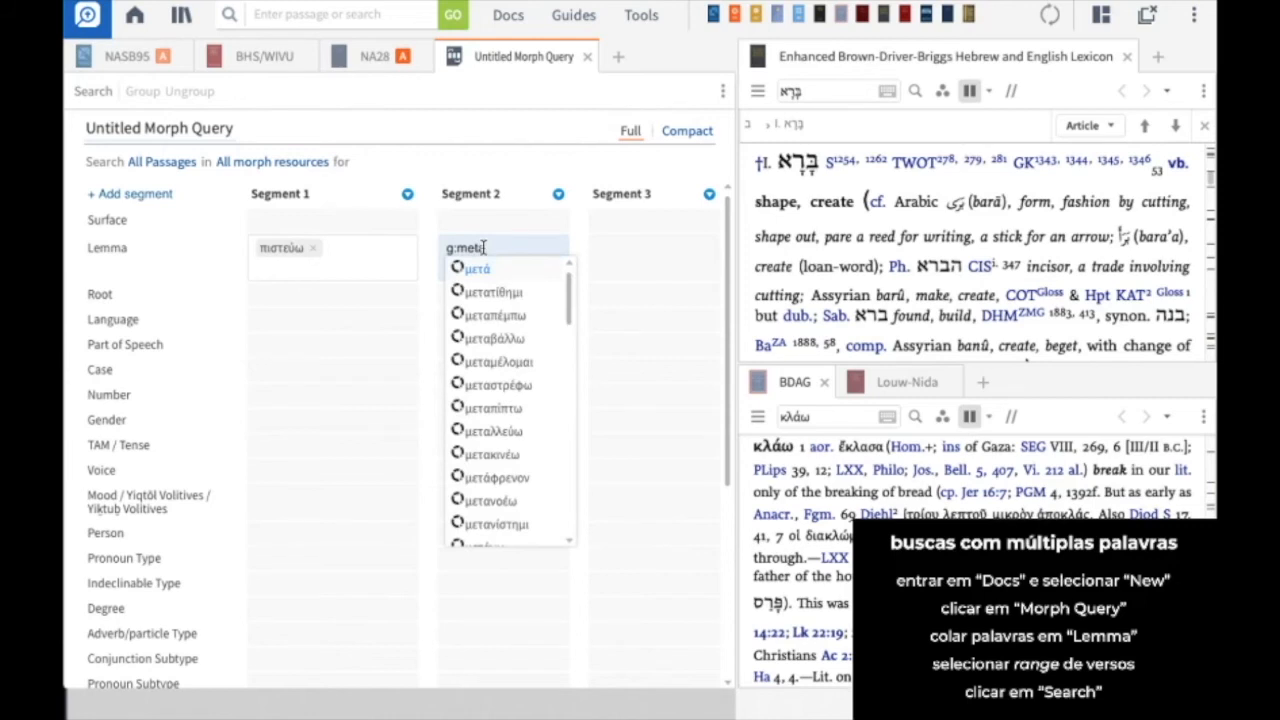
pyautogui.write('no')
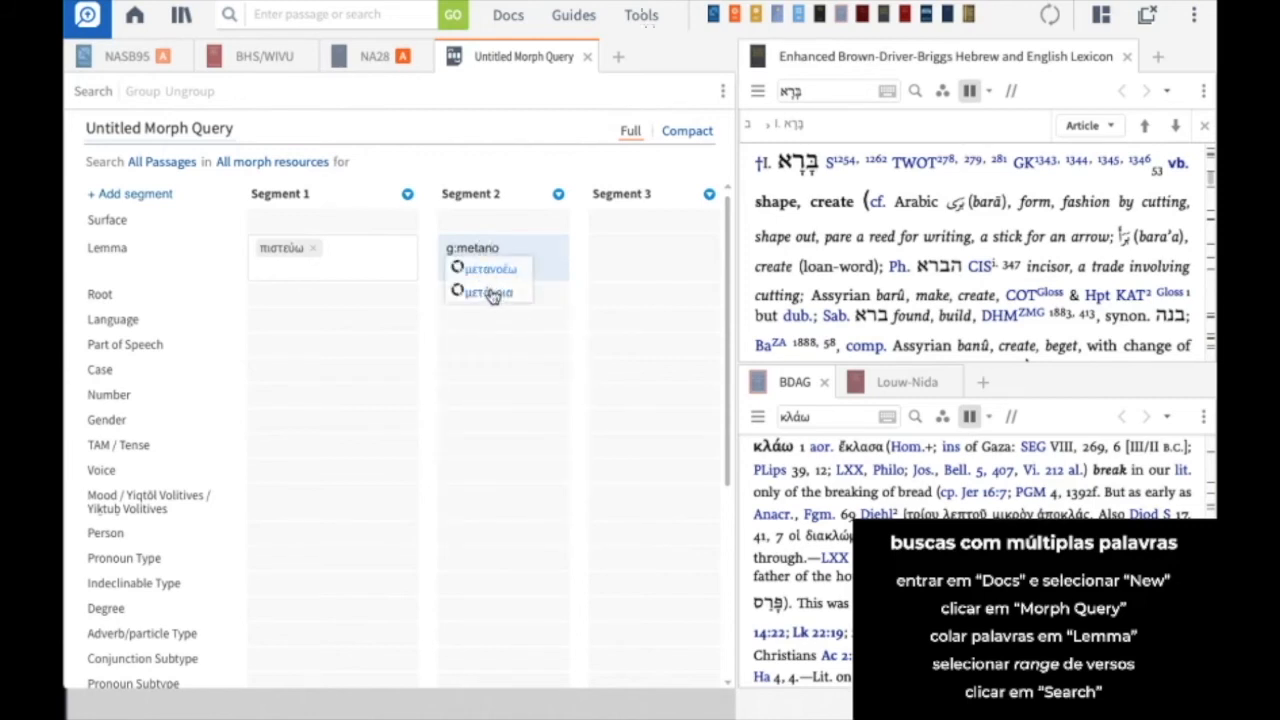
pyautogui.click(491, 292)
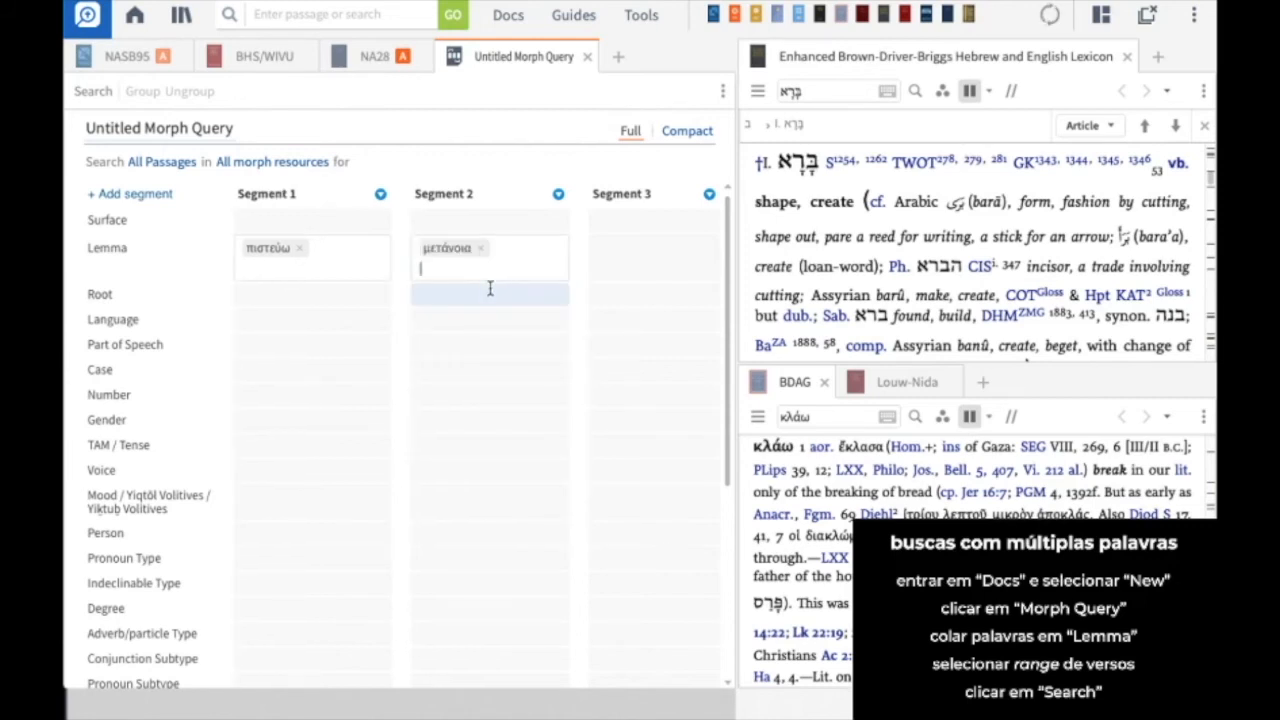
# Step: Remove the Segment 1 lemma and try a Hebrew lemma lookup with h:shu
pyautogui.click(650, 245)
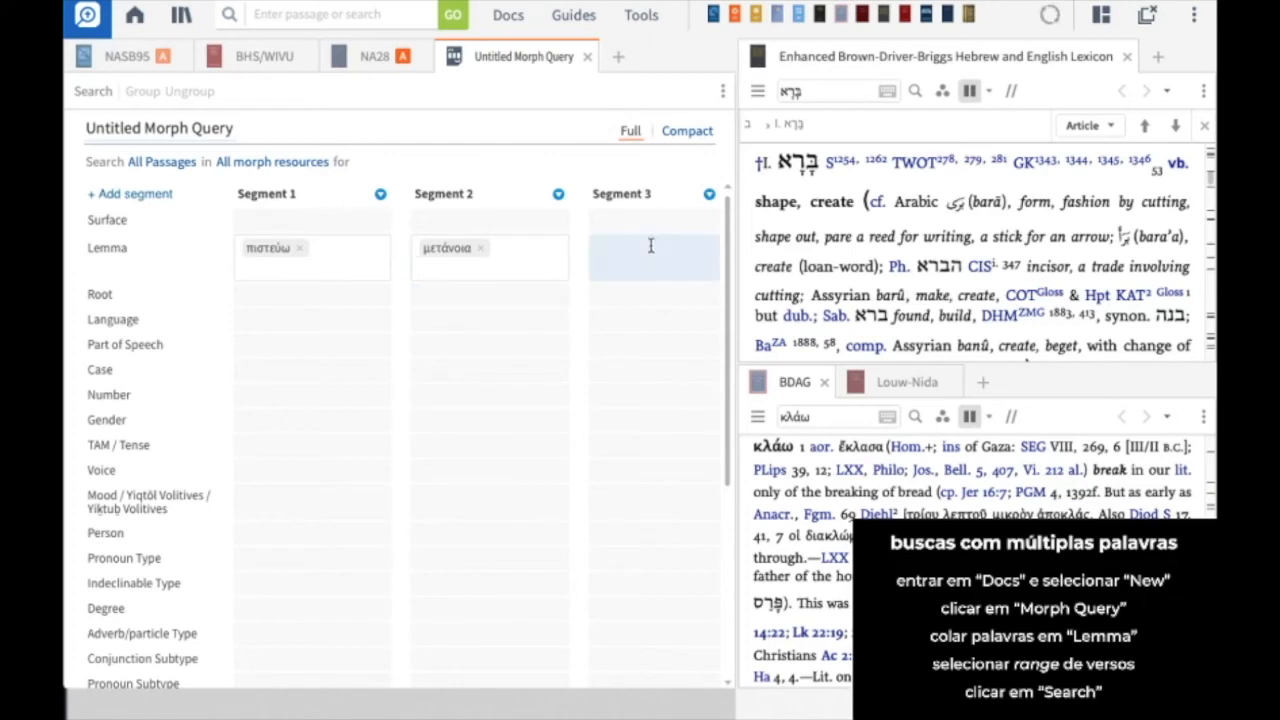
pyautogui.click(299, 249)
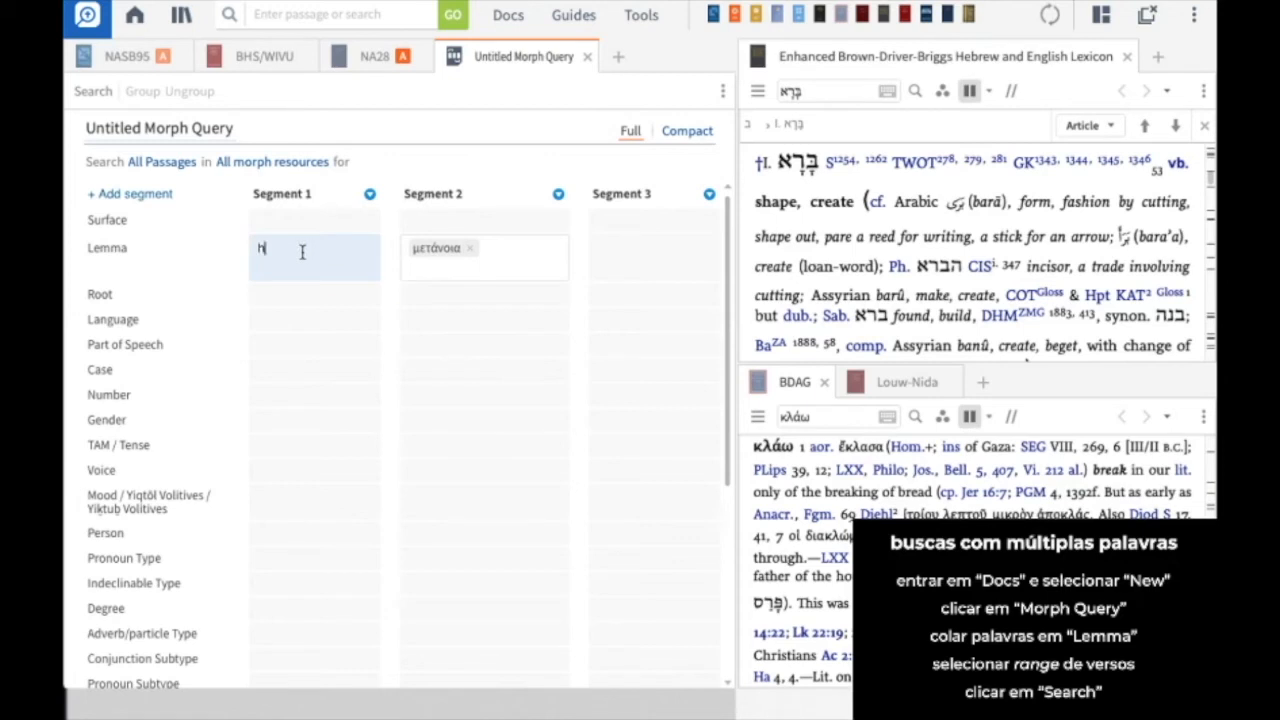
pyautogui.write('h:shu')
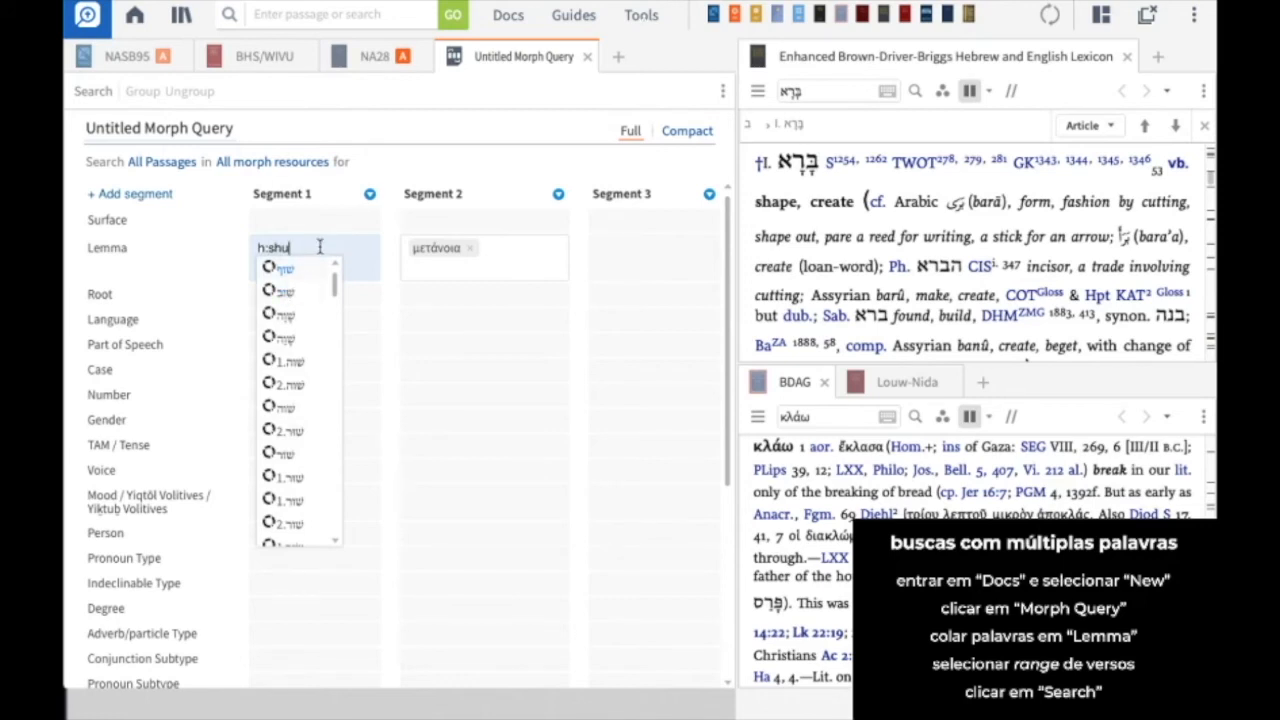
# Step: Replace the Segment 1 lookup with the Greek transliteration g:piste and choose πιστεύω as its lemma
pyautogui.moveTo(329, 247); pyautogui.dragTo(250, 250)
pyautogui.write('g:')
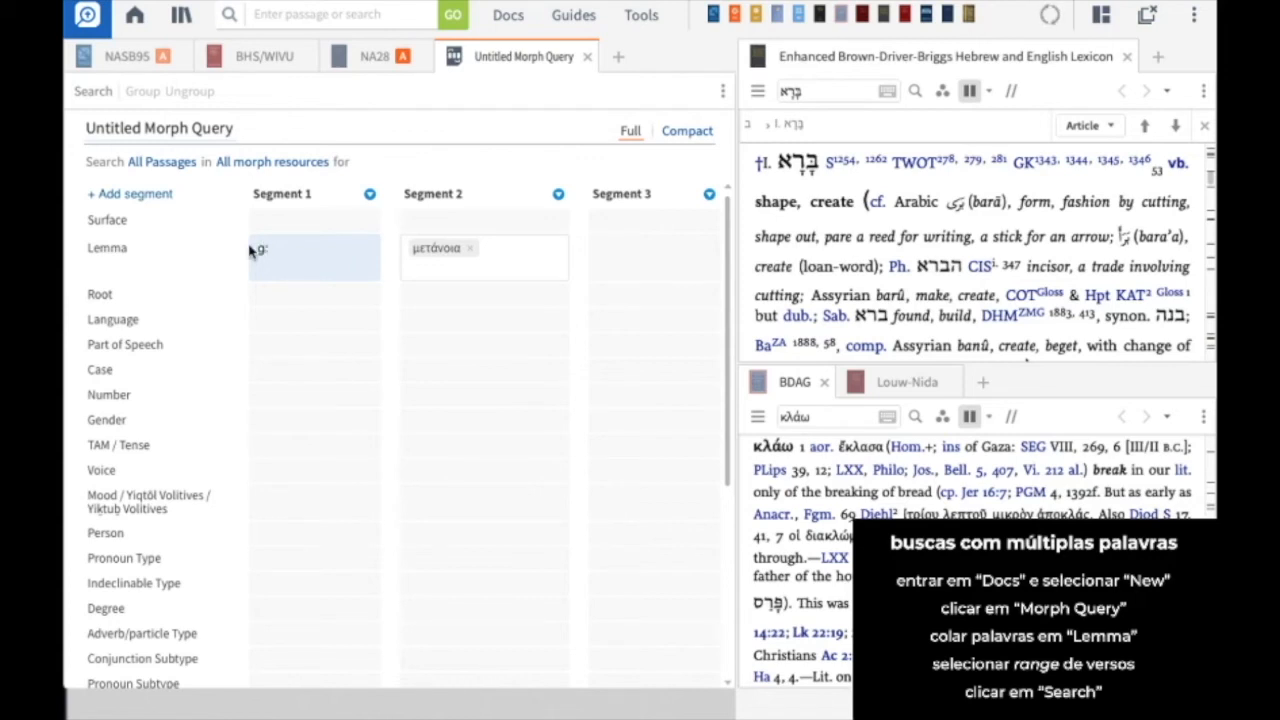
pyautogui.write('piste')
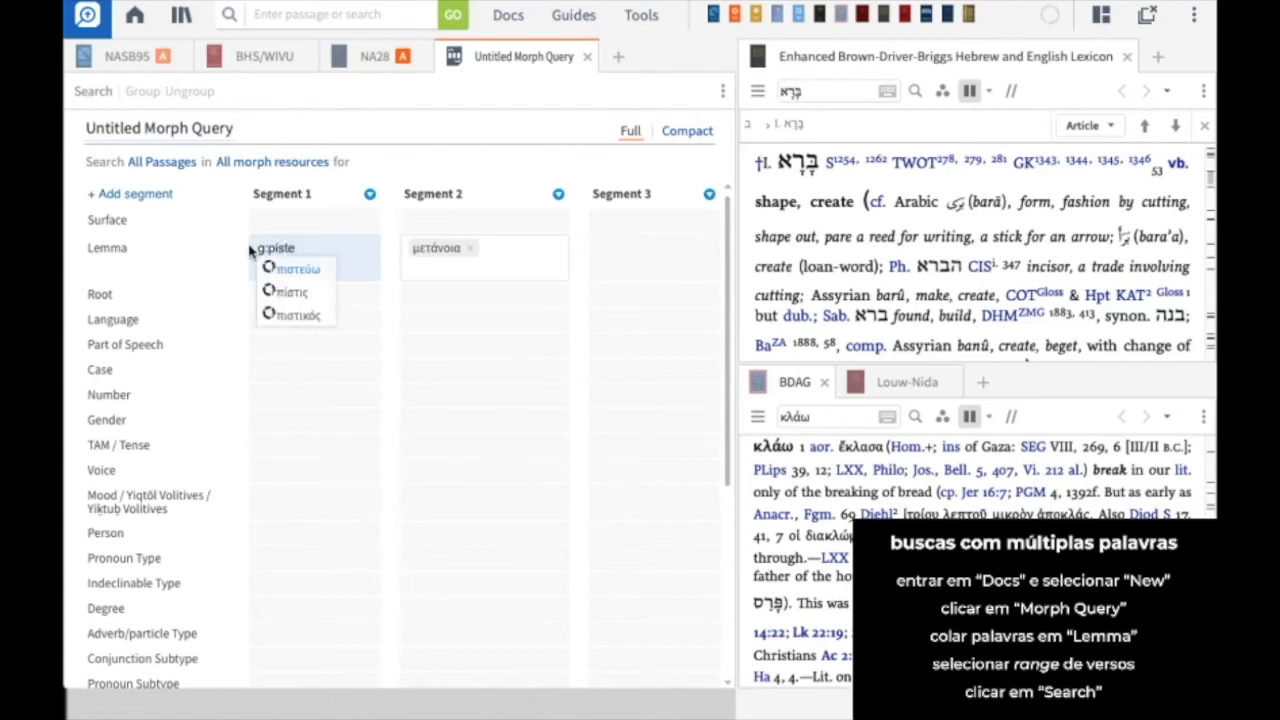
pyautogui.click(290, 289)
# Step: Set the morph query's search span to 3 verses instead of segments
pyautogui.scroll(-5, 455, 483)
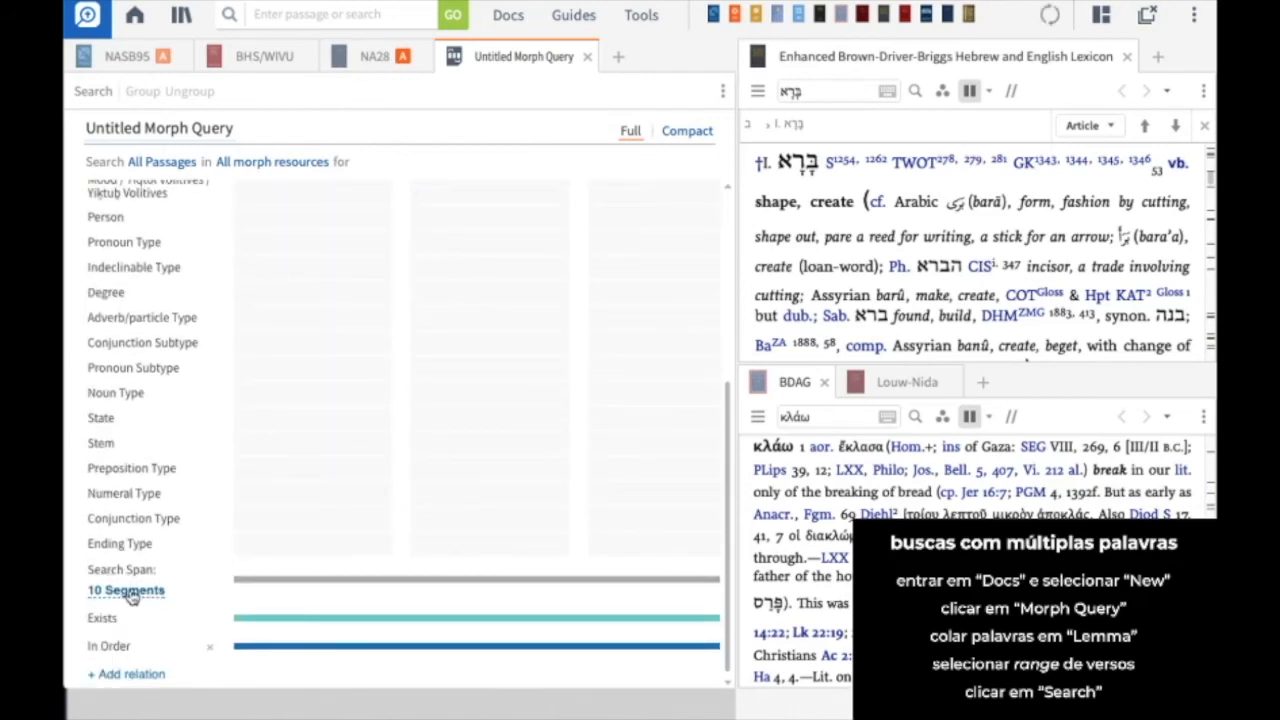
pyautogui.click(131, 593)
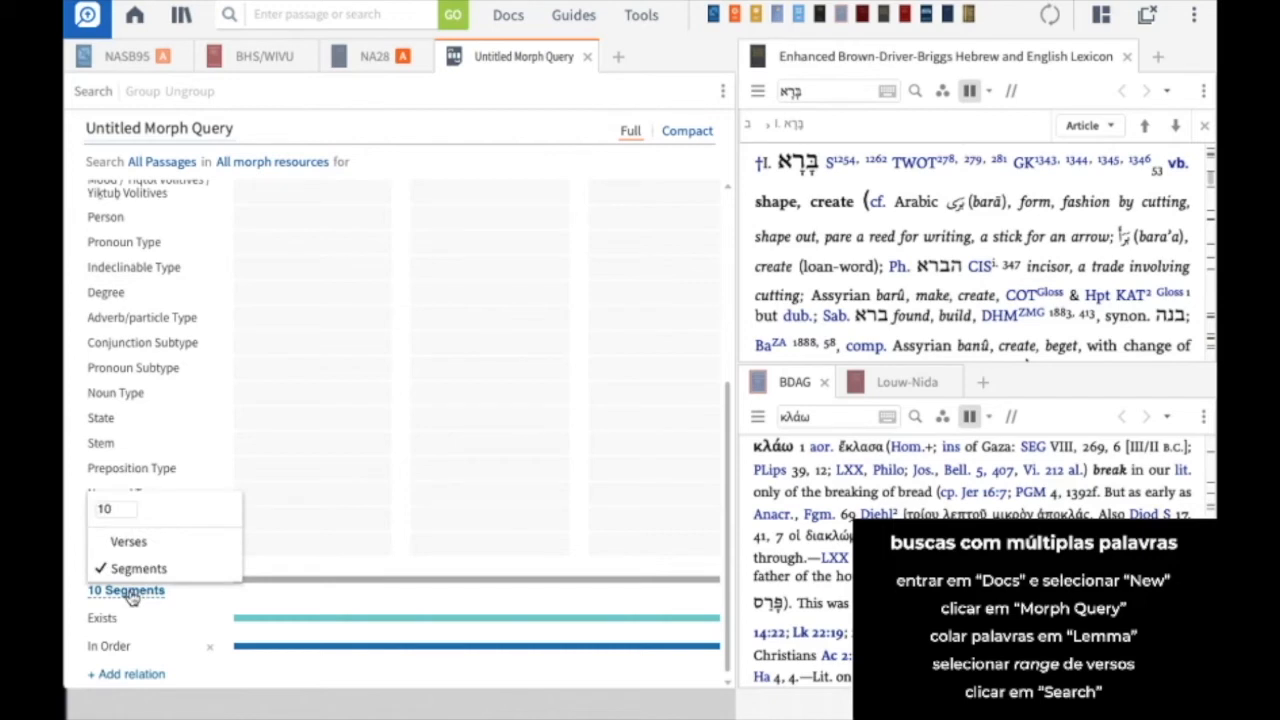
pyautogui.click(101, 544)
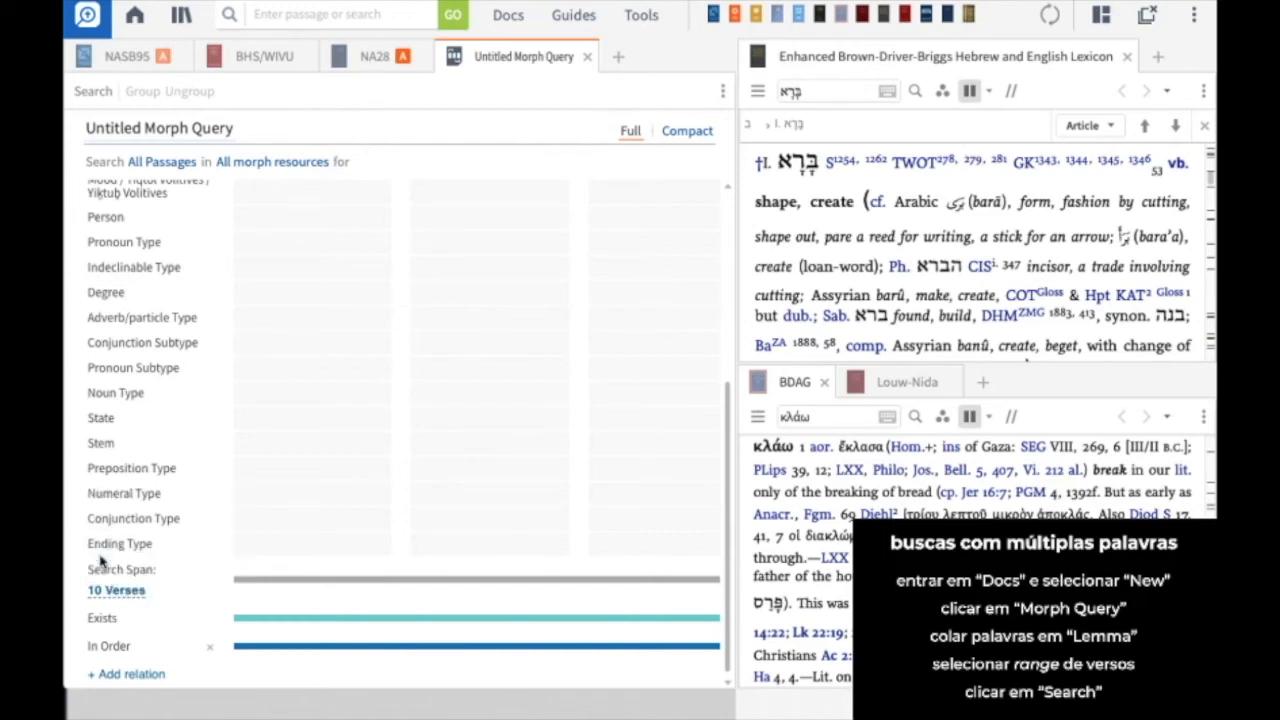
pyautogui.click(116, 590)
pyautogui.doubleClick(113, 510)
pyautogui.doubleClick(113, 510)
pyautogui.write('3')
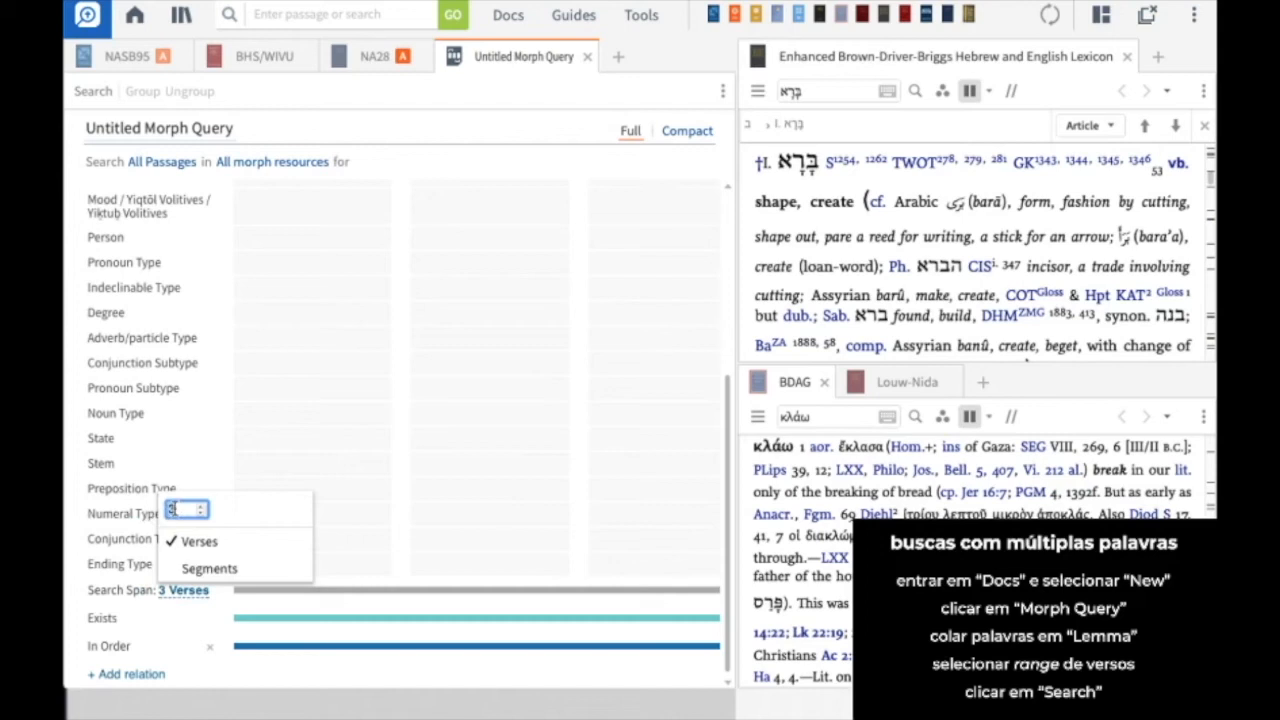
pyautogui.write('1')
pyautogui.write('3')
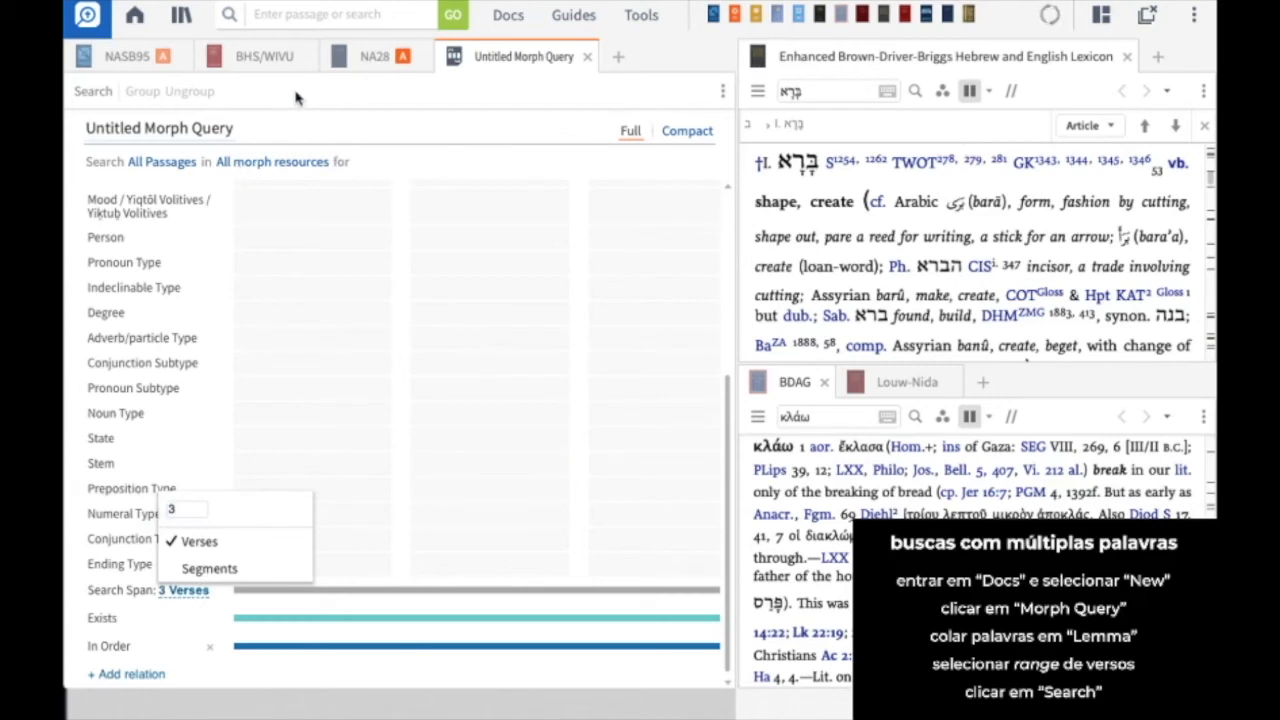
pyautogui.click(433, 518)
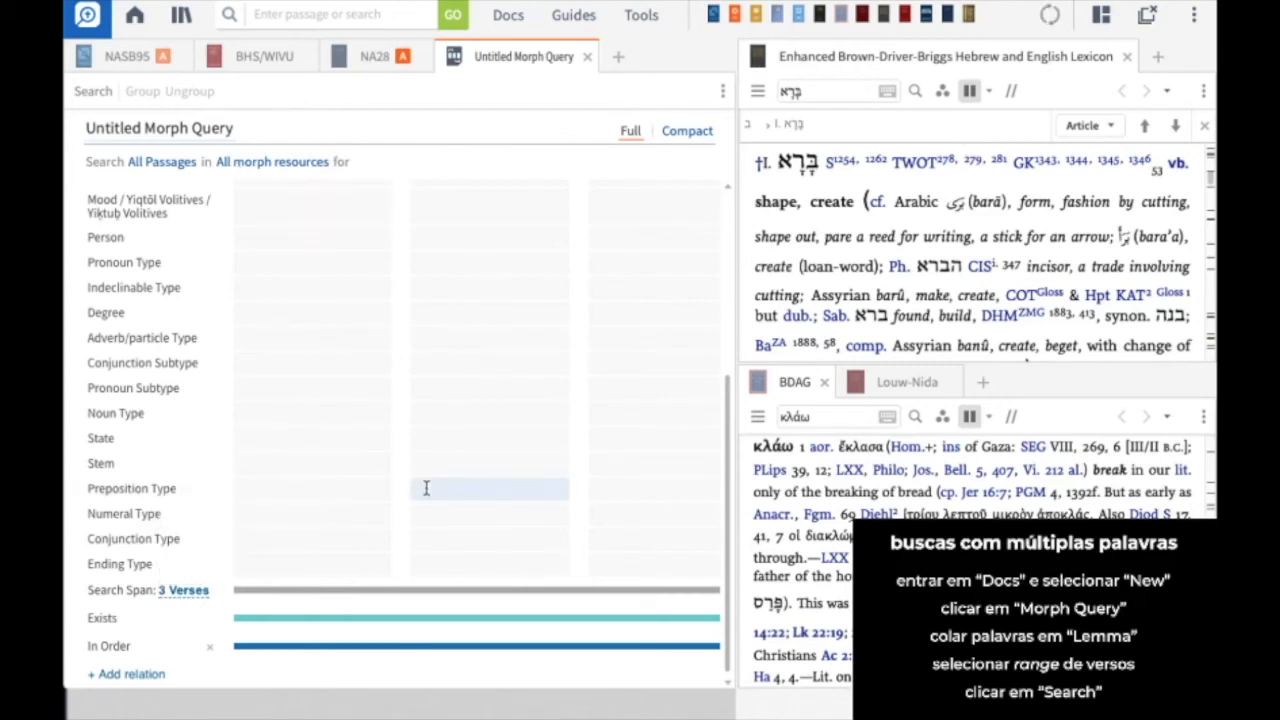
# Step: Run the morph query and move its search results into the pane that holds the query
pyautogui.scroll(3, 423, 486)
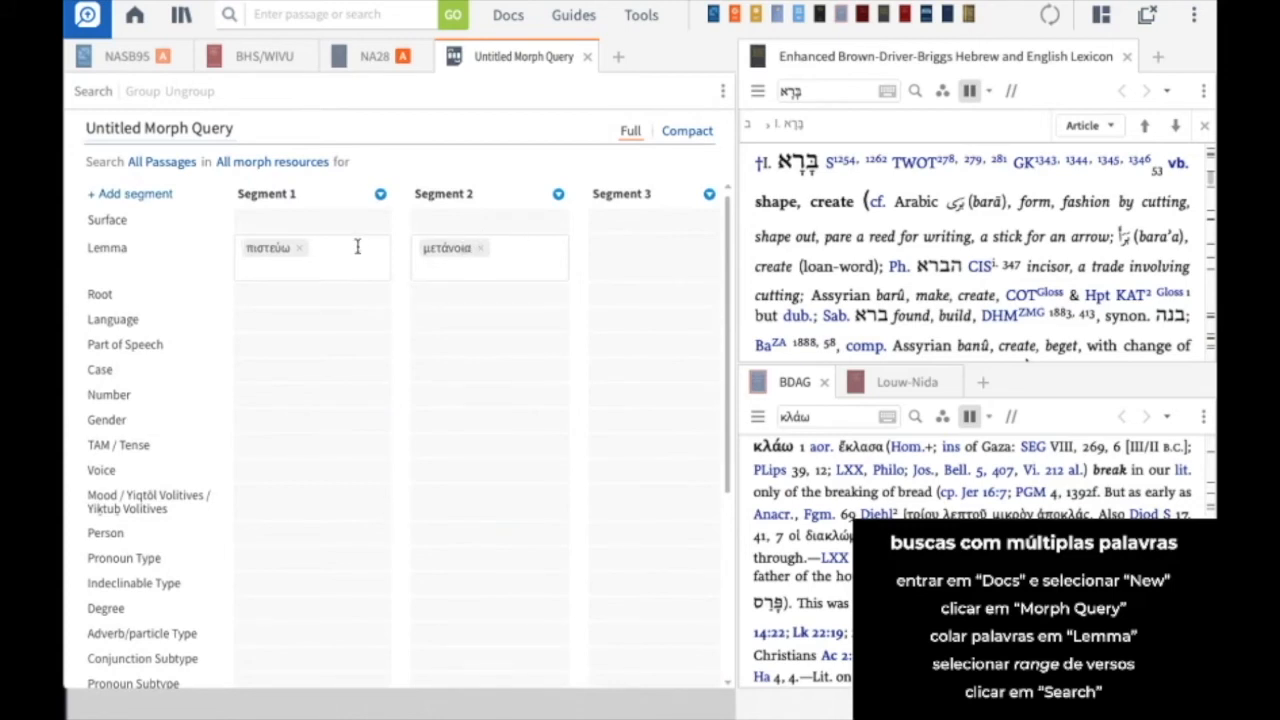
pyautogui.click(93, 91)
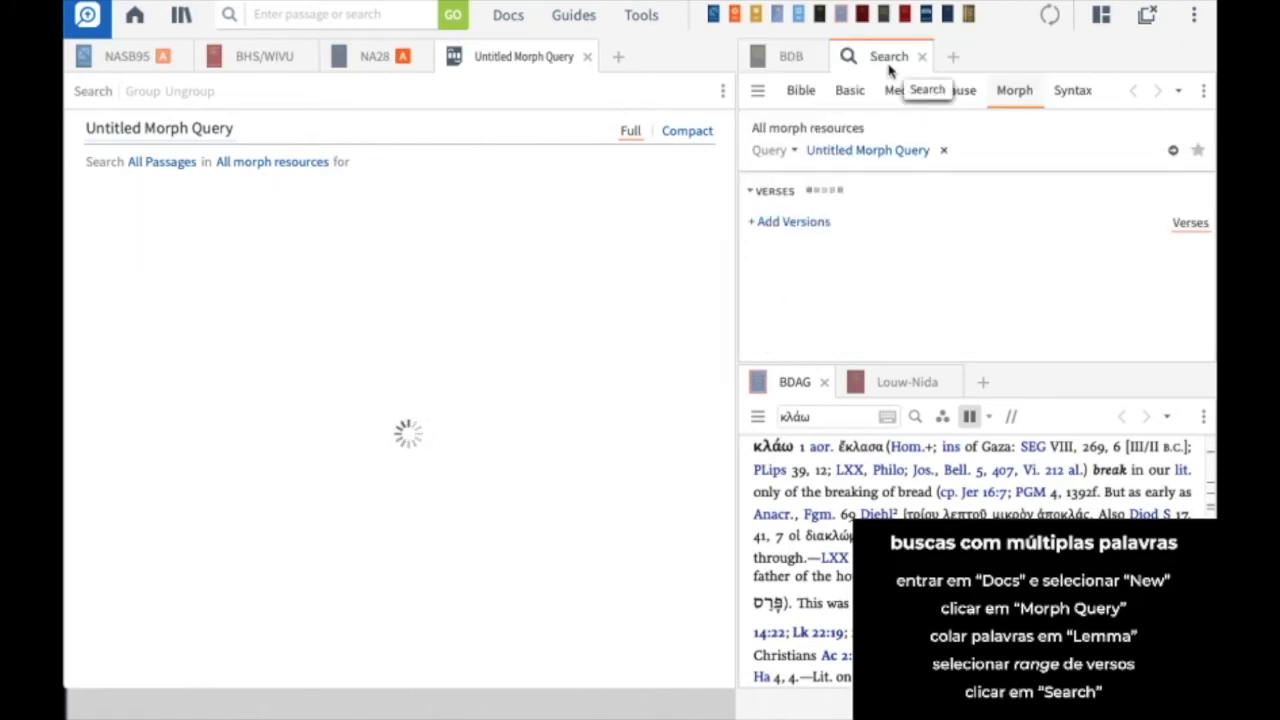
pyautogui.moveTo(887, 61); pyautogui.dragTo(605, 62)
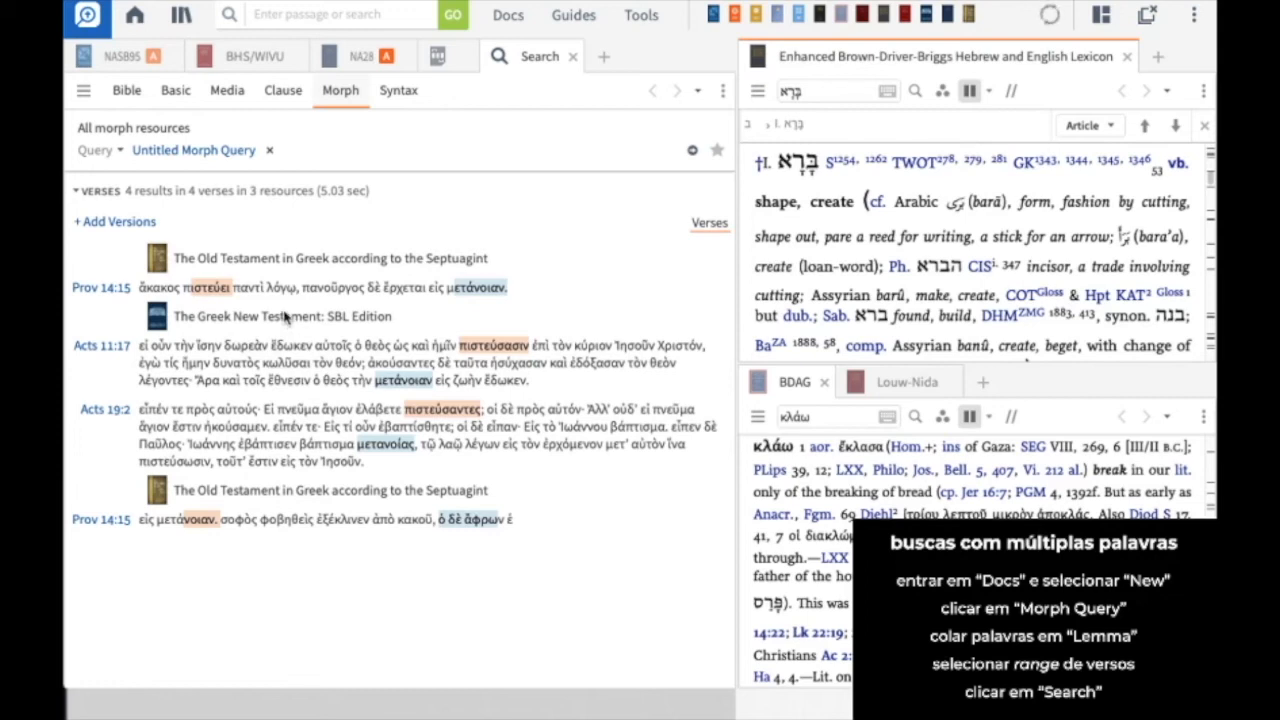
# Step: Close the search results and the morph query, and create a new Visual Filter document of the Morph type
pyautogui.click(572, 56)
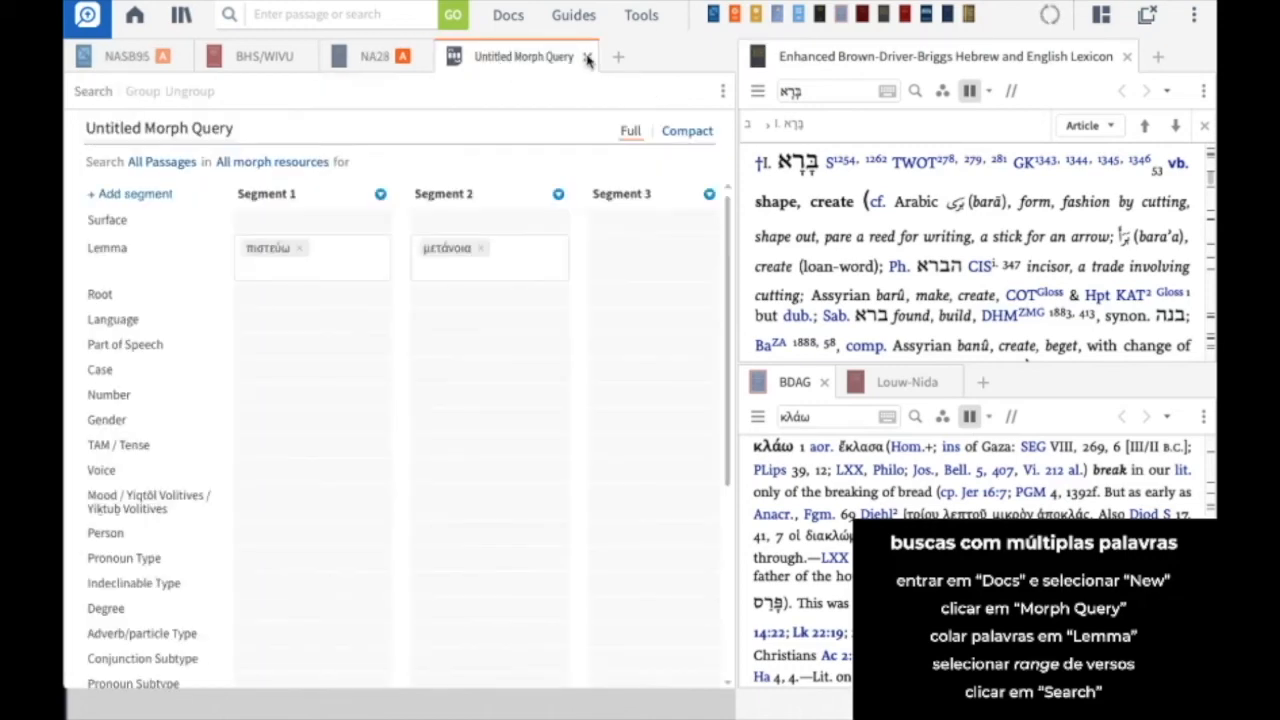
pyautogui.click(583, 56)
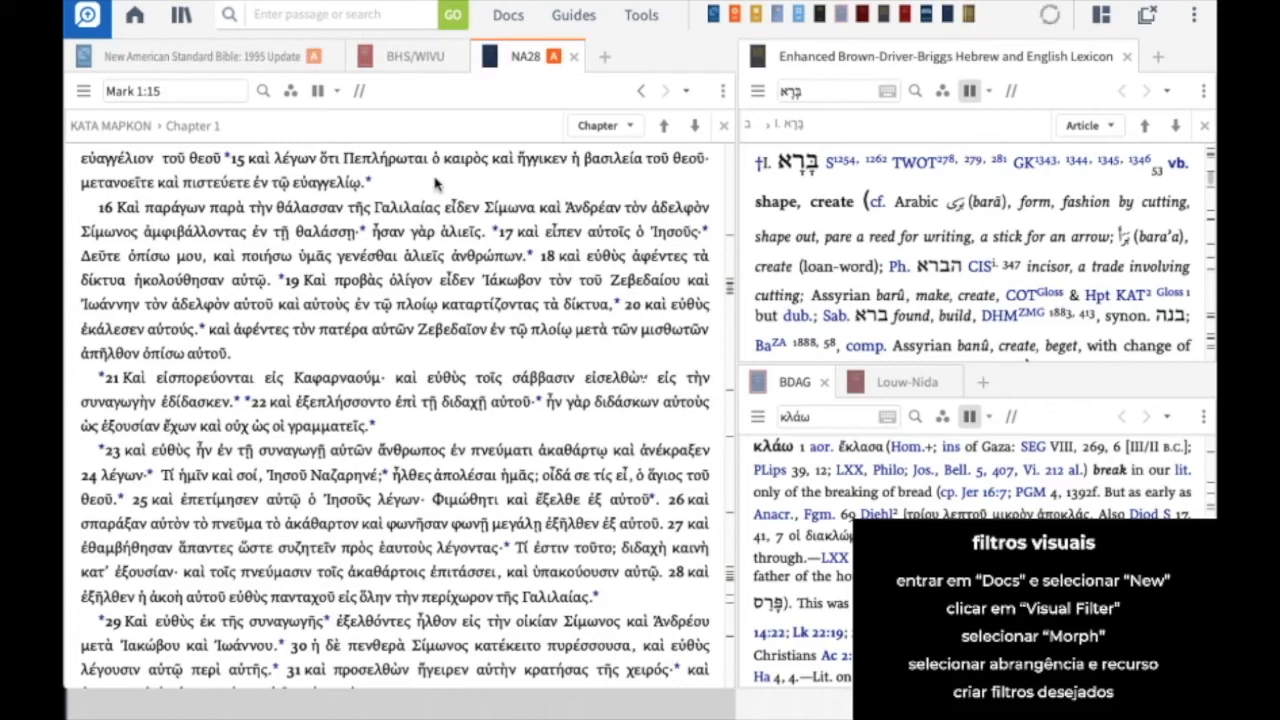
pyautogui.click(512, 20)
pyautogui.click(1020, 60)
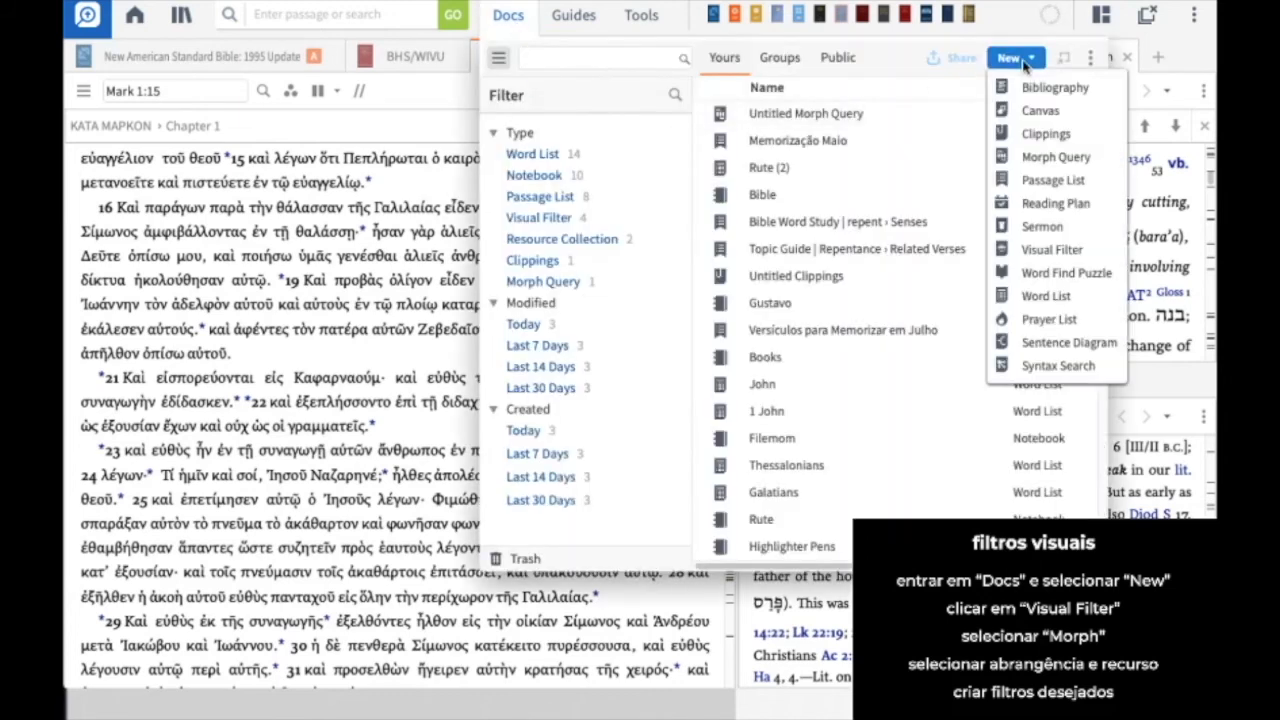
pyautogui.click(1054, 251)
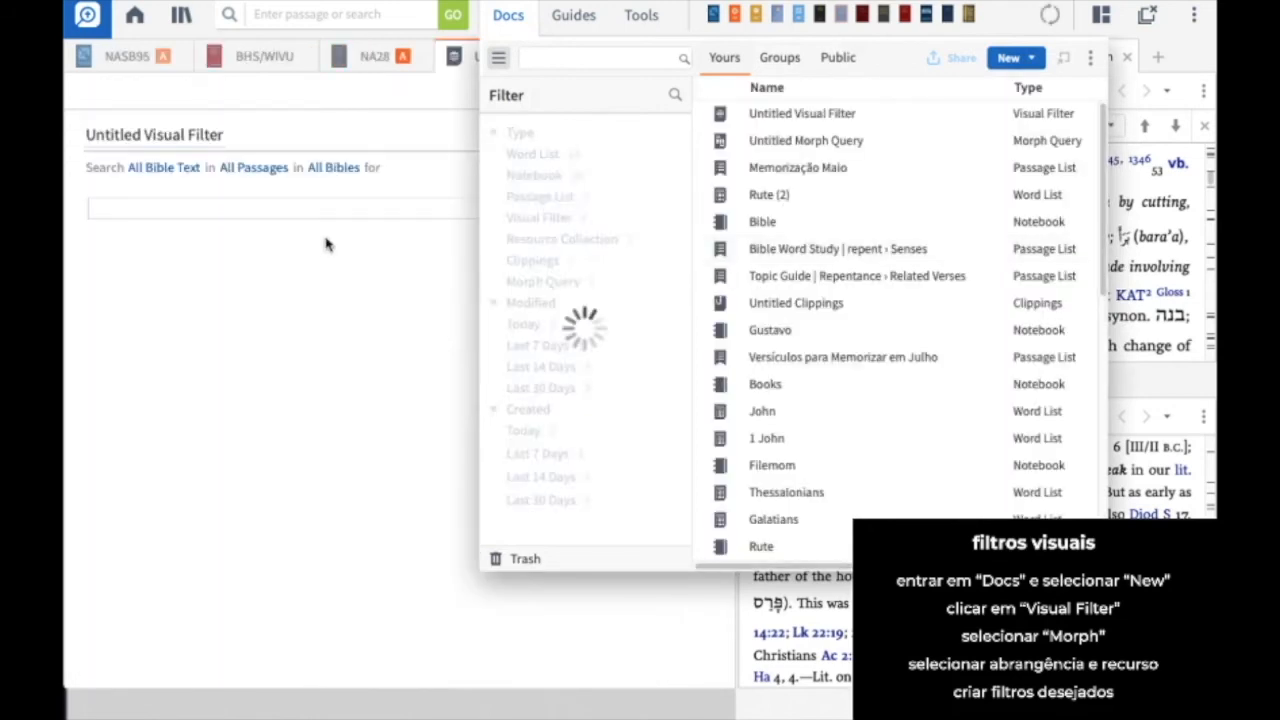
pyautogui.click(255, 351)
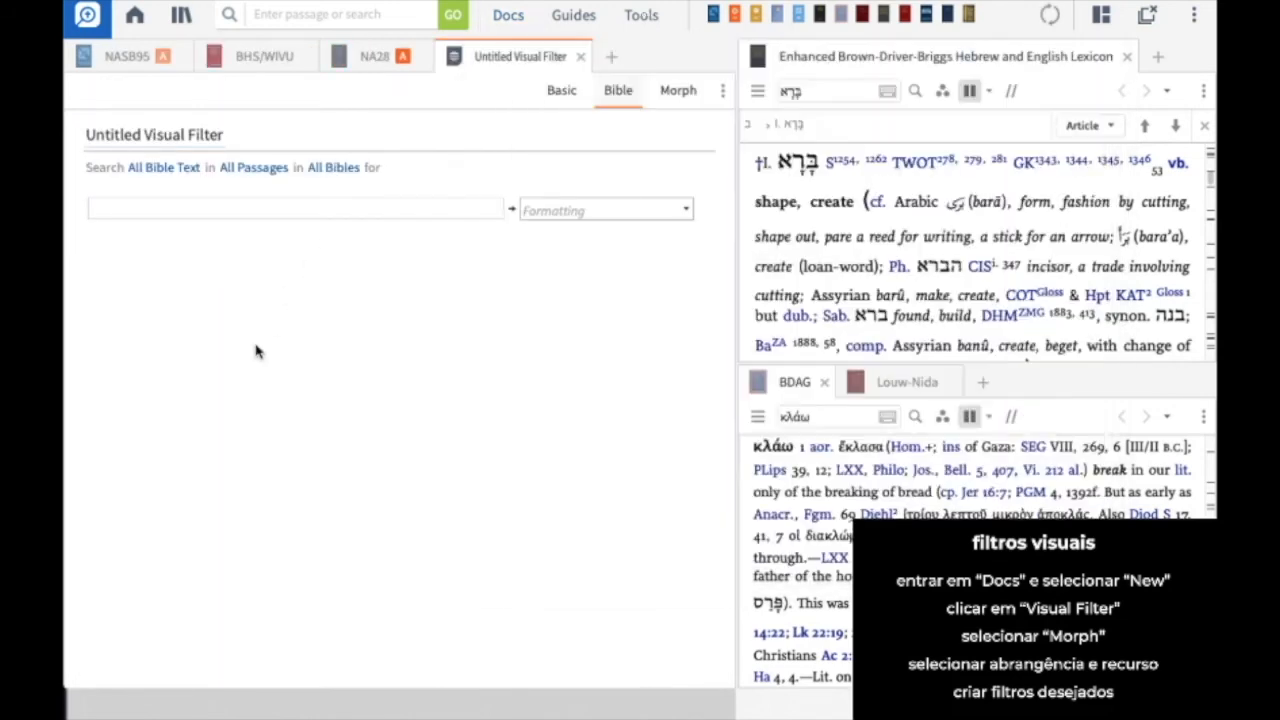
pyautogui.click(677, 96)
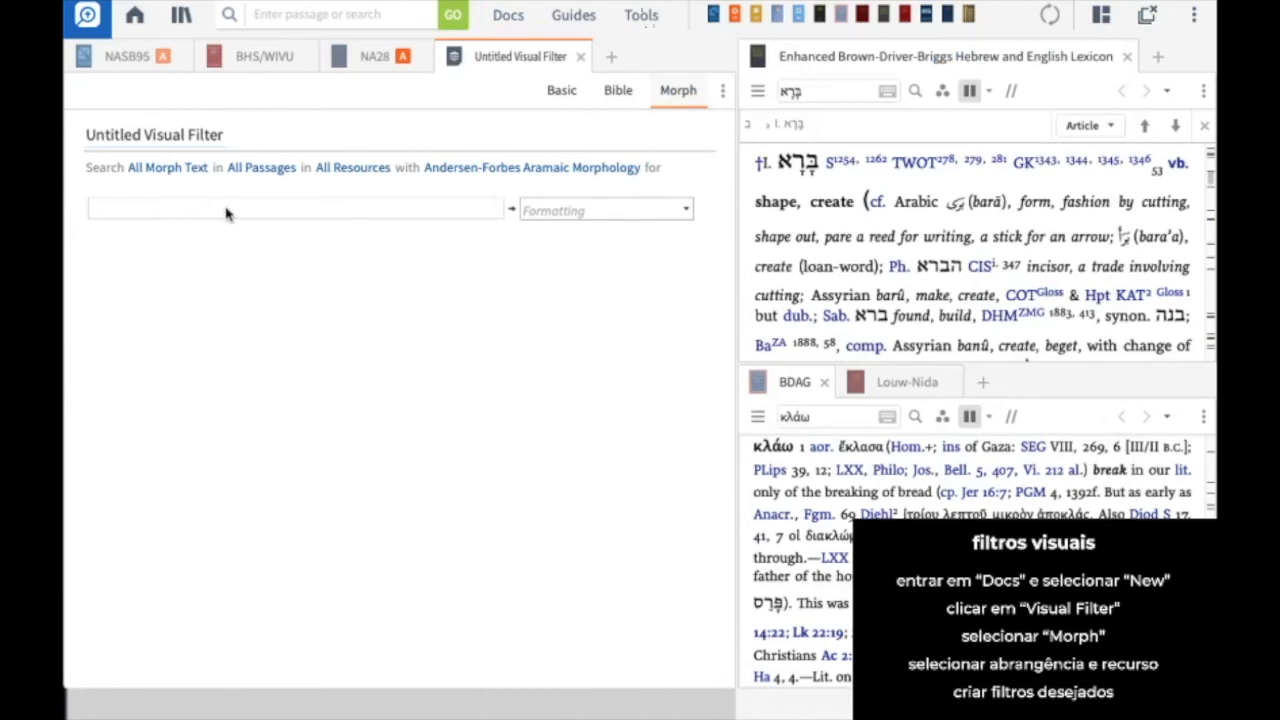
# Step: Widen the lexicon panes and close the BDAG and Louw-Nida lexicons
pyautogui.moveTo(731, 243); pyautogui.dragTo(630, 250)
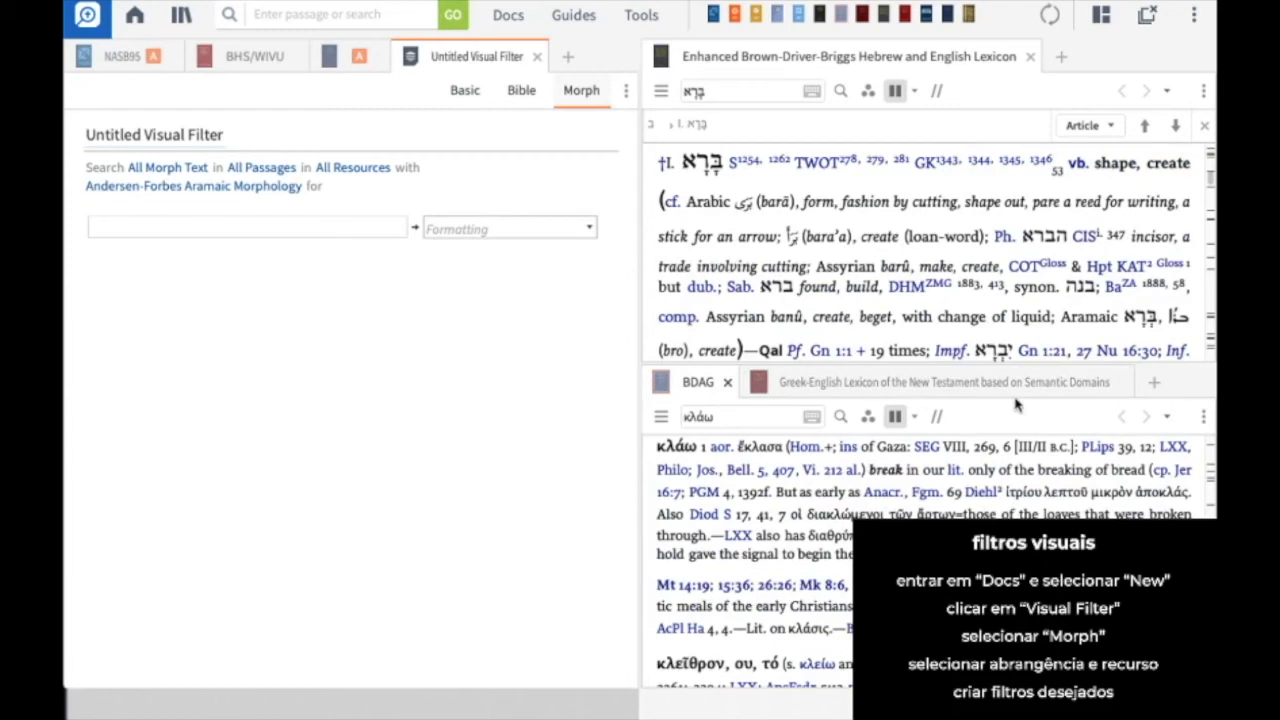
pyautogui.click(833, 395)
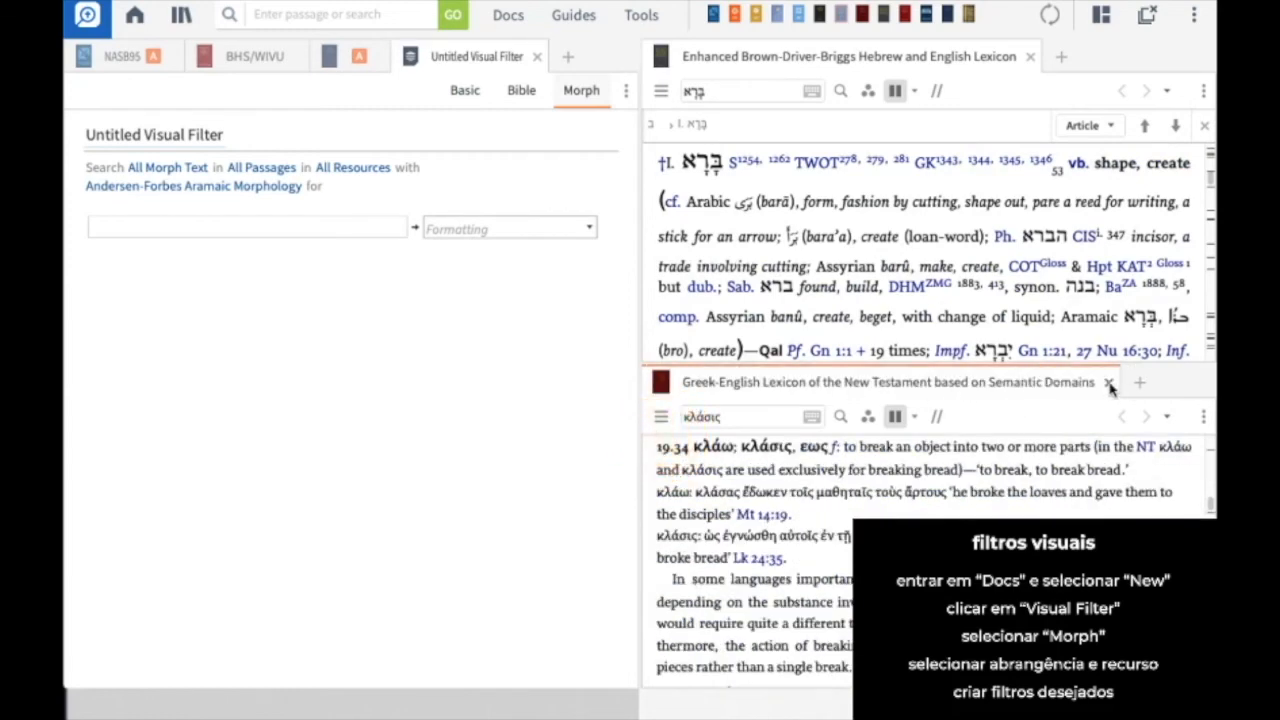
pyautogui.click(1109, 385)
# Step: Move the NA28 Greek New Testament into the pane beside the visual filter and display Mark 2
pyautogui.moveTo(330, 57); pyautogui.dragTo(1045, 67)
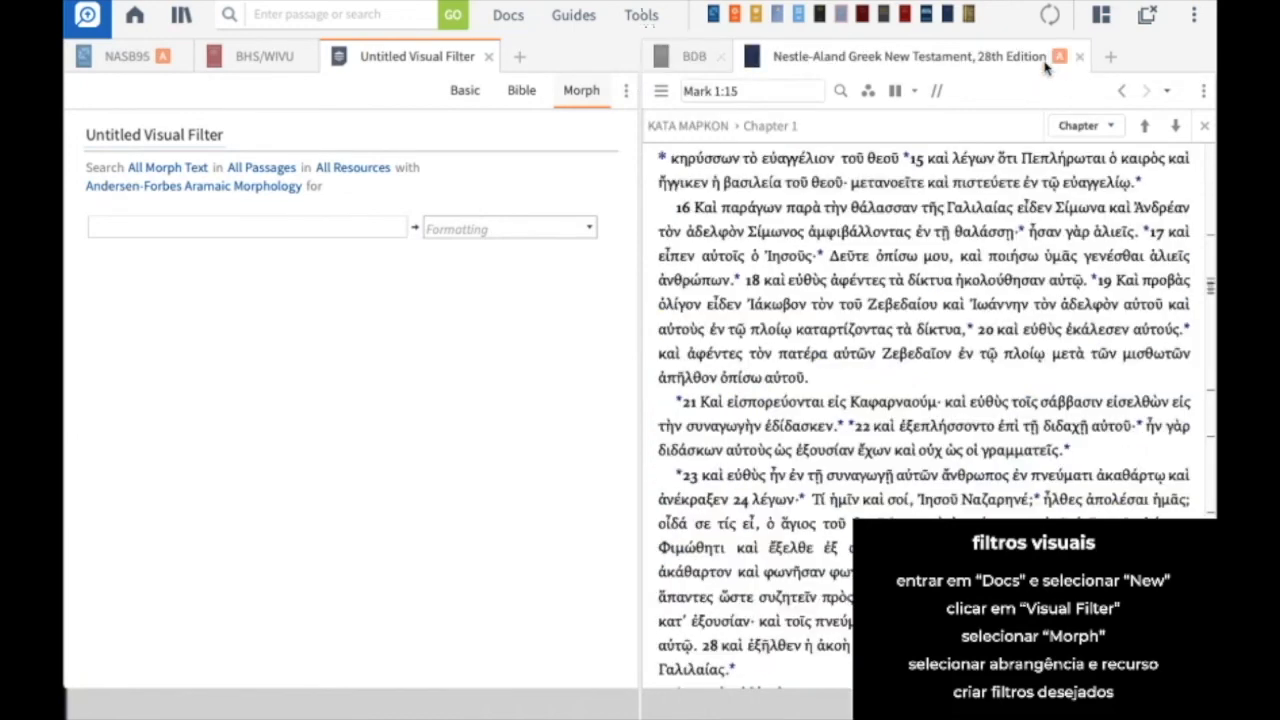
pyautogui.scroll(-6, 826, 336)
pyautogui.scroll(-8, 824, 300)
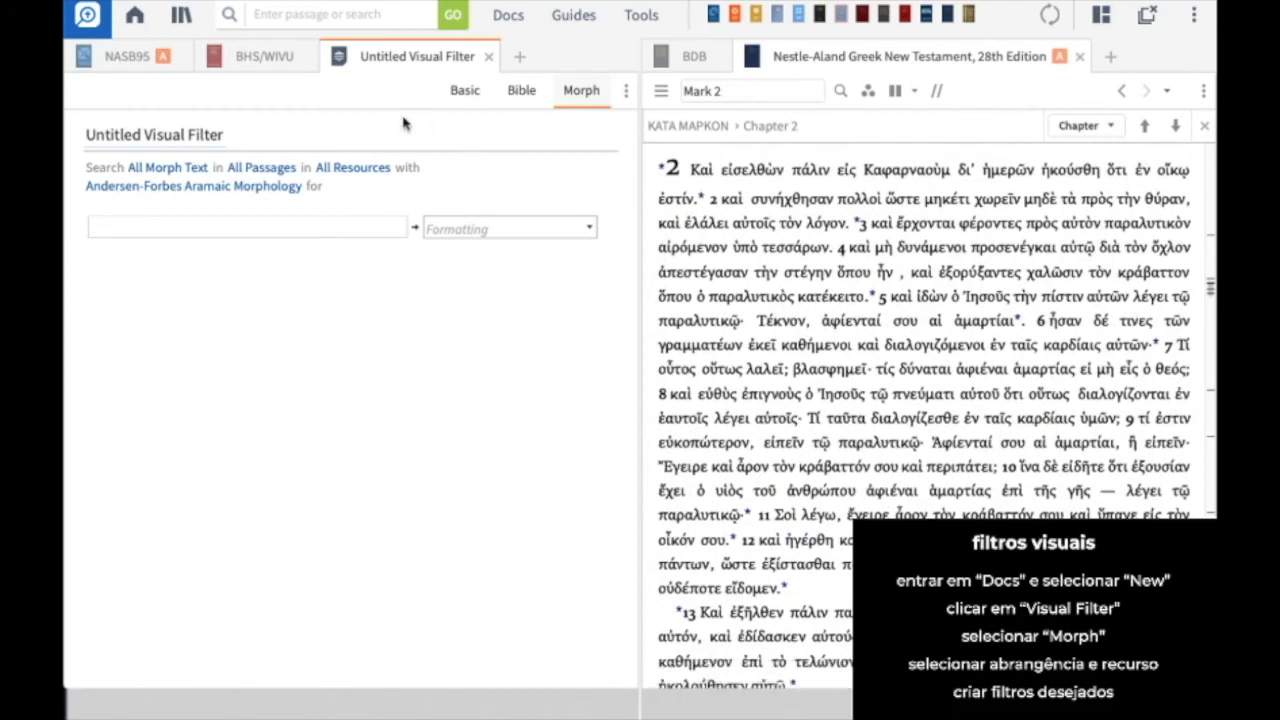
# Step: Rename the visual filter as Verbos Gregos
pyautogui.click(277, 226)
pyautogui.click(190, 135)
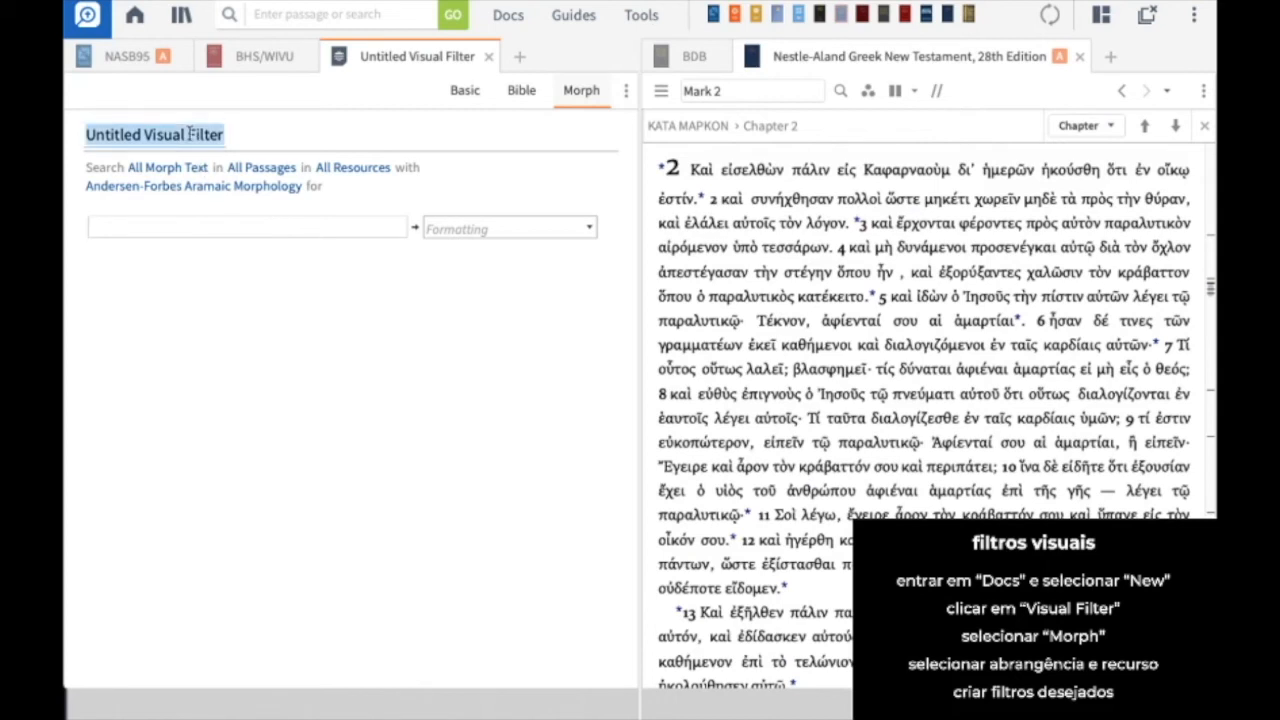
pyautogui.write('Verbos ')
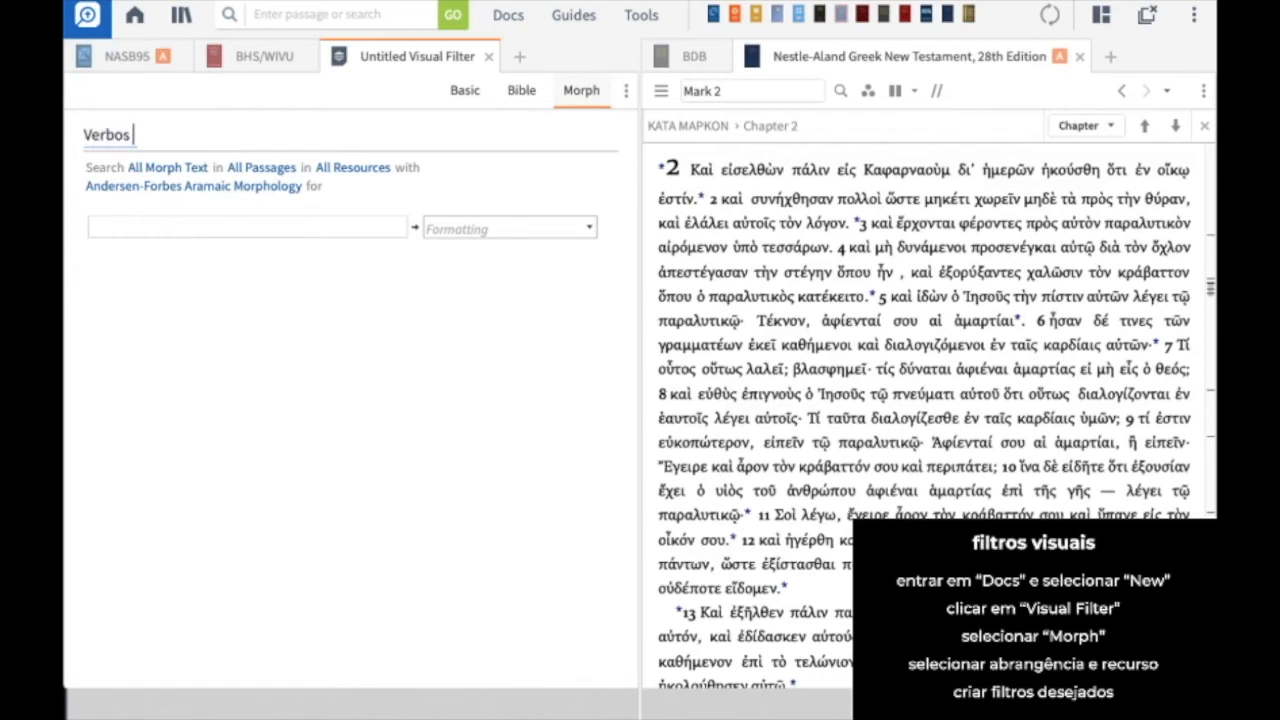
pyautogui.write('Gregos')
pyautogui.click(189, 227)
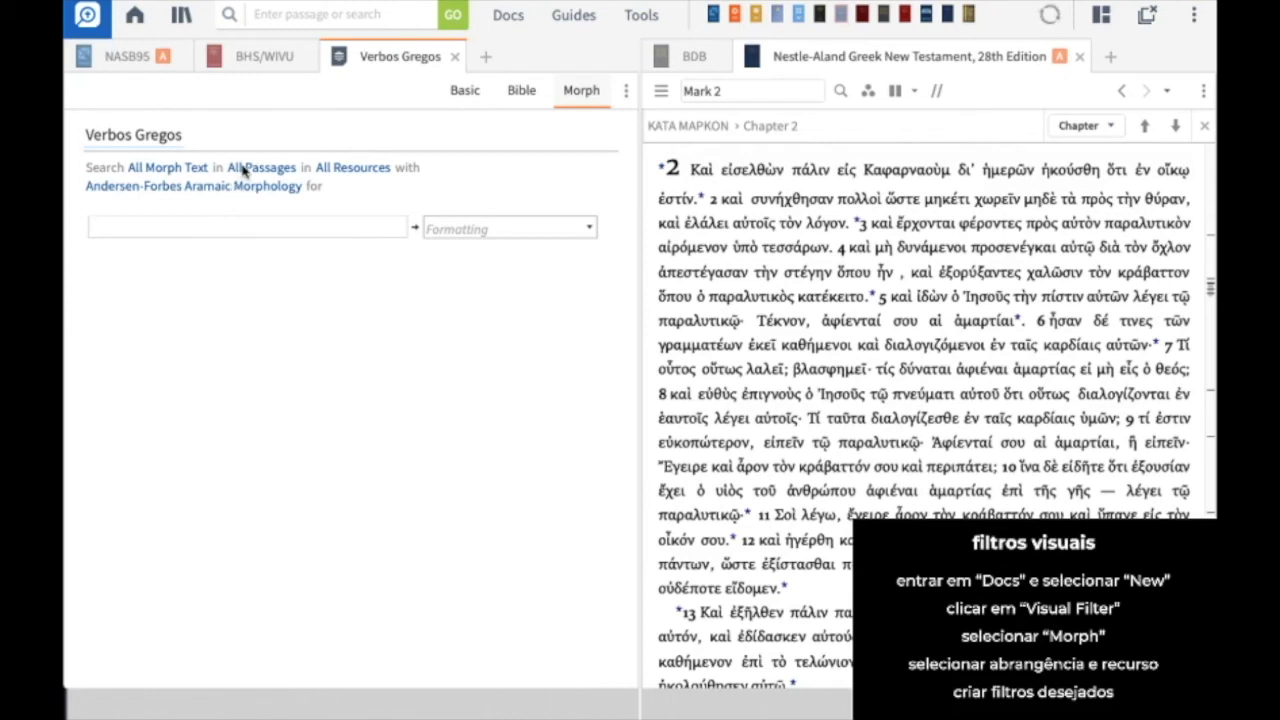
# Step: Limit the visual filter's resources to the Nestle-Aland Greek New Testament, 28th Edition (NA28)
pyautogui.click(356, 169)
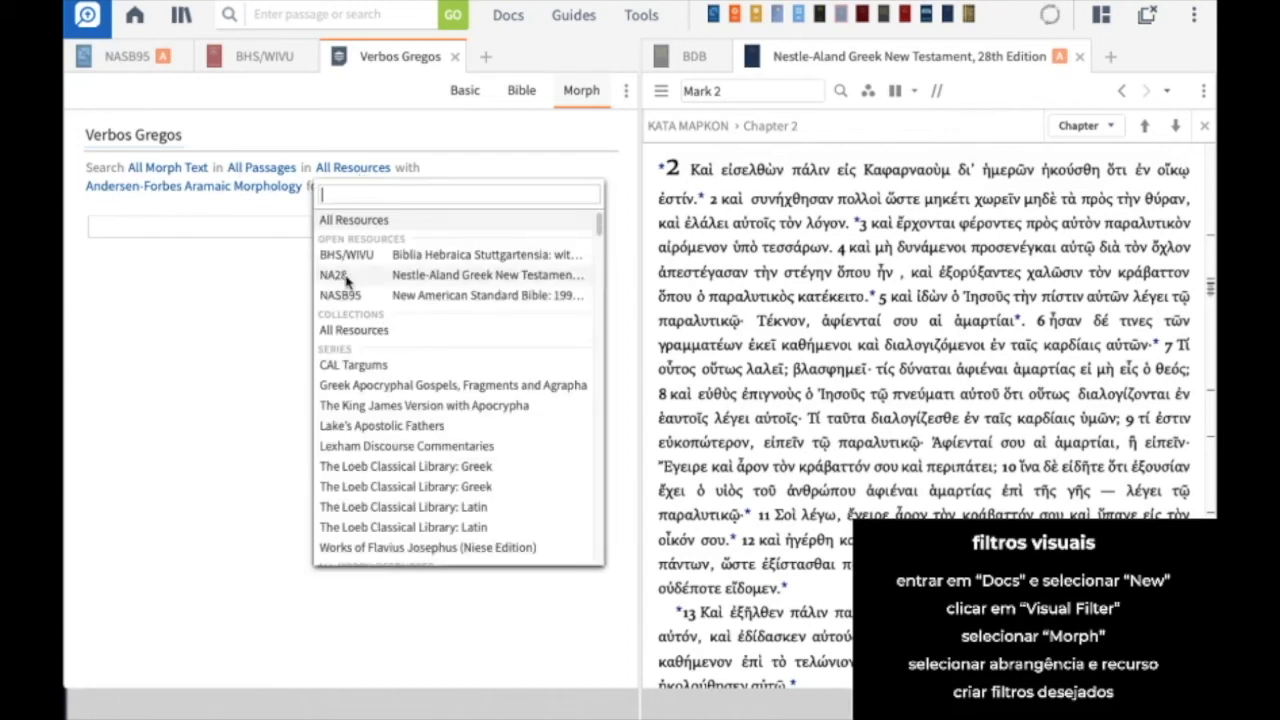
pyautogui.moveTo(346, 282)
pyautogui.click(346, 281)
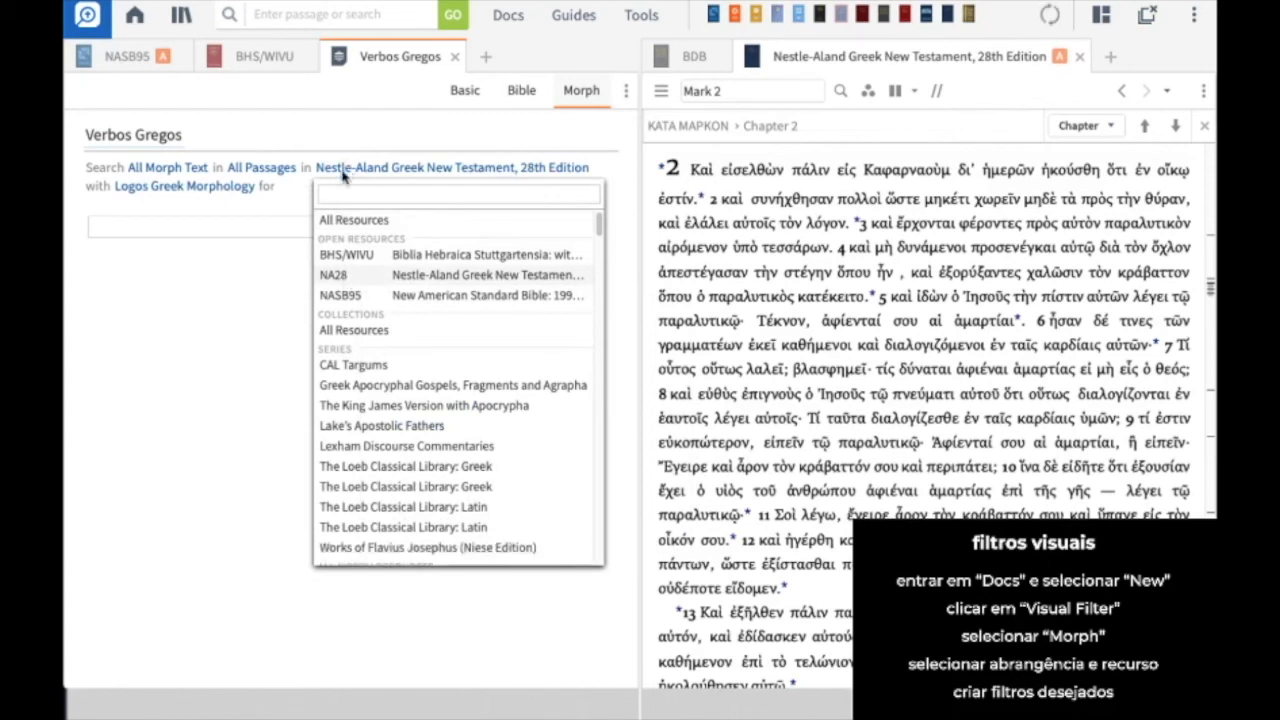
pyautogui.click(196, 230)
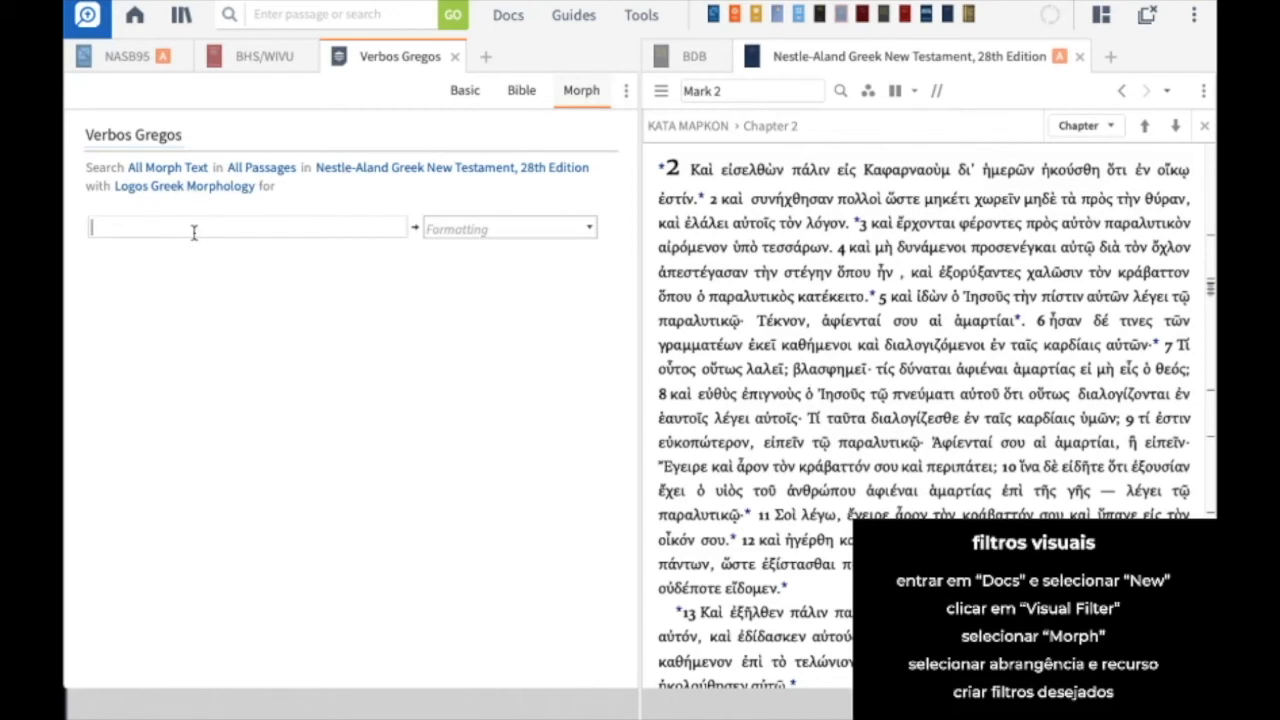
pyautogui.write('@')
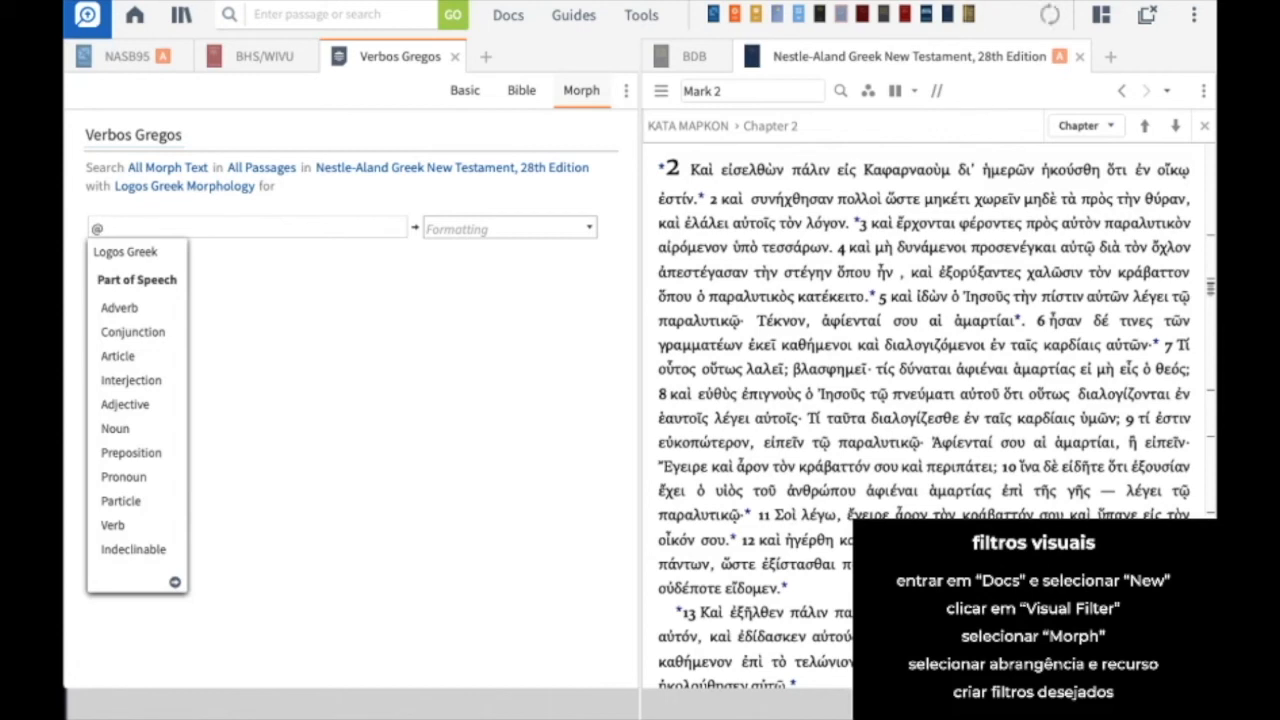
pyautogui.click(138, 527)
pyautogui.click(219, 310)
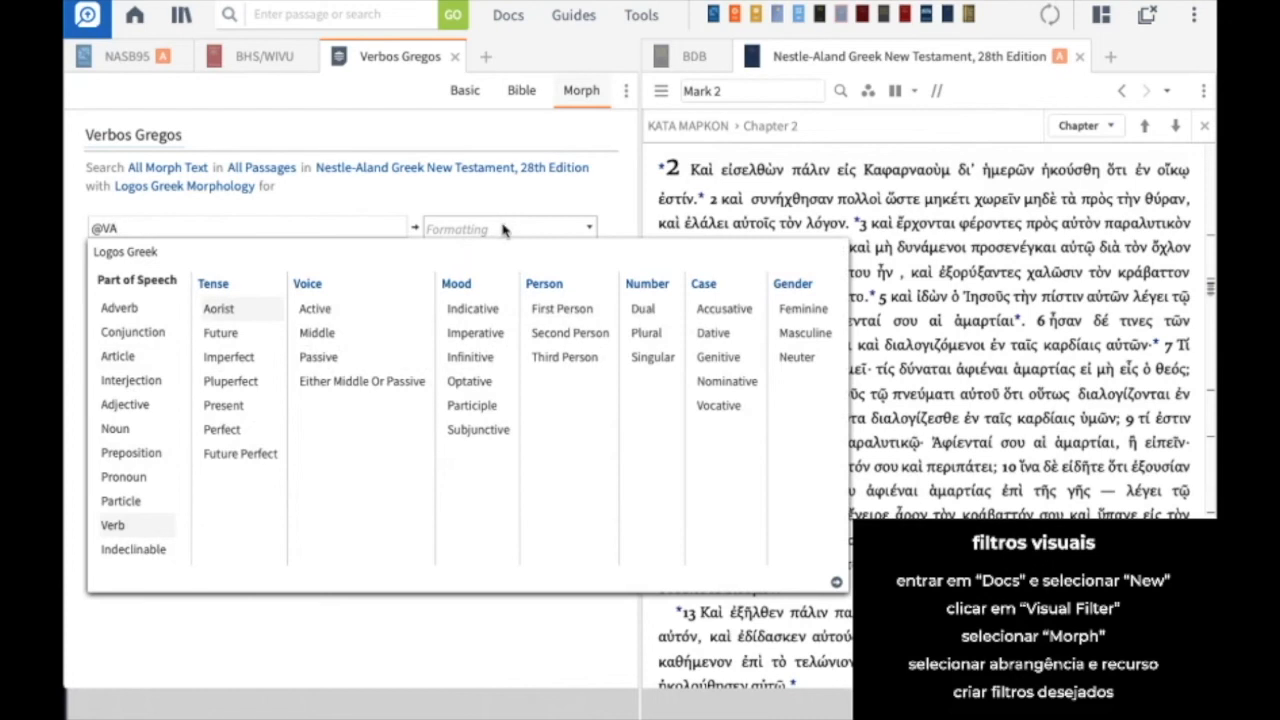
pyautogui.click(503, 229)
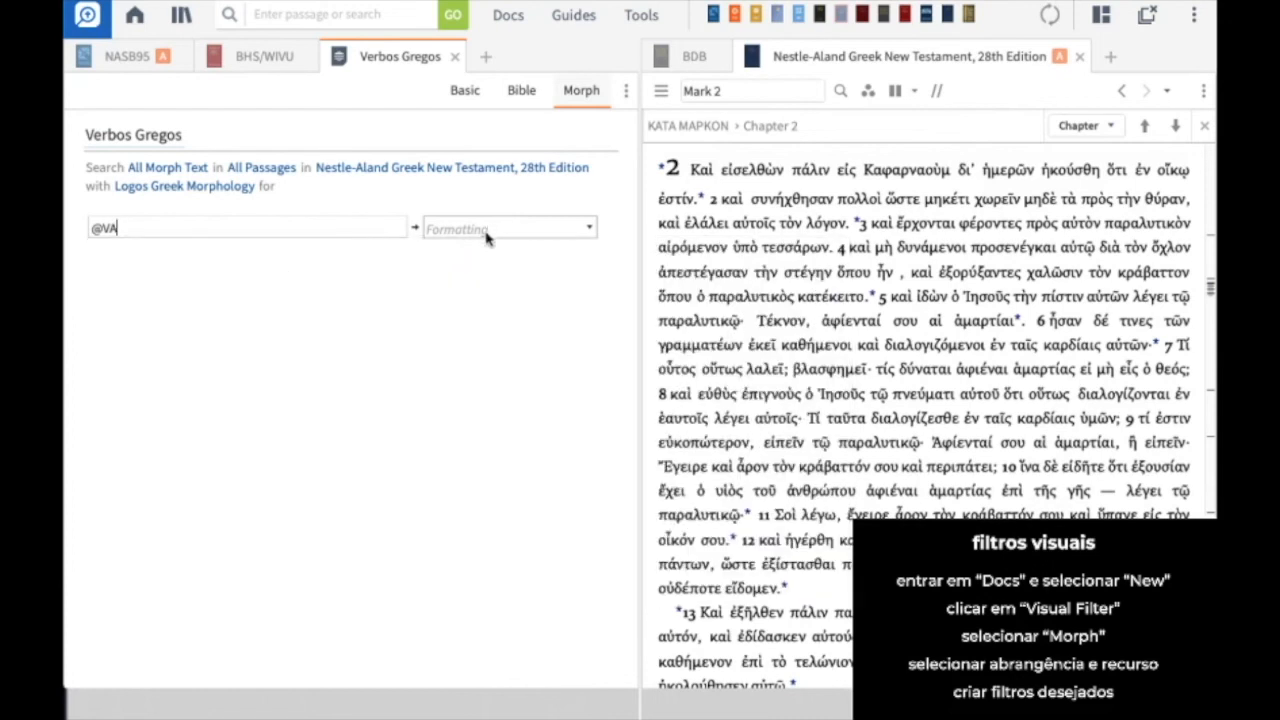
pyautogui.click(486, 236)
pyautogui.click(486, 236)
pyautogui.click(459, 237)
pyautogui.click(459, 237)
pyautogui.click(550, 230)
pyautogui.click(550, 230)
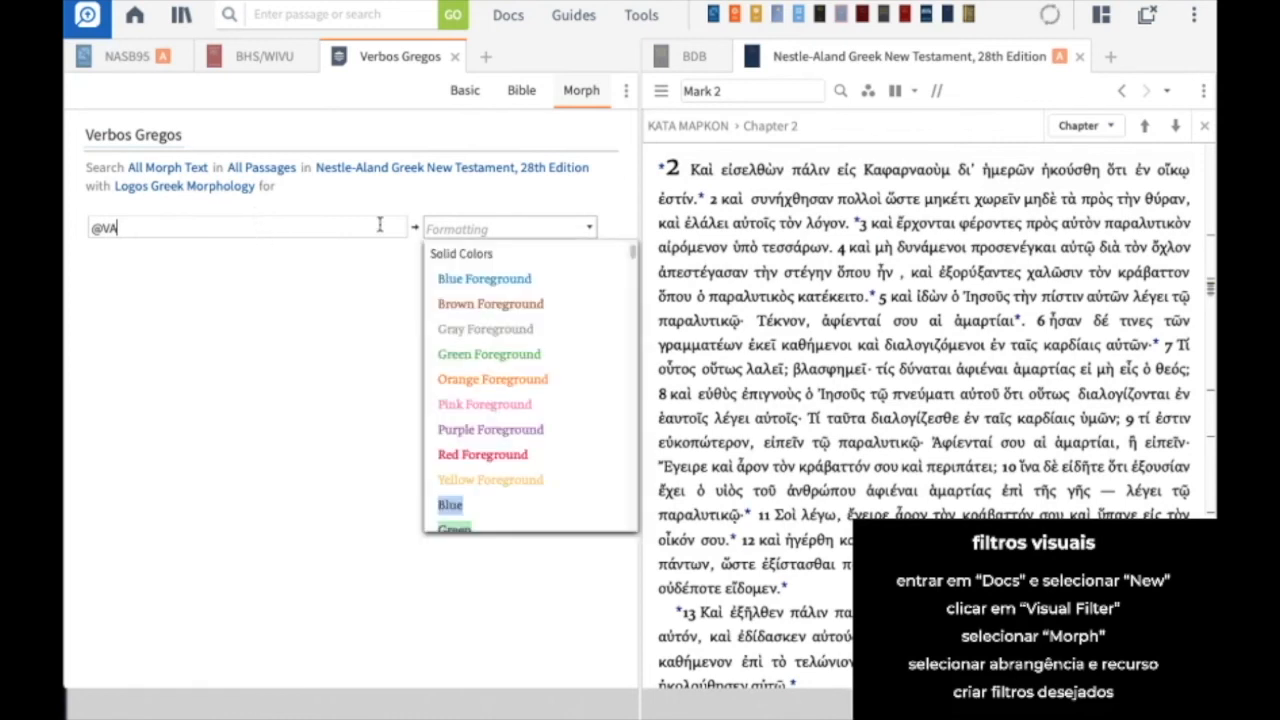
pyautogui.click(380, 225)
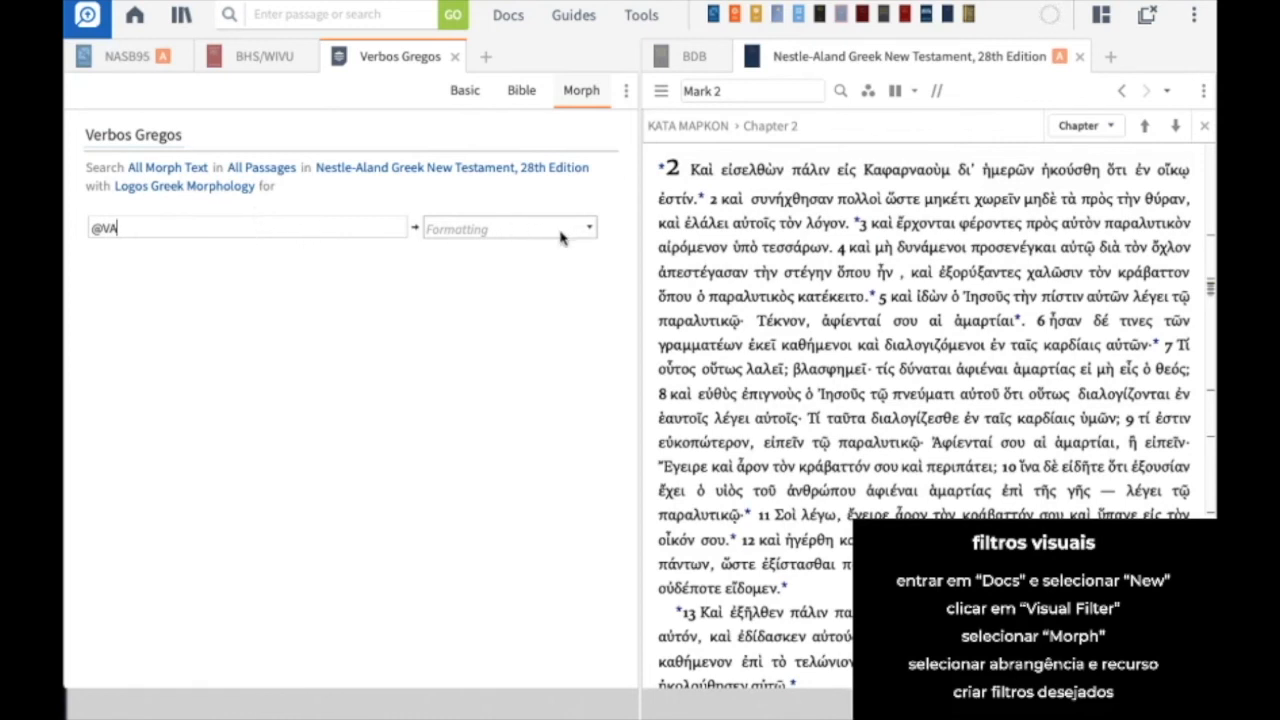
pyautogui.click(561, 237)
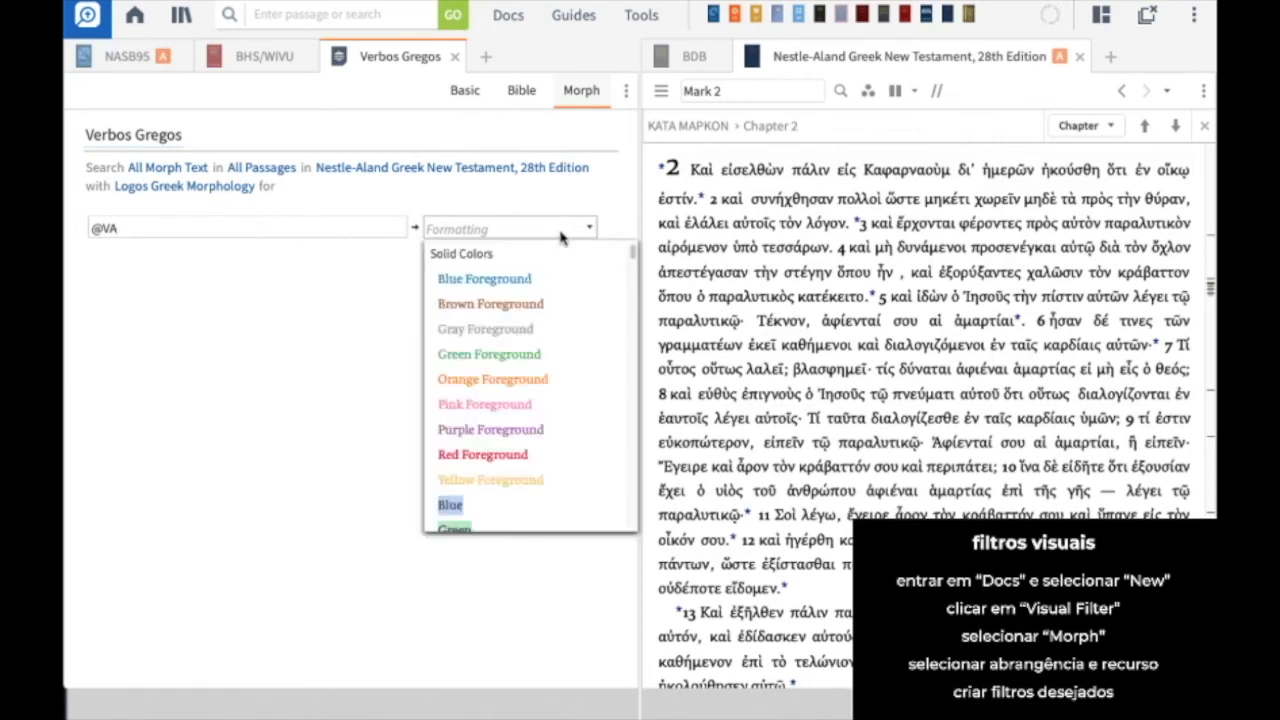
pyautogui.click(518, 284)
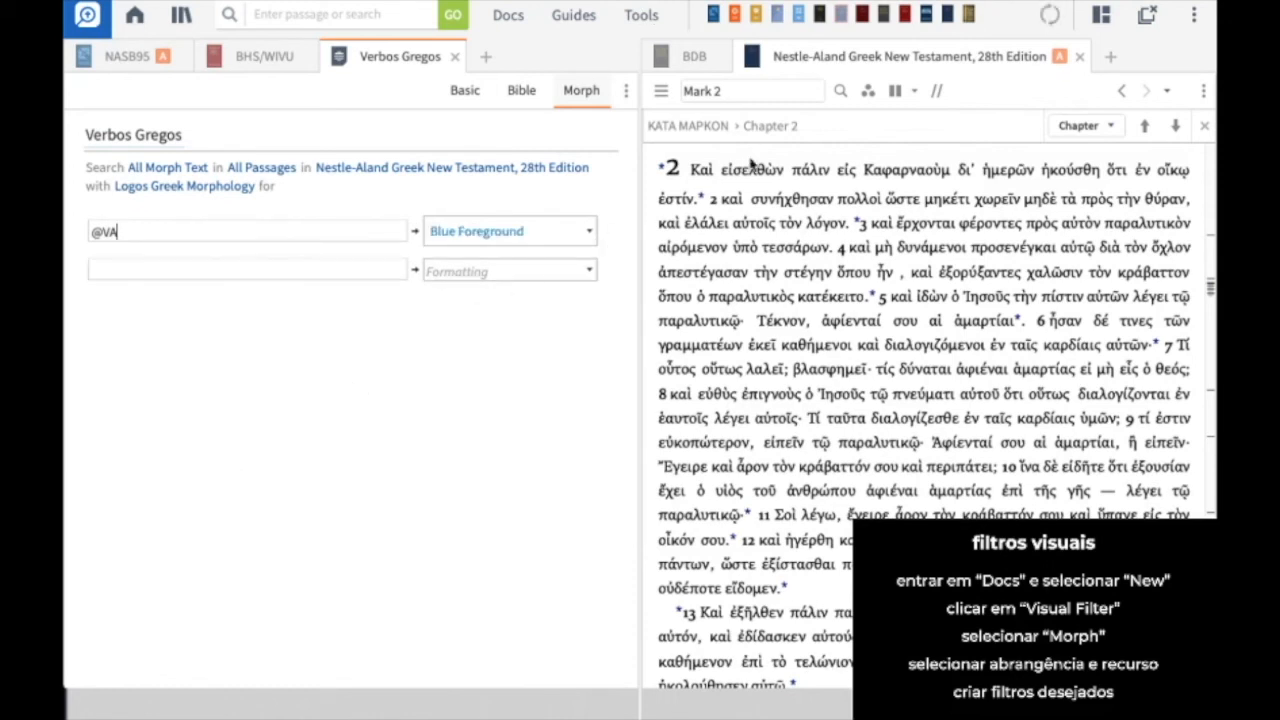
# Step: Check the Verbos Gregos entry among the visual filters available for the Nestle-Aland Greek New Testament, 28th Edition
pyautogui.click(868, 92)
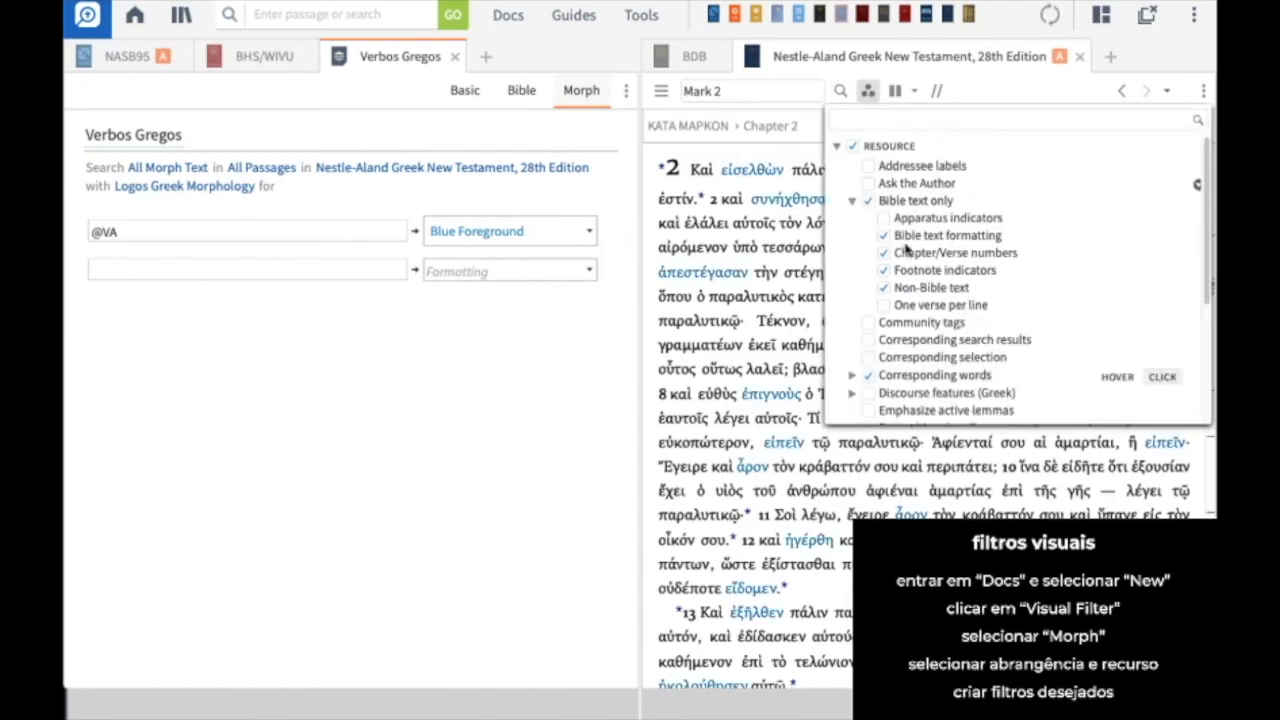
pyautogui.click(852, 200)
pyautogui.click(838, 147)
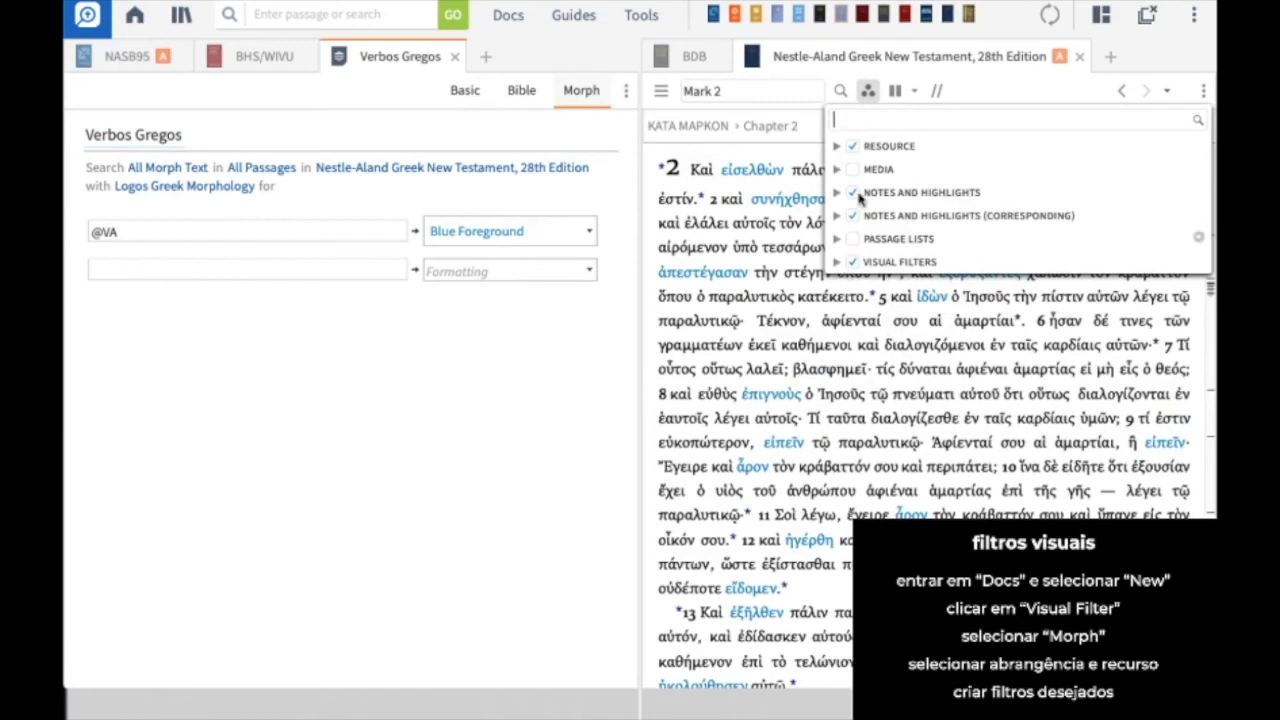
pyautogui.click(837, 264)
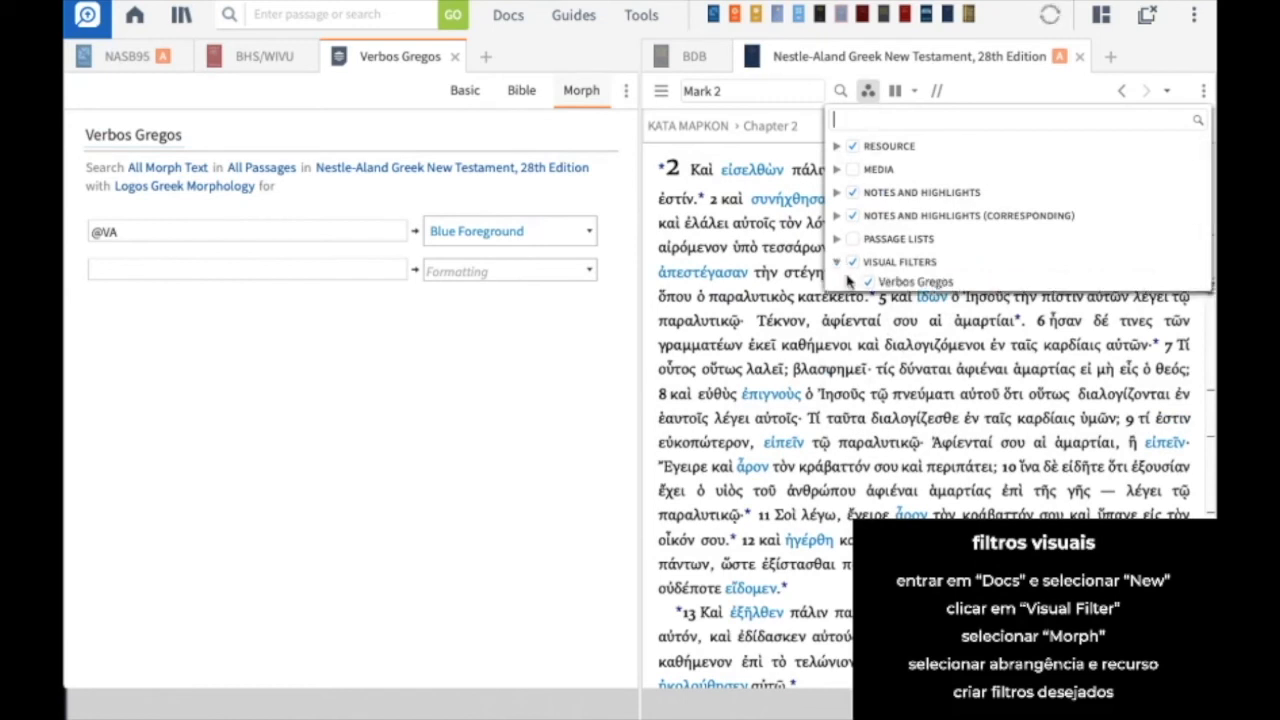
pyautogui.click(837, 262)
pyautogui.click(476, 467)
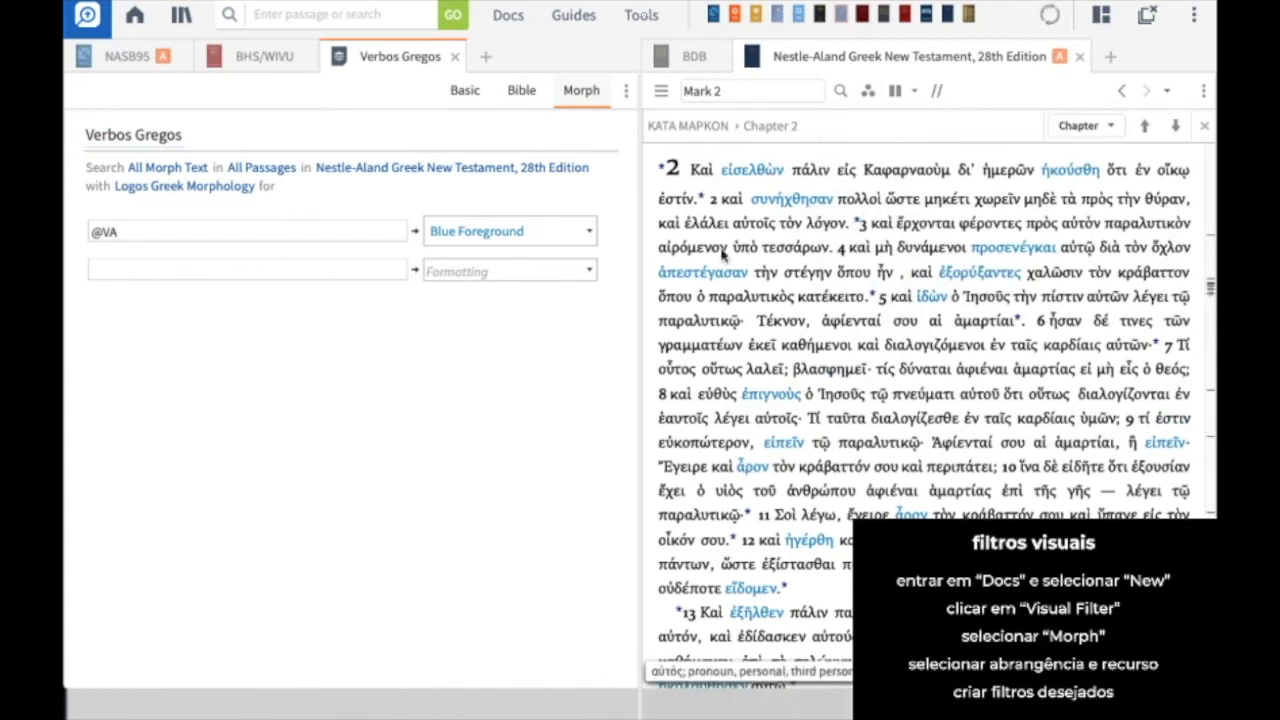
pyautogui.click(155, 272)
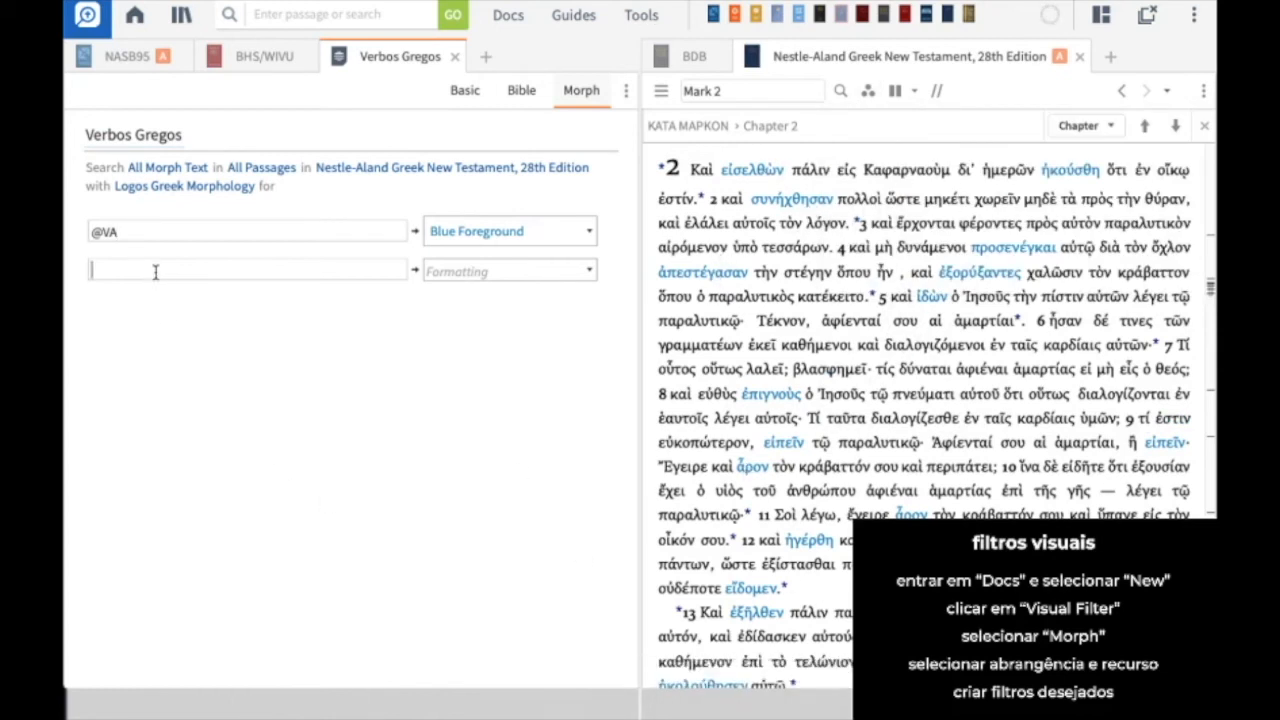
pyautogui.write('@V')
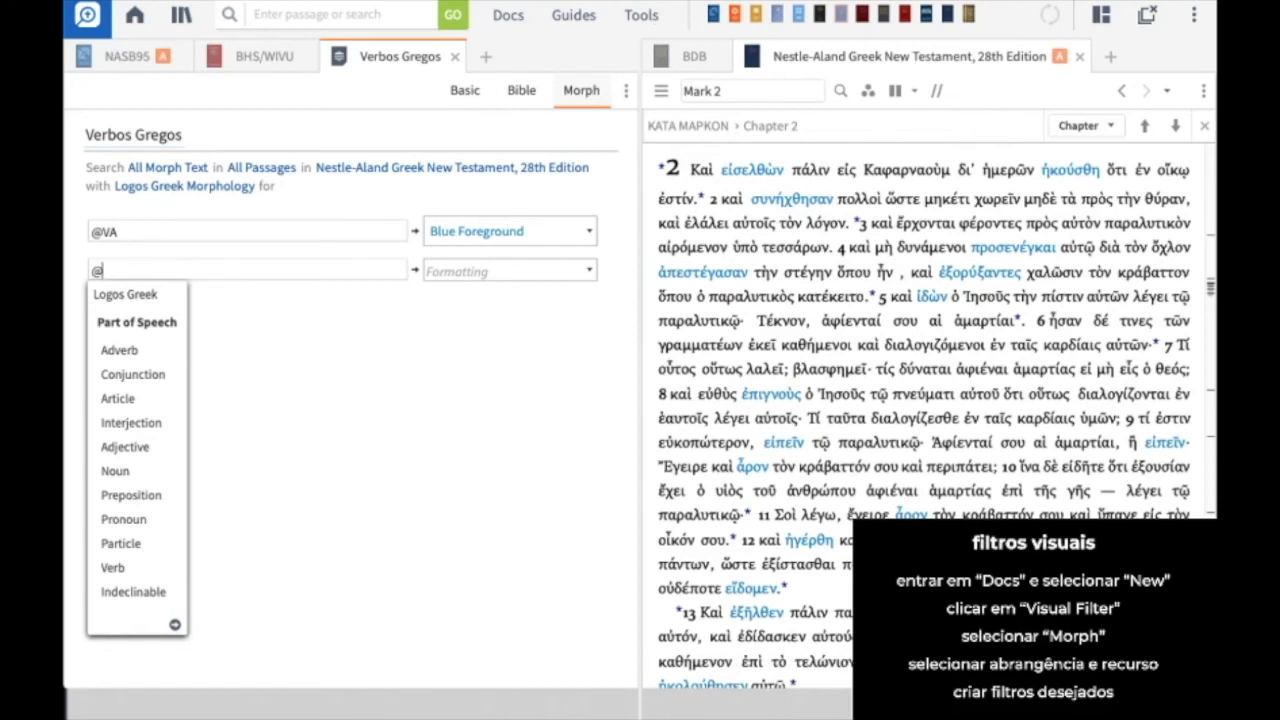
pyautogui.click(127, 570)
pyautogui.click(249, 378)
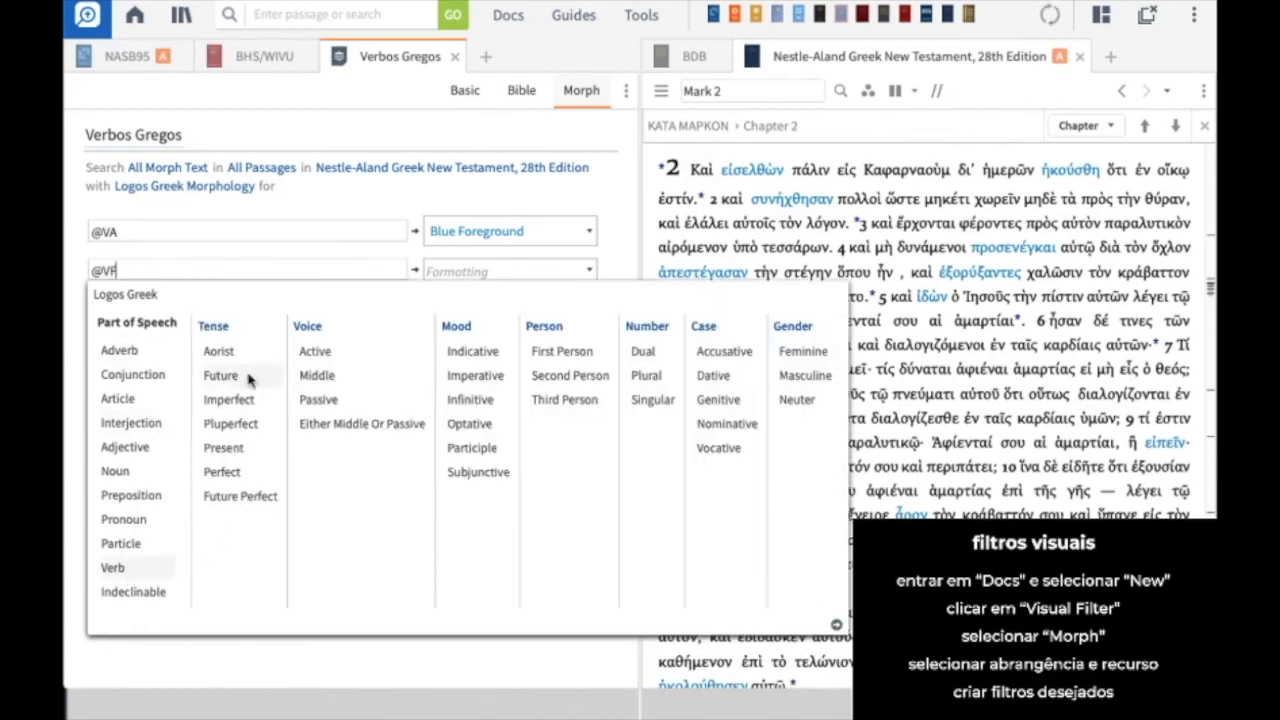
pyautogui.click(505, 270)
pyautogui.click(505, 270)
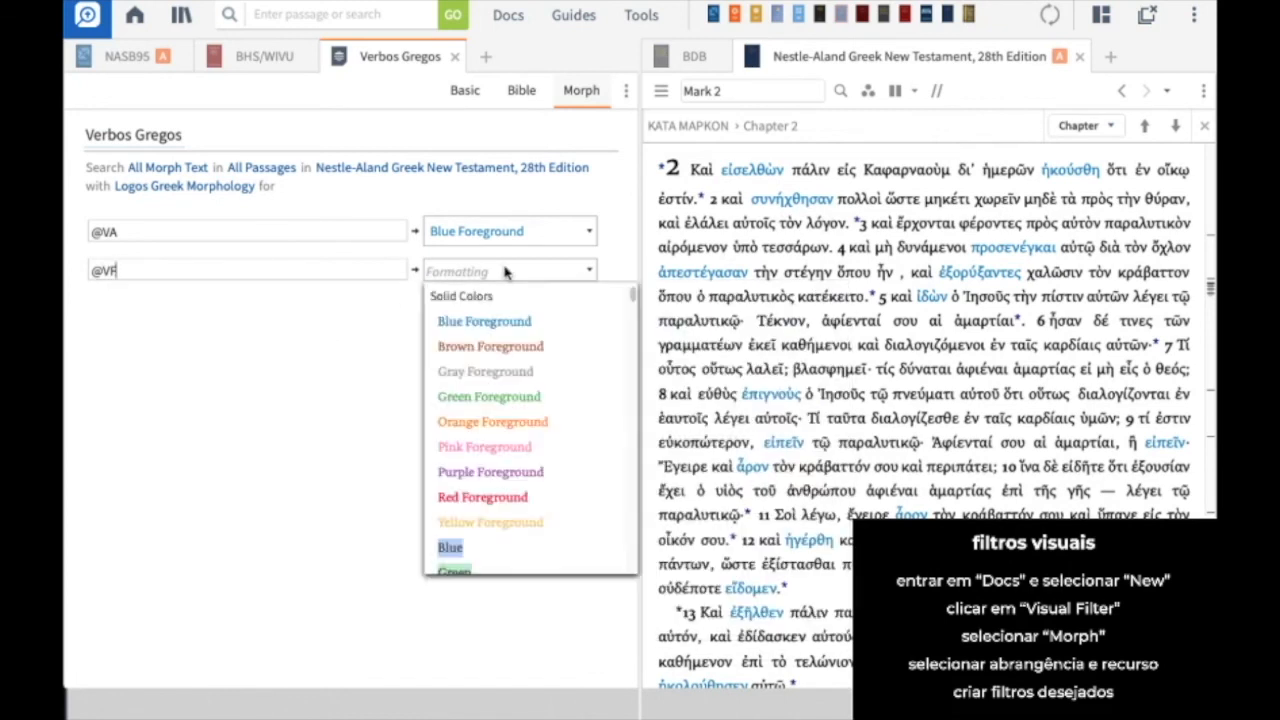
pyautogui.click(500, 346)
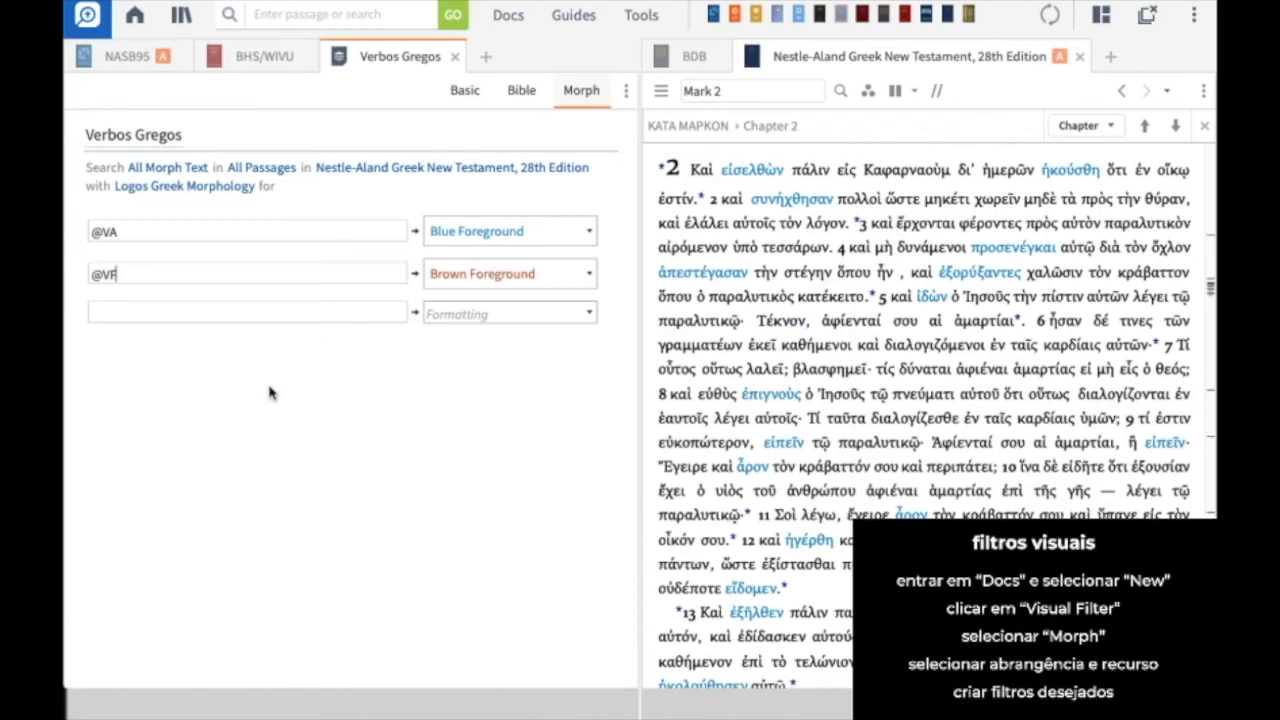
pyautogui.click(230, 311)
pyautogui.write('@')
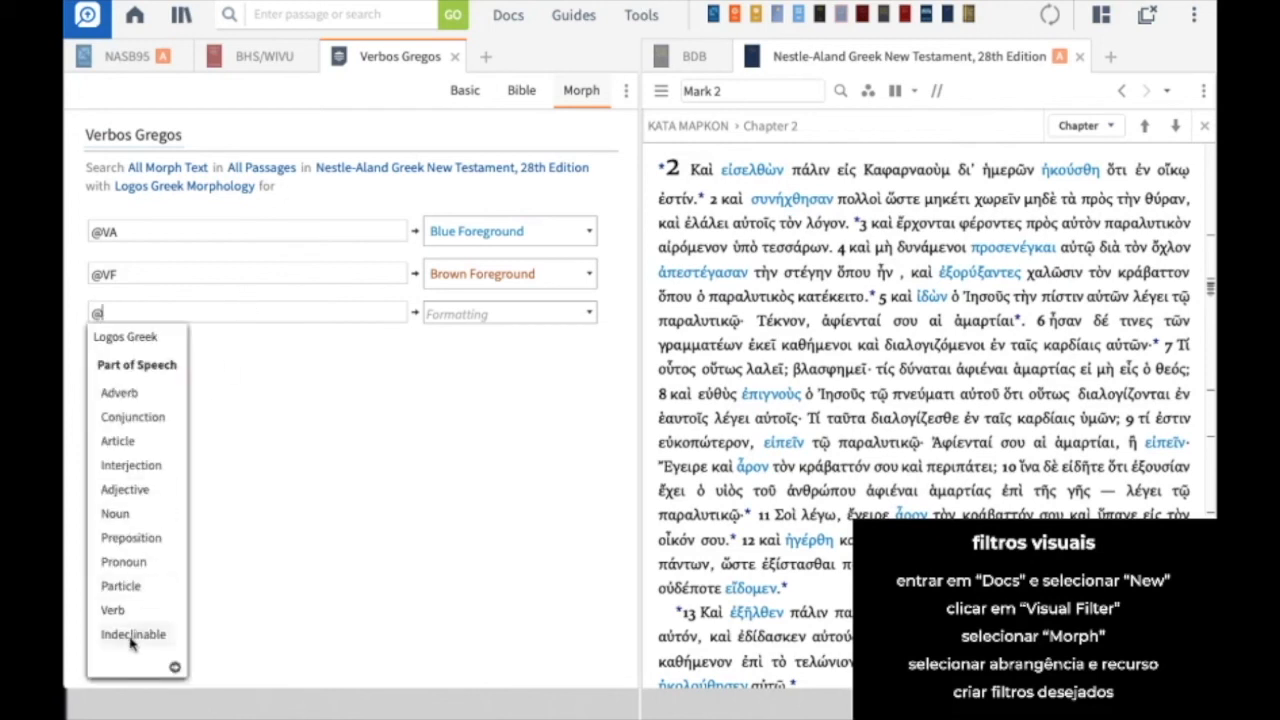
pyautogui.write('V')
pyautogui.moveTo(128, 620)
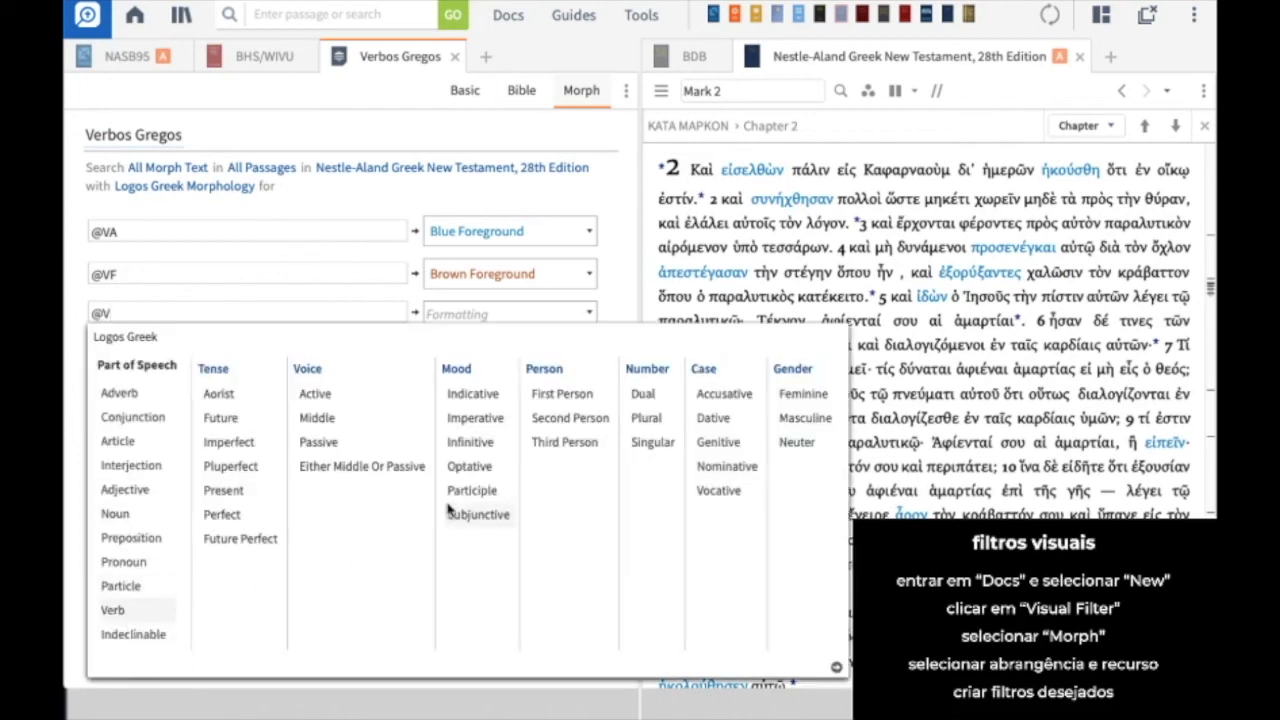
pyautogui.click(246, 493)
pyautogui.press('Return')
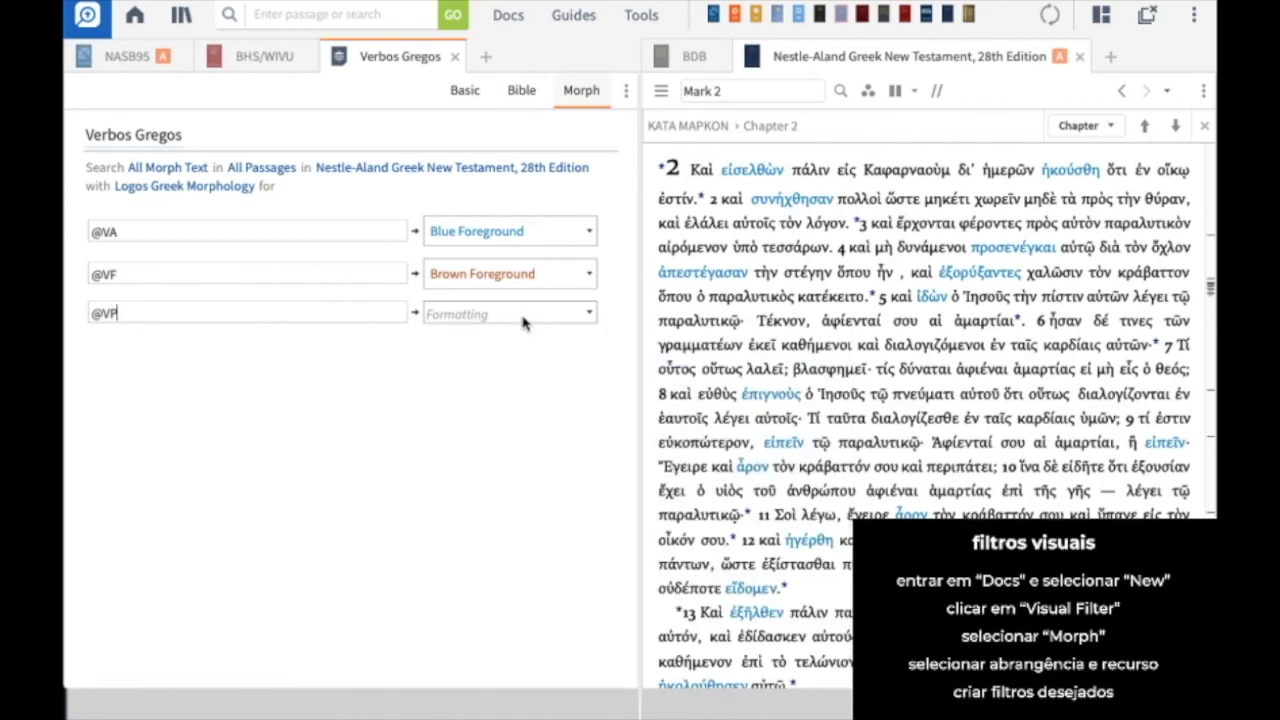
pyautogui.click(522, 318)
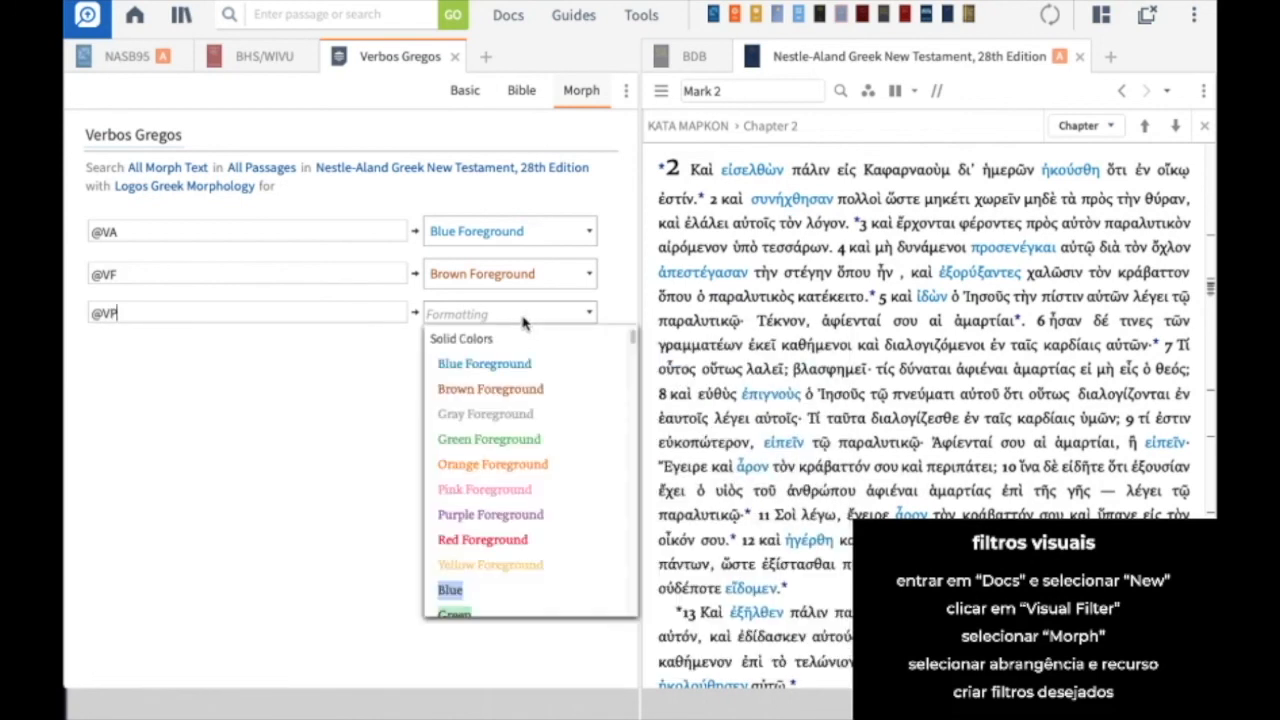
pyautogui.click(517, 445)
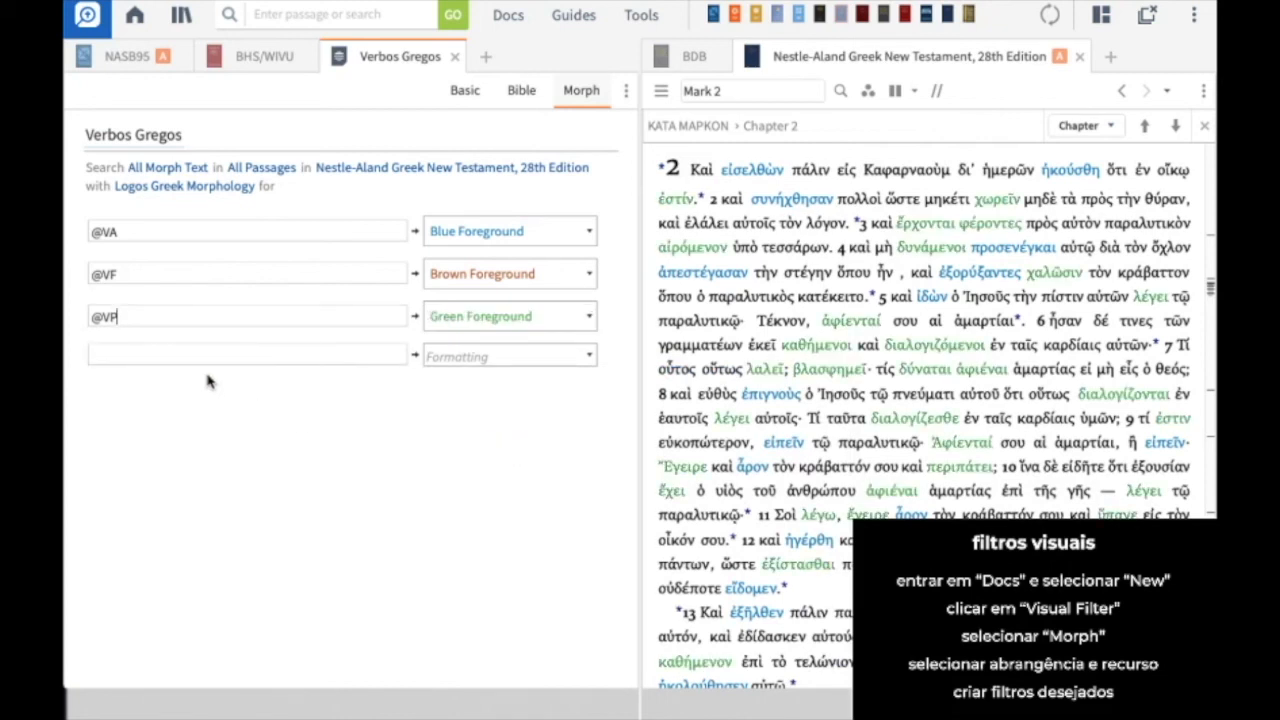
pyautogui.click(119, 356)
pyautogui.write('@V')
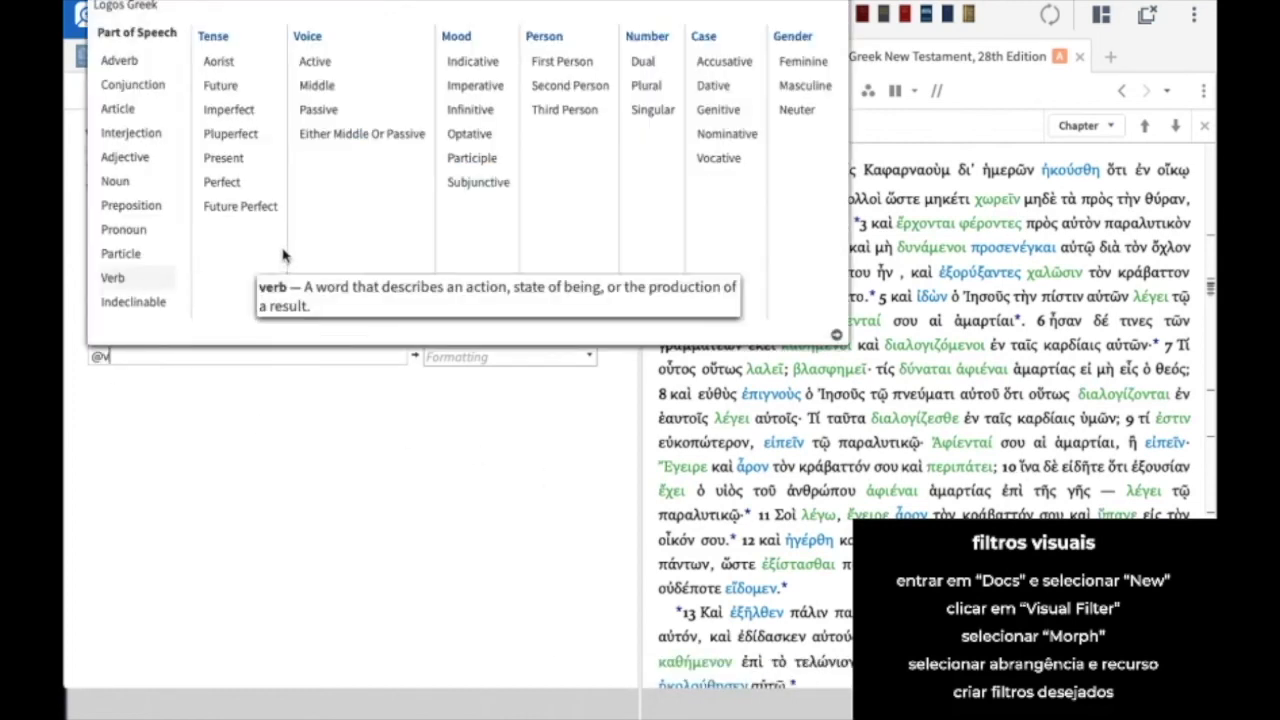
pyautogui.click(228, 182)
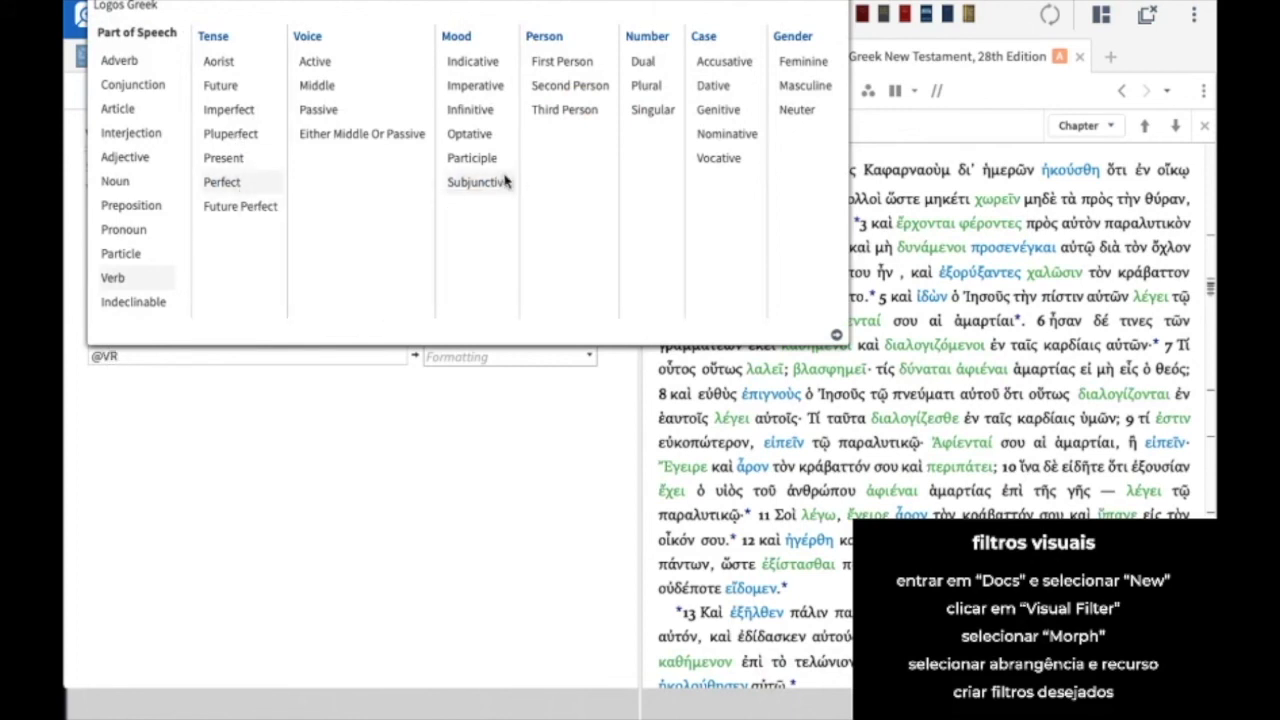
pyautogui.click(530, 369)
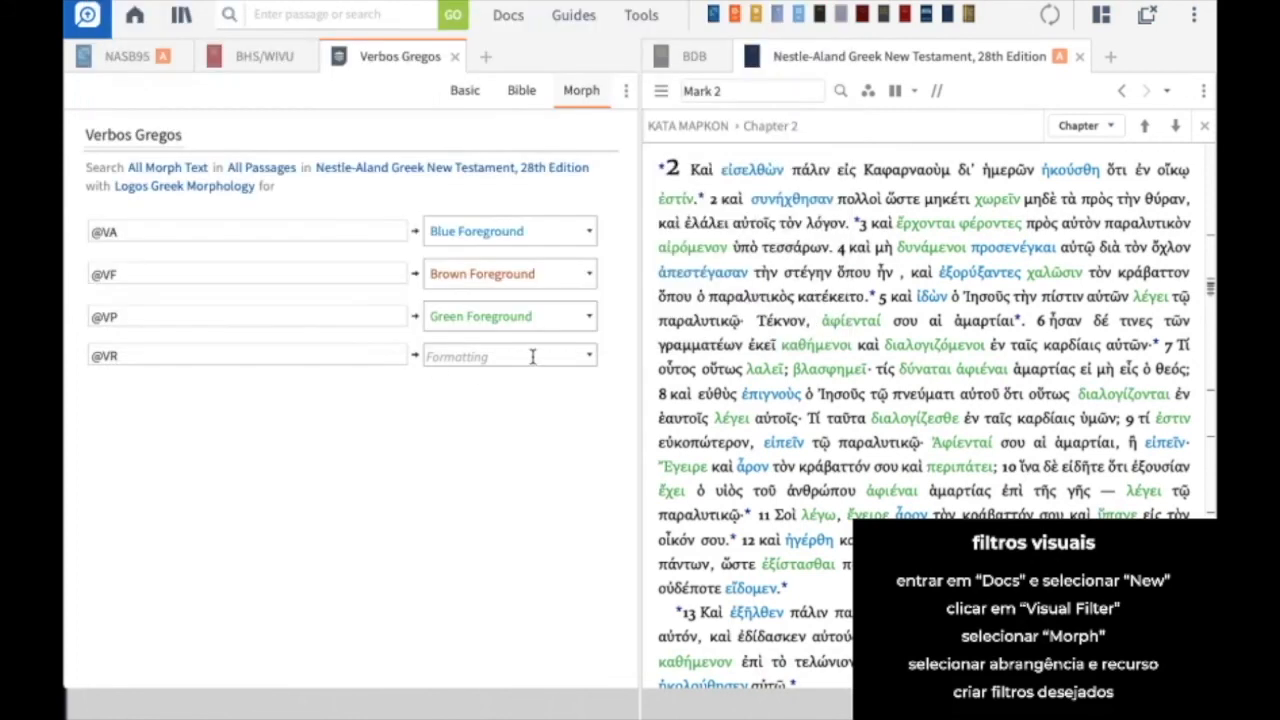
pyautogui.click(533, 357)
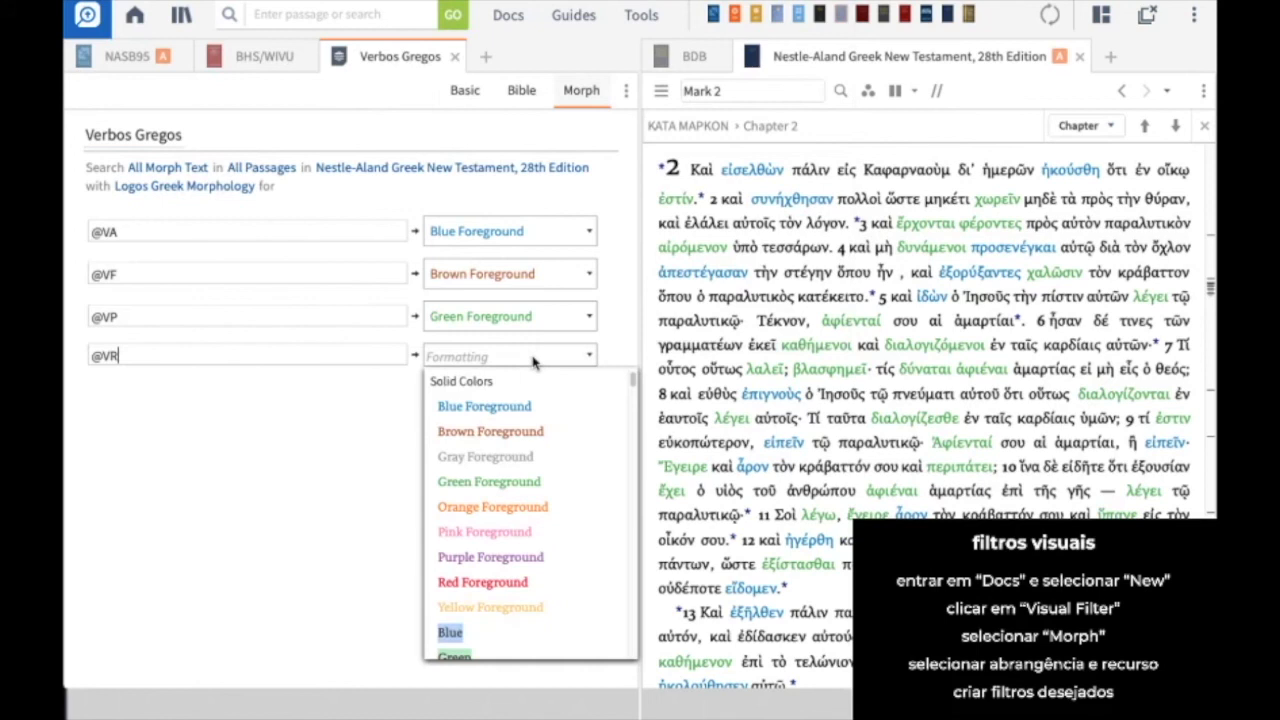
pyautogui.scroll(-2, 541, 511)
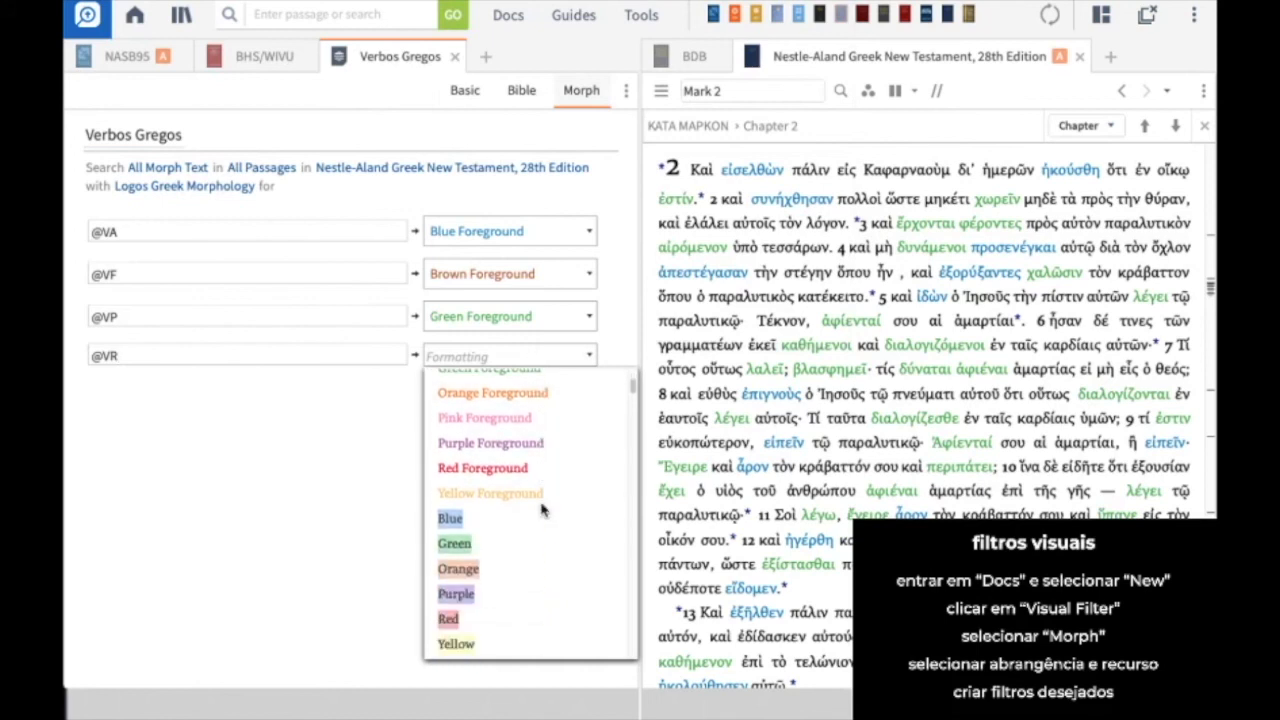
pyautogui.scroll(-1, 541, 511)
pyautogui.scroll(-1, 543, 510)
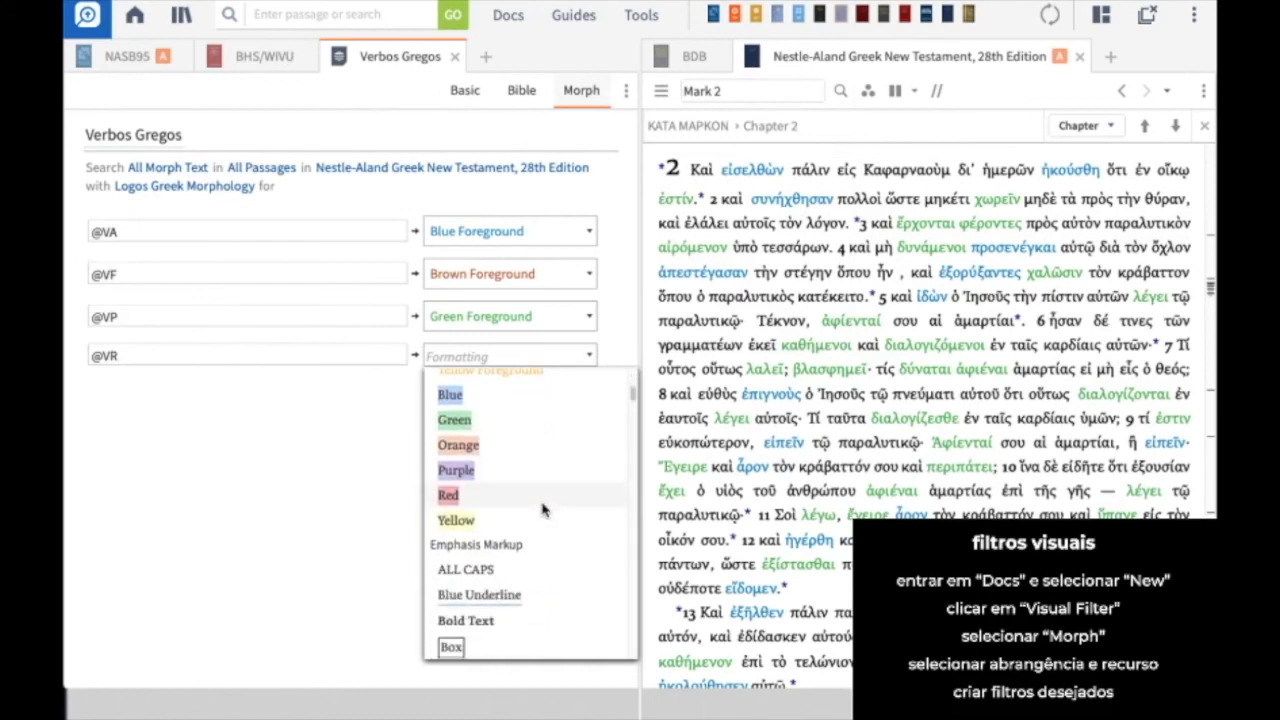
pyautogui.scroll(-2, 543, 511)
pyautogui.scroll(3, 543, 511)
pyautogui.scroll(-2, 541, 510)
pyautogui.scroll(-3, 541, 510)
pyautogui.scroll(6, 541, 510)
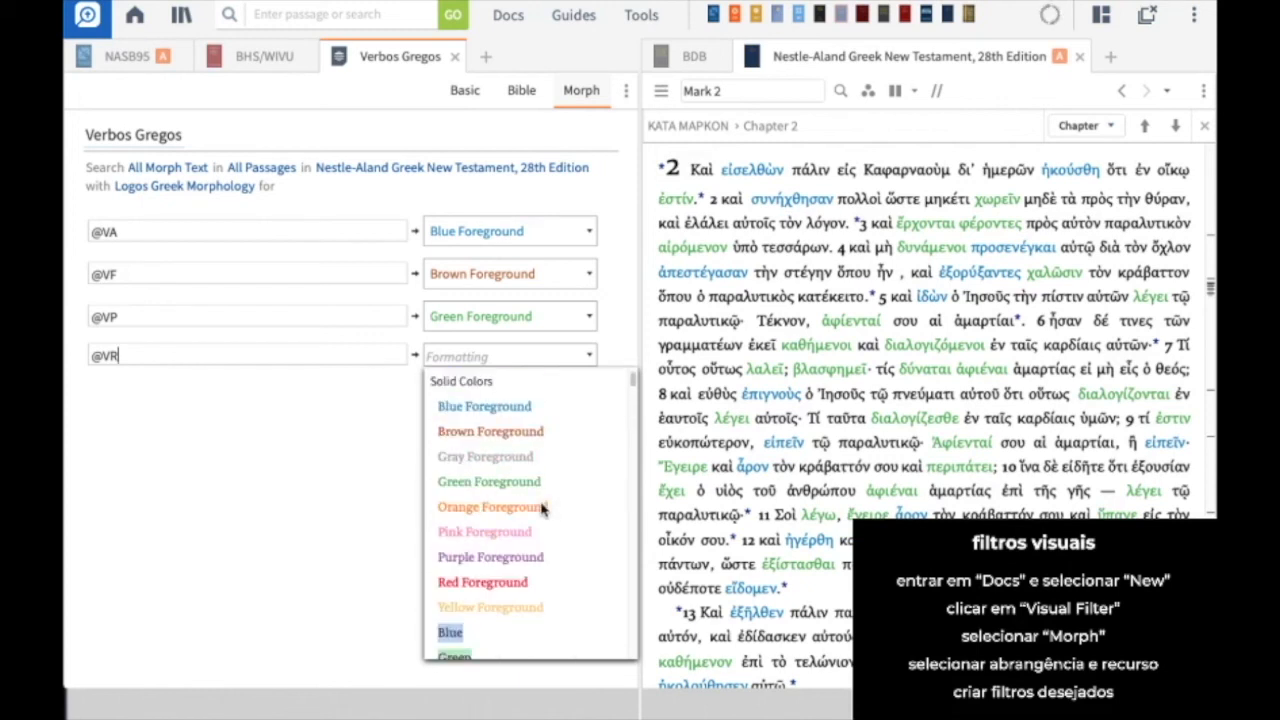
pyautogui.scroll(-1, 541, 512)
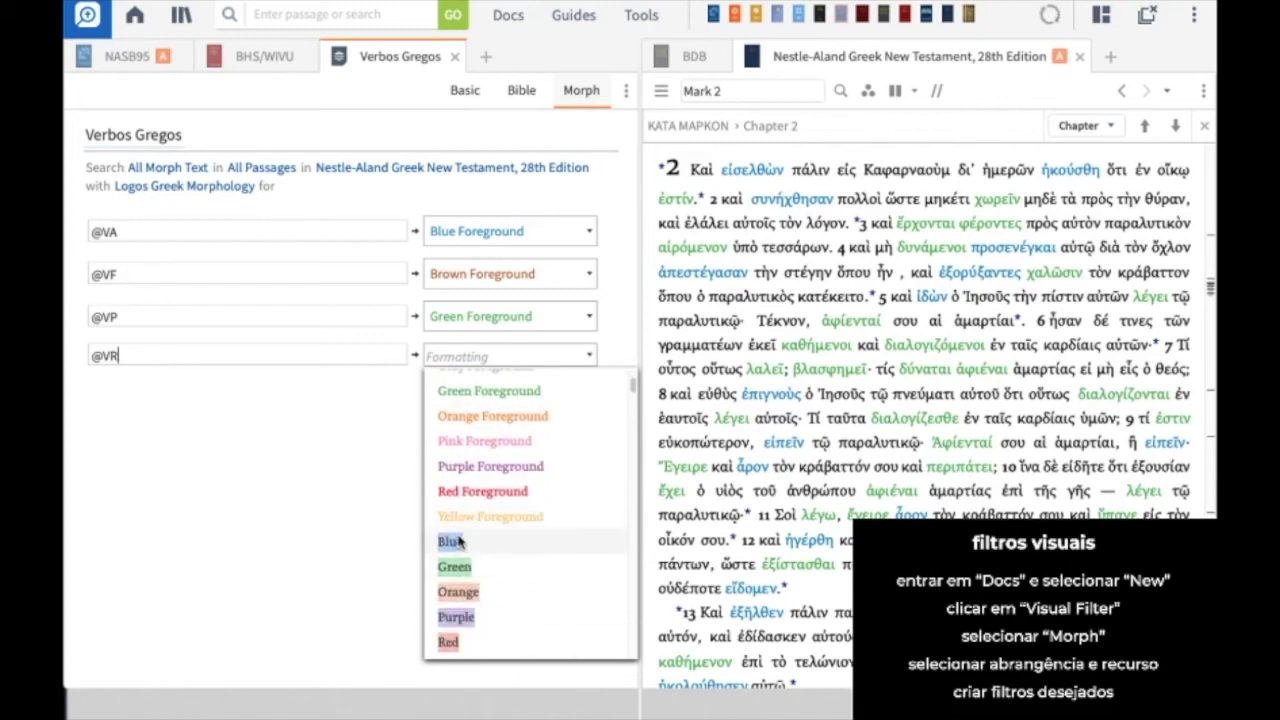
pyautogui.click(466, 591)
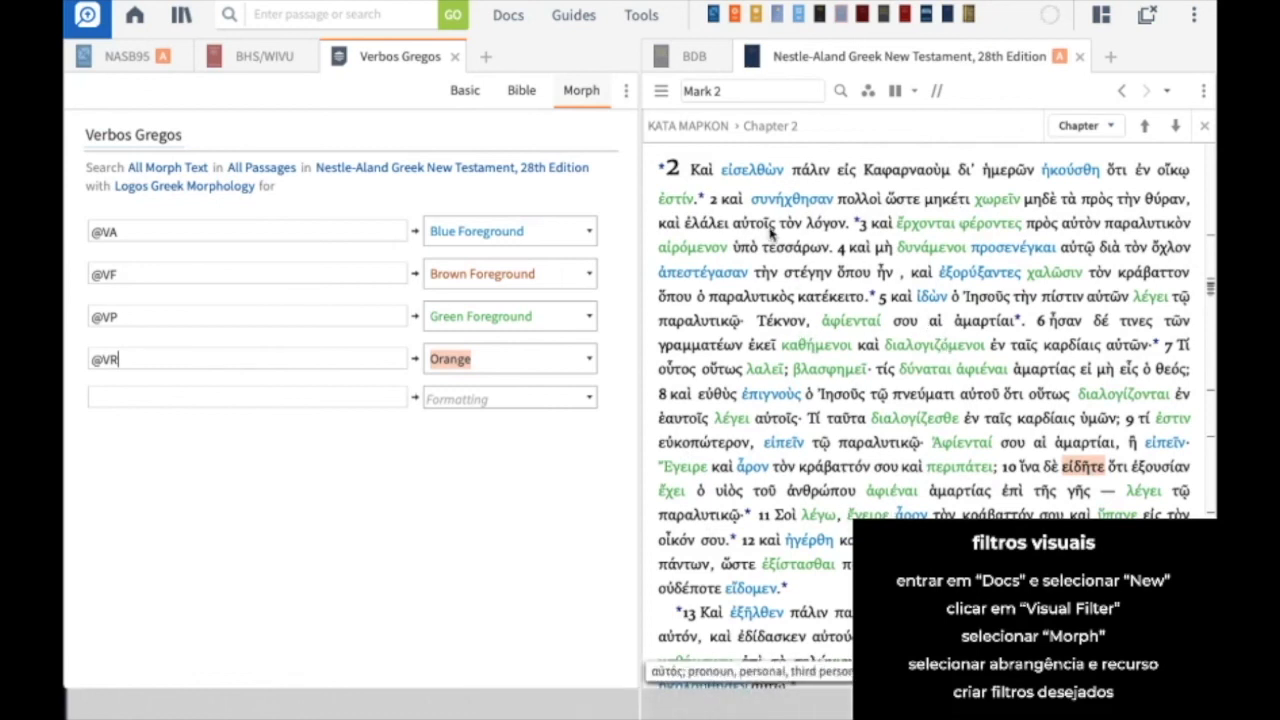
# Step: Open The Greek New Testament: SBL Edition at Mark 2 and show the Greek Verbs visual filter in its text
pyautogui.moveTo(928, 20)
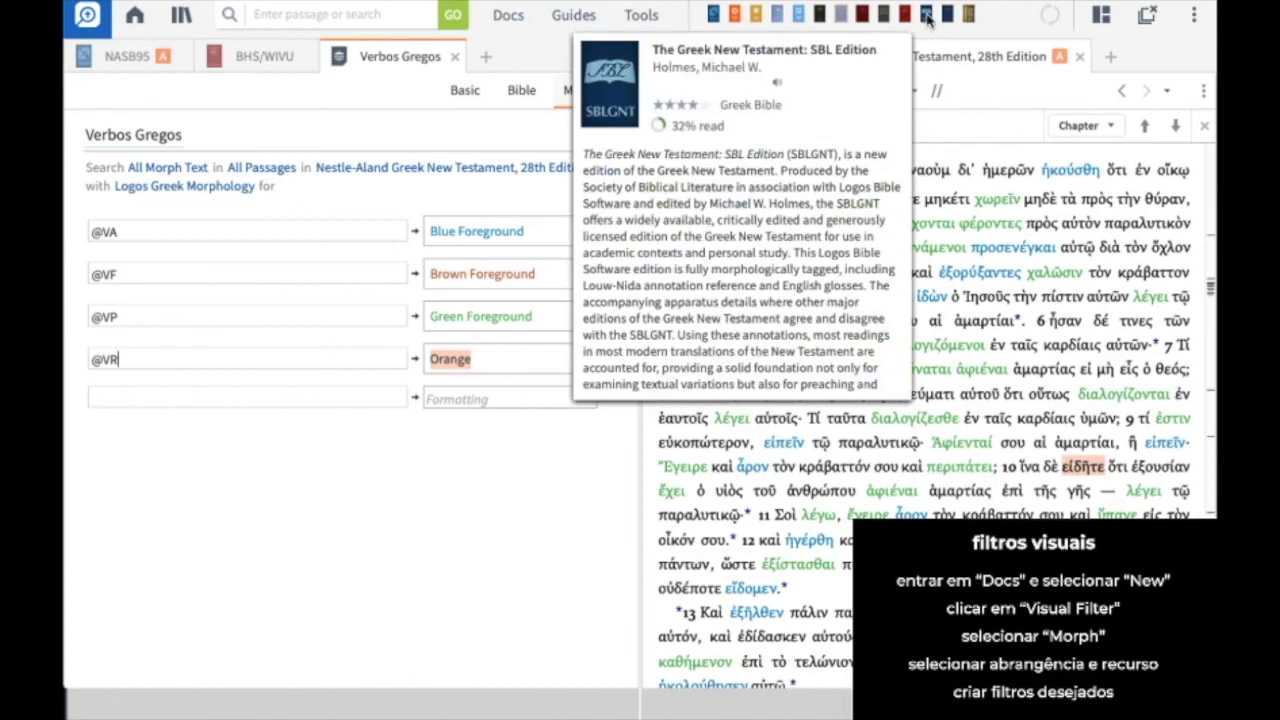
pyautogui.click(928, 20)
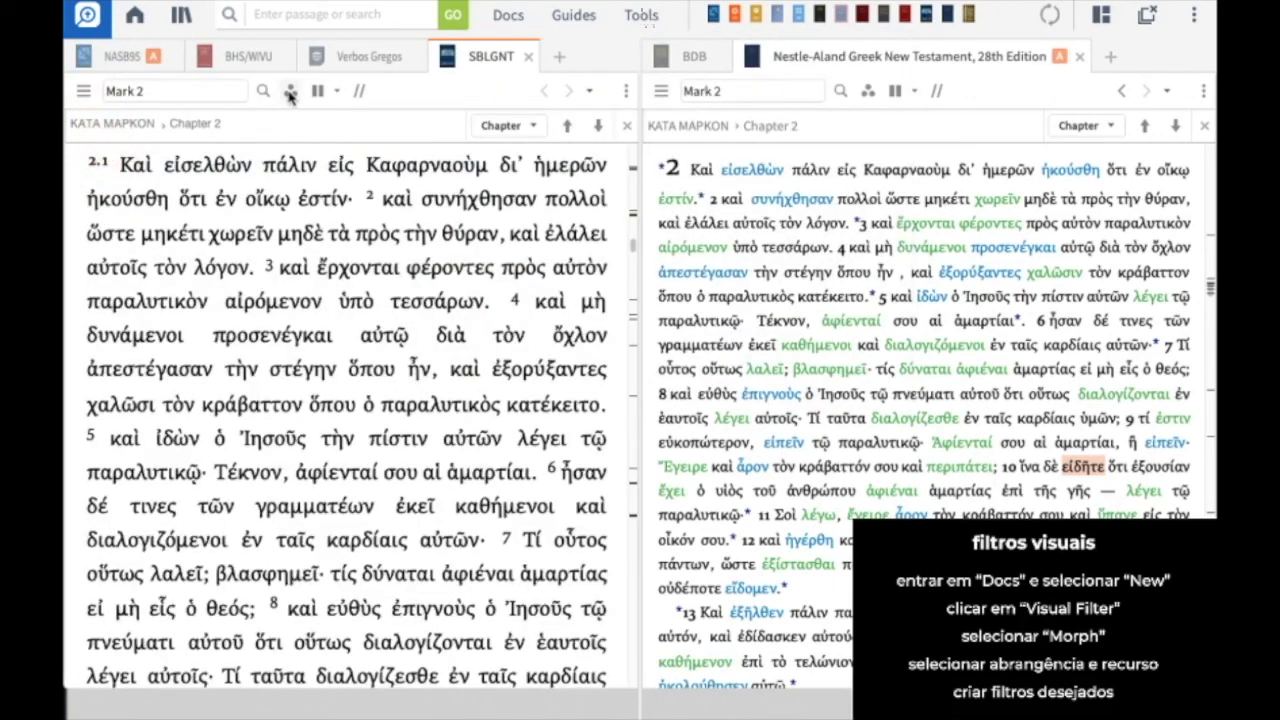
pyautogui.click(290, 91)
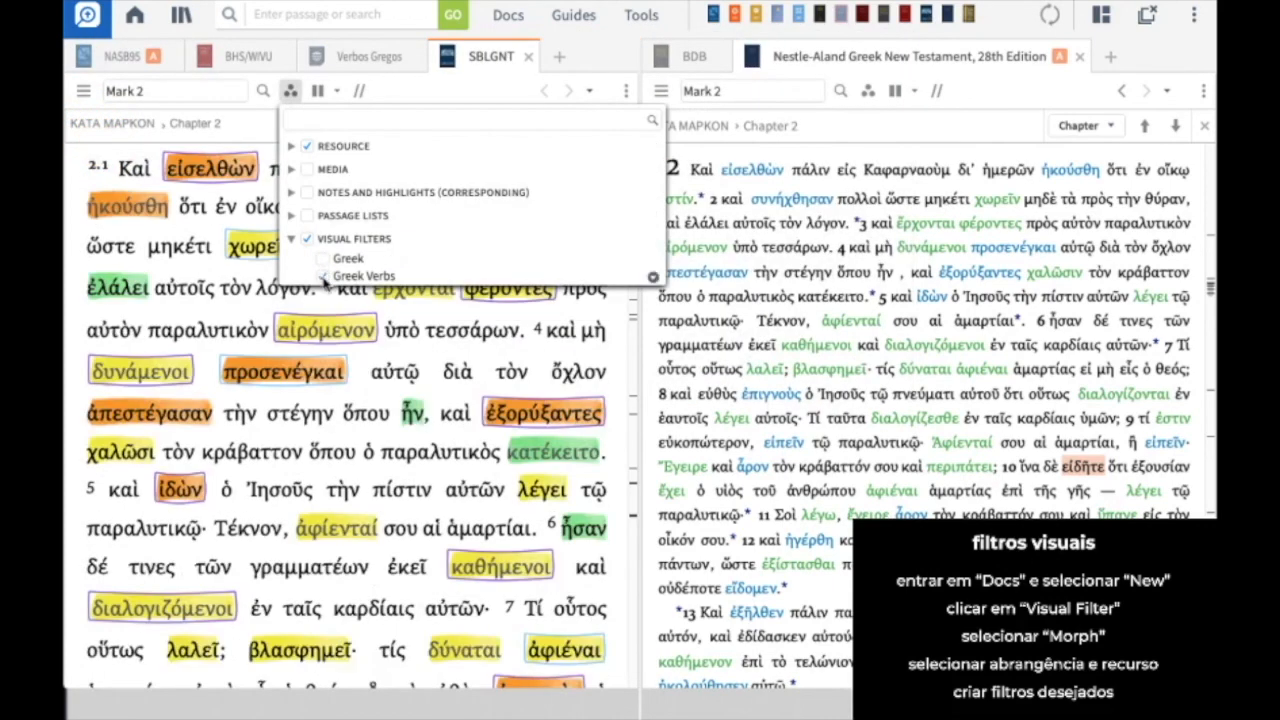
pyautogui.click(198, 238)
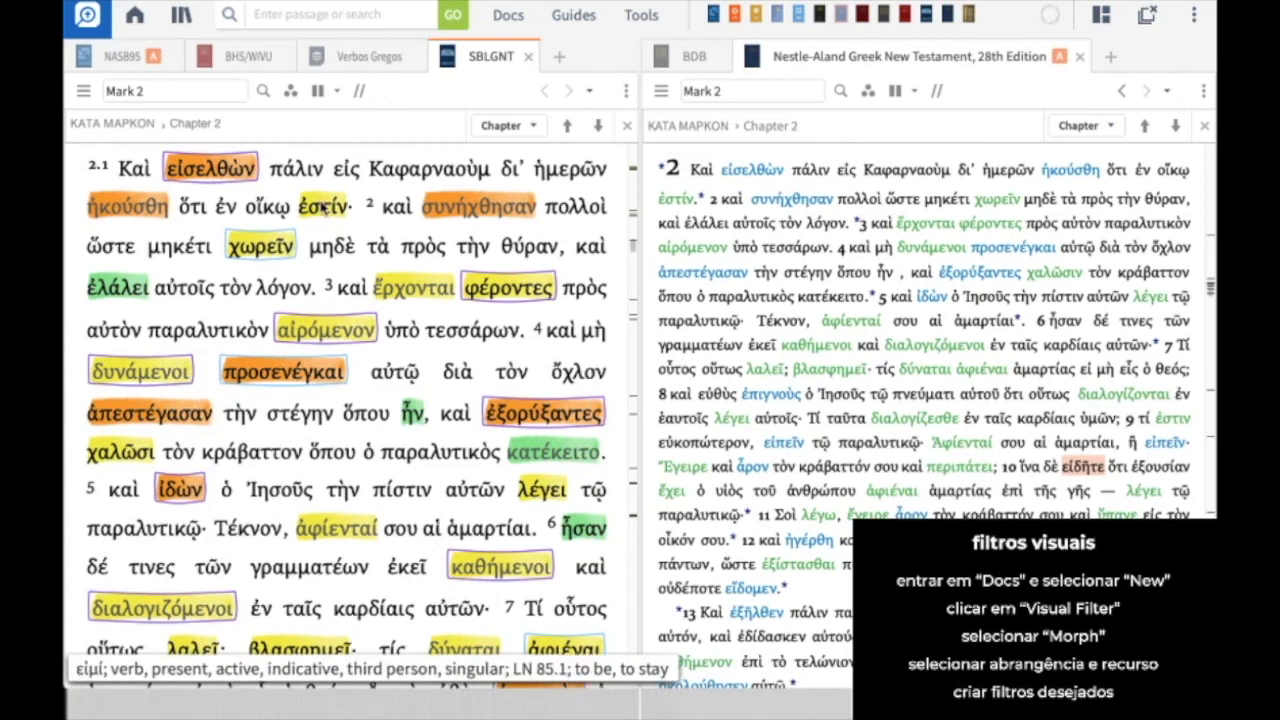
# Step: Examine how the Greek Verbs filter marks the verb forms in Mark 2 of the SBL edition, including the imperatives in verse 9
pyautogui.scroll(-3, 420, 398)
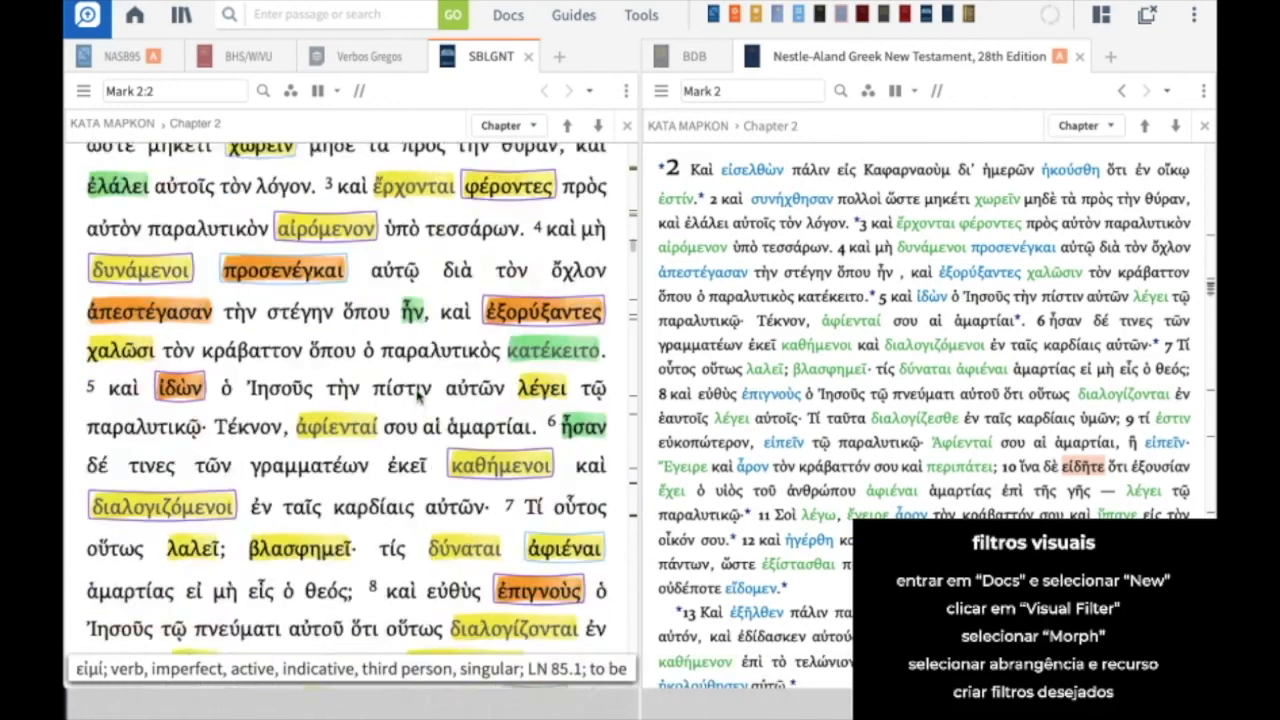
pyautogui.scroll(-7, 420, 397)
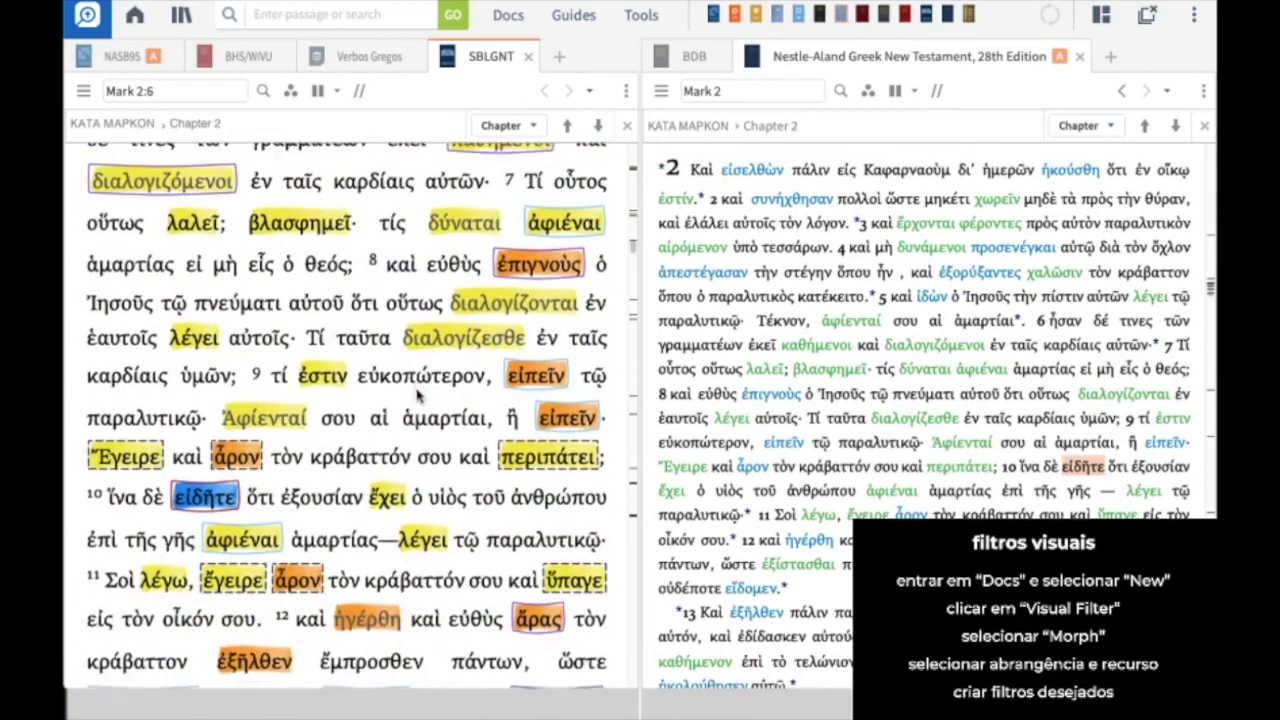
pyautogui.moveTo(198, 456)
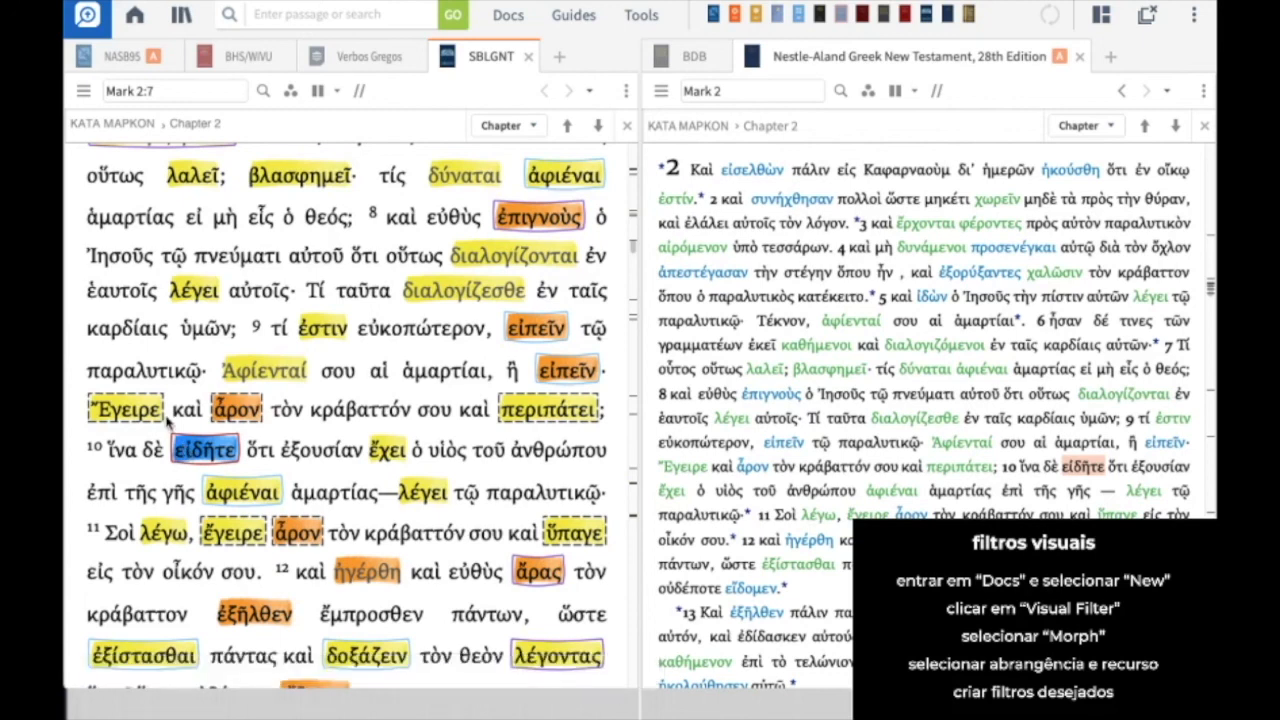
pyautogui.moveTo(99, 412)
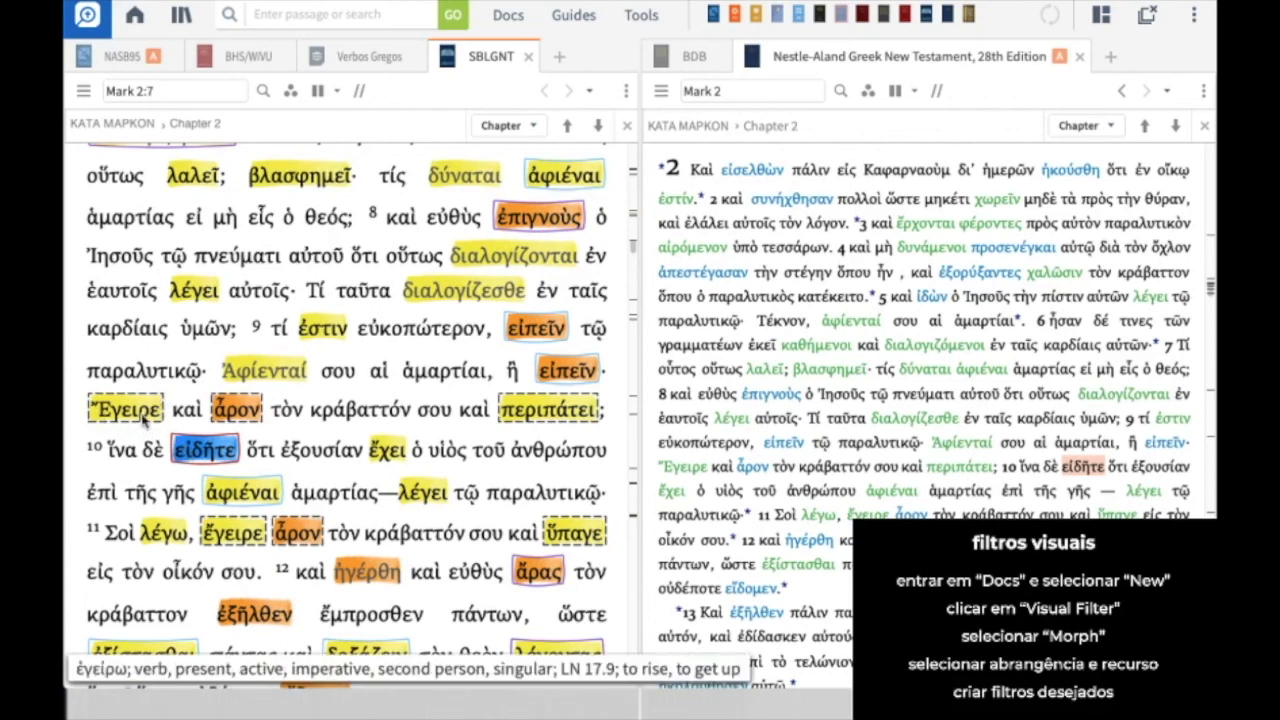
# Step: Turn off the Greek Verbs visual filter in the SBL Greek New Testament and show the Greek filter instead
pyautogui.click(291, 91)
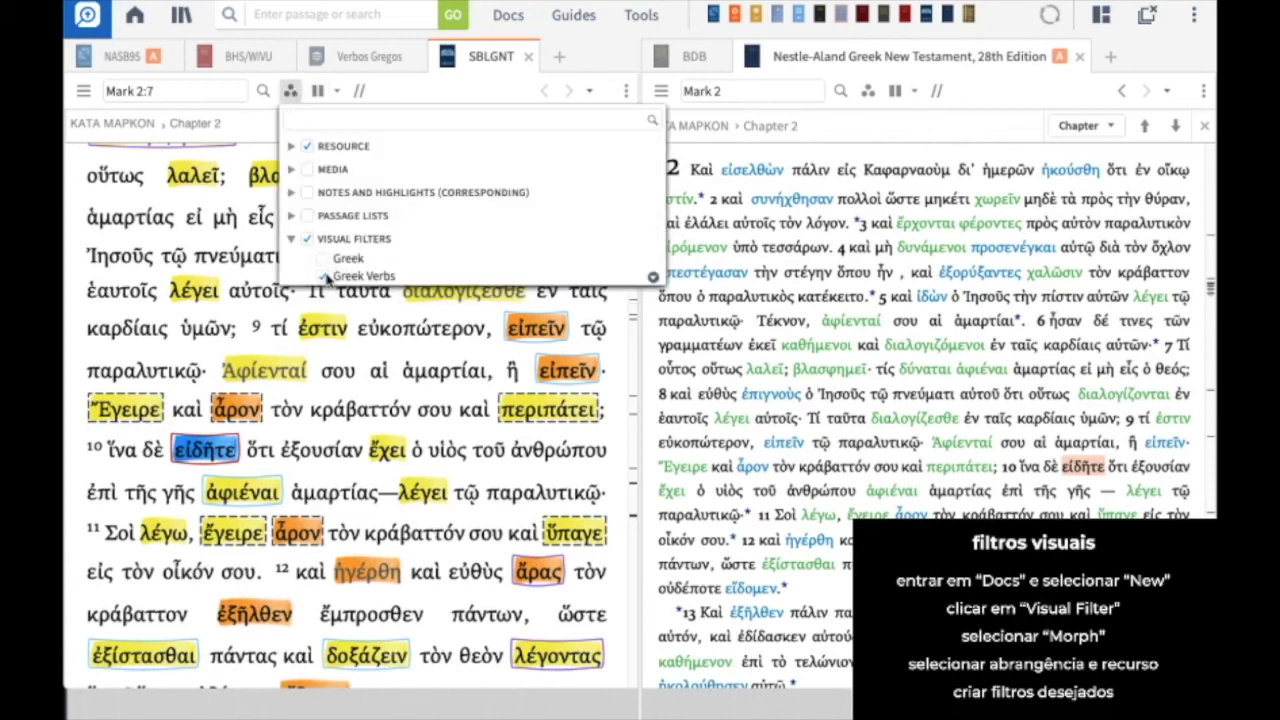
pyautogui.click(324, 275)
pyautogui.click(324, 259)
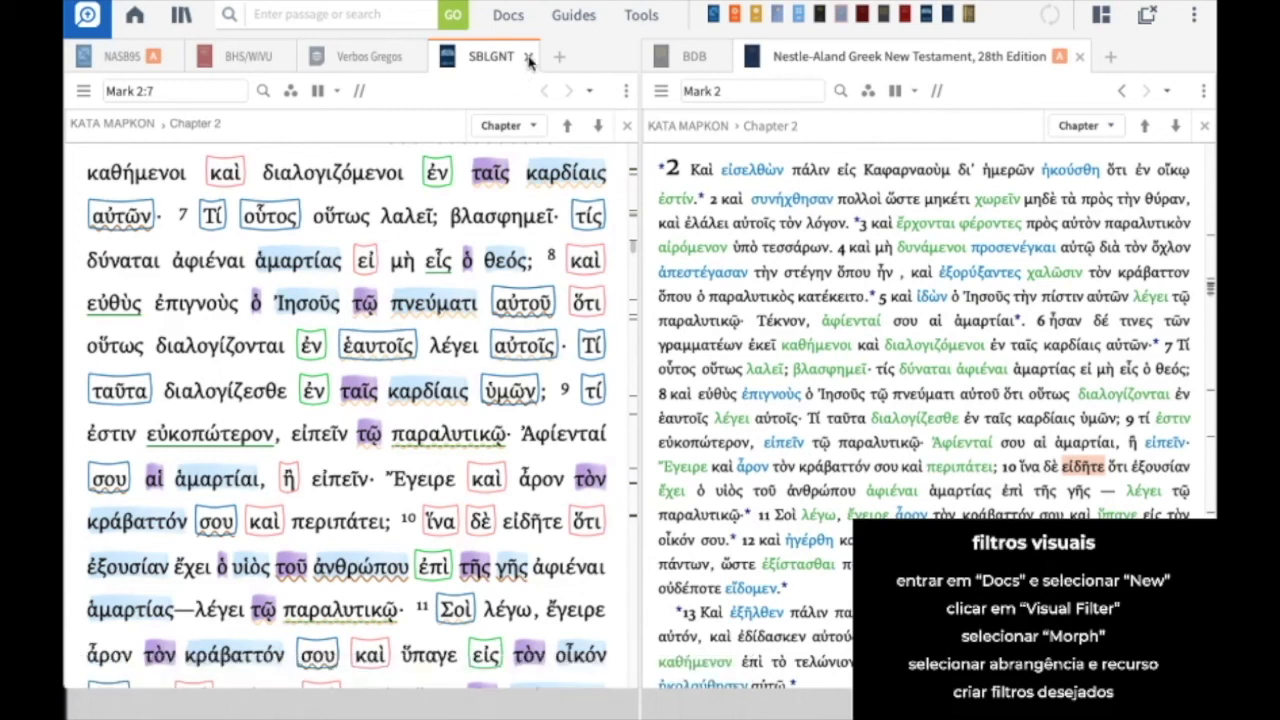
# Step: Close the SBL Greek New Testament and the Verbos Gregos visual filter document
pyautogui.click(528, 58)
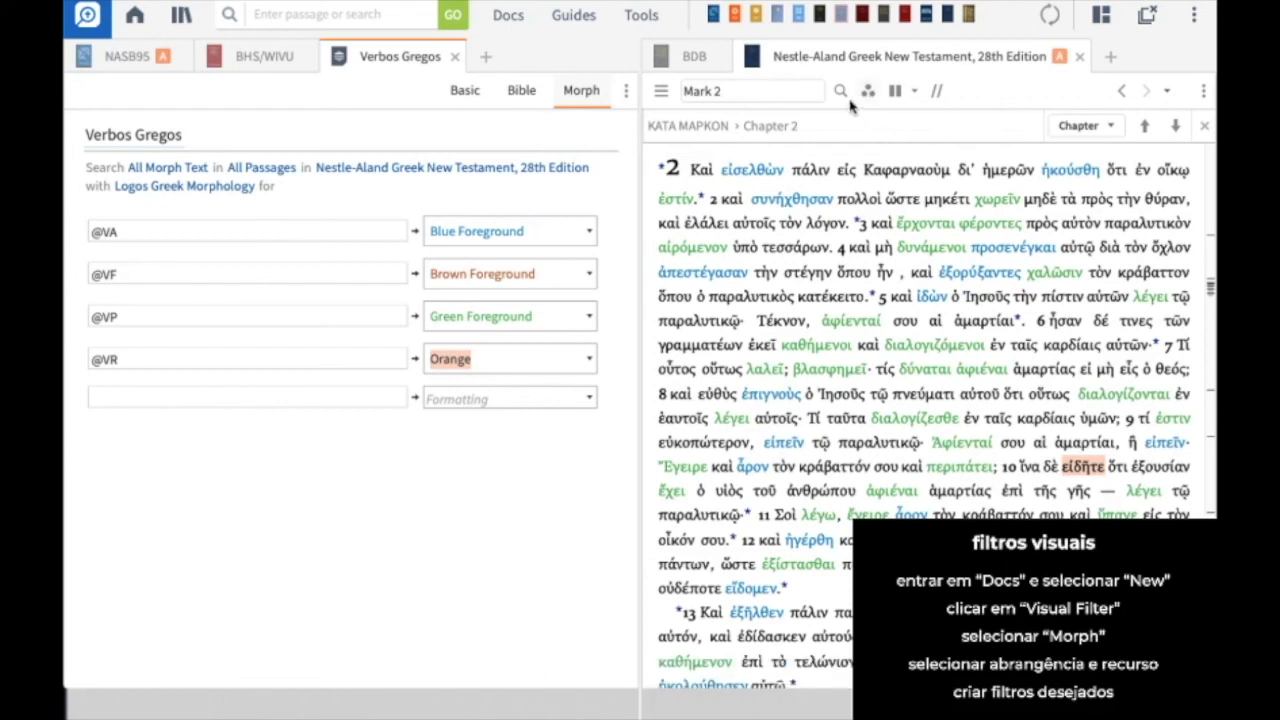
pyautogui.click(455, 57)
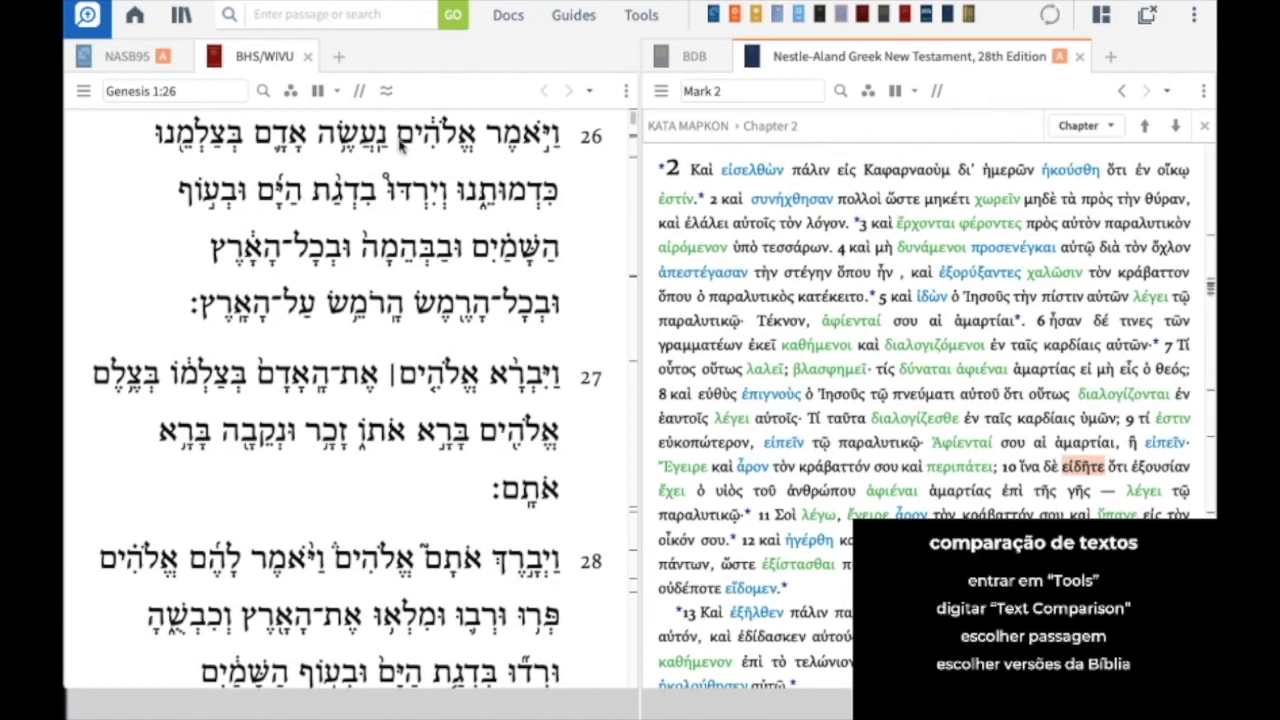
# Step: Open the Text Comparison tool and set its passage to Ephesians 4:21
pyautogui.click(645, 18)
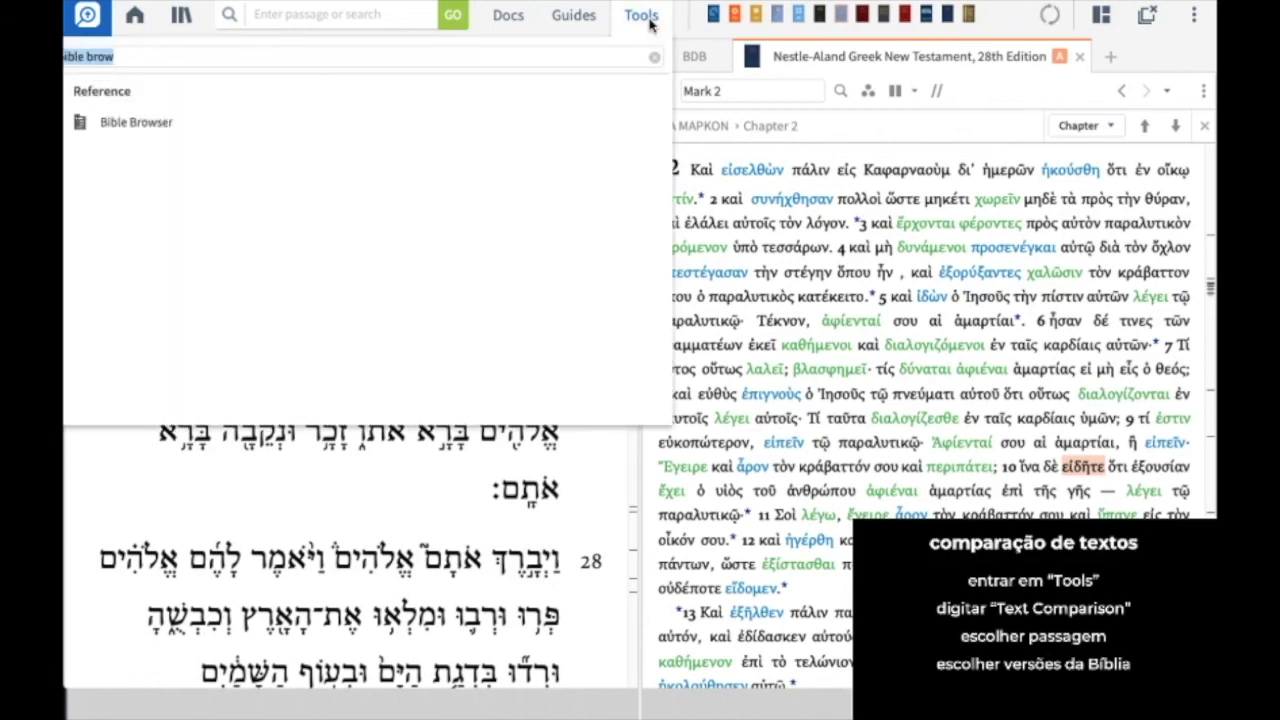
pyautogui.write('Text compa')
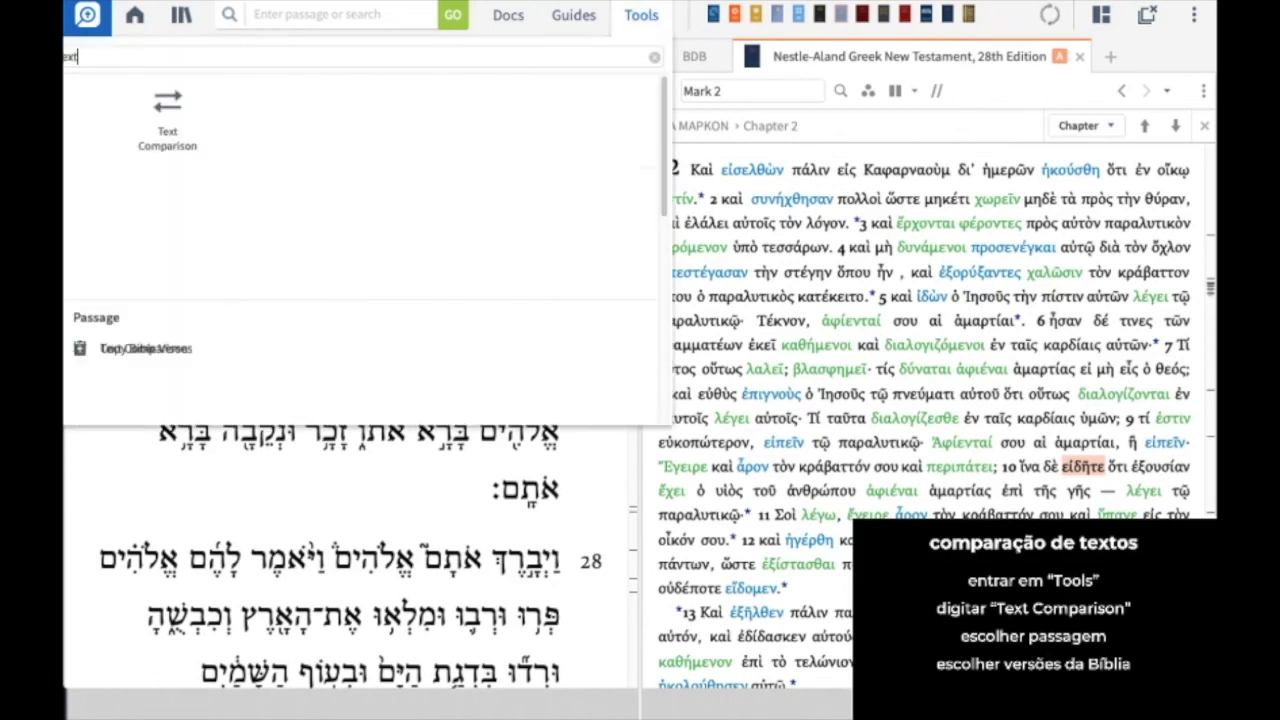
pyautogui.write('ri')
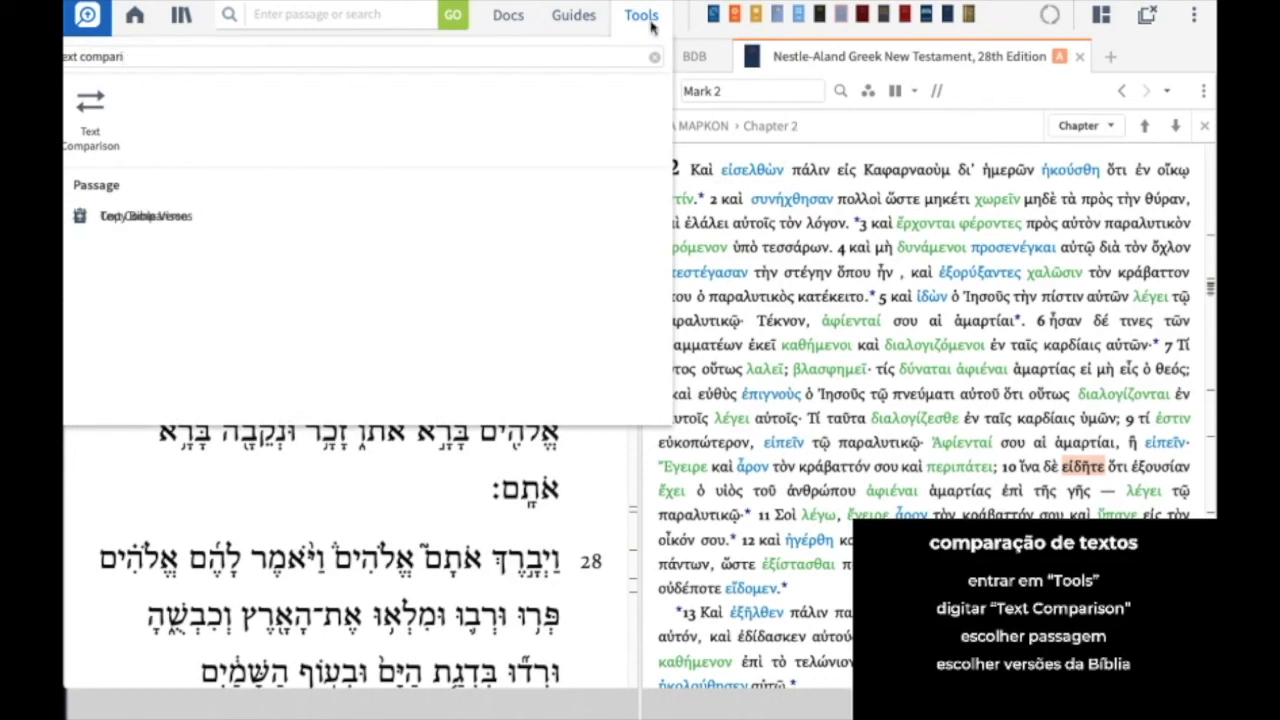
pyautogui.click(90, 110)
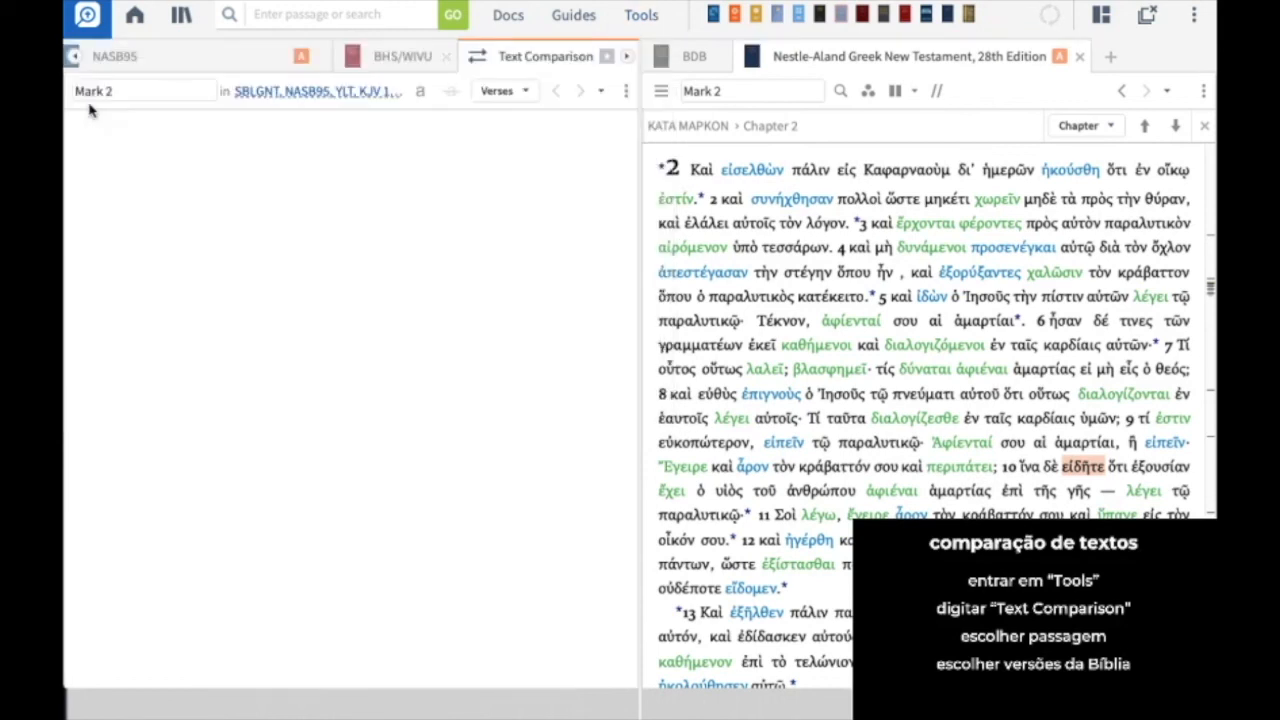
pyautogui.click(154, 91)
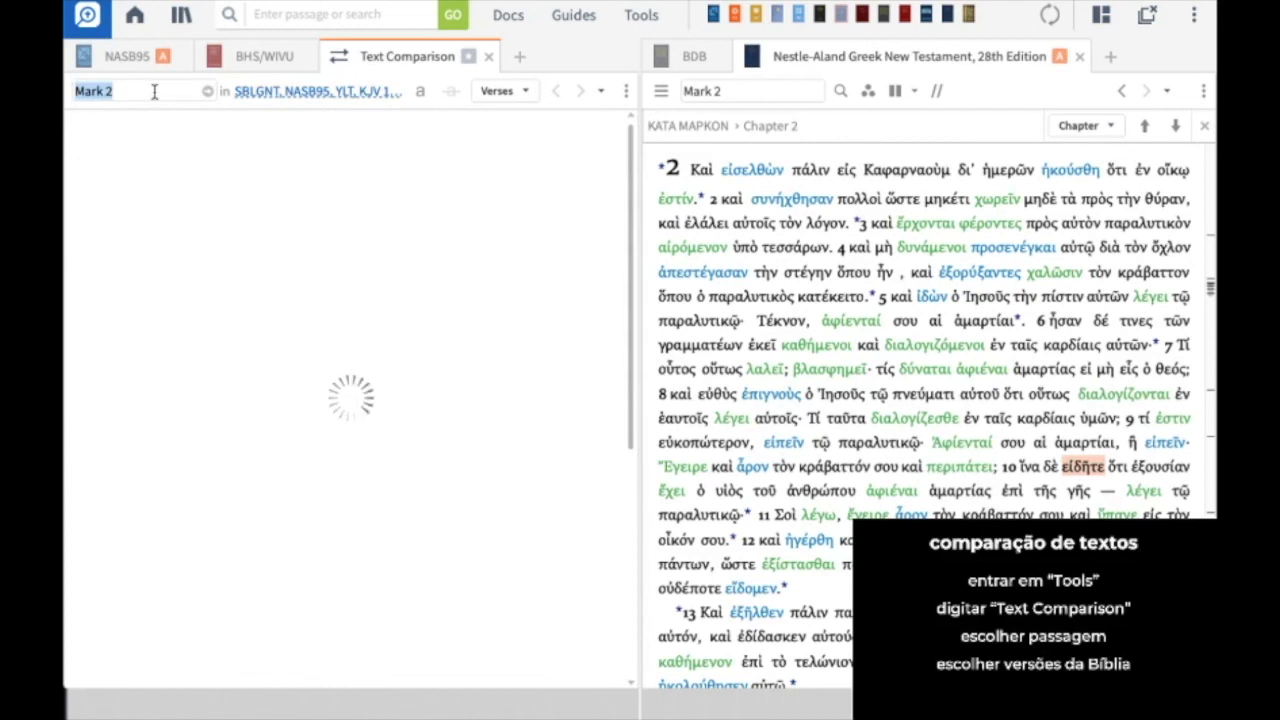
pyautogui.write('eph')
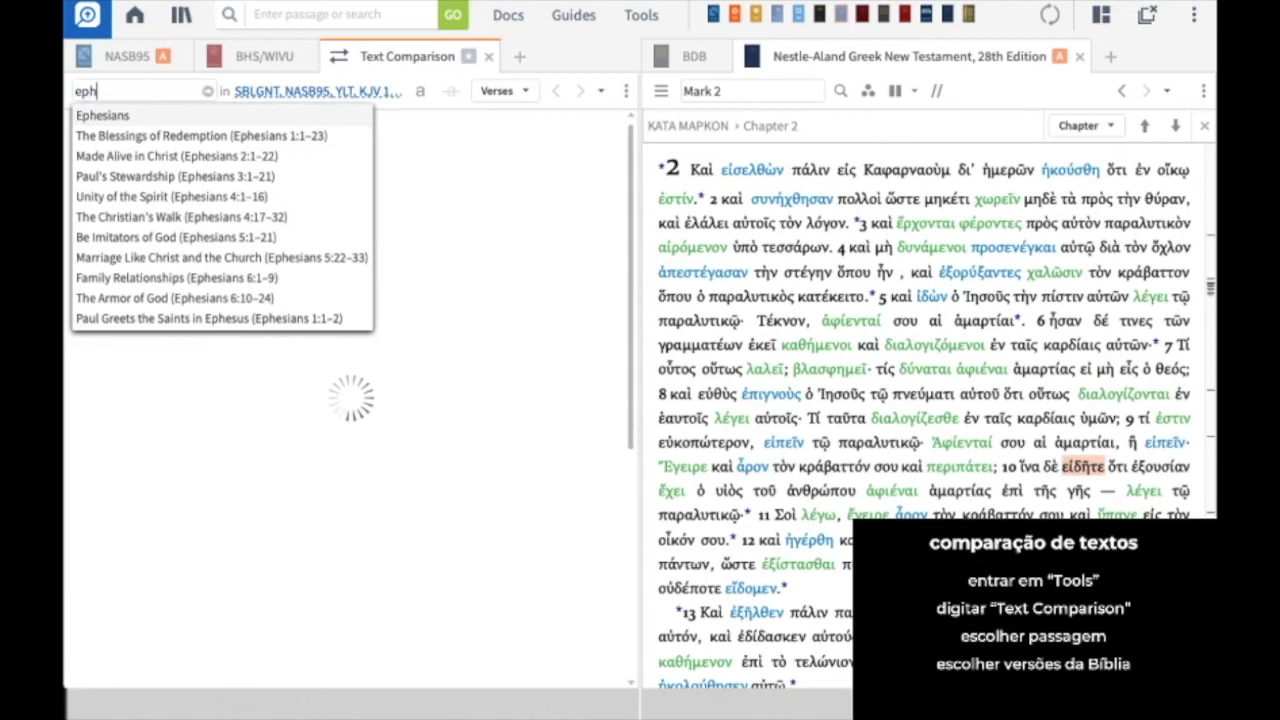
pyautogui.write(' 4 21')
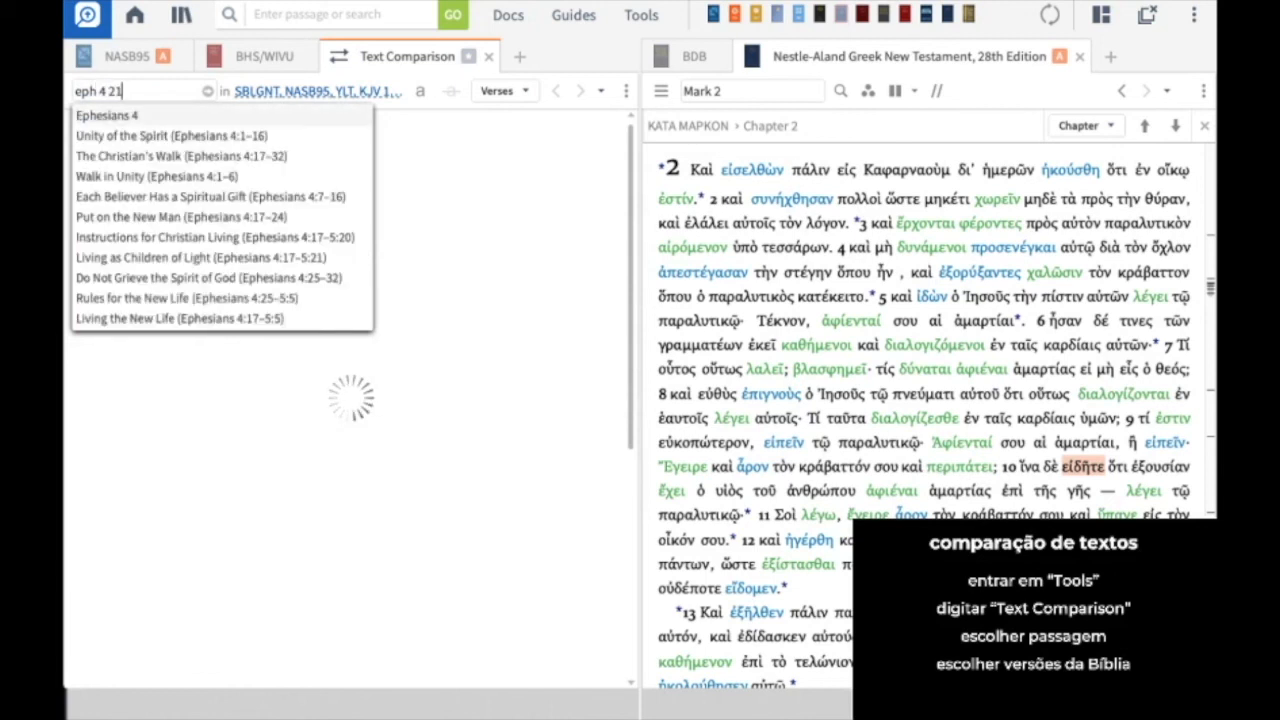
pyautogui.press('Return')
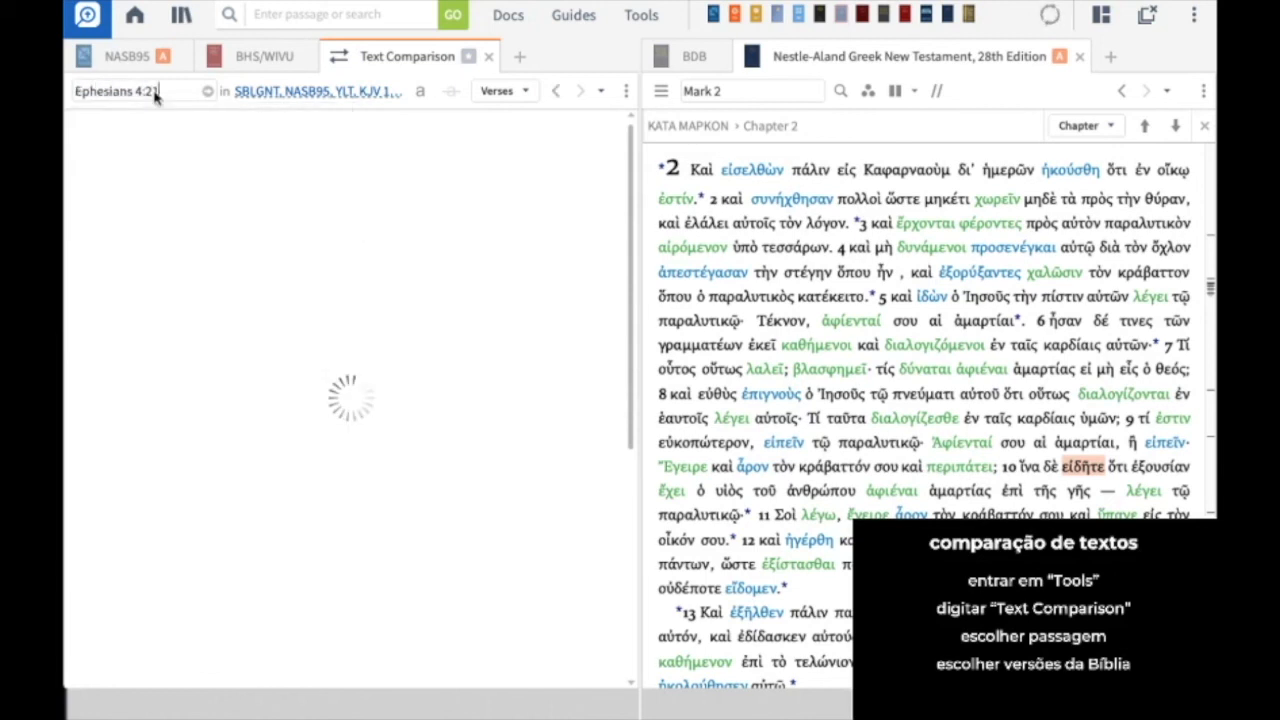
# Step: Review the Bible versions selected for comparison and their renderings of Ephesians 4:21, and close the Text Comparison
pyautogui.click(302, 93)
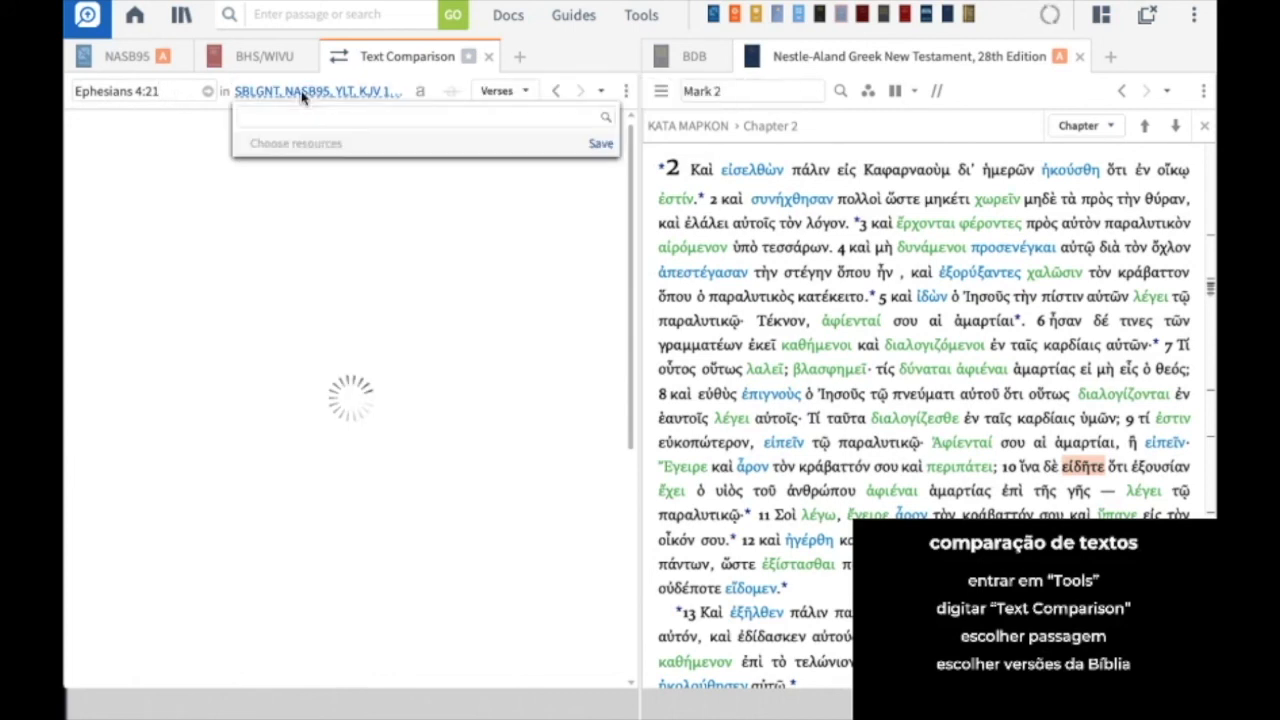
pyautogui.click(360, 95)
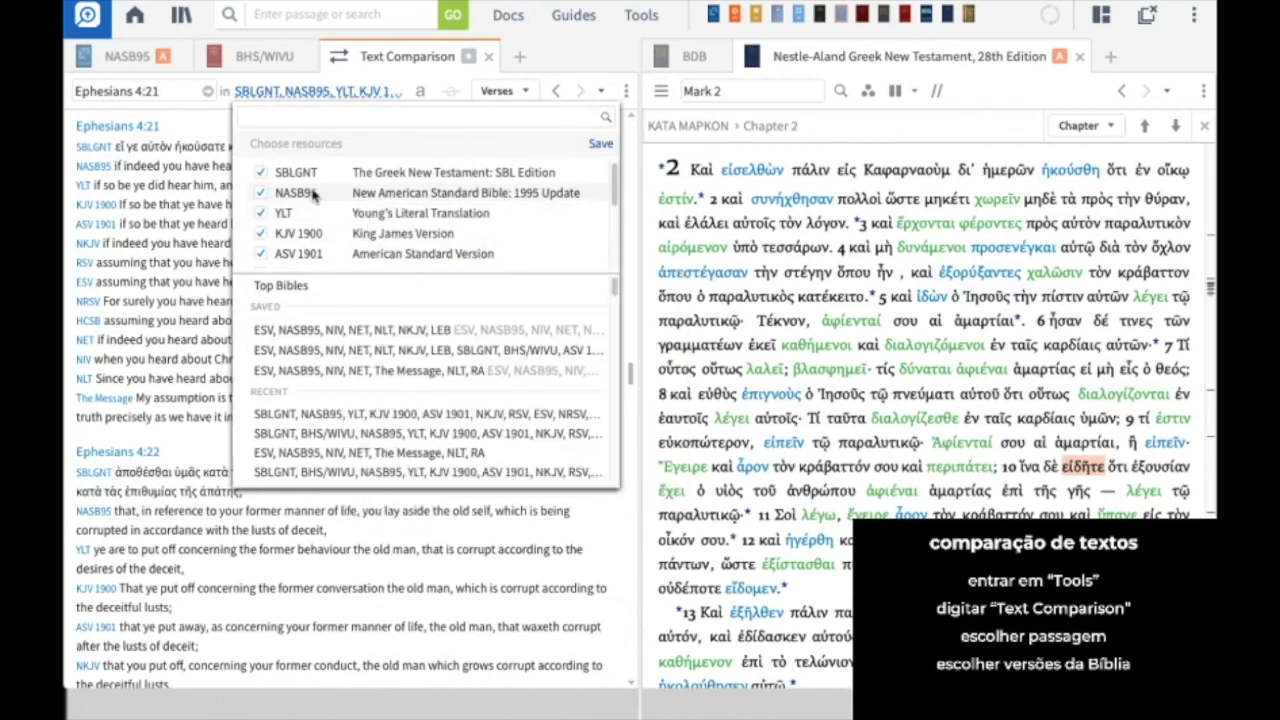
pyautogui.moveTo(282, 177)
pyautogui.moveTo(295, 222)
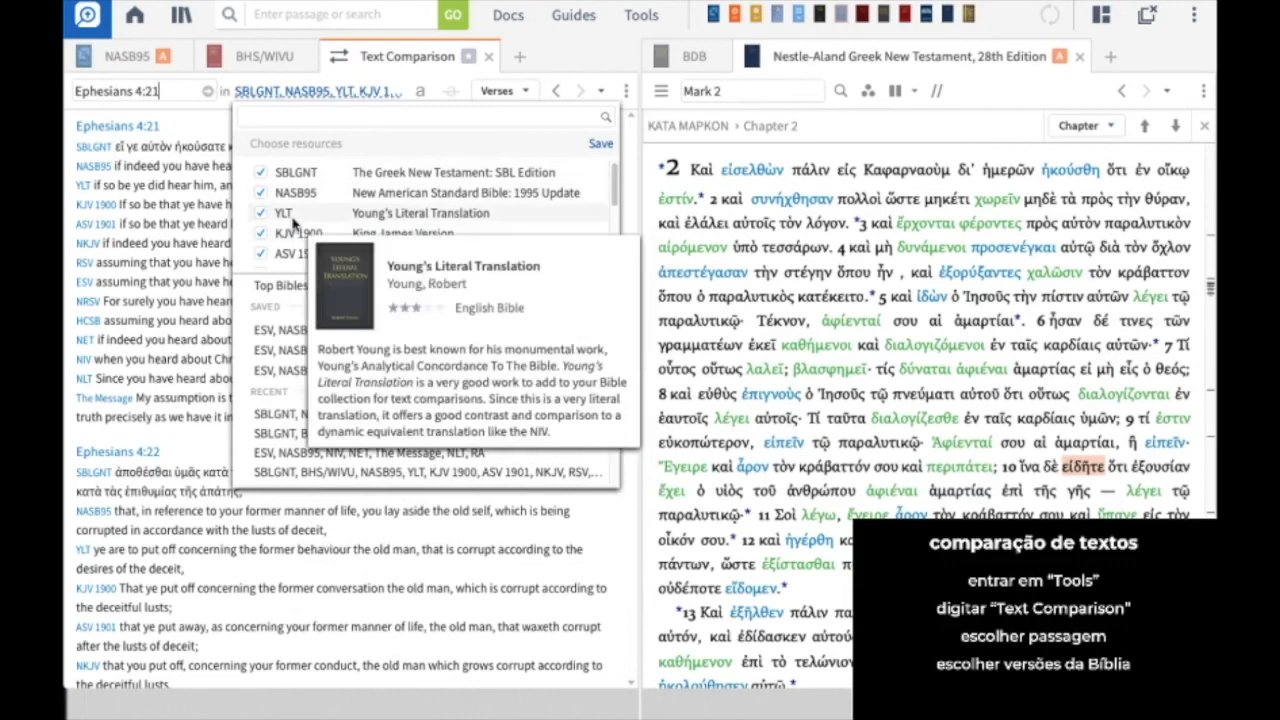
pyautogui.scroll(-2, 296, 230)
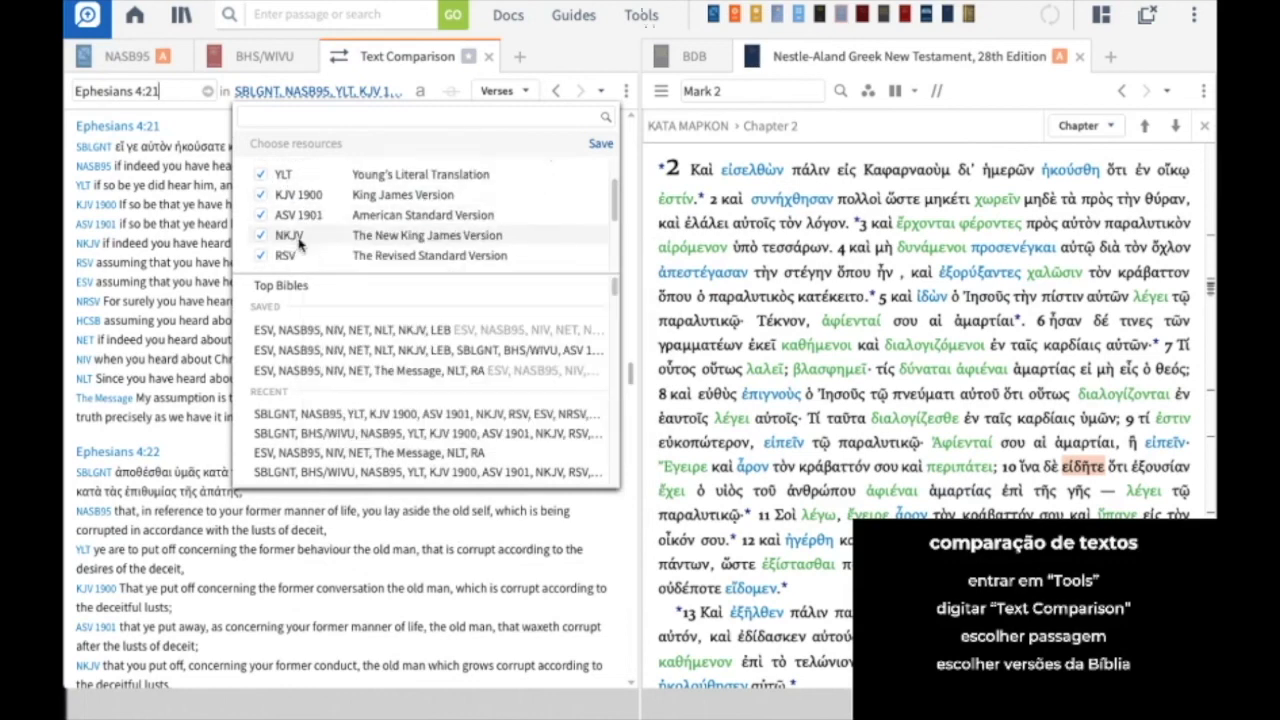
pyautogui.scroll(-5, 306, 224)
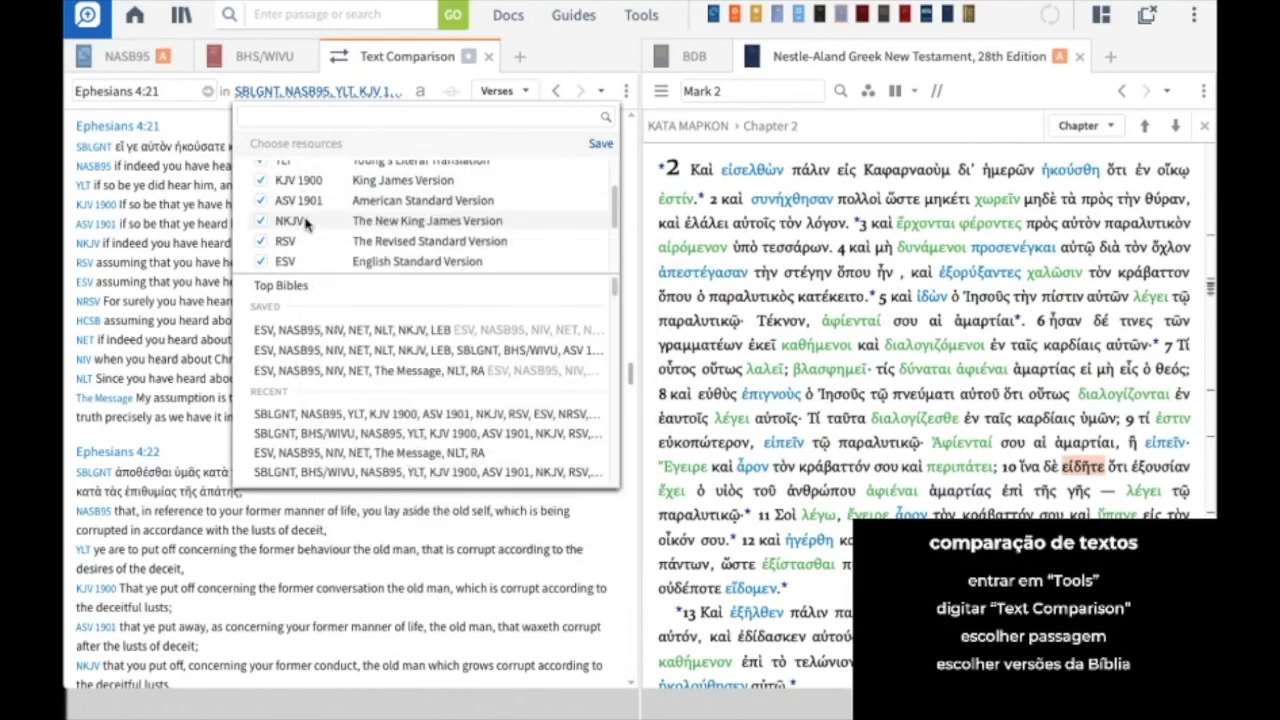
pyautogui.scroll(-2, 306, 222)
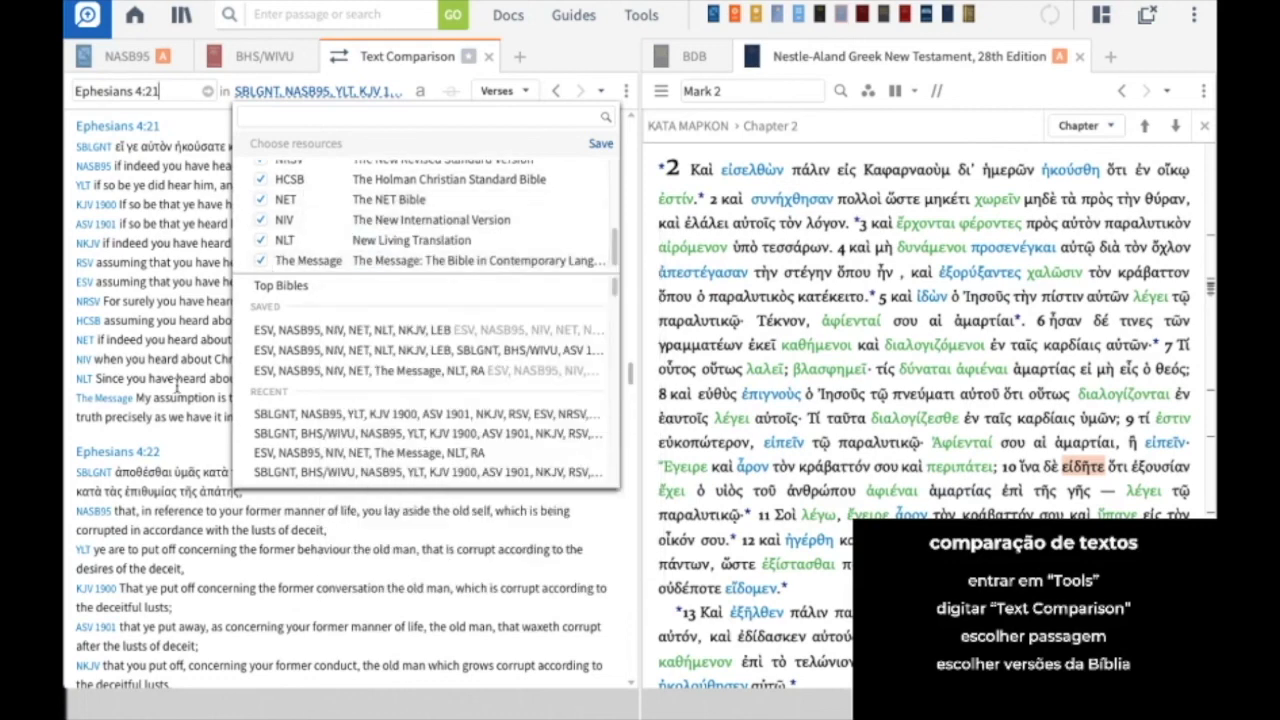
pyautogui.click(176, 443)
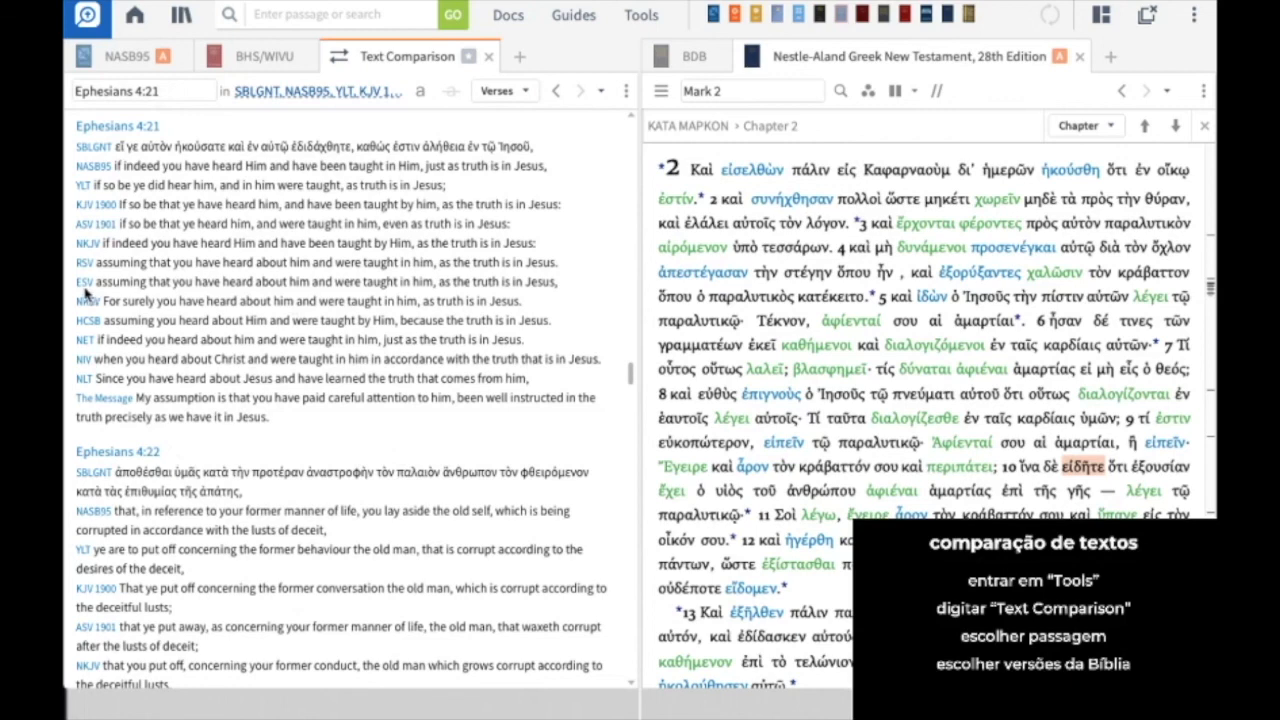
pyautogui.moveTo(88, 291)
pyautogui.click(488, 56)
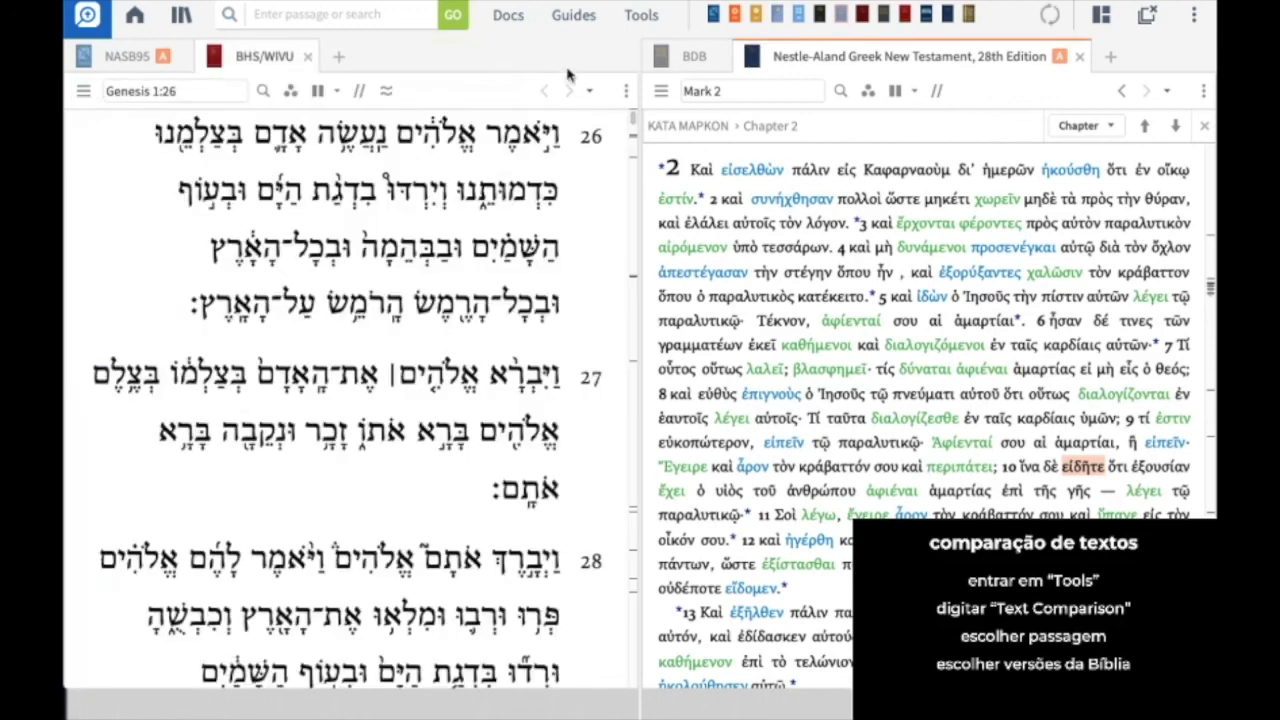